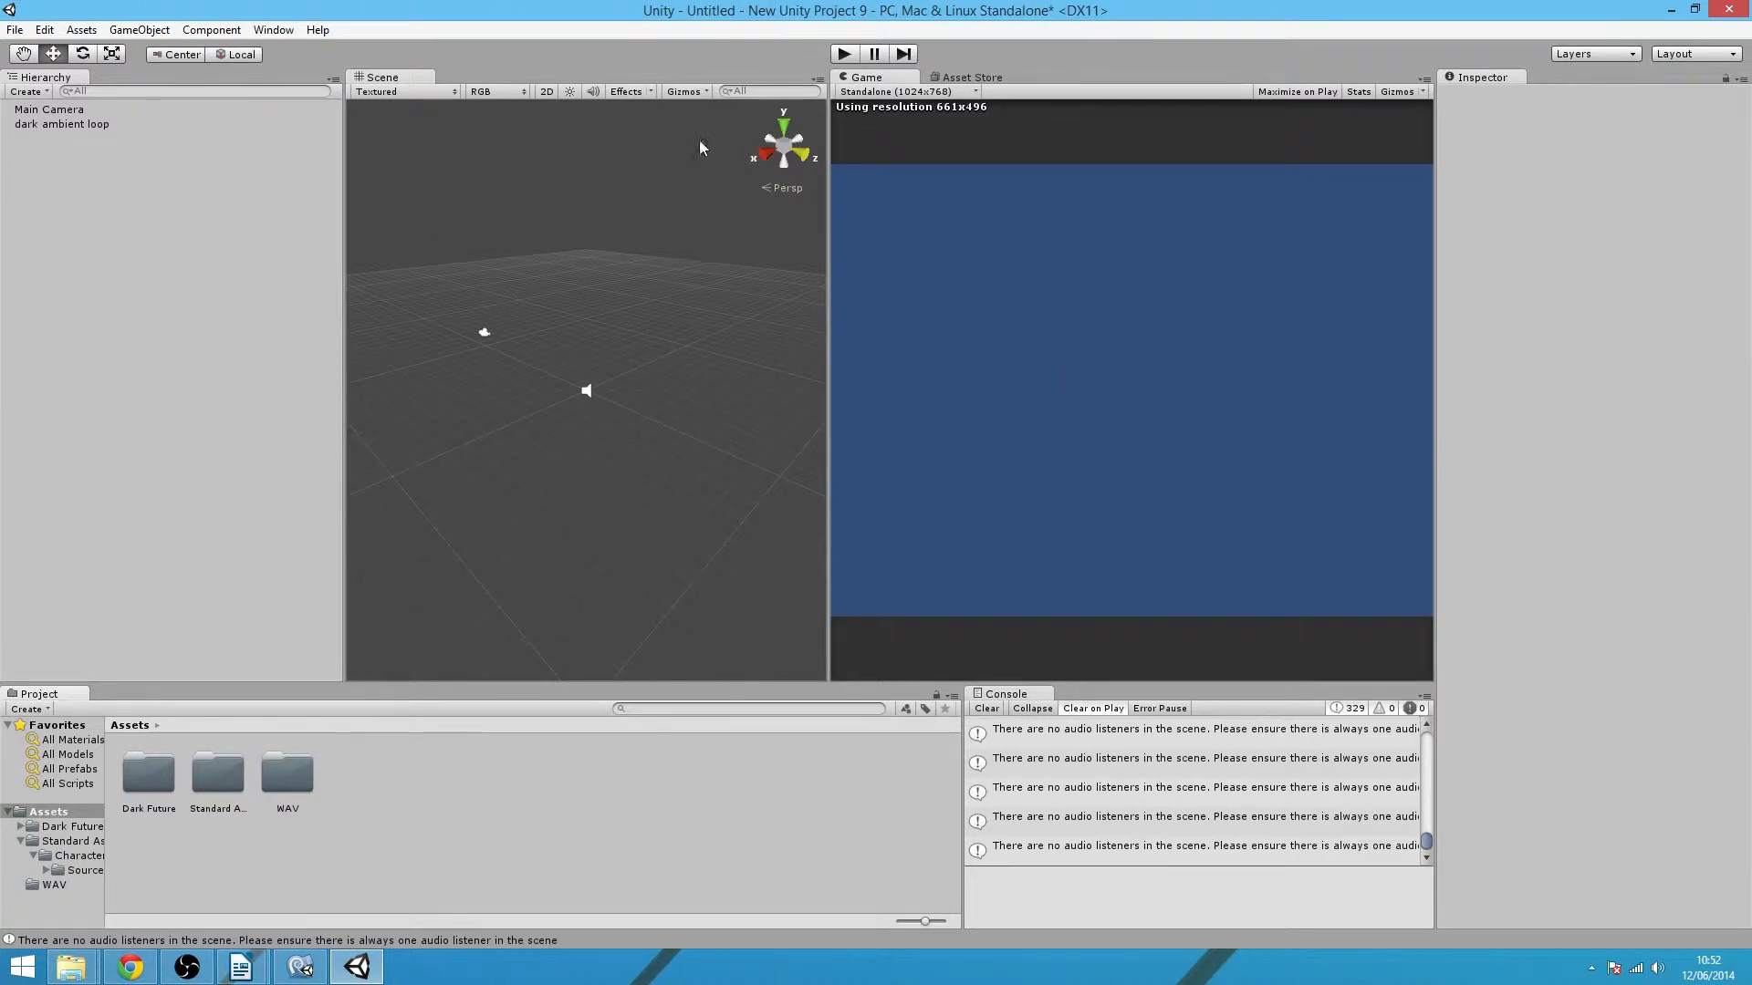
- Delete the dark ambient loop audio object from the scene
{"action": "left_click", "coordinate": [61, 130]}
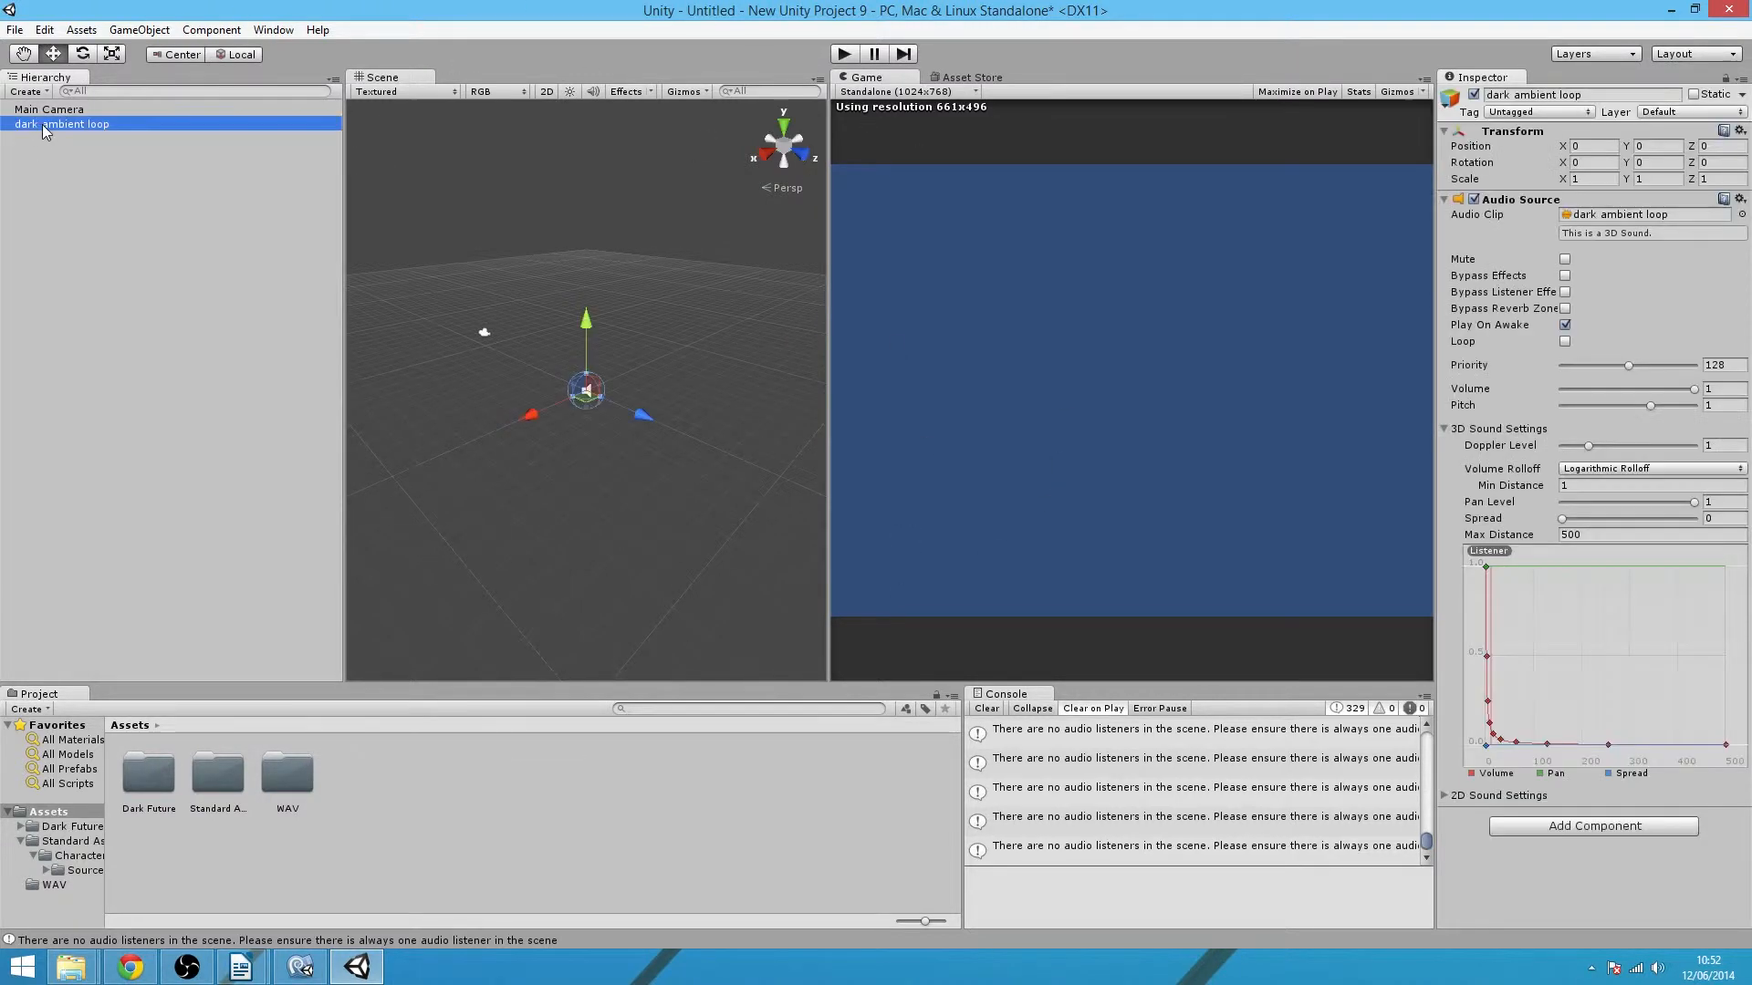
{"action": "key", "text": "Delete"}
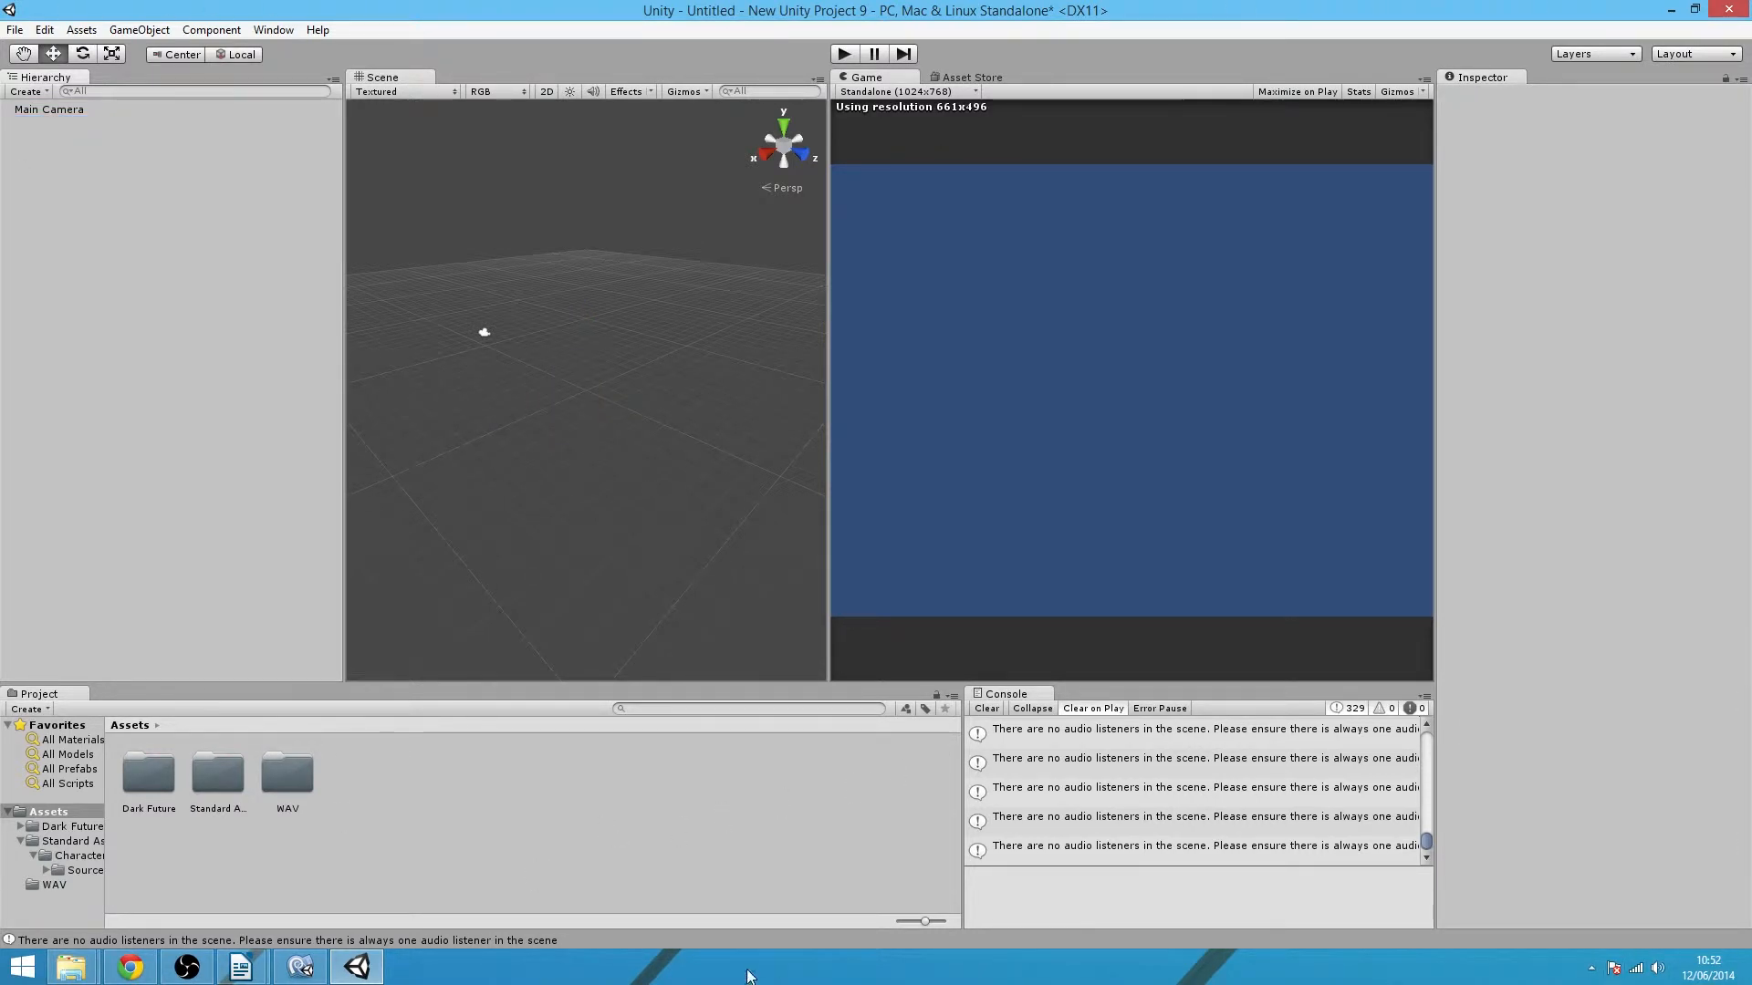
{"action": "right_click", "coordinate": [546, 818]}
{"action": "mouse_move", "coordinate": [721, 640]}
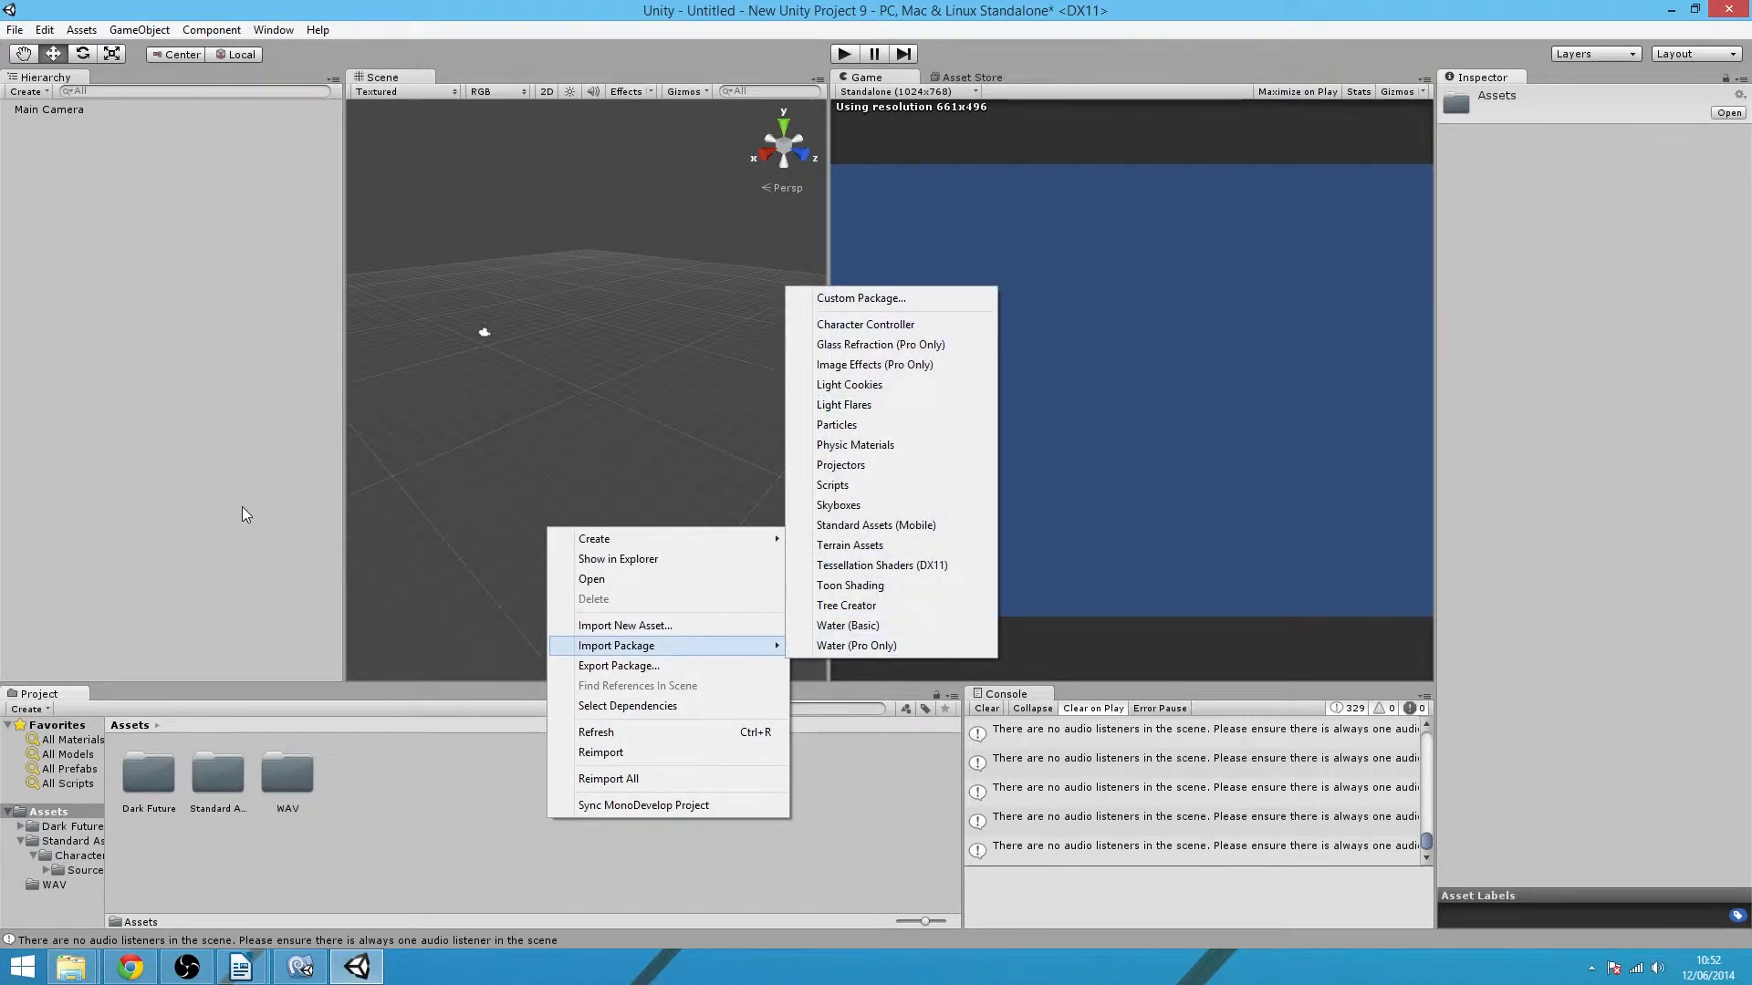
{"action": "left_click", "coordinate": [458, 310]}
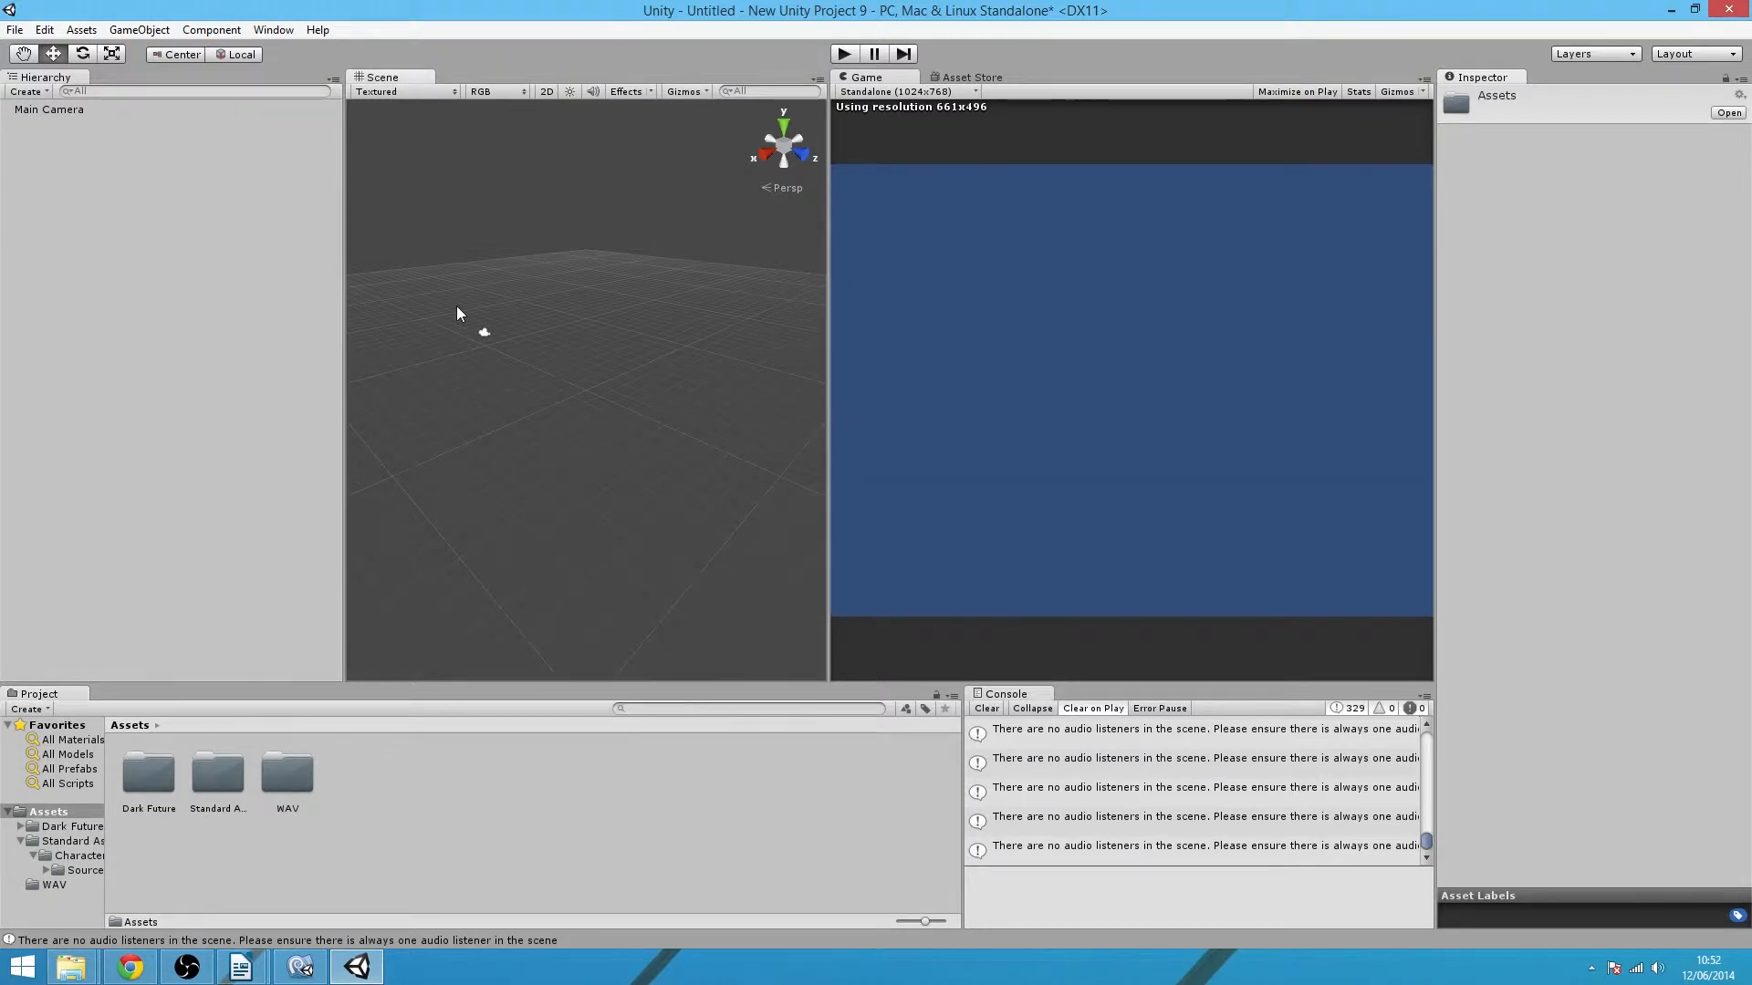
- Open the Asset Store and detach it into its own floating window over the editor
{"action": "left_click", "coordinate": [212, 29]}
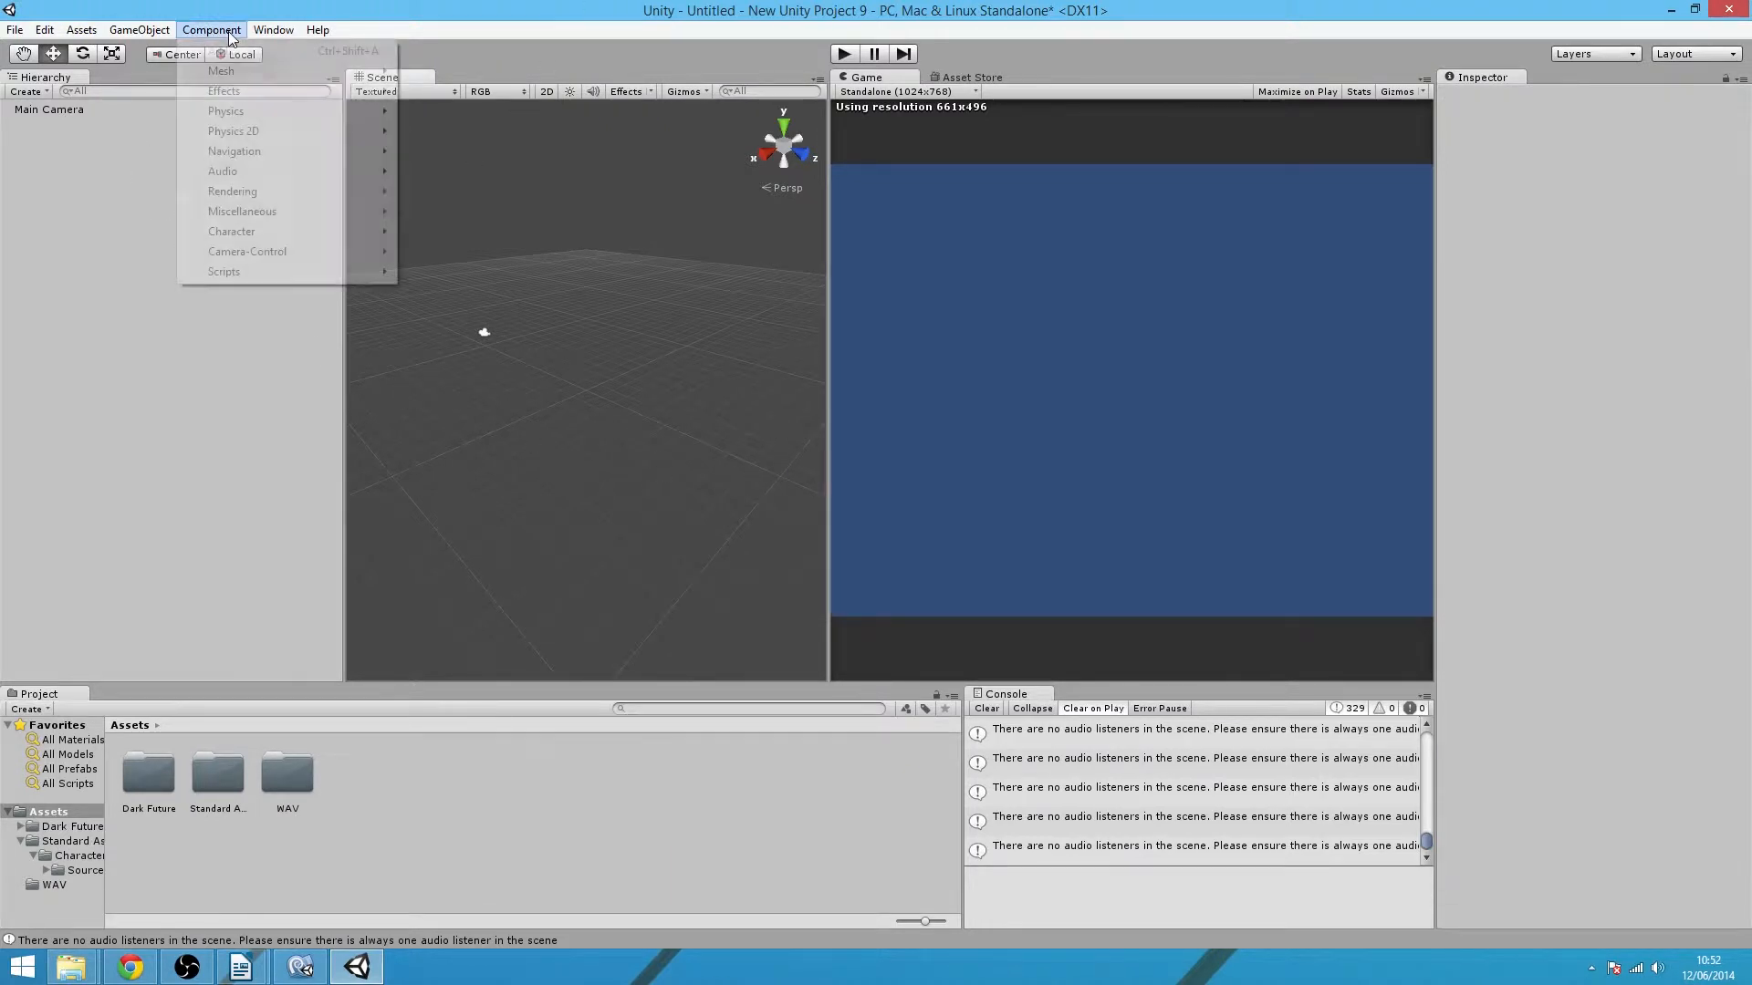
{"action": "mouse_move", "coordinate": [265, 32]}
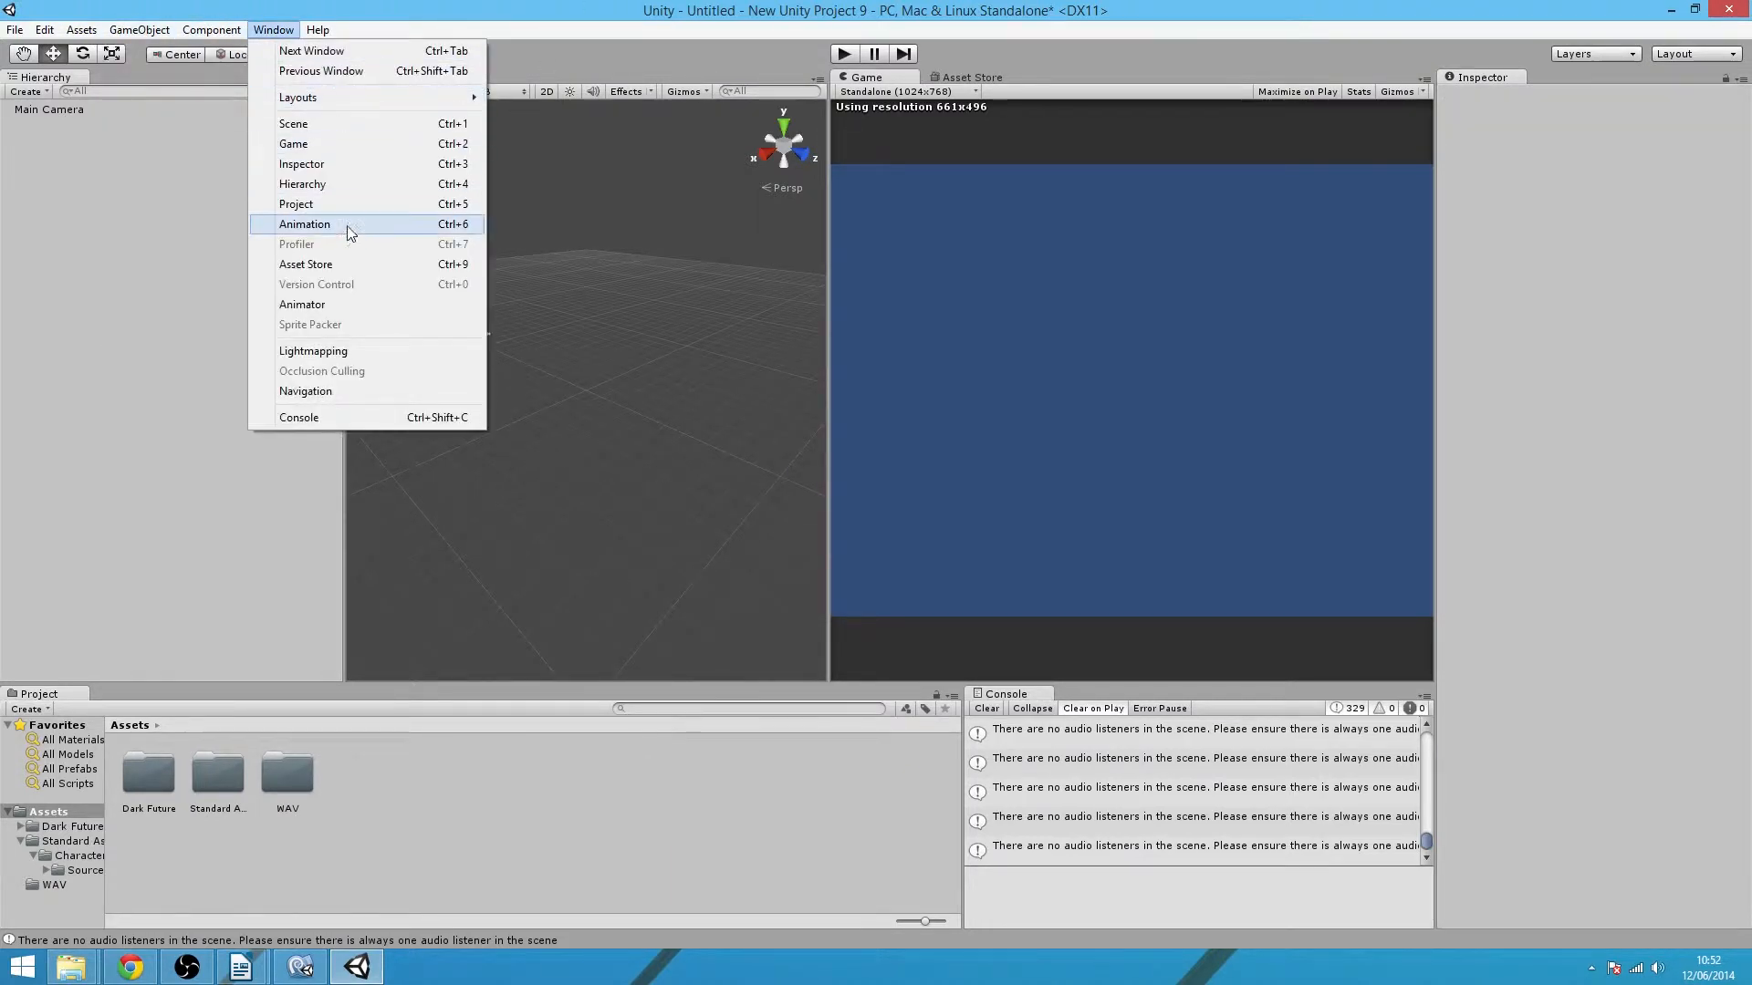
{"action": "left_click", "coordinate": [310, 264]}
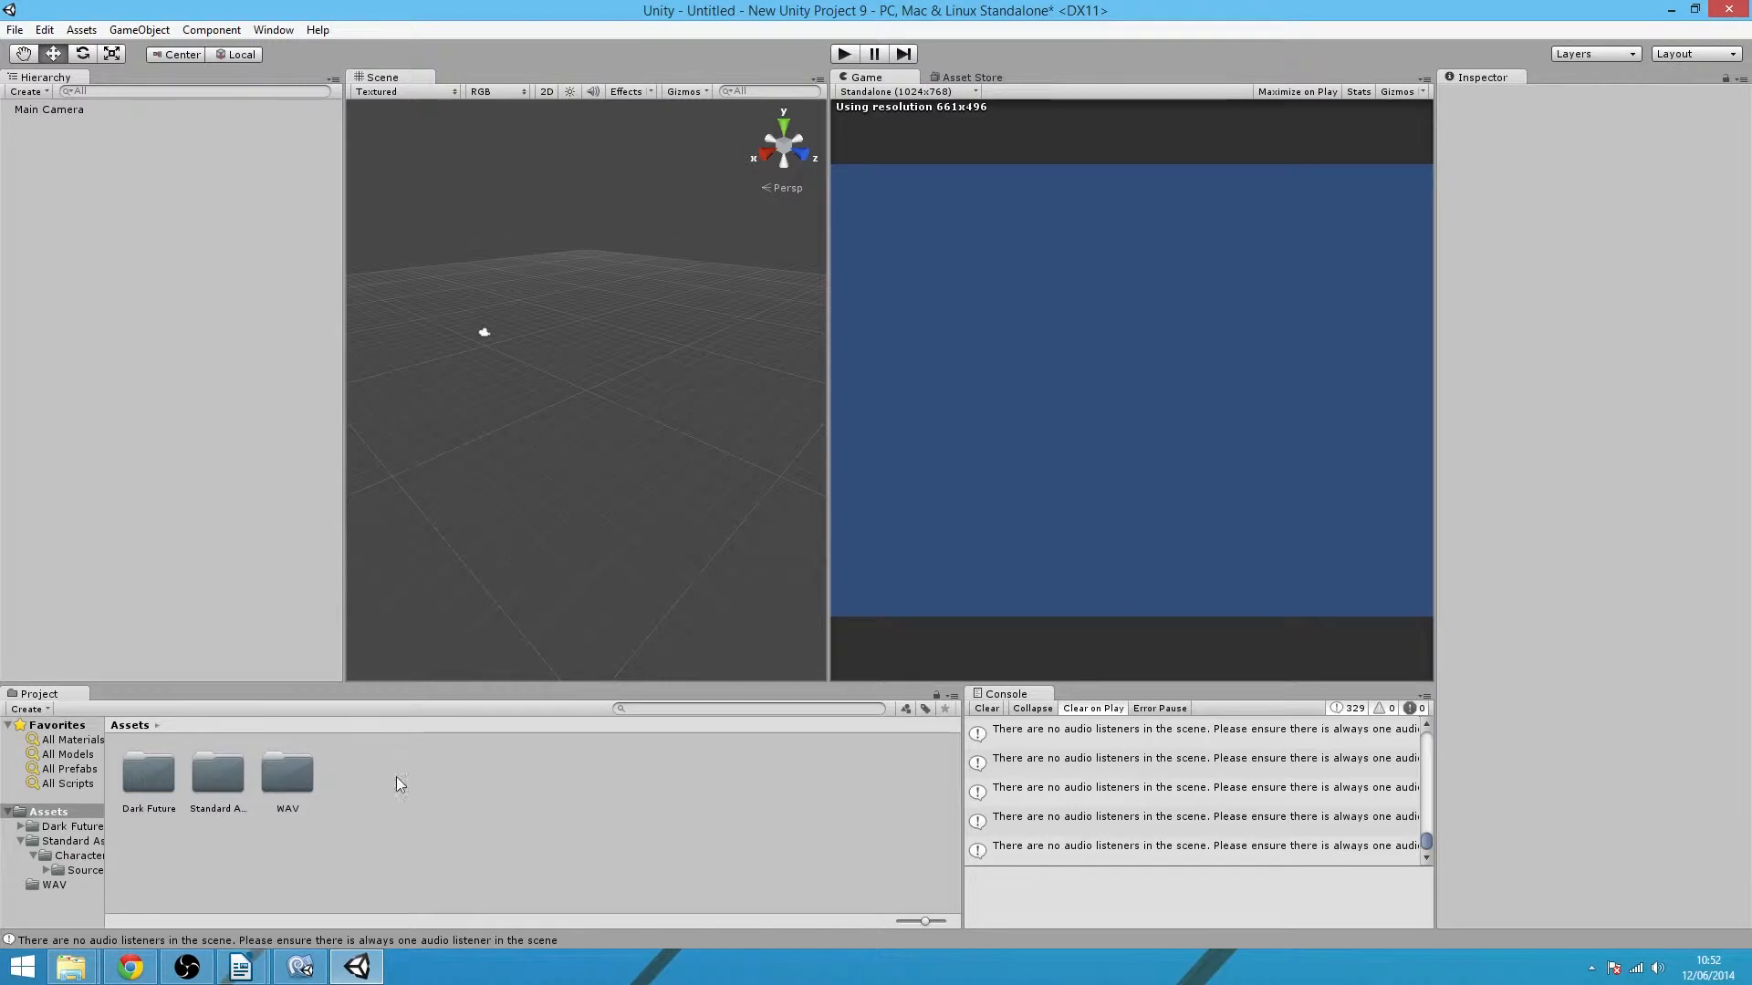
{"action": "key", "text": "ctrl+9"}
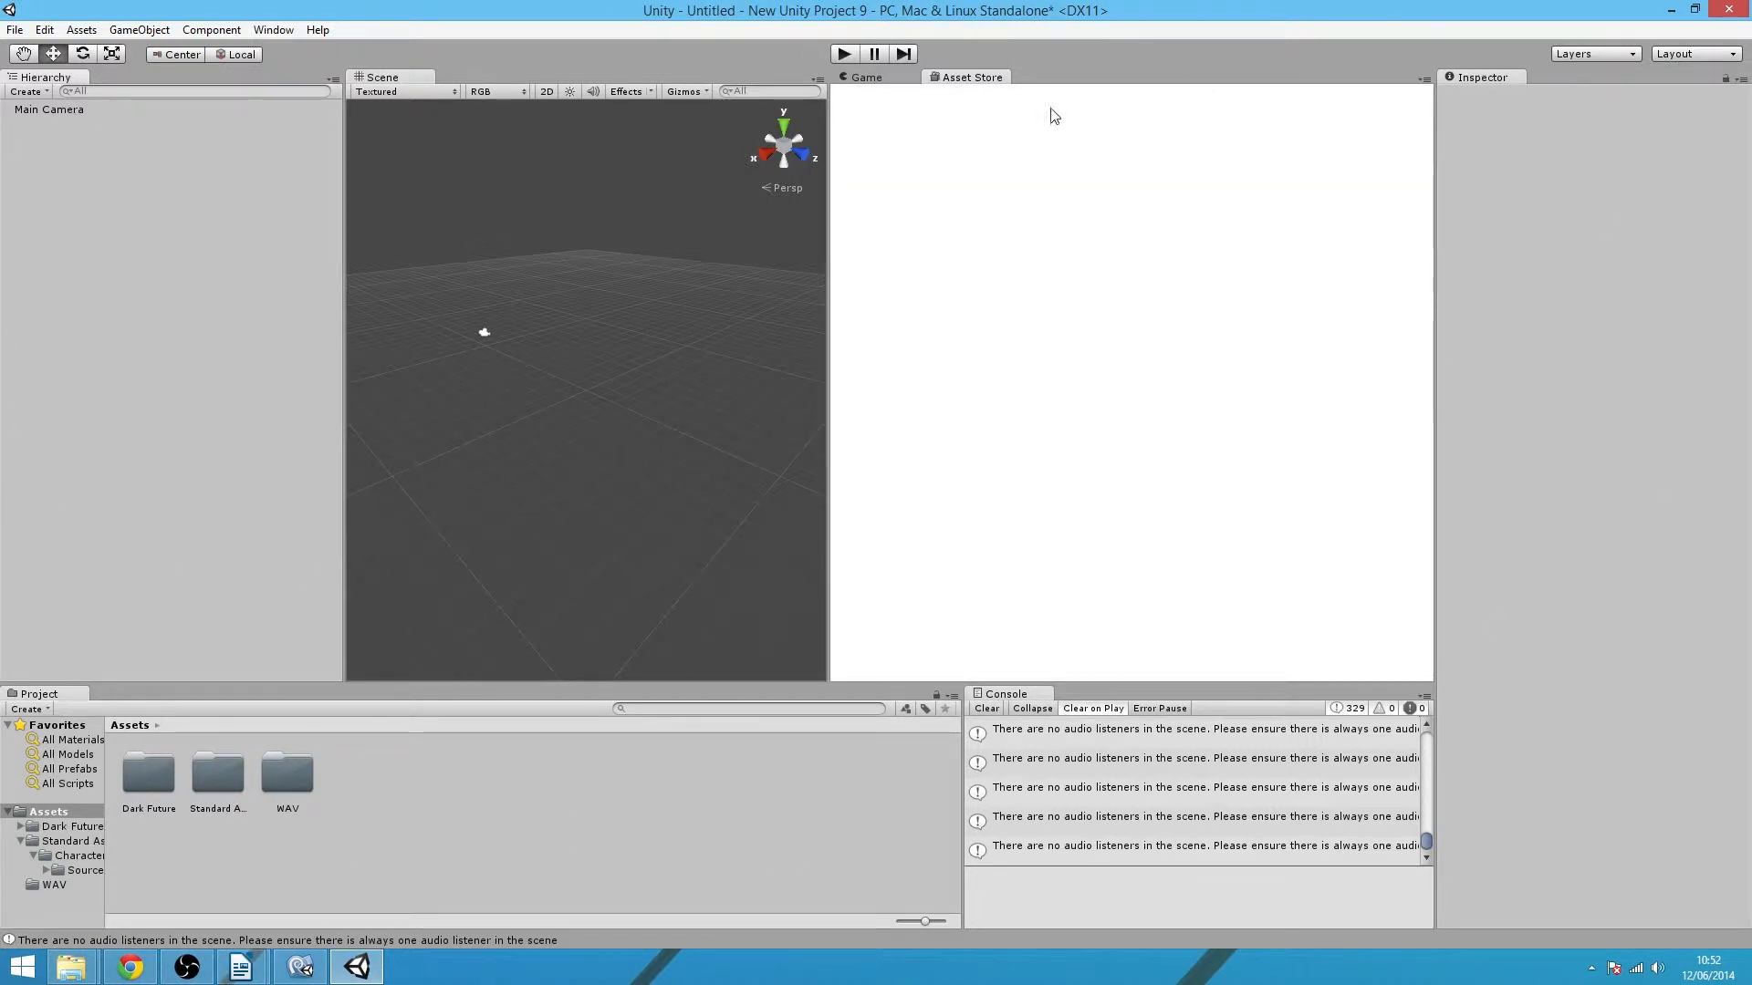
{"action": "left_click_drag", "start_coordinate": [972, 79], "coordinate": [812, 83]}
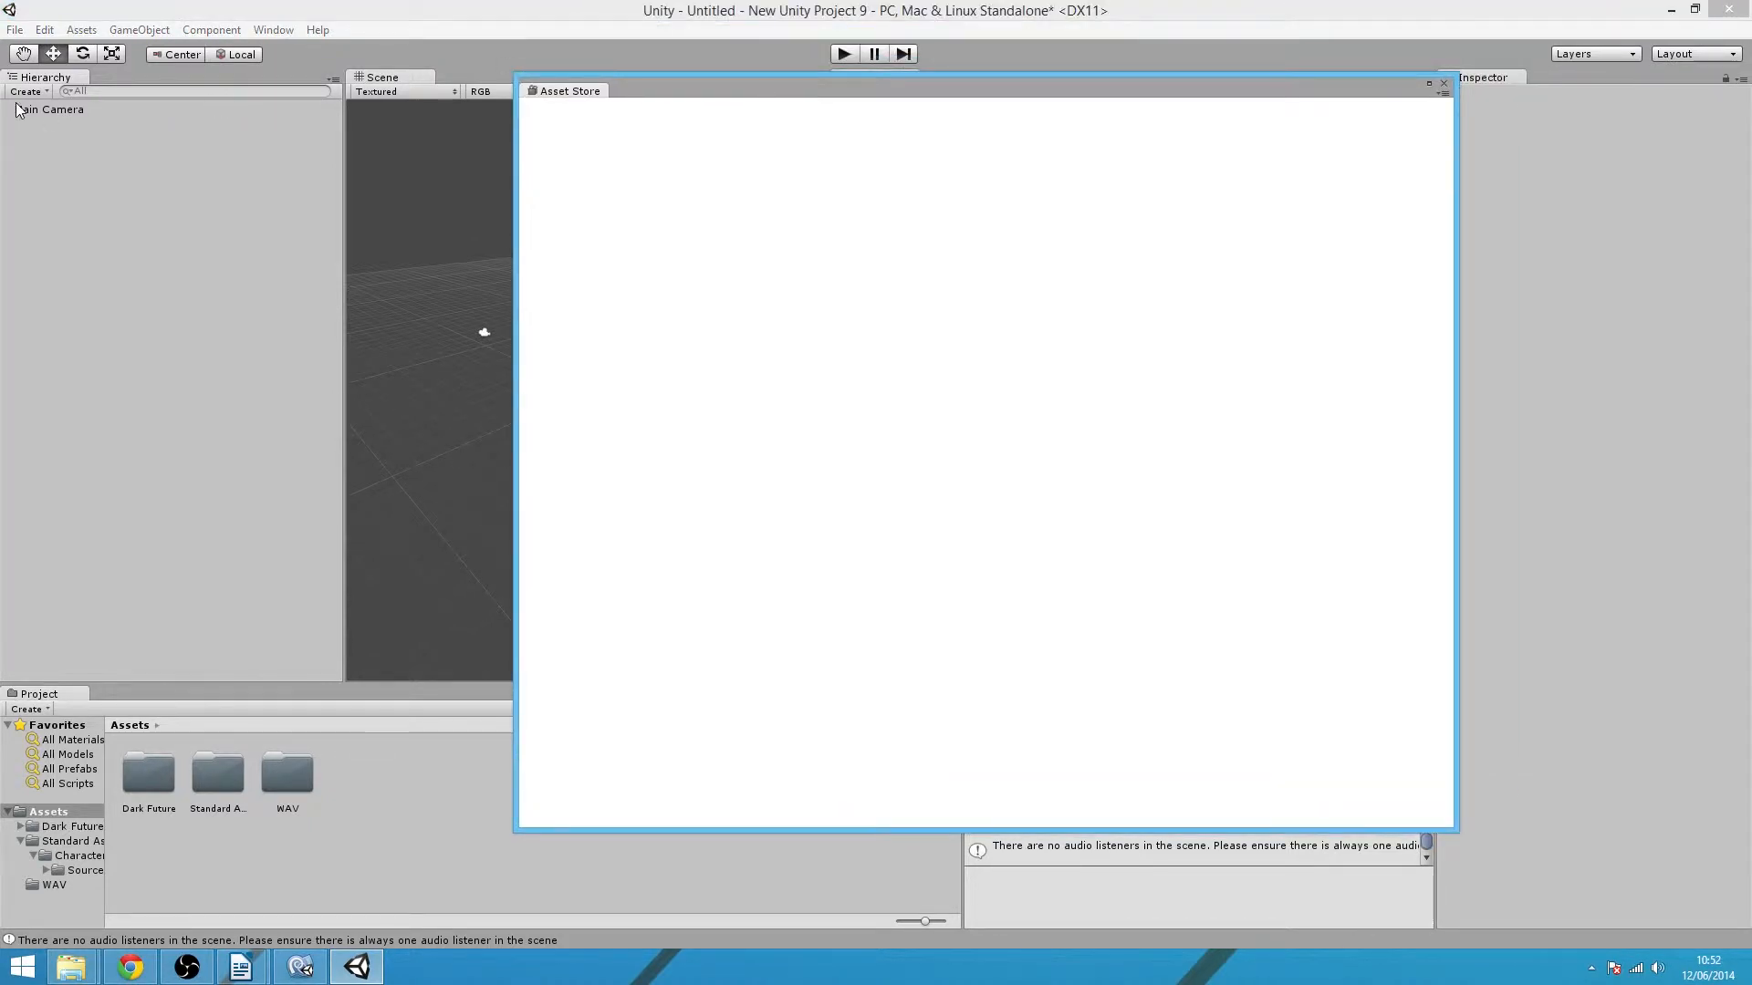
{"action": "left_click", "coordinate": [114, 240]}
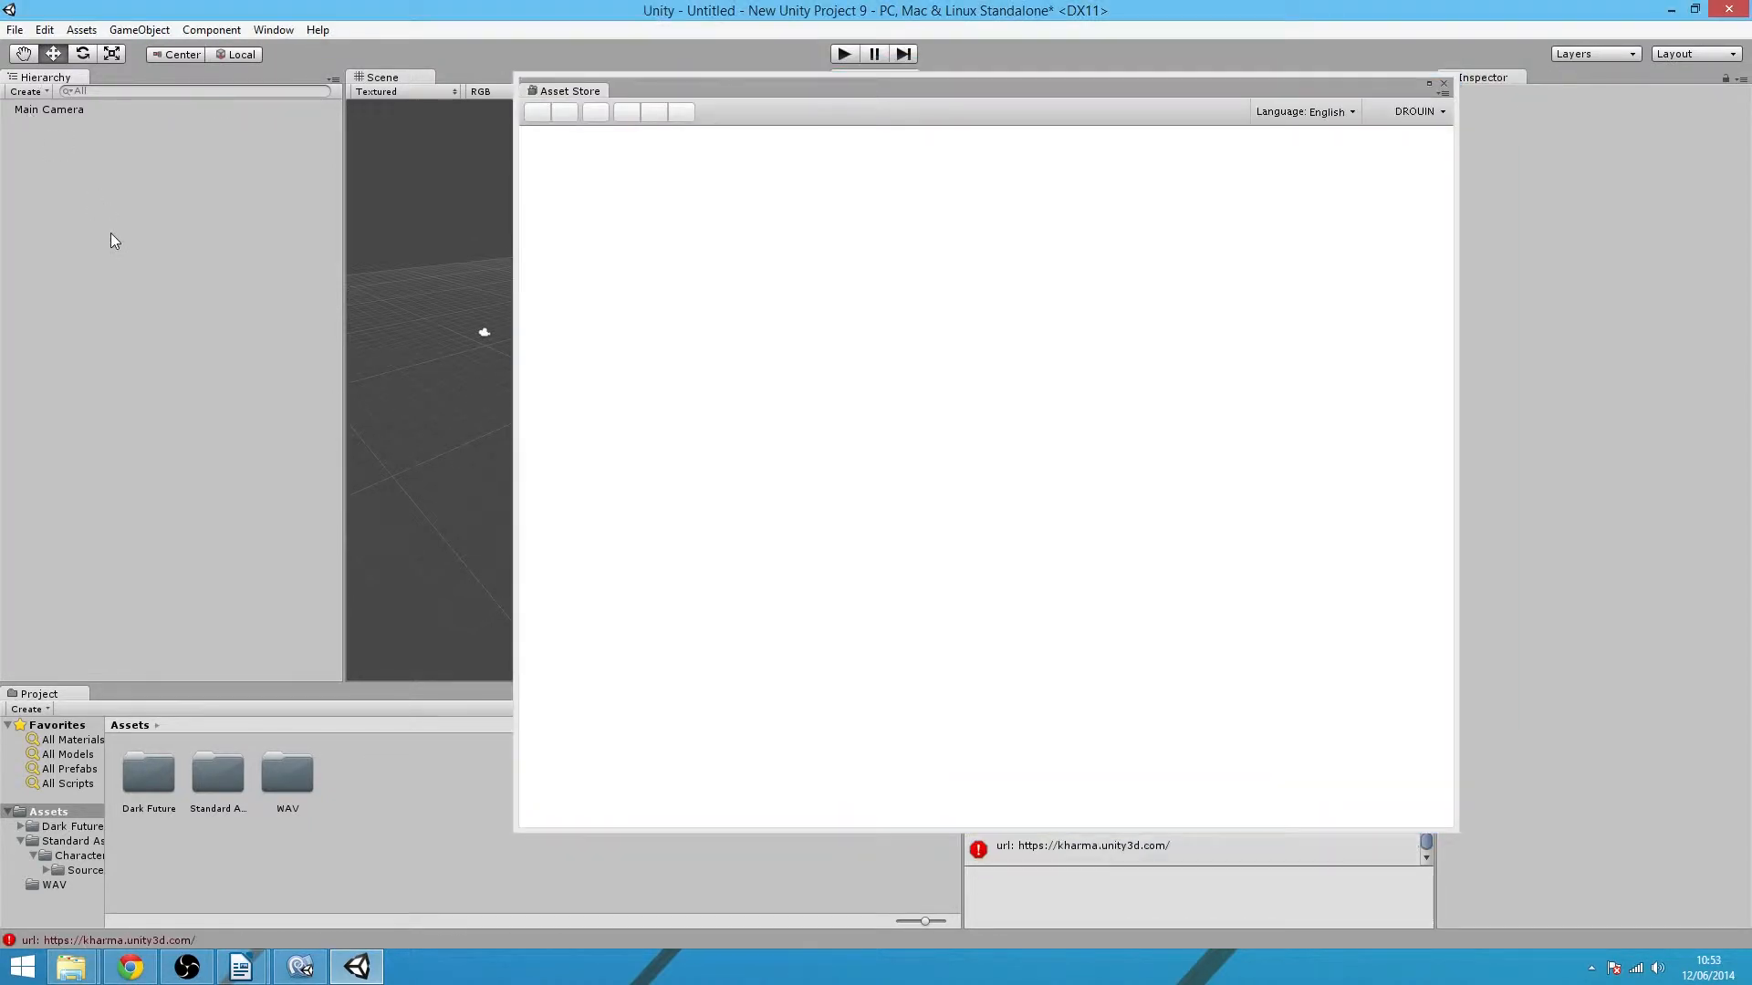
{"action": "left_click_drag", "start_coordinate": [878, 90], "coordinate": [911, 99]}
{"action": "left_click", "coordinate": [271, 252]}
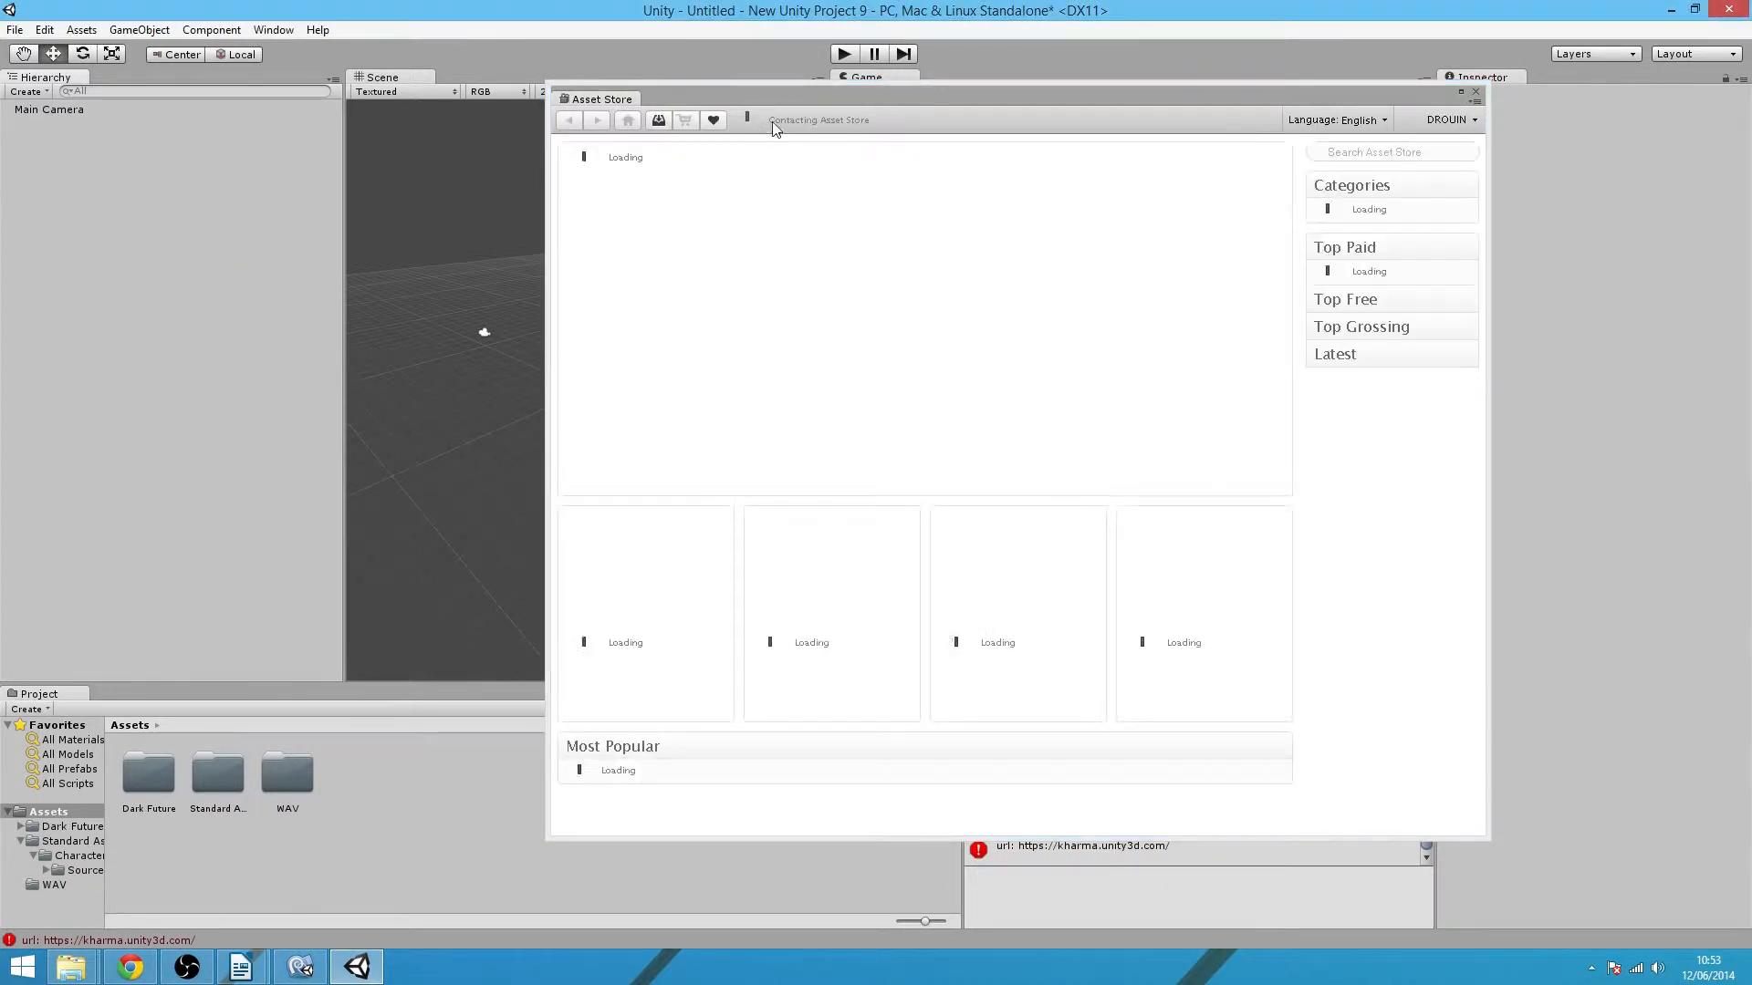
{"action": "left_click_drag", "start_coordinate": [792, 95], "coordinate": [741, 89]}
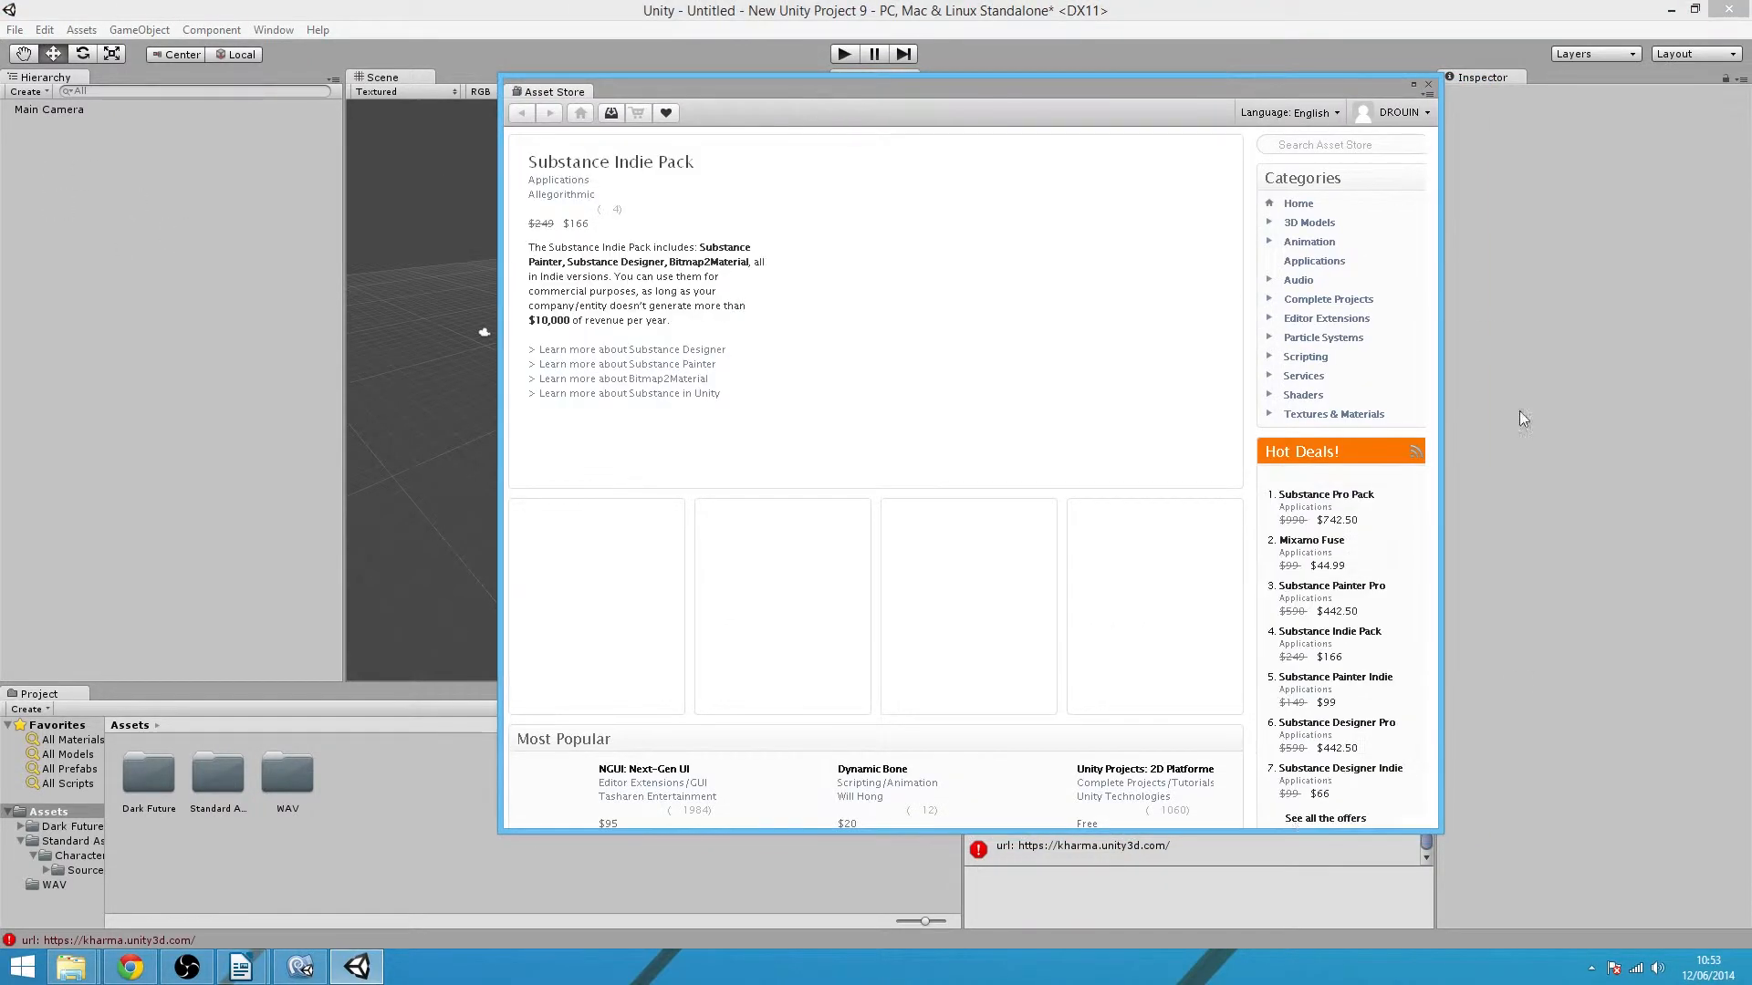
{"action": "left_click", "coordinate": [47, 112]}
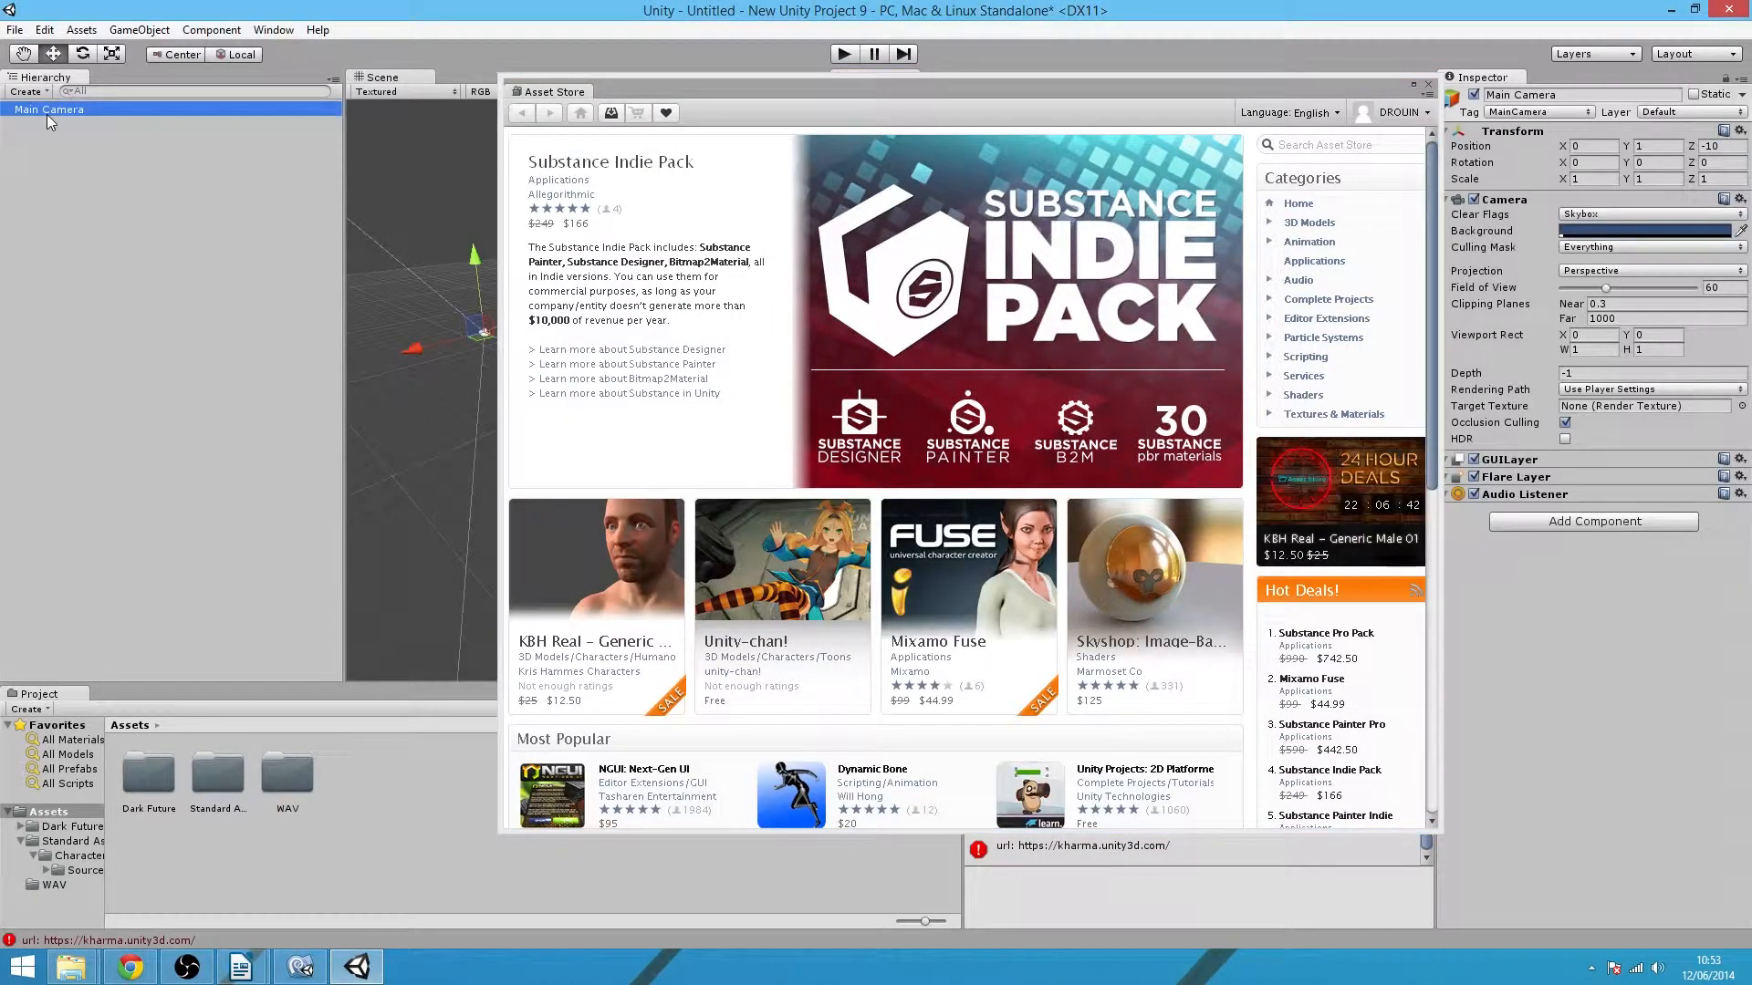
{"action": "left_click", "coordinate": [15, 29]}
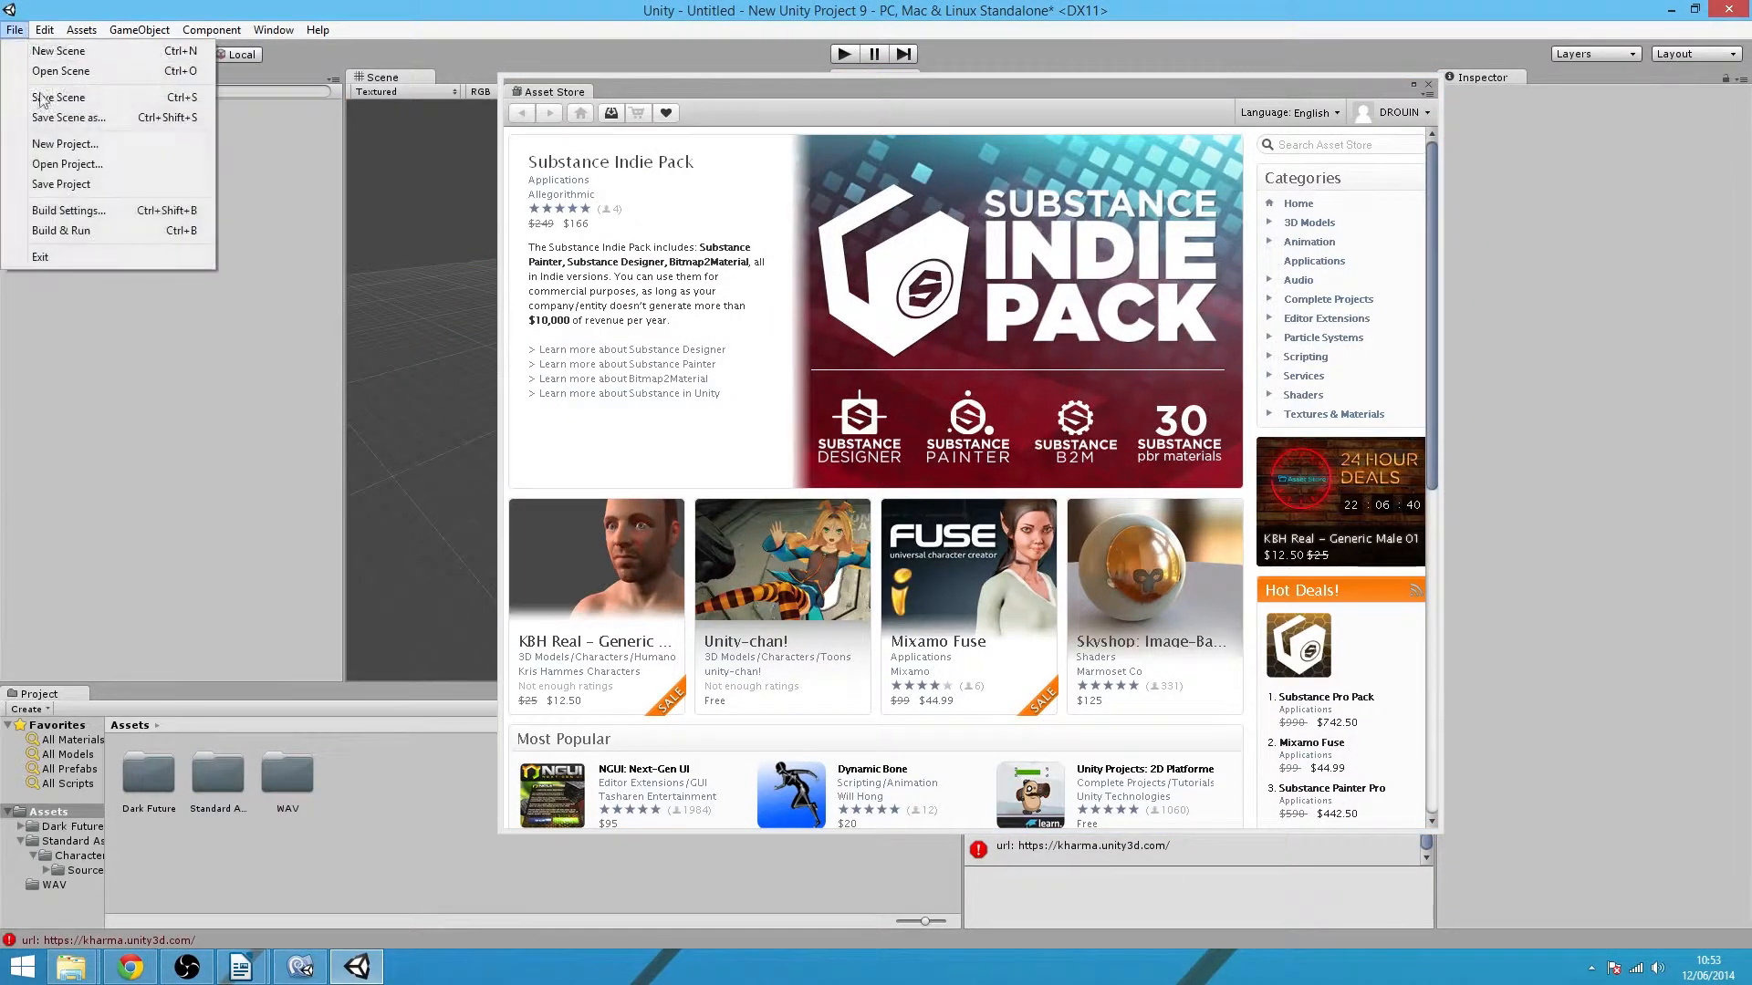
{"action": "left_click", "coordinate": [64, 144]}
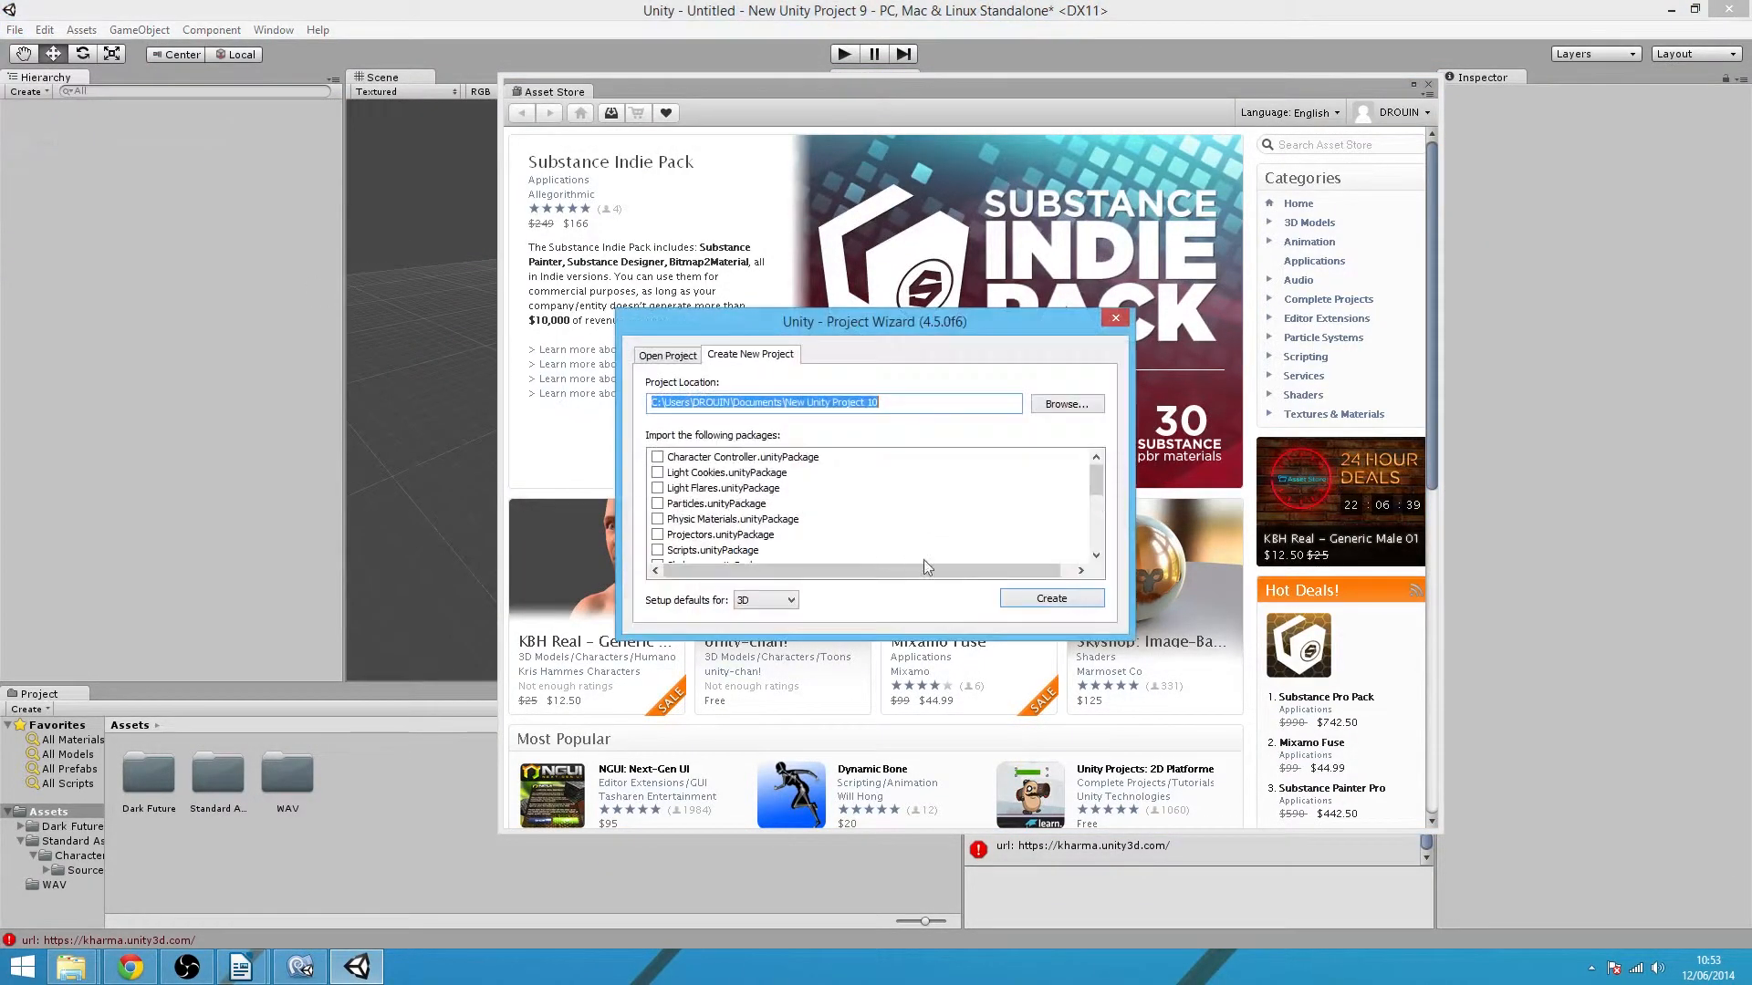
{"action": "left_click", "coordinate": [657, 457]}
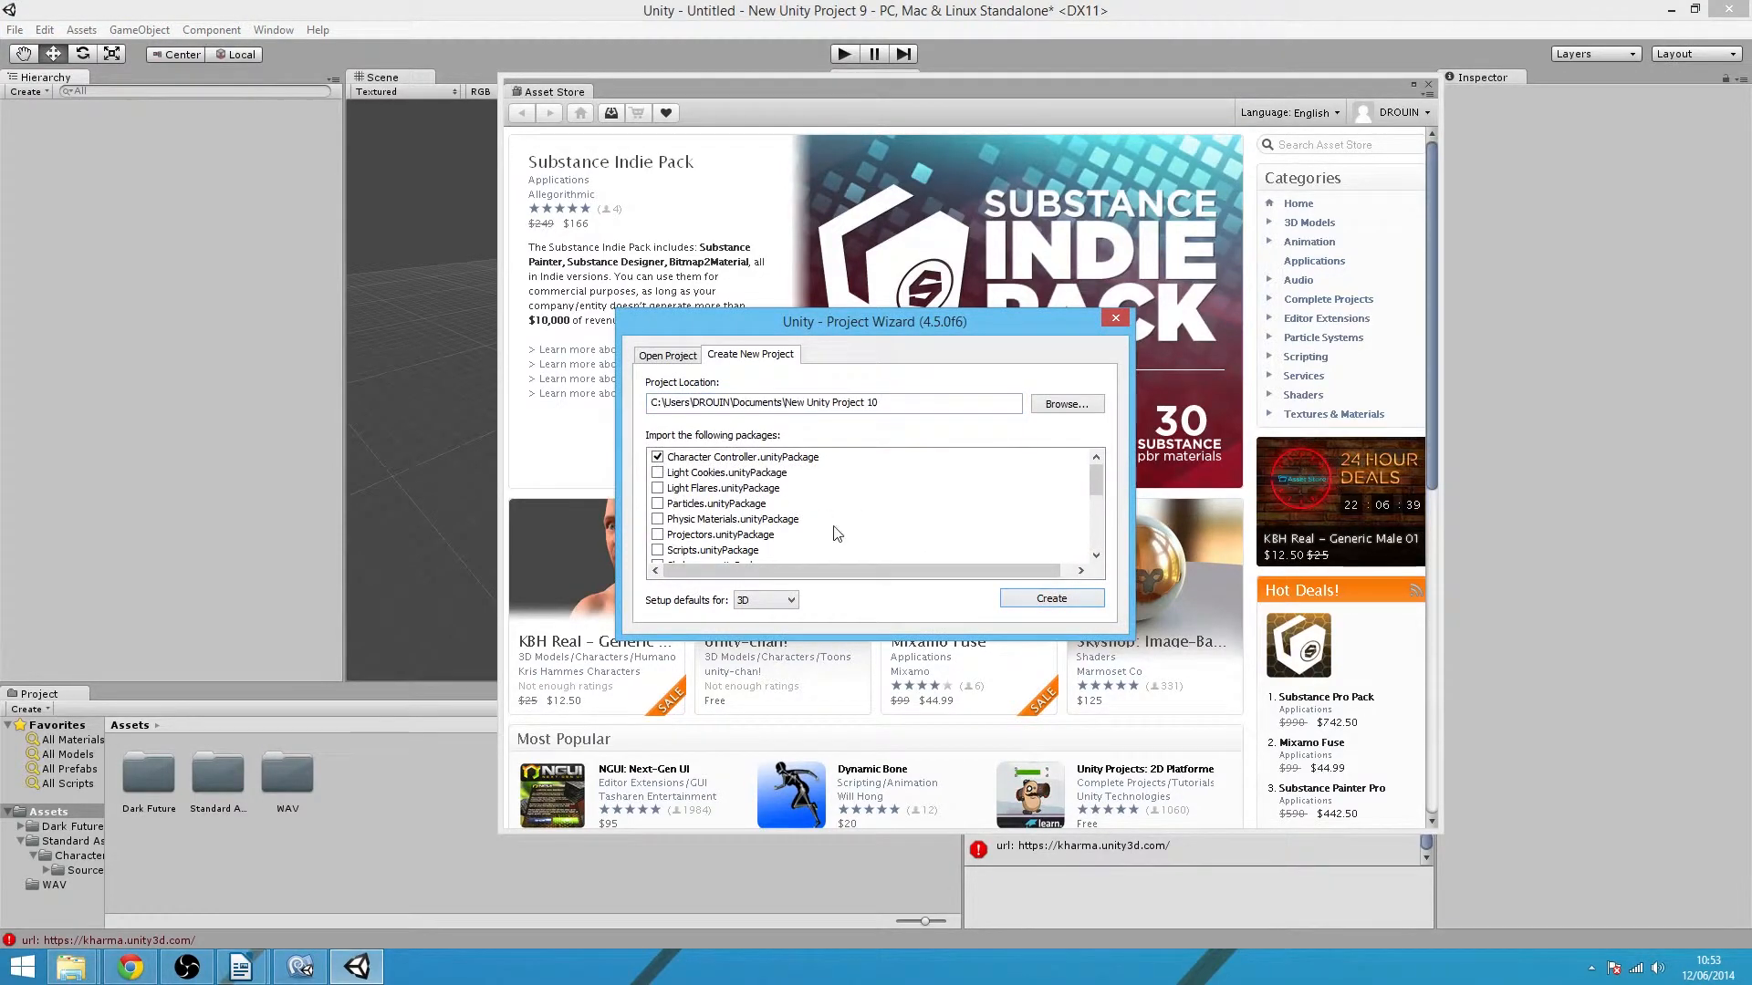
{"action": "left_click", "coordinate": [1115, 318]}
- Create a new scene without saving the current one
{"action": "left_click", "coordinate": [5, 31]}
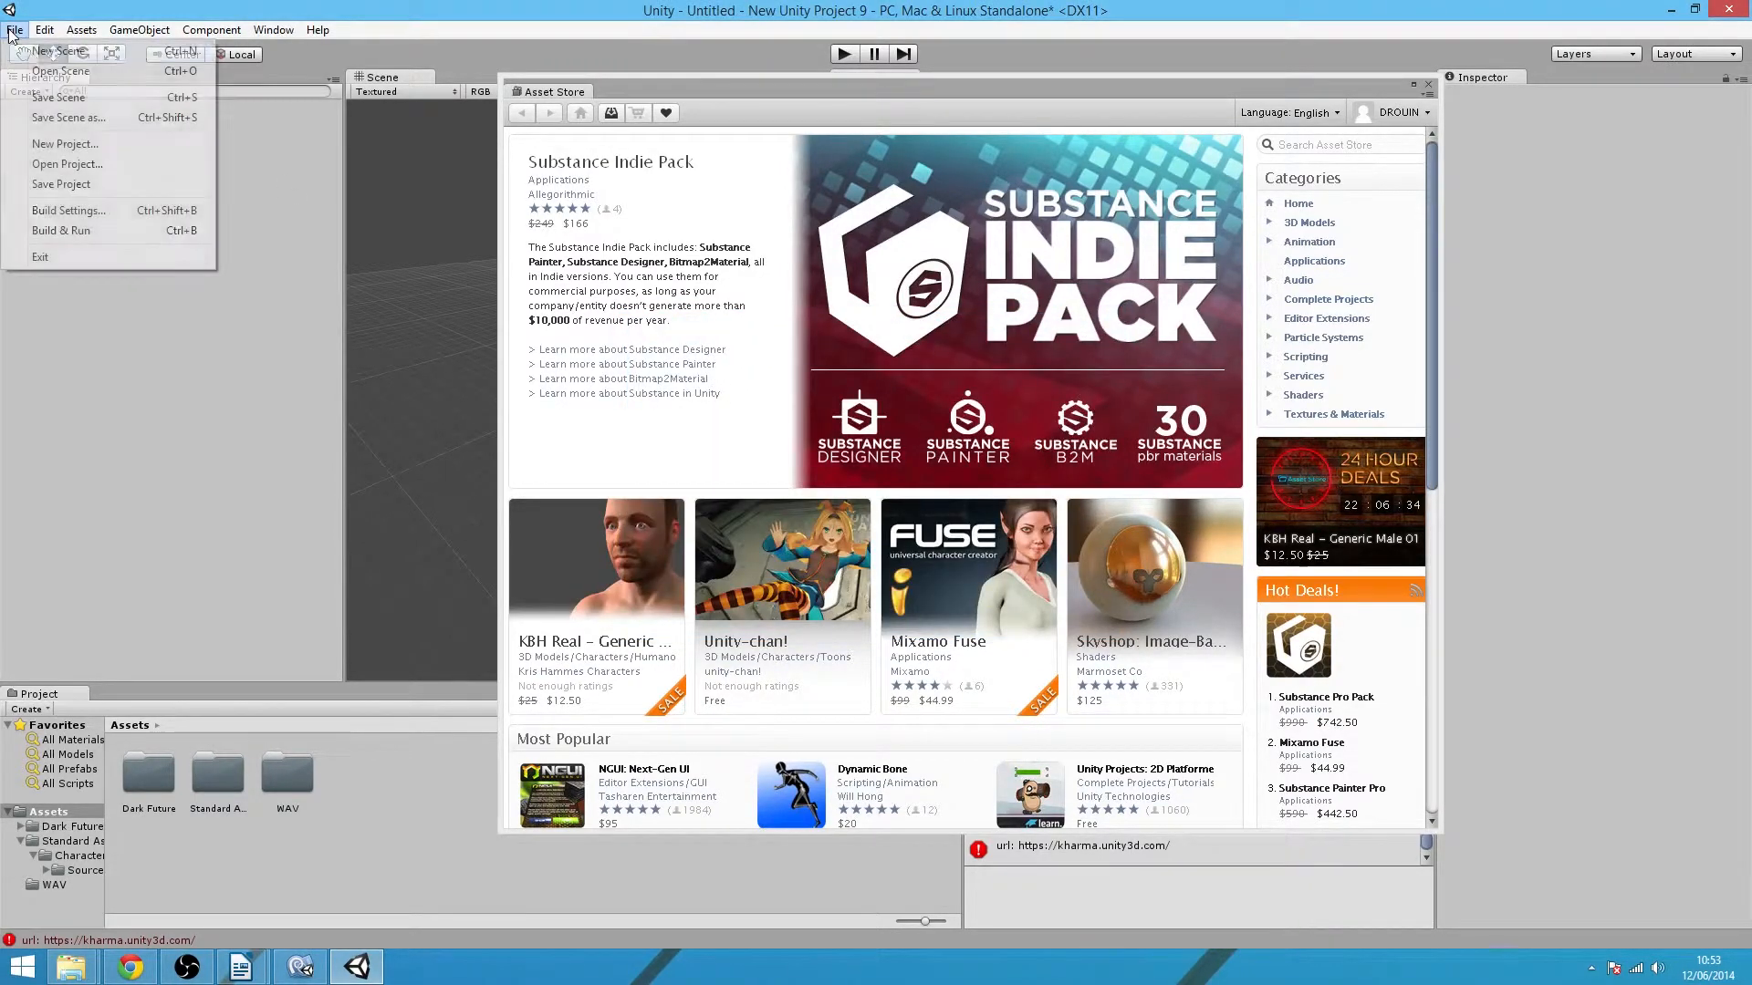
{"action": "left_click", "coordinate": [36, 52]}
{"action": "left_click", "coordinate": [901, 522]}
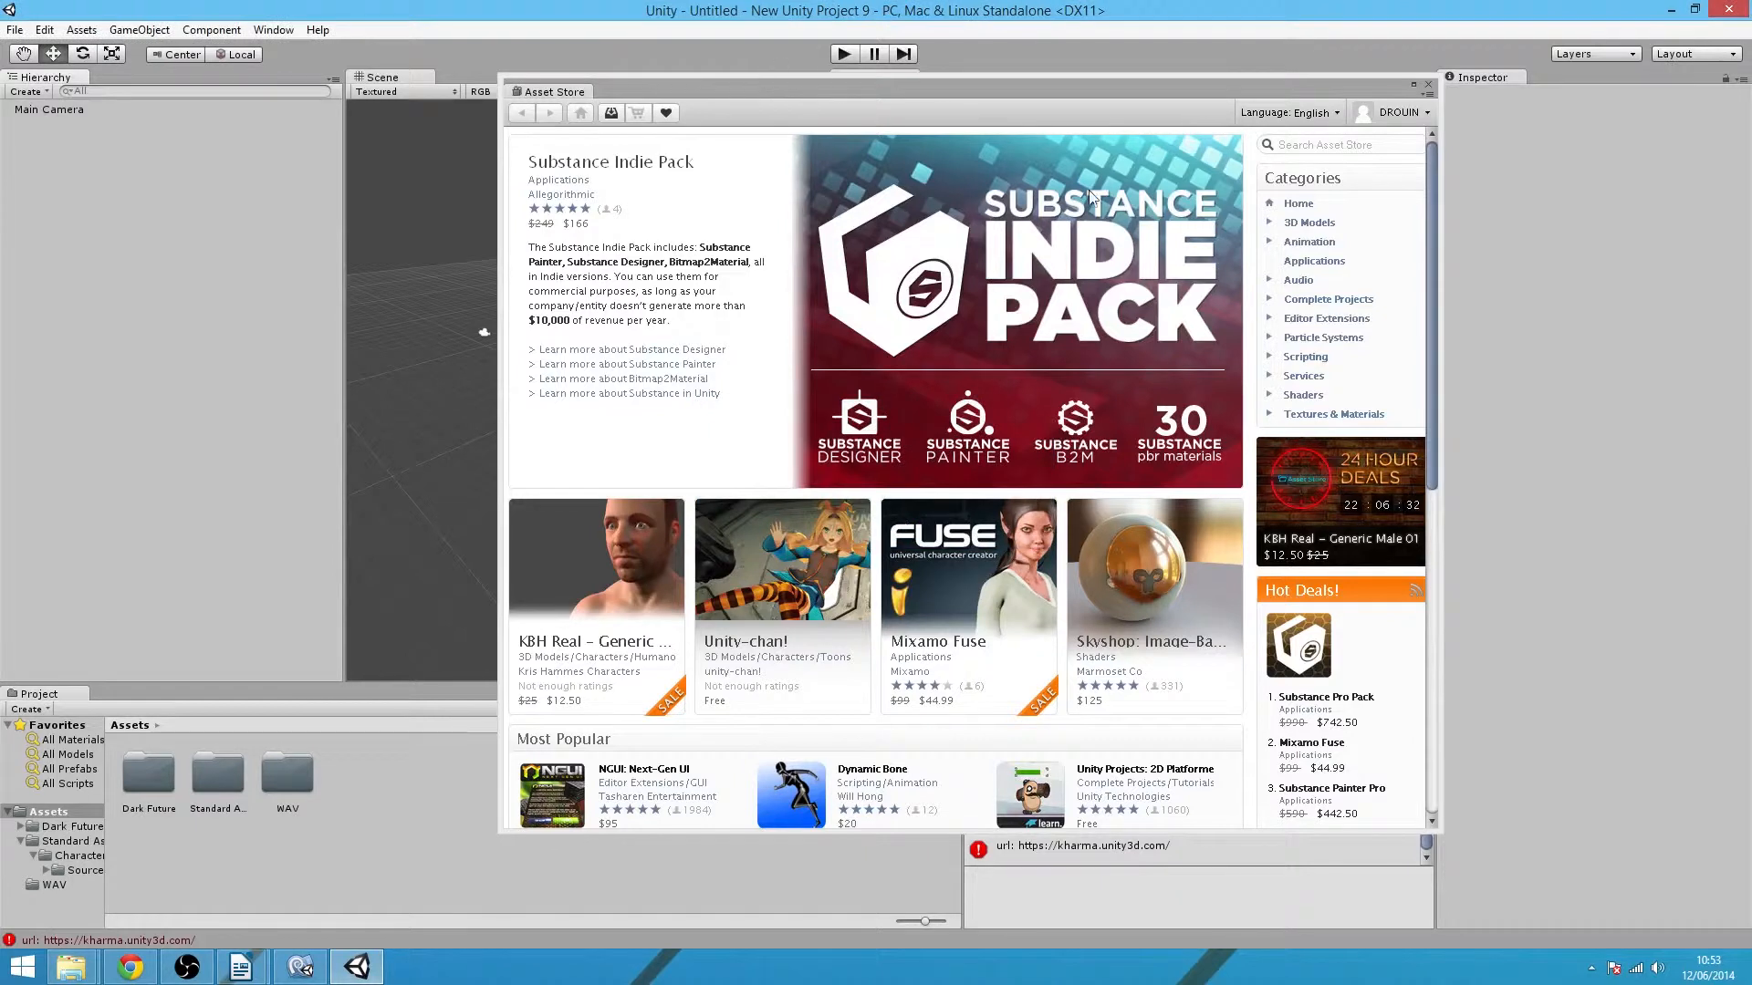
- Browse the Ambient and Music packs in the Asset Store's Audio category, and close the store
{"action": "left_click", "coordinate": [1297, 280]}
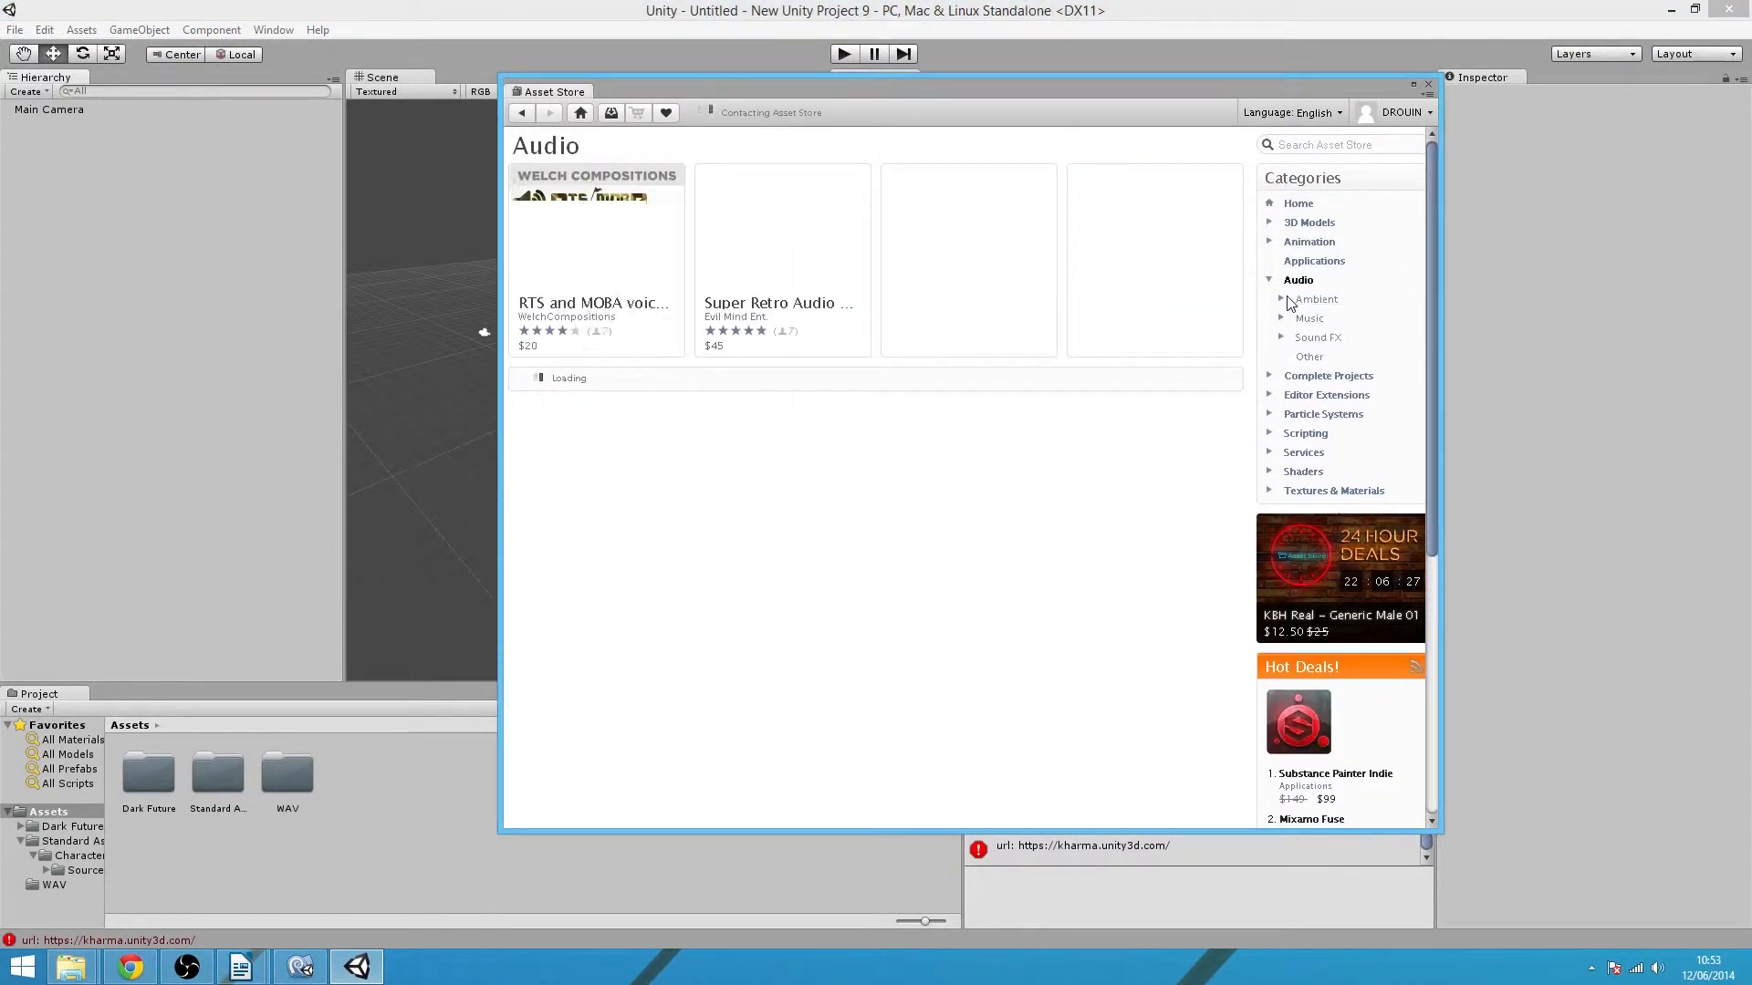
{"action": "left_click", "coordinate": [1316, 300]}
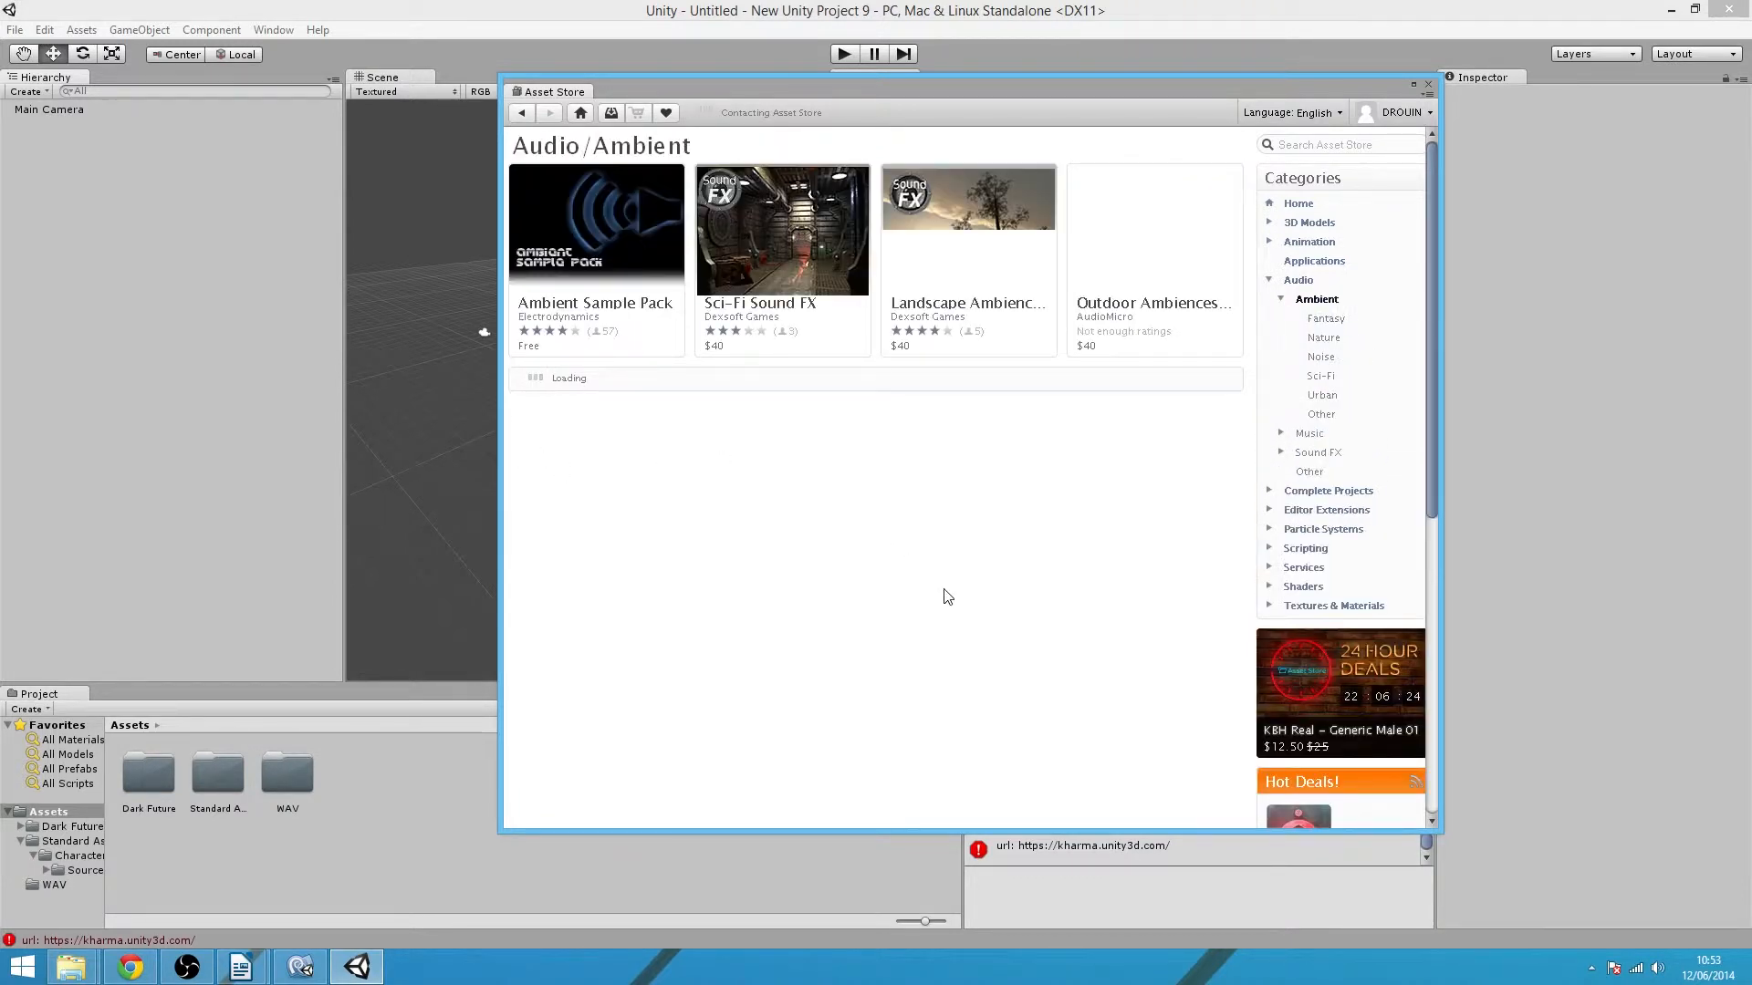
{"action": "left_click", "coordinate": [1309, 433]}
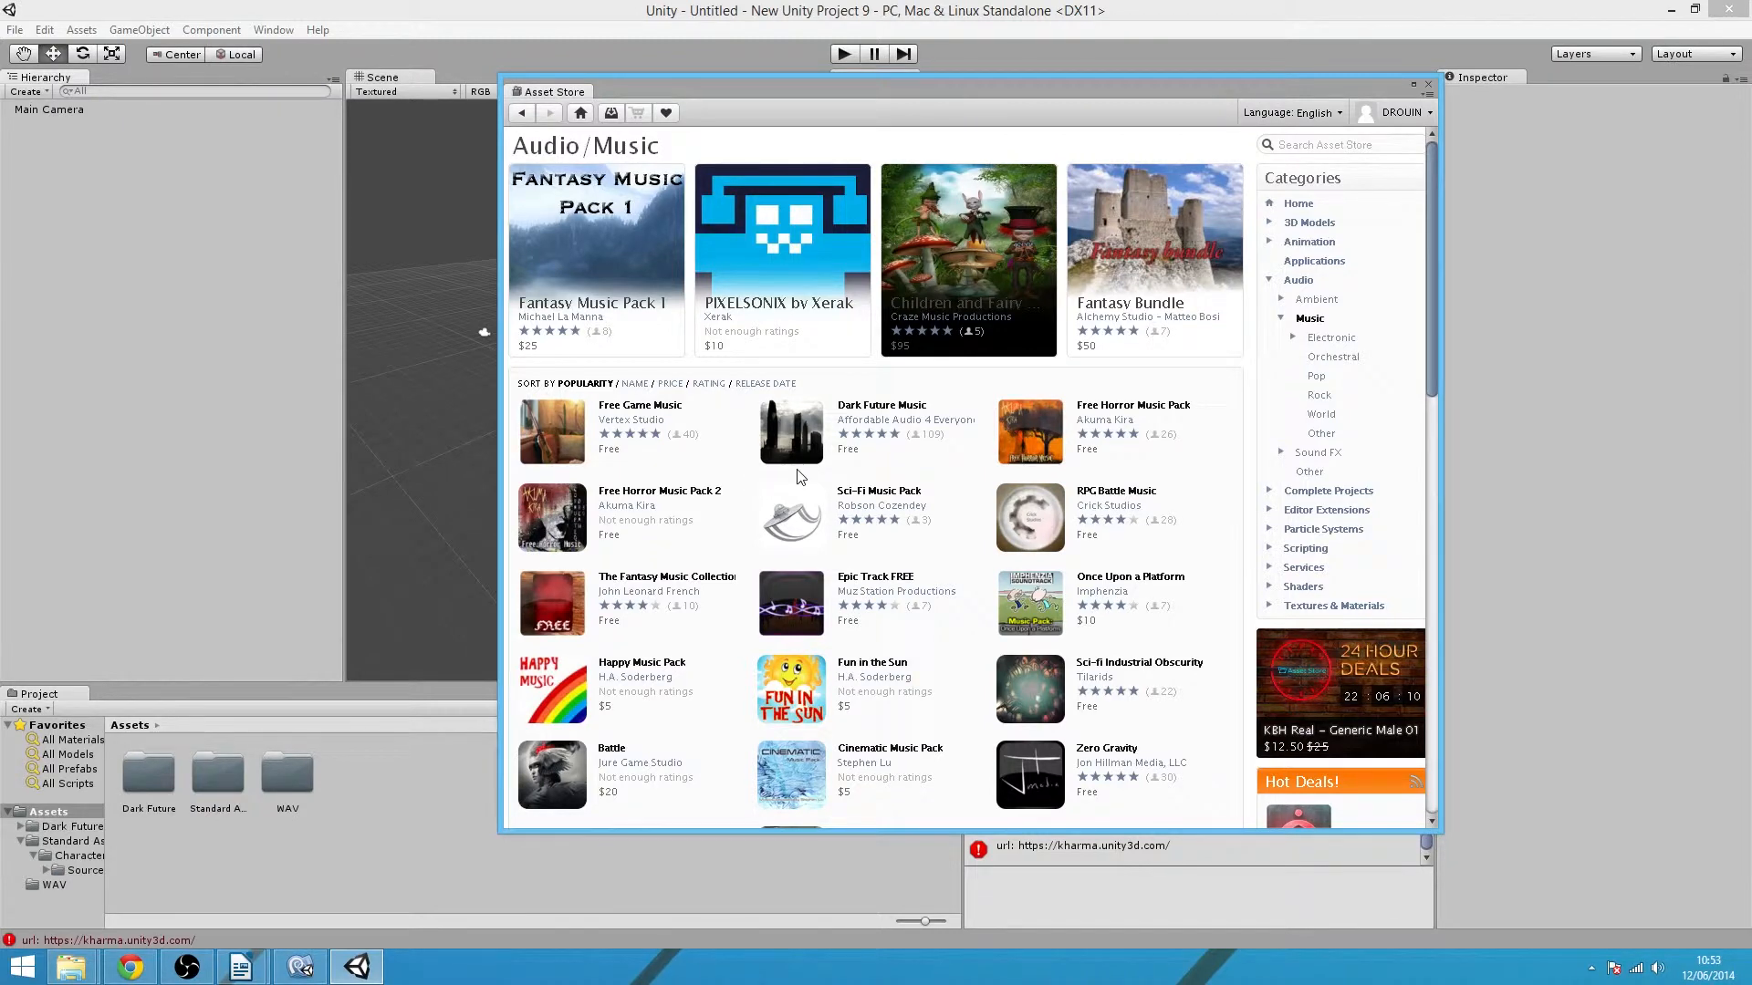
{"action": "left_click", "coordinate": [1429, 86]}
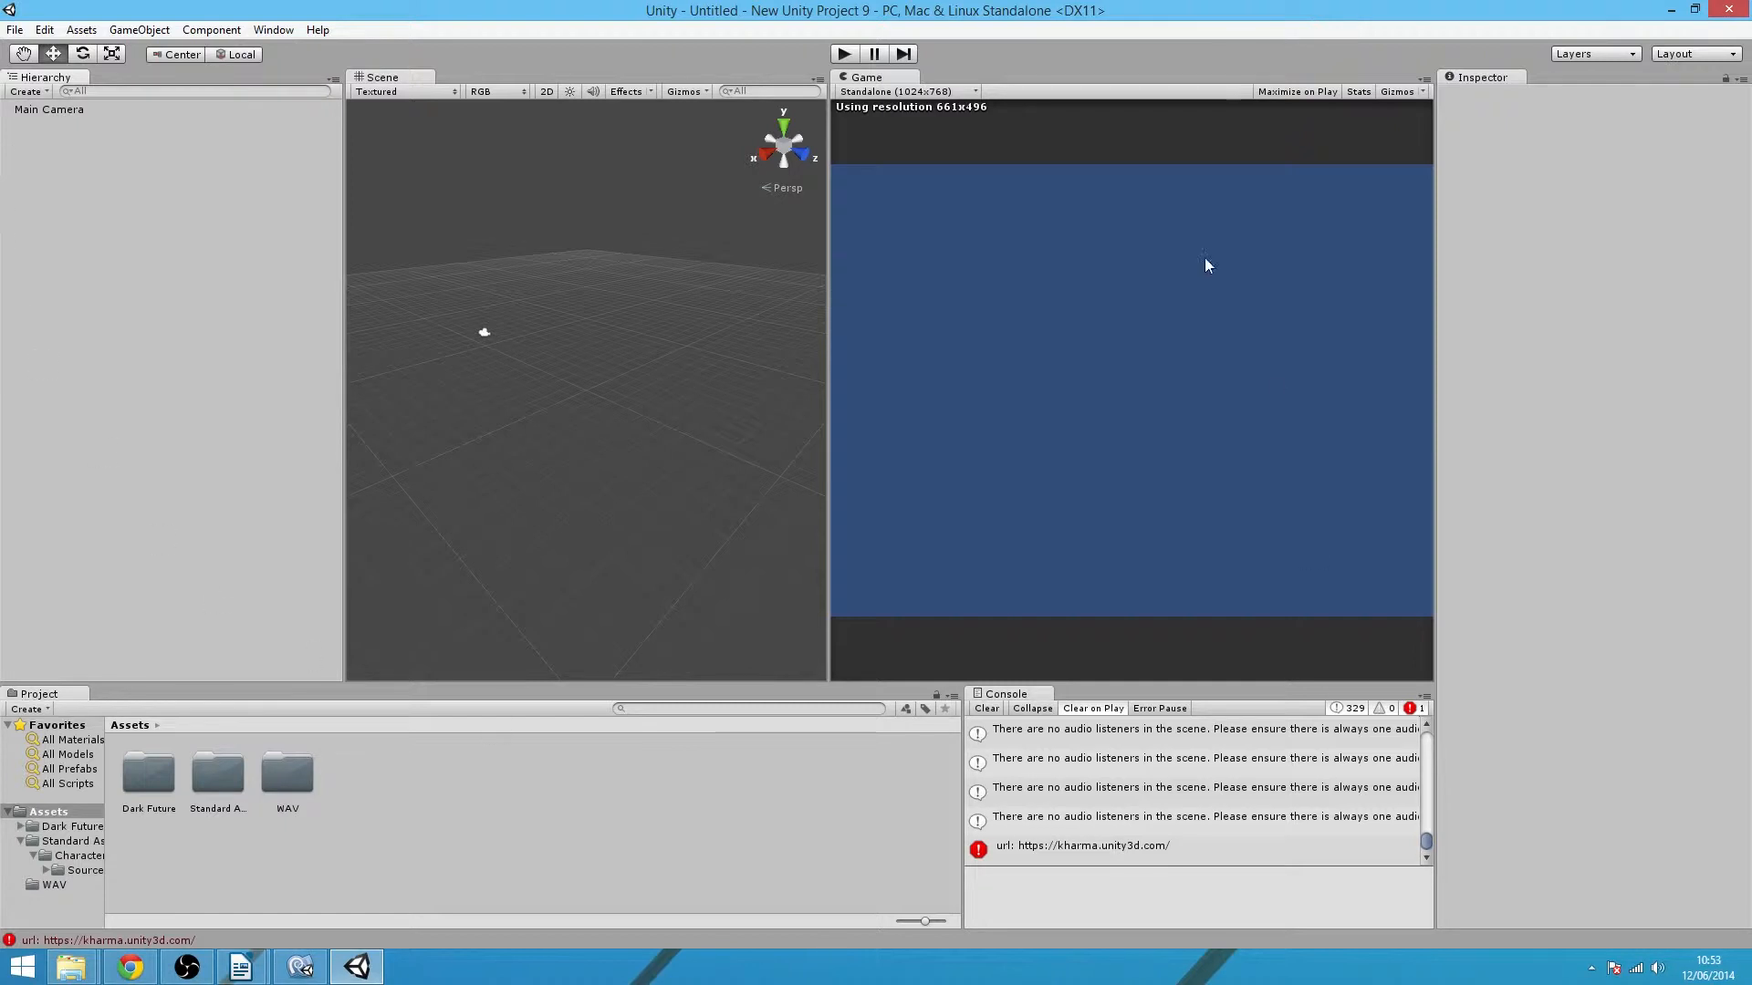
- Add a plane to the scene and scale it uniformly to about 3.09 as the ground
{"action": "left_click", "coordinate": [138, 29]}
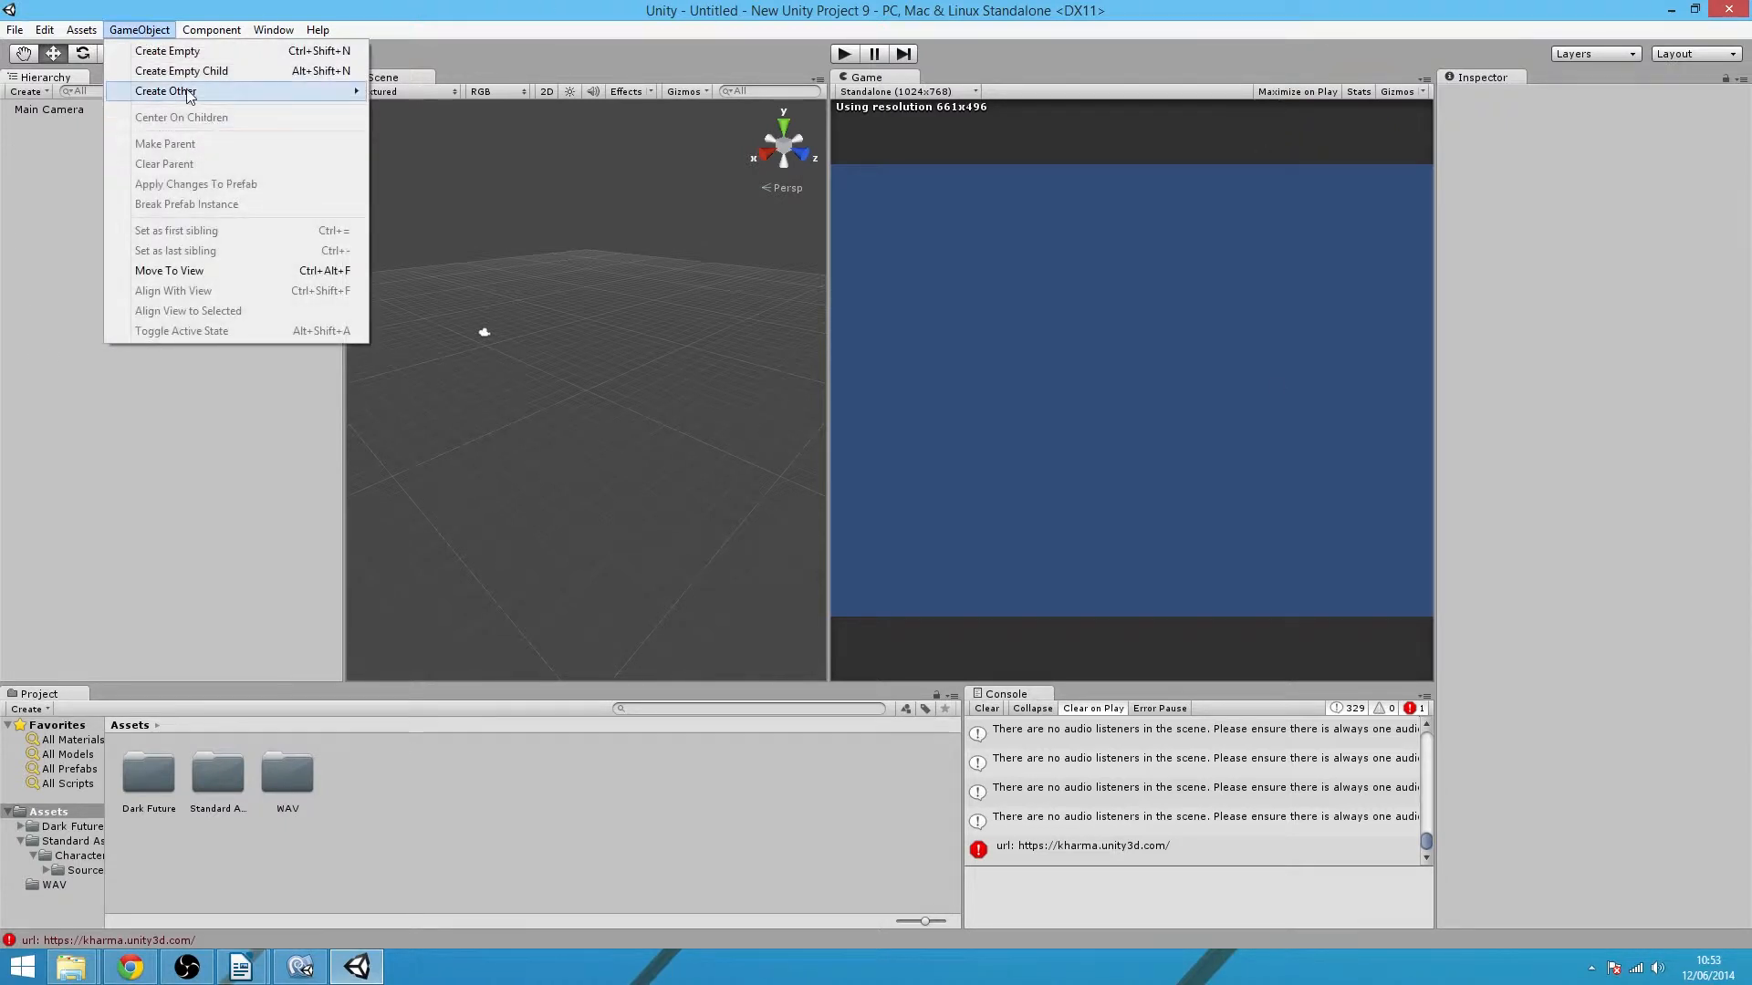
{"action": "mouse_move", "coordinate": [201, 90]}
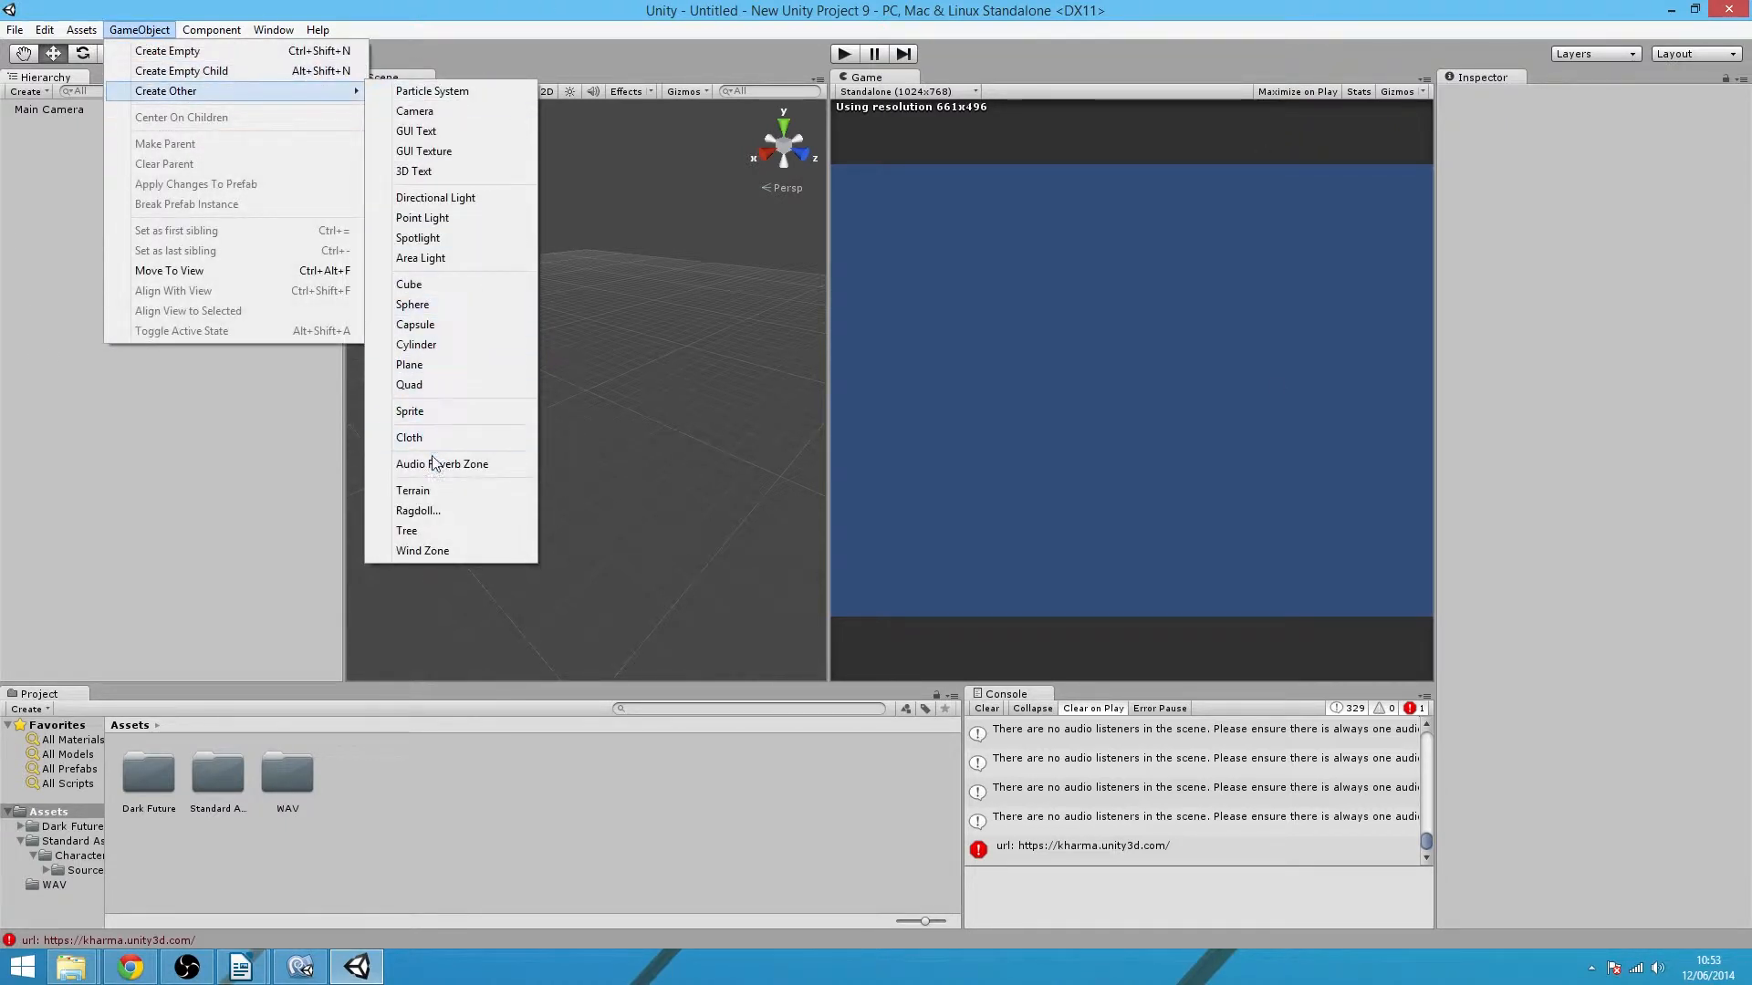
{"action": "left_click", "coordinate": [452, 366]}
{"action": "left_click", "coordinate": [112, 53]}
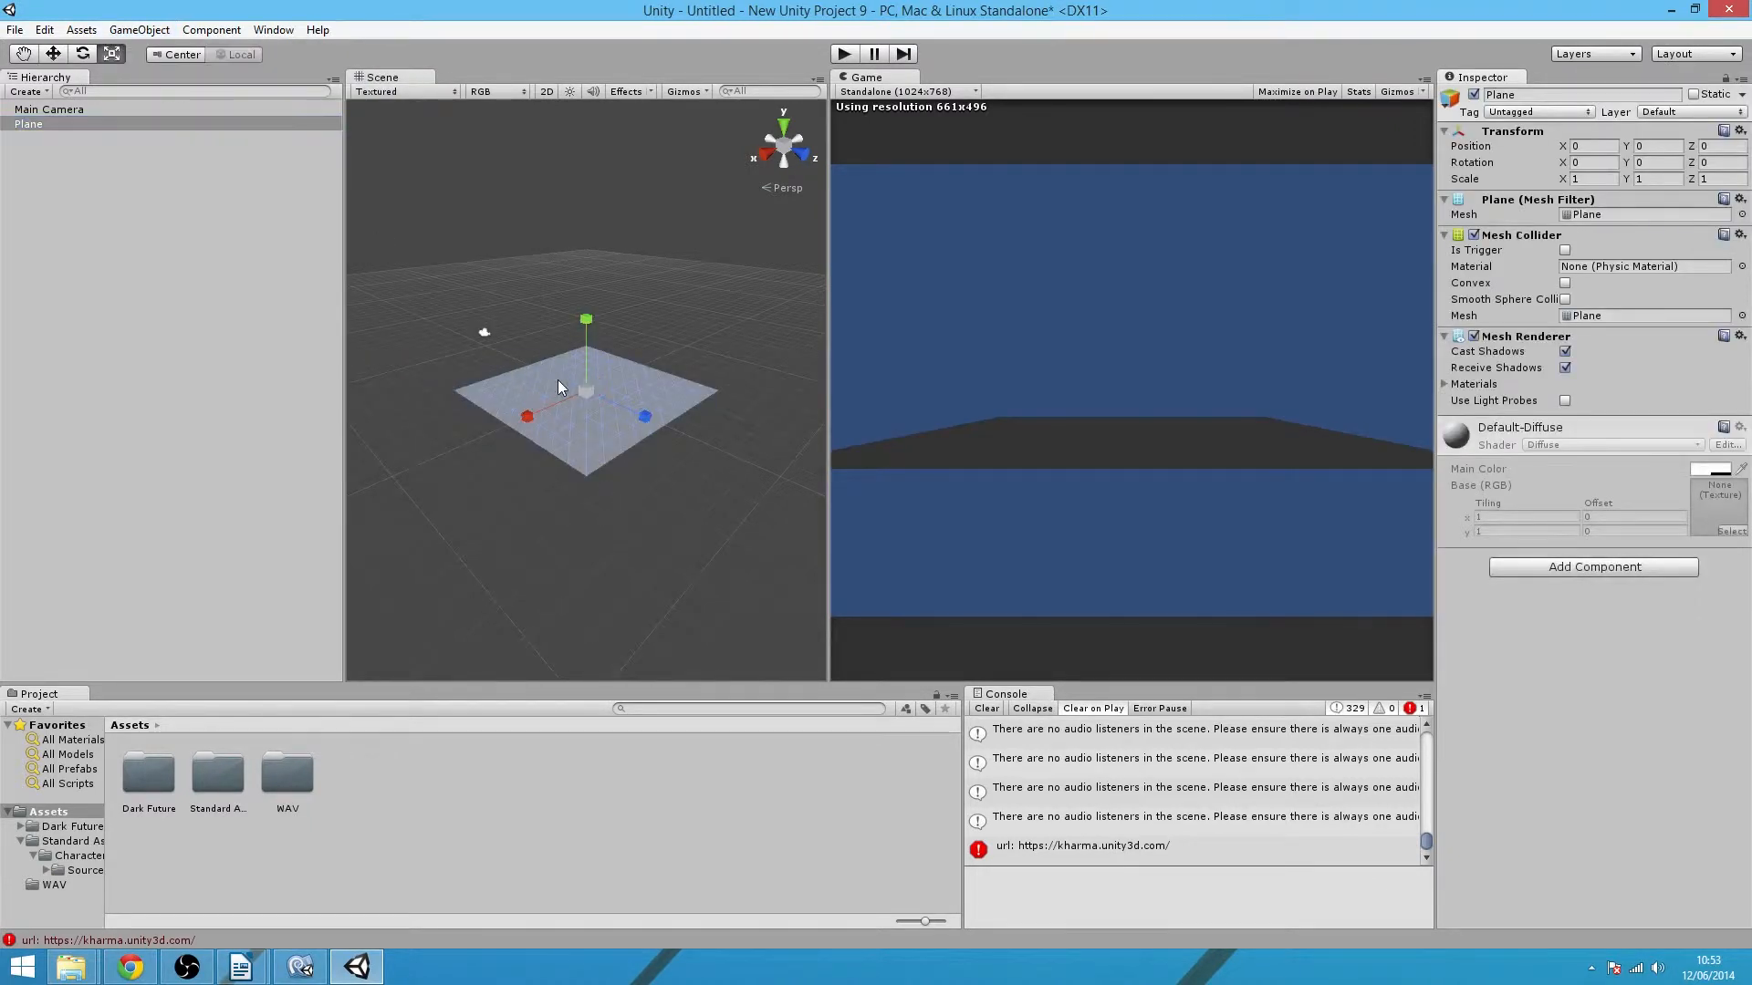
{"action": "left_click_drag", "start_coordinate": [585, 393], "coordinate": [682, 462]}
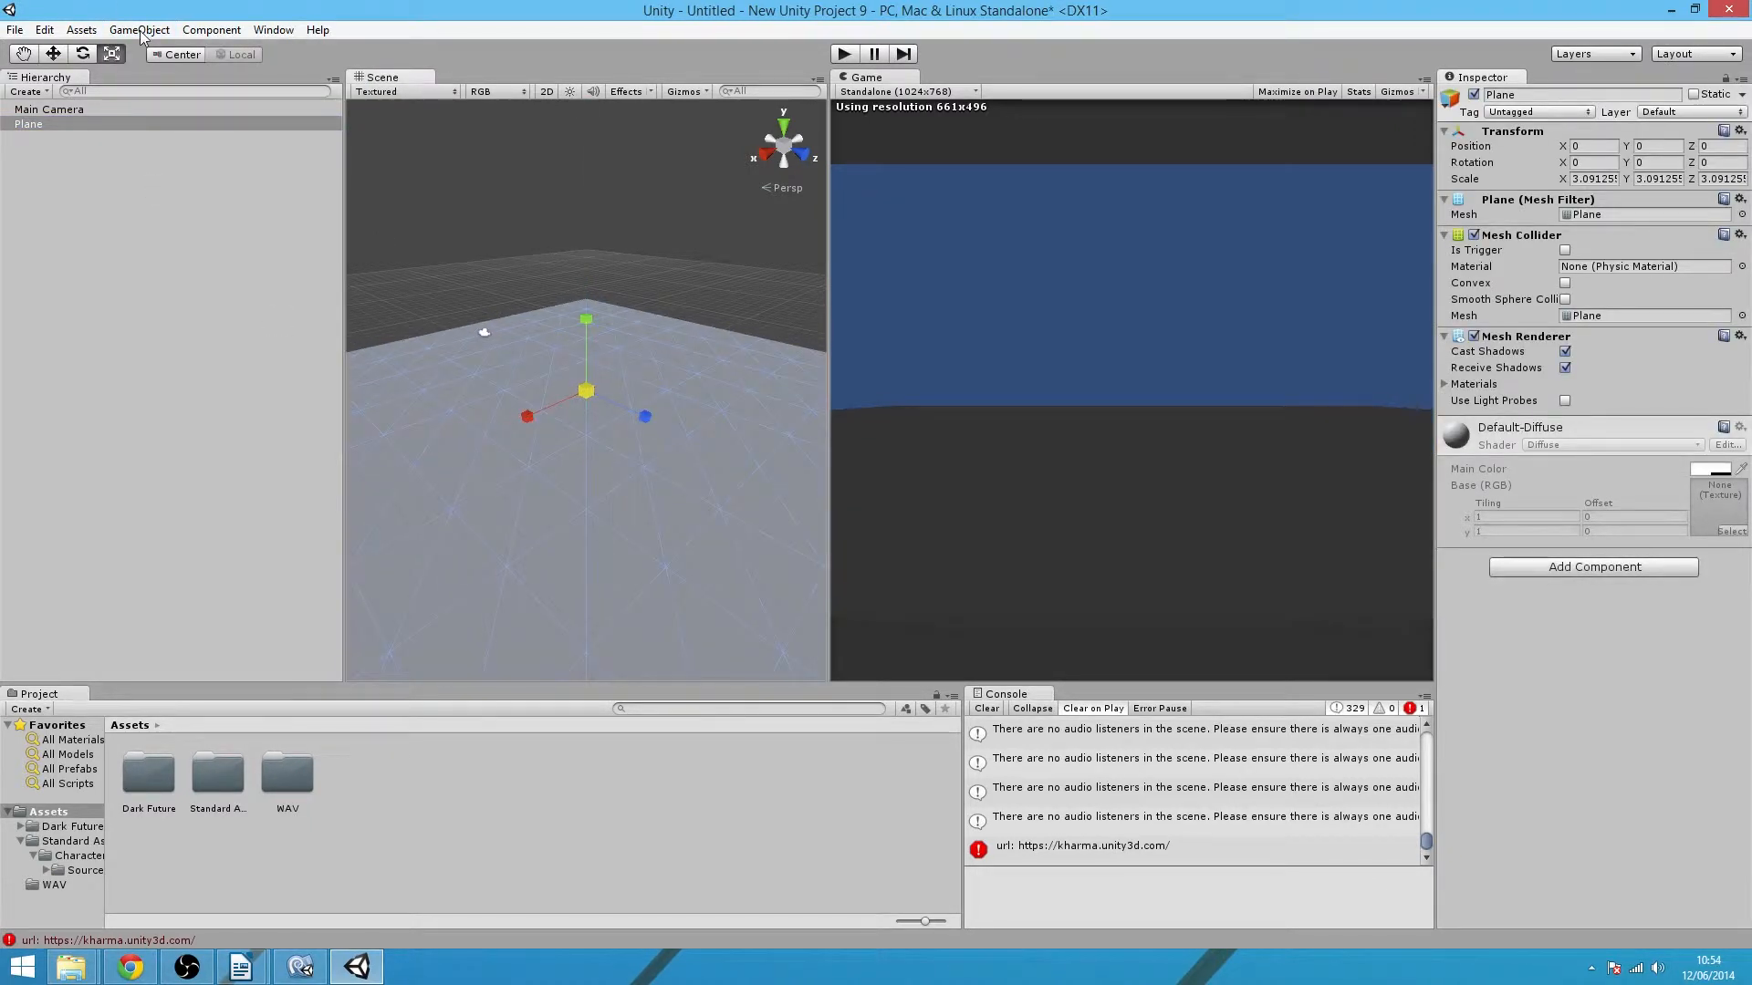
- Place the First Person Controller from the Standard Assets Character Controllers folder on the plane, at a height of about Y 1.15
{"action": "double_click", "coordinate": [228, 776]}
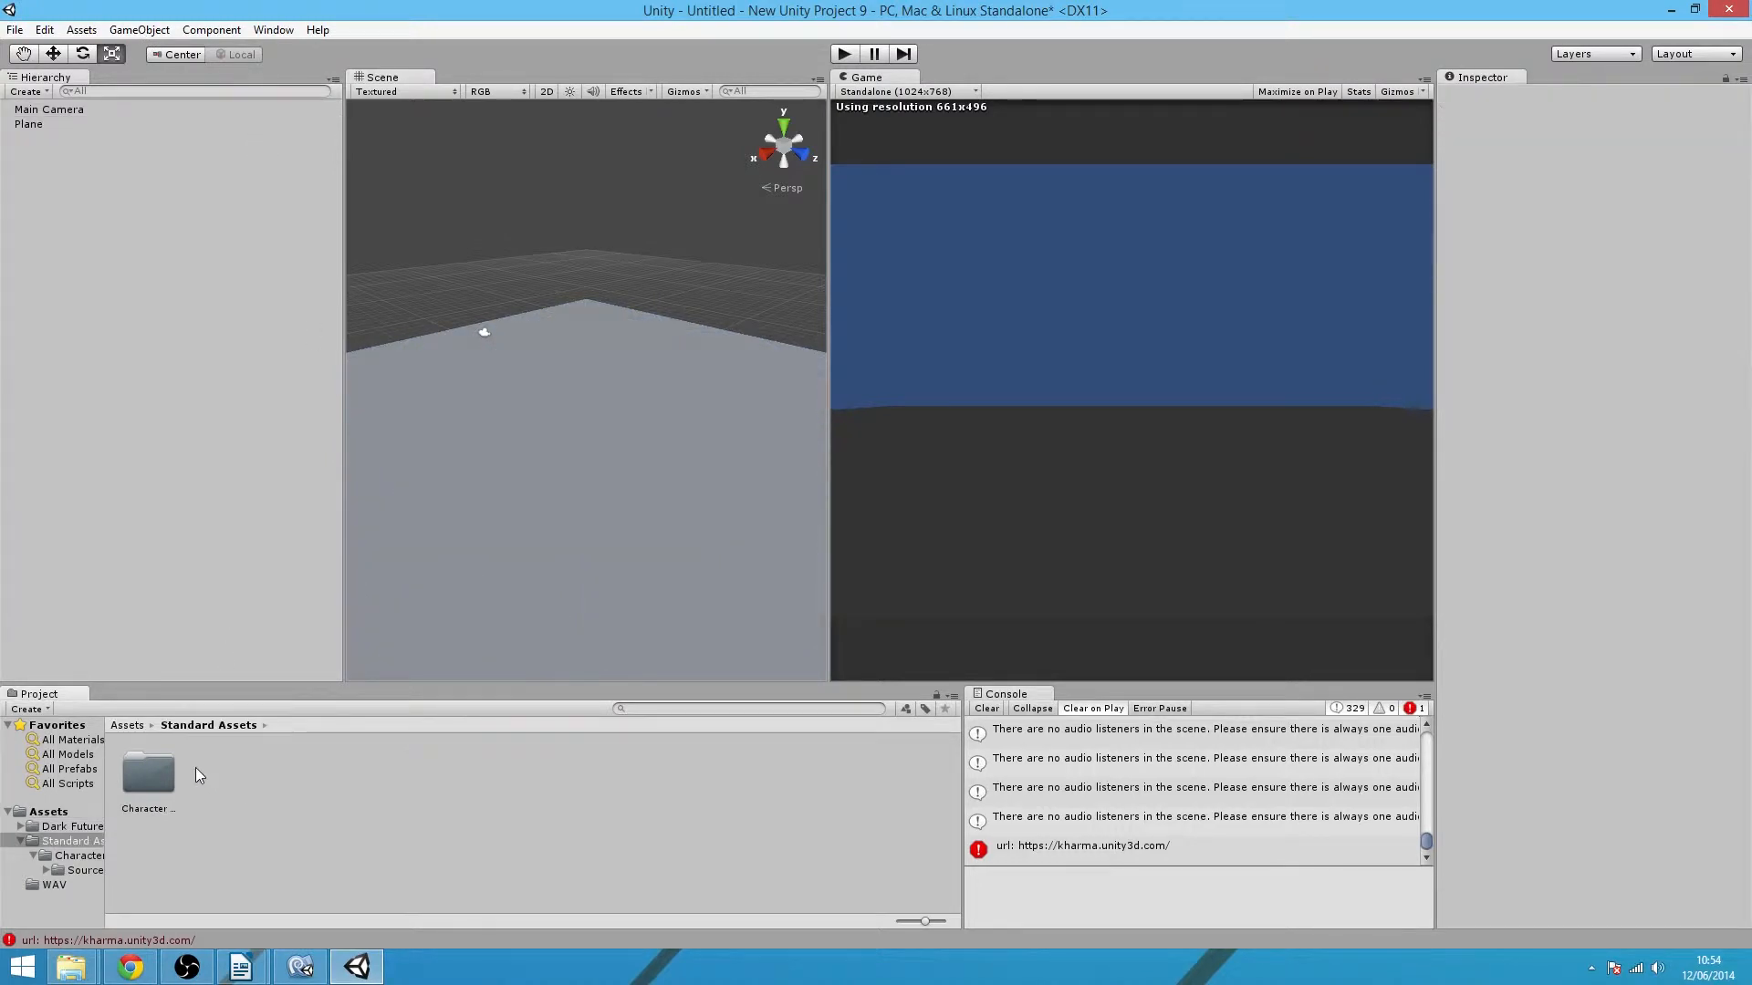
{"action": "double_click", "coordinate": [149, 774]}
{"action": "left_click", "coordinate": [286, 774]}
{"action": "left_click_drag", "start_coordinate": [294, 787], "coordinate": [550, 409]}
{"action": "key", "text": "w"}
- Add a directional light to the scene and set its intensity to 0.3
{"action": "left_click", "coordinate": [208, 32]}
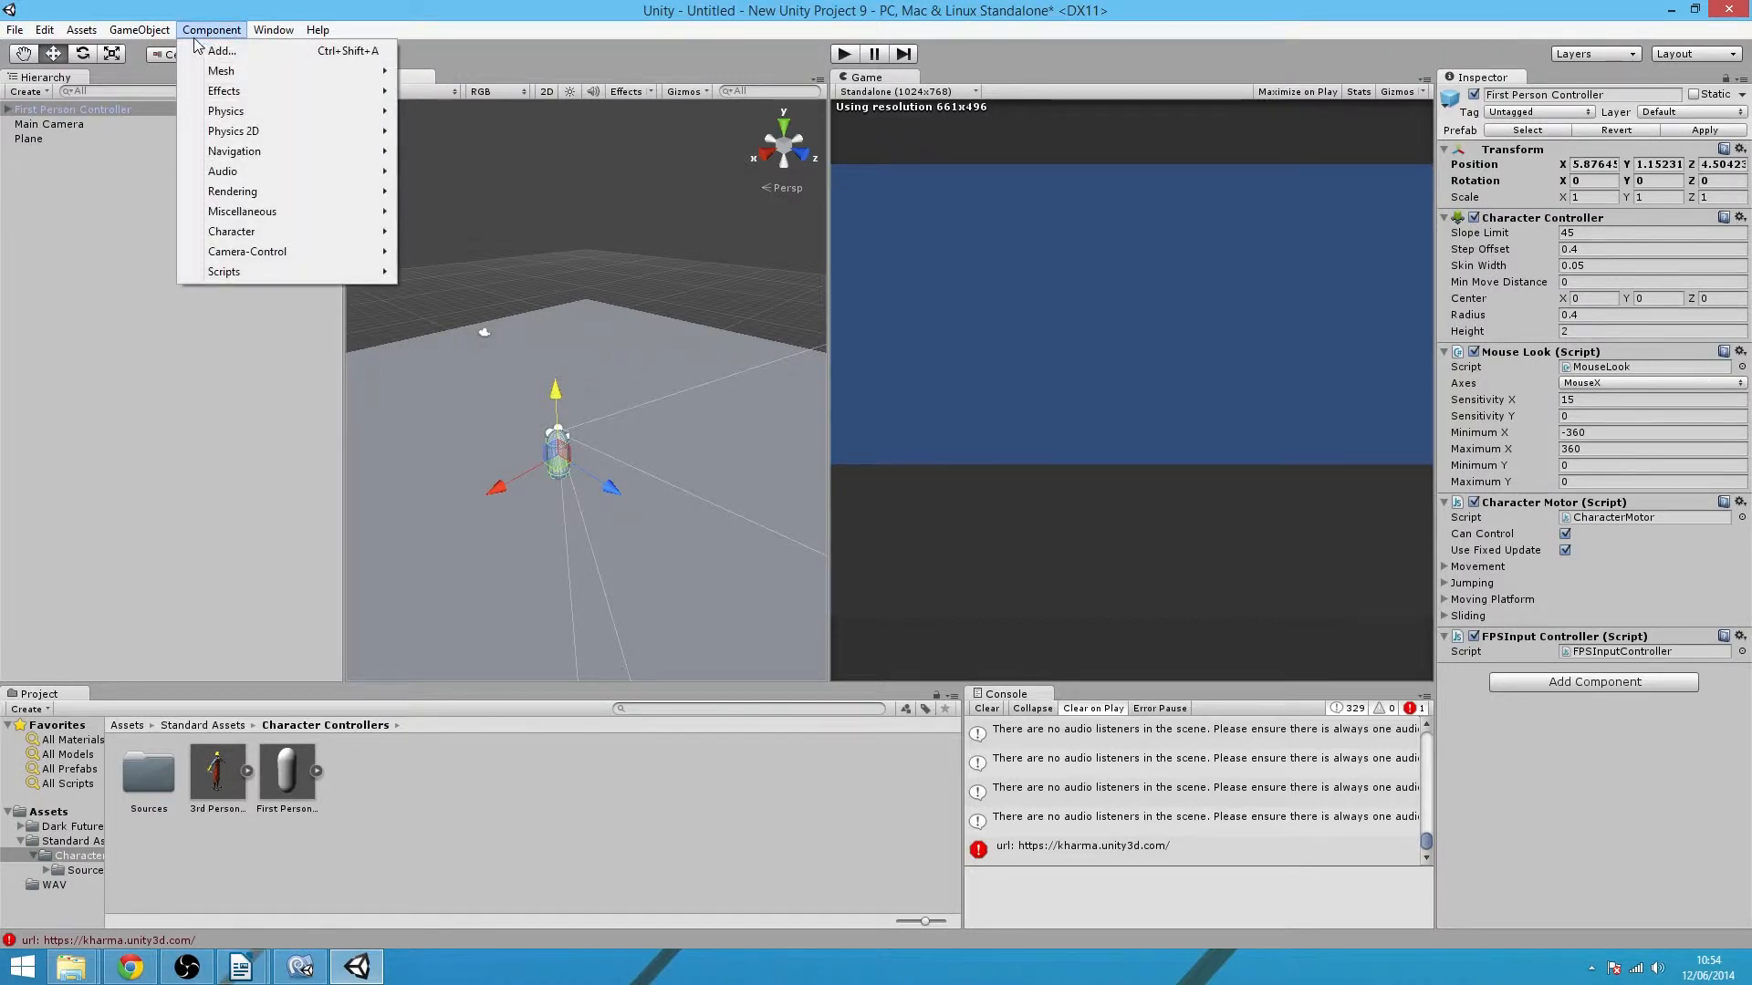
{"action": "mouse_move", "coordinate": [139, 30]}
{"action": "mouse_move", "coordinate": [173, 91]}
{"action": "left_click", "coordinate": [452, 199]}
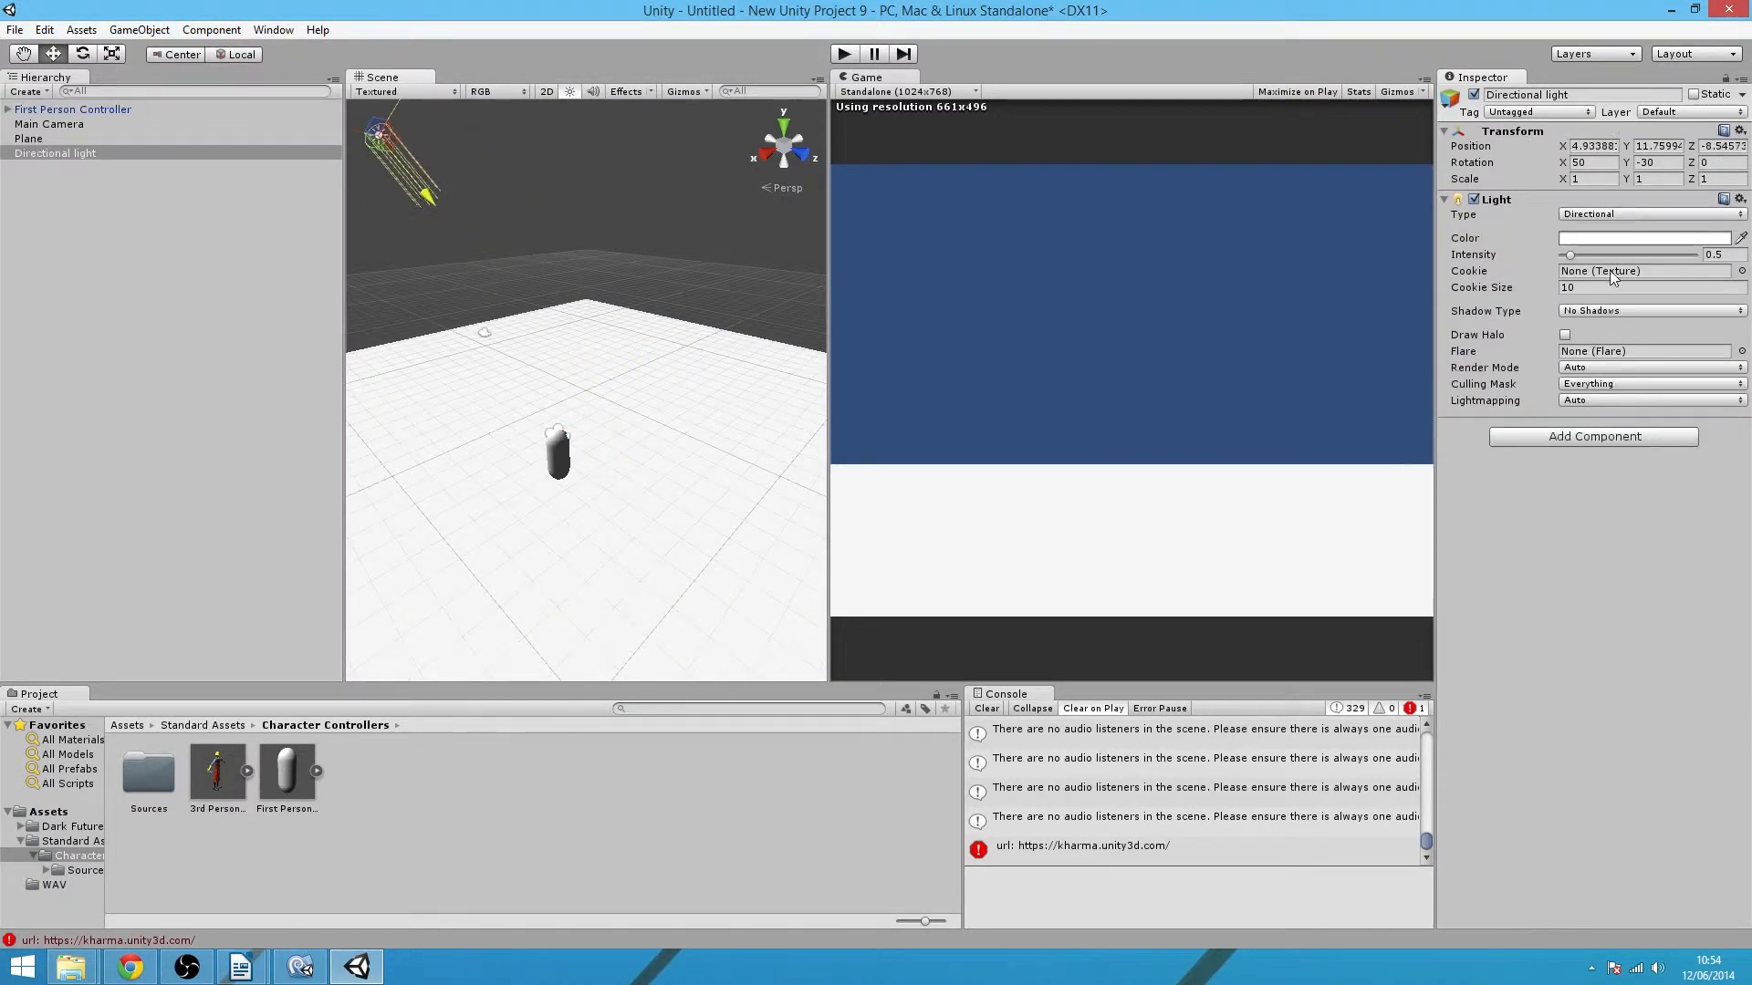
{"action": "left_click", "coordinate": [1725, 255]}
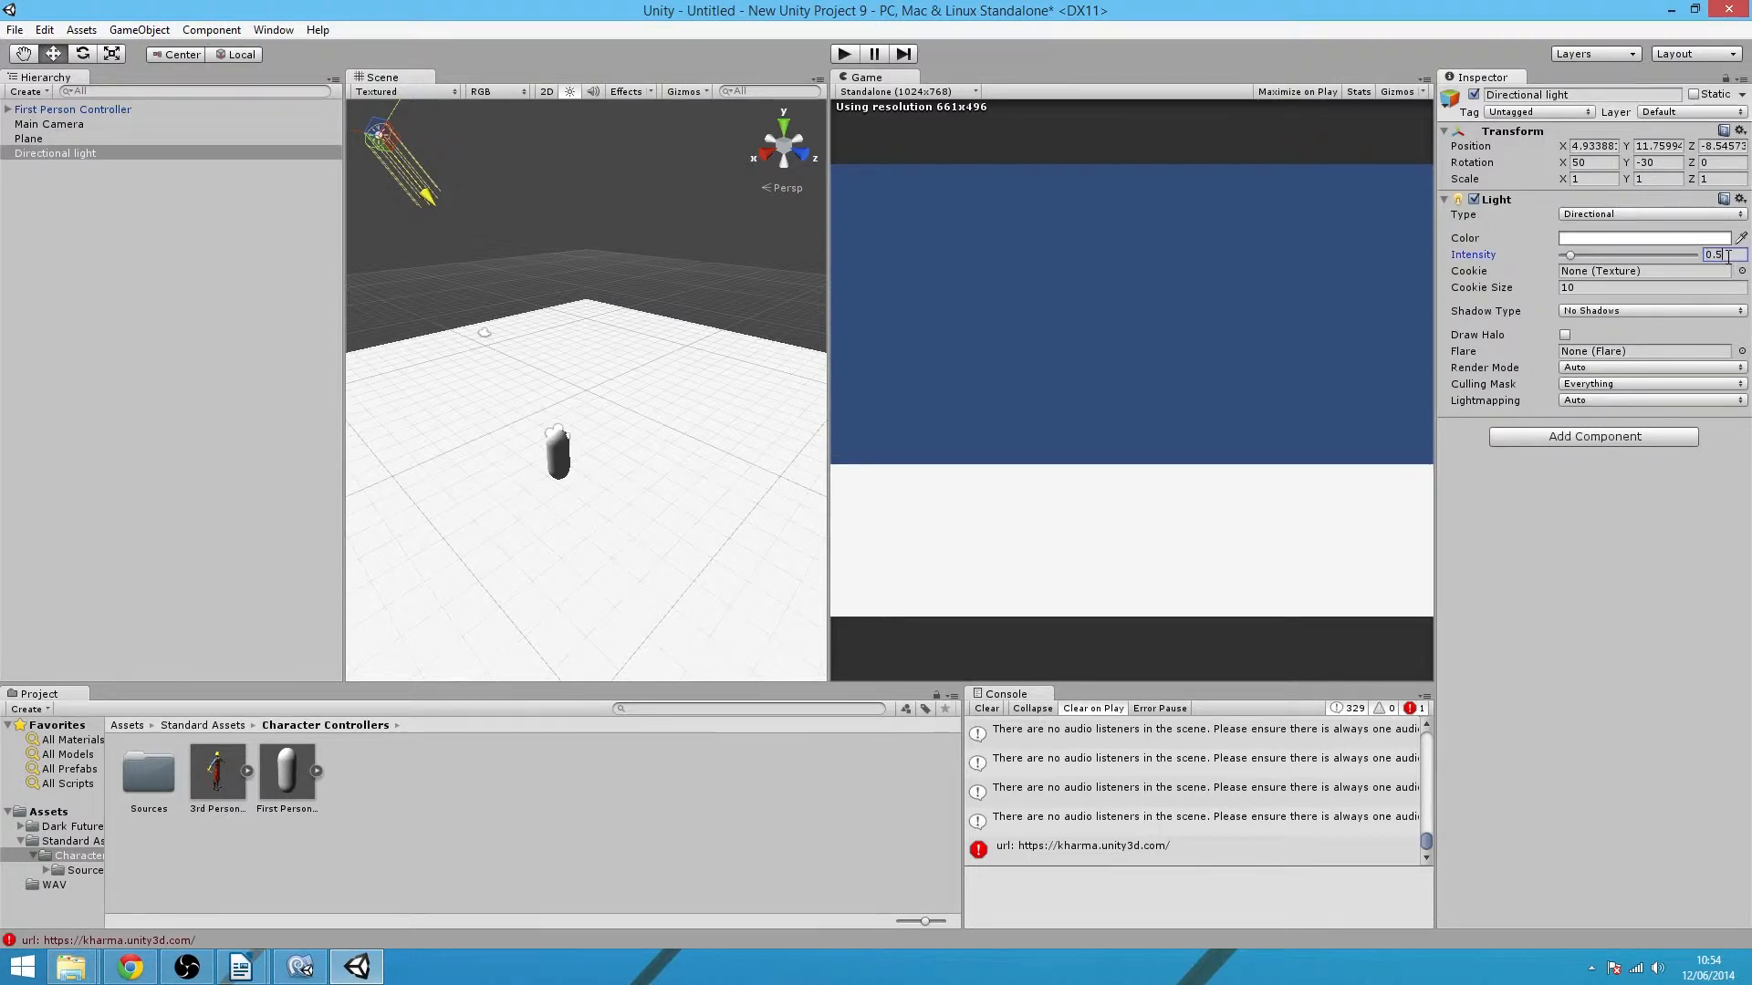
{"action": "key", "text": "BackSpace"}
{"action": "type", "text": "3"}
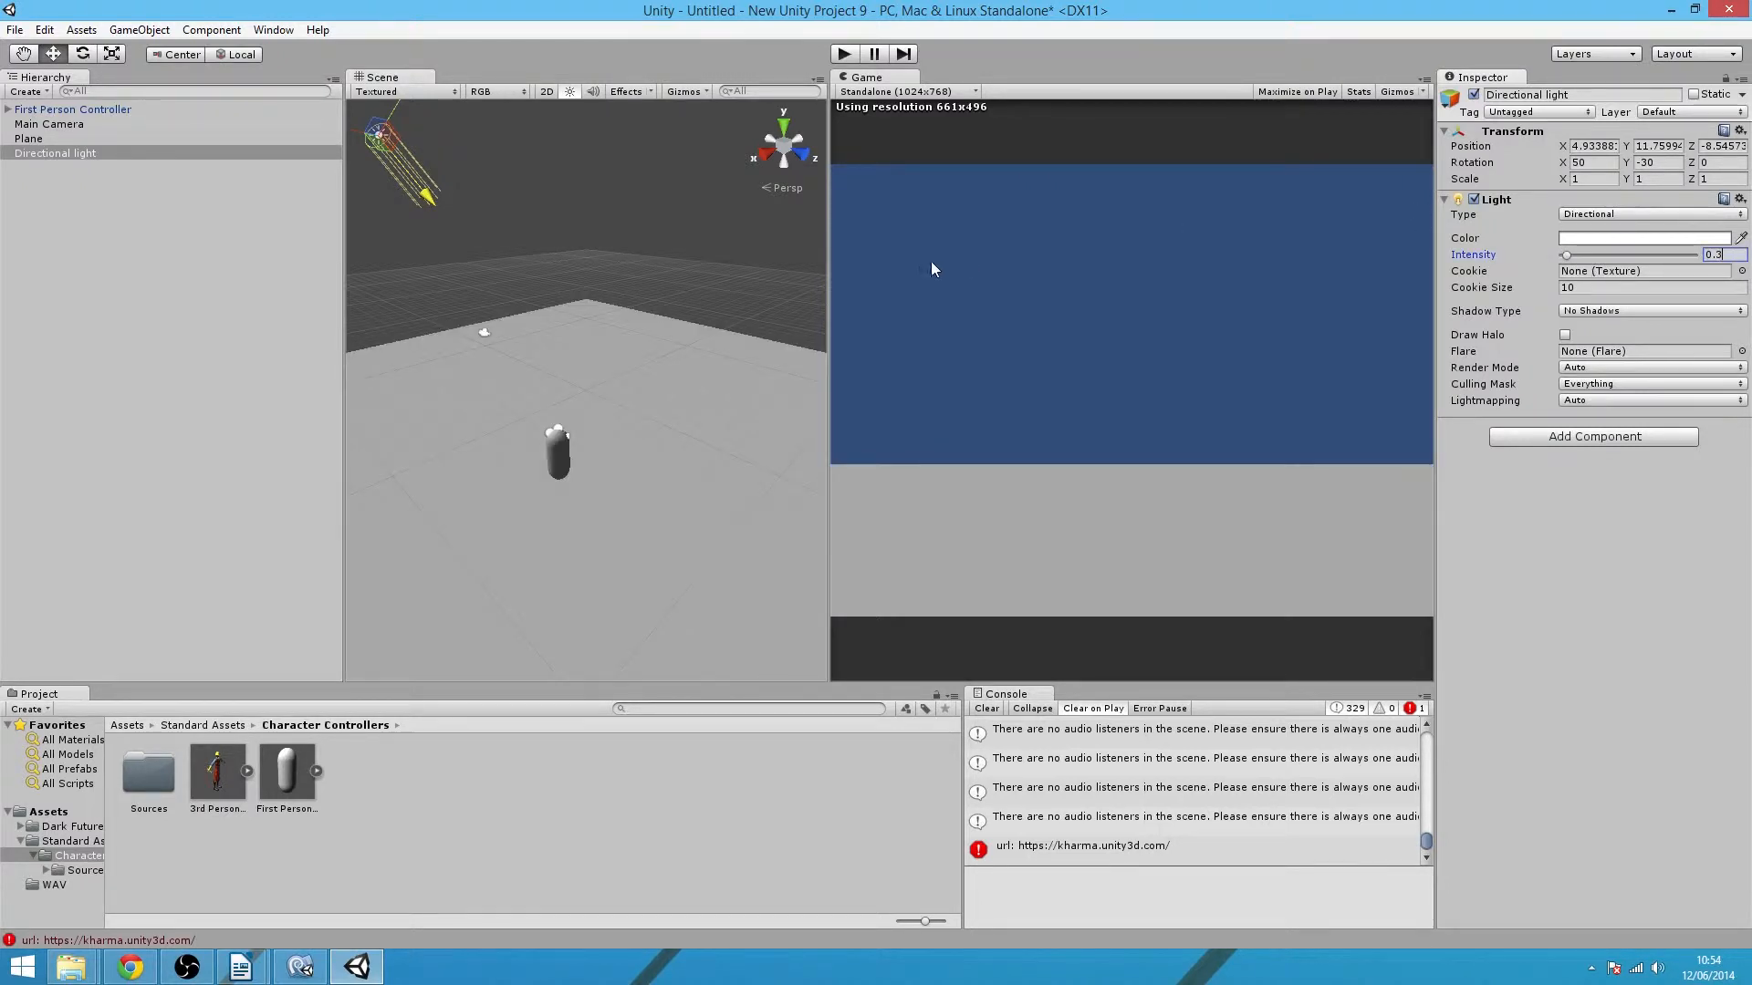
- Play-test the scene, stop it, and read the audio listener messages in the console
{"action": "left_click", "coordinate": [846, 55]}
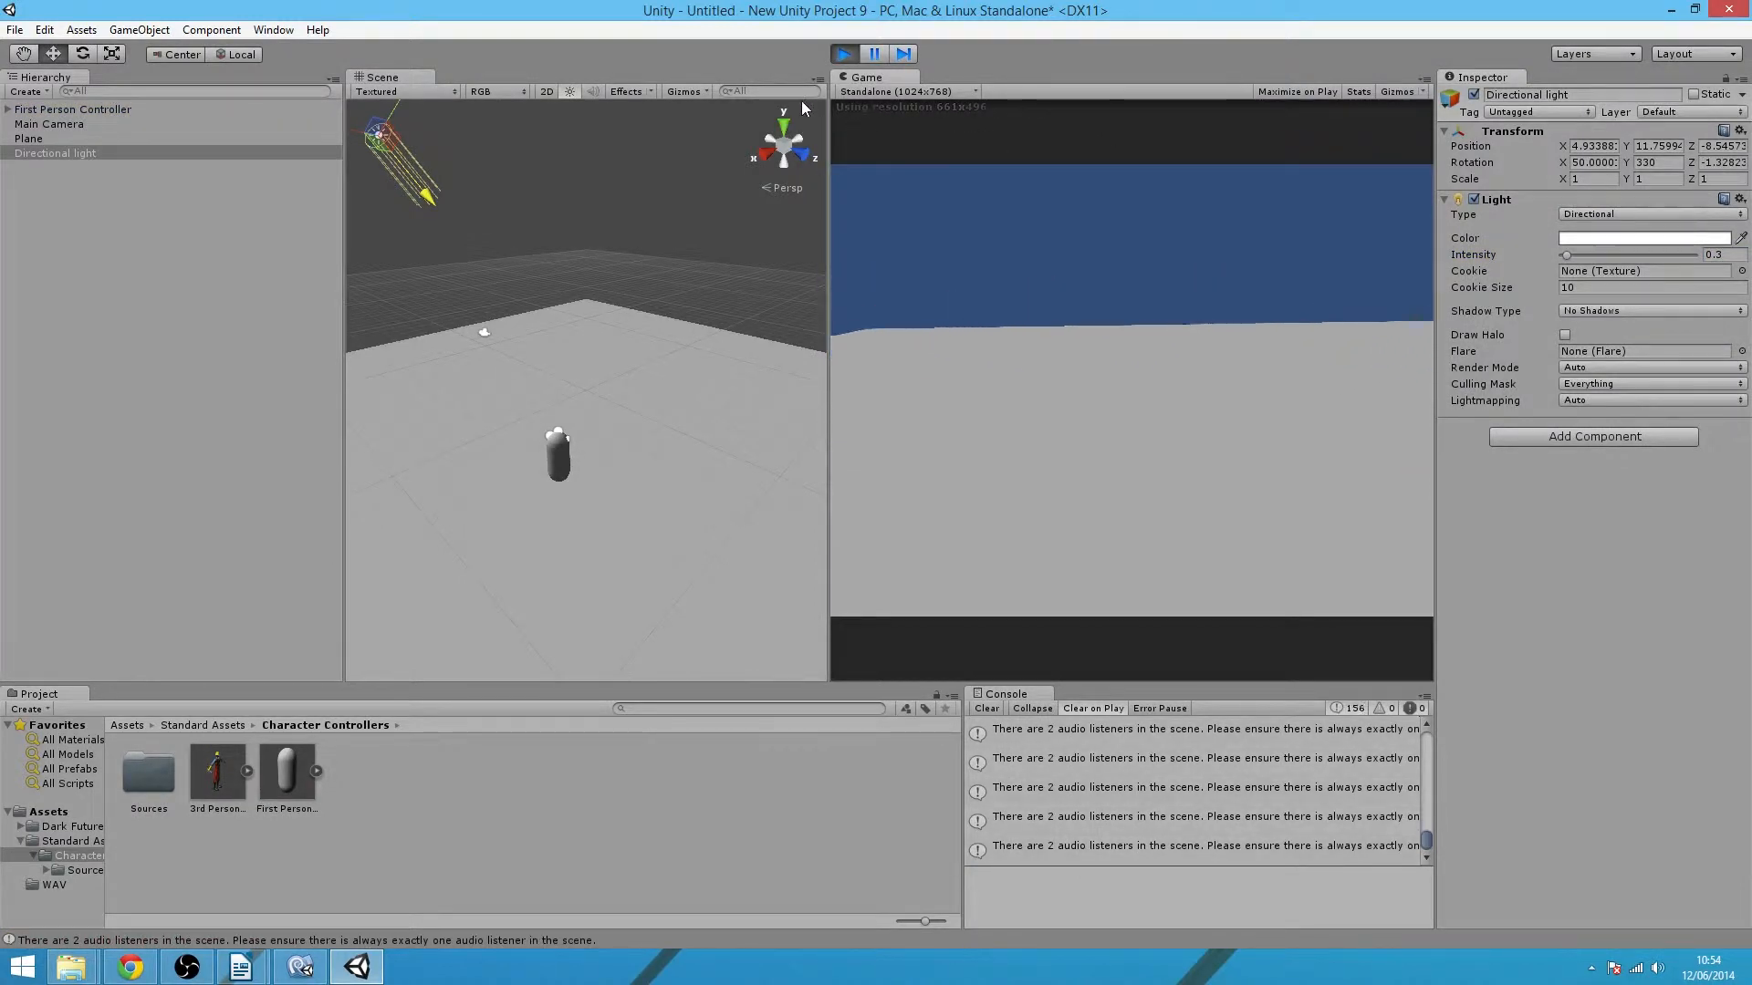
{"action": "left_click", "coordinate": [842, 56]}
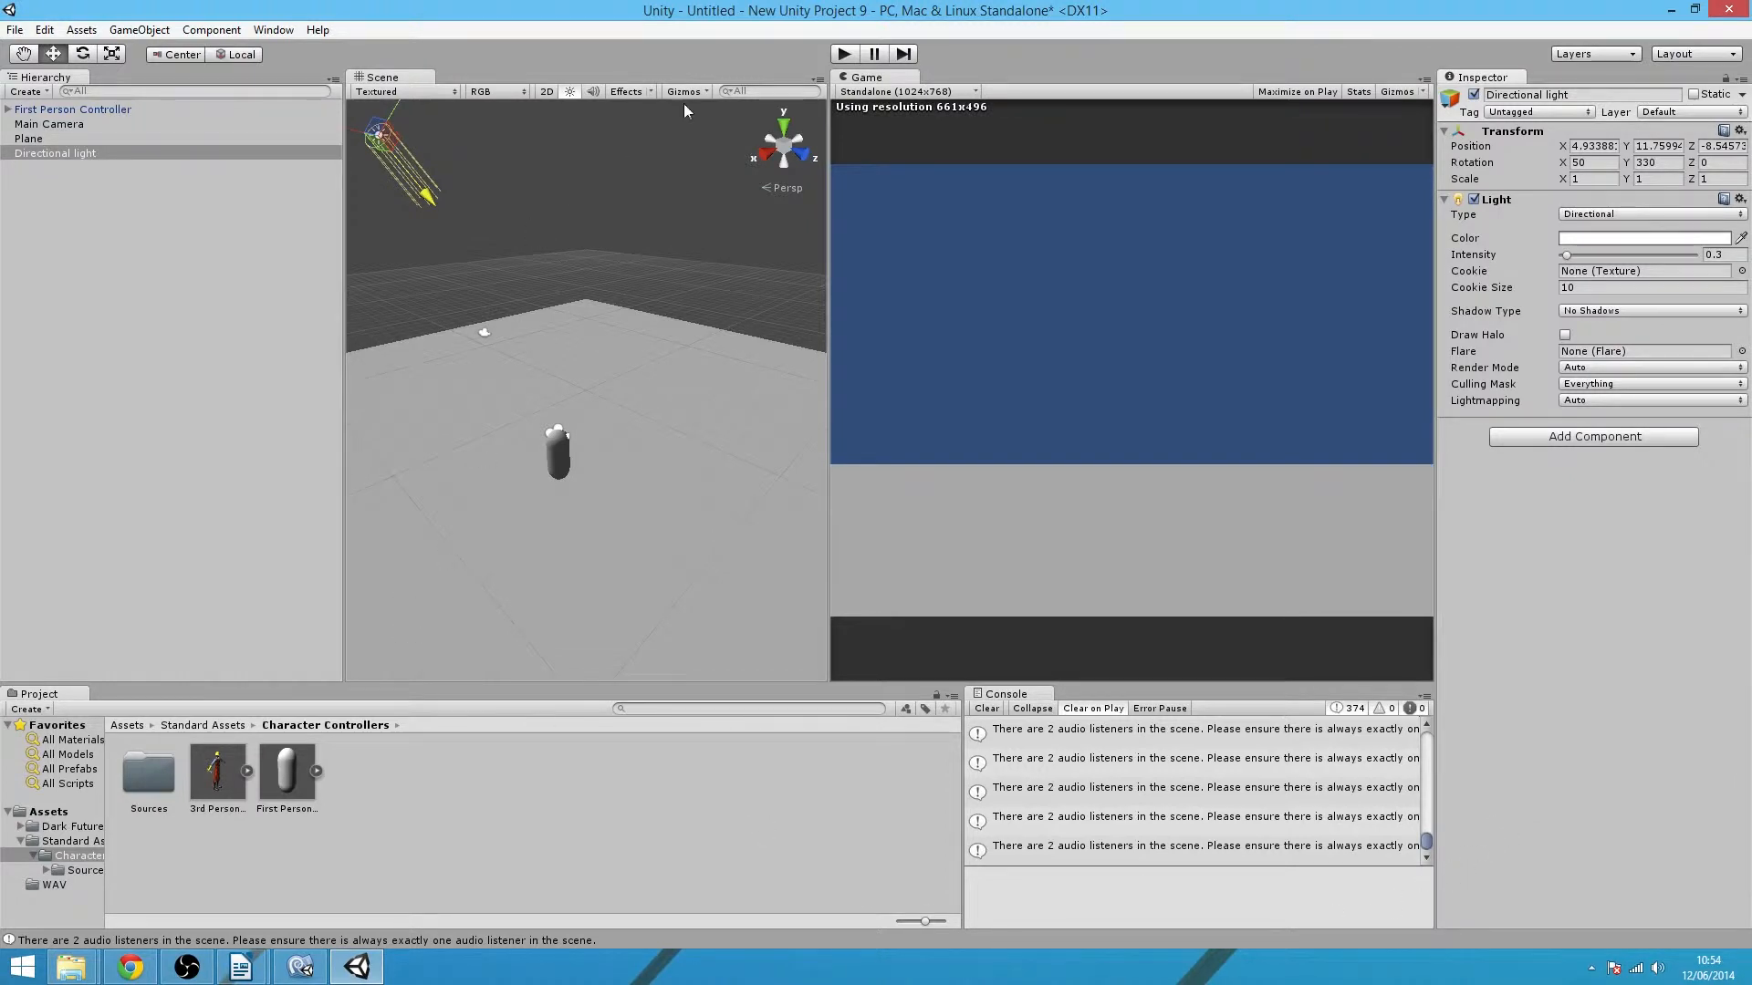
{"action": "left_click", "coordinate": [1317, 826]}
{"action": "scroll", "coordinate": [1239, 834], "scroll_direction": "up", "scroll_amount": 6}
{"action": "scroll", "coordinate": [1193, 821], "scroll_direction": "down", "scroll_amount": 7}
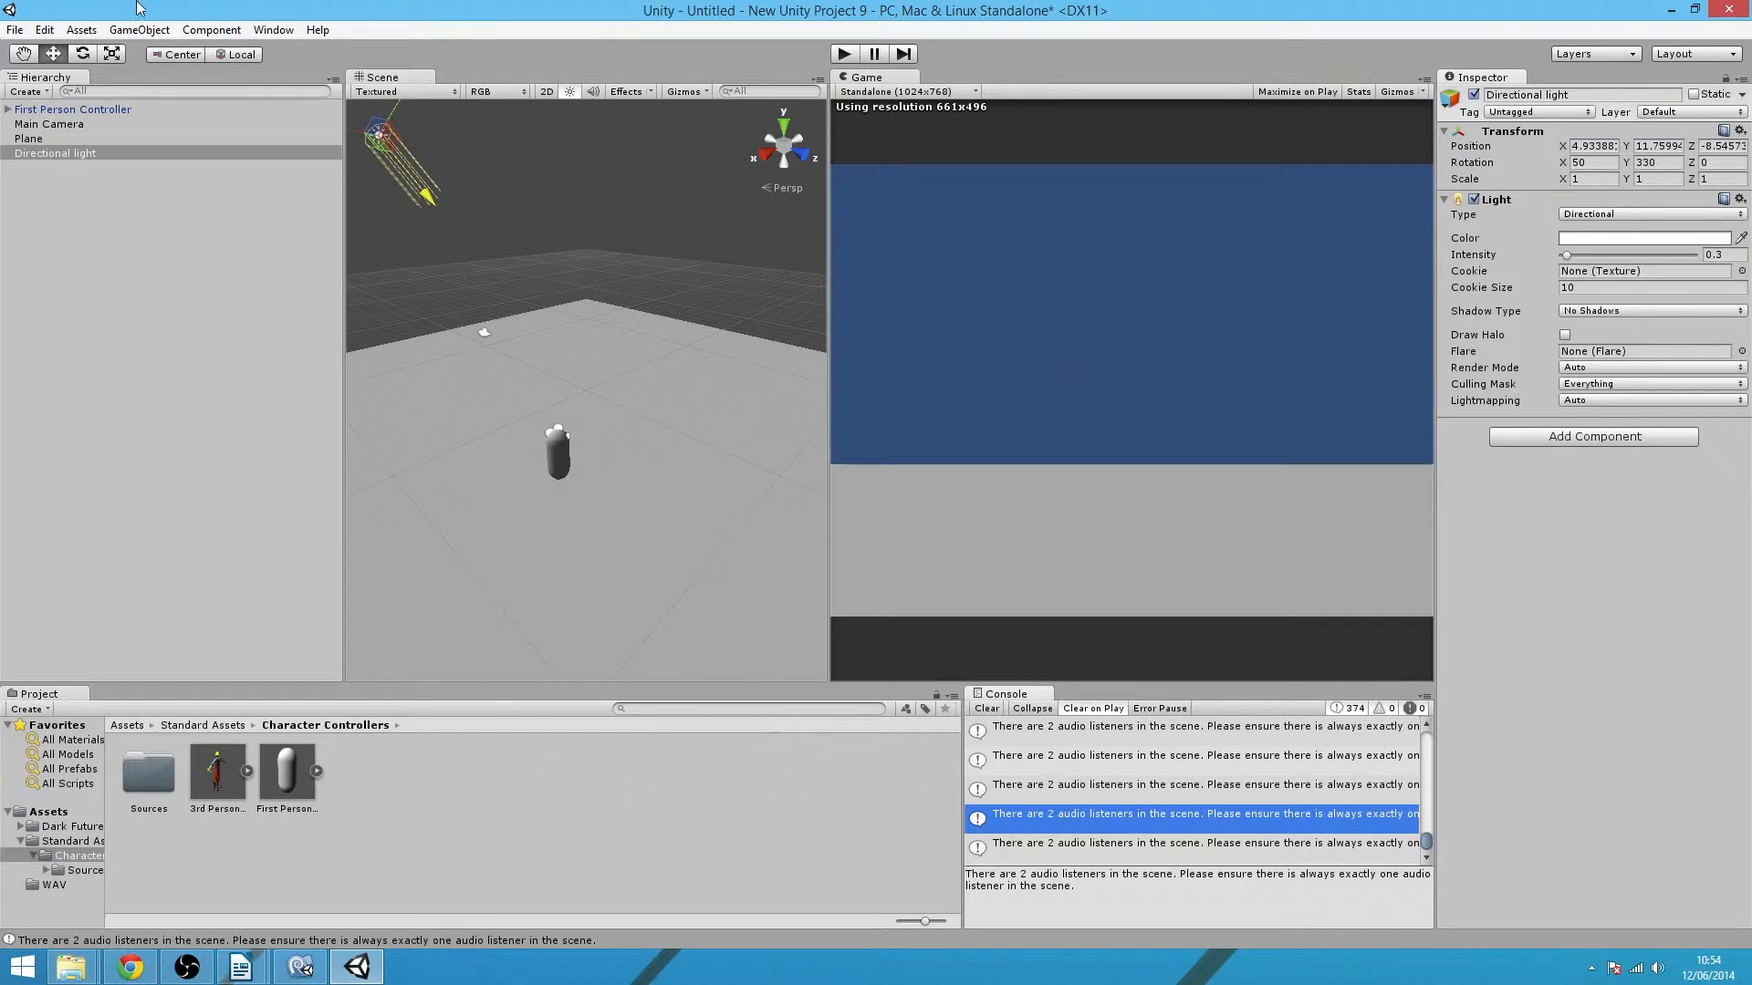
- Remove the Audio Listener component from the standalone Main Camera, and briefly play-test the scene to check the console
{"action": "left_click", "coordinate": [80, 125]}
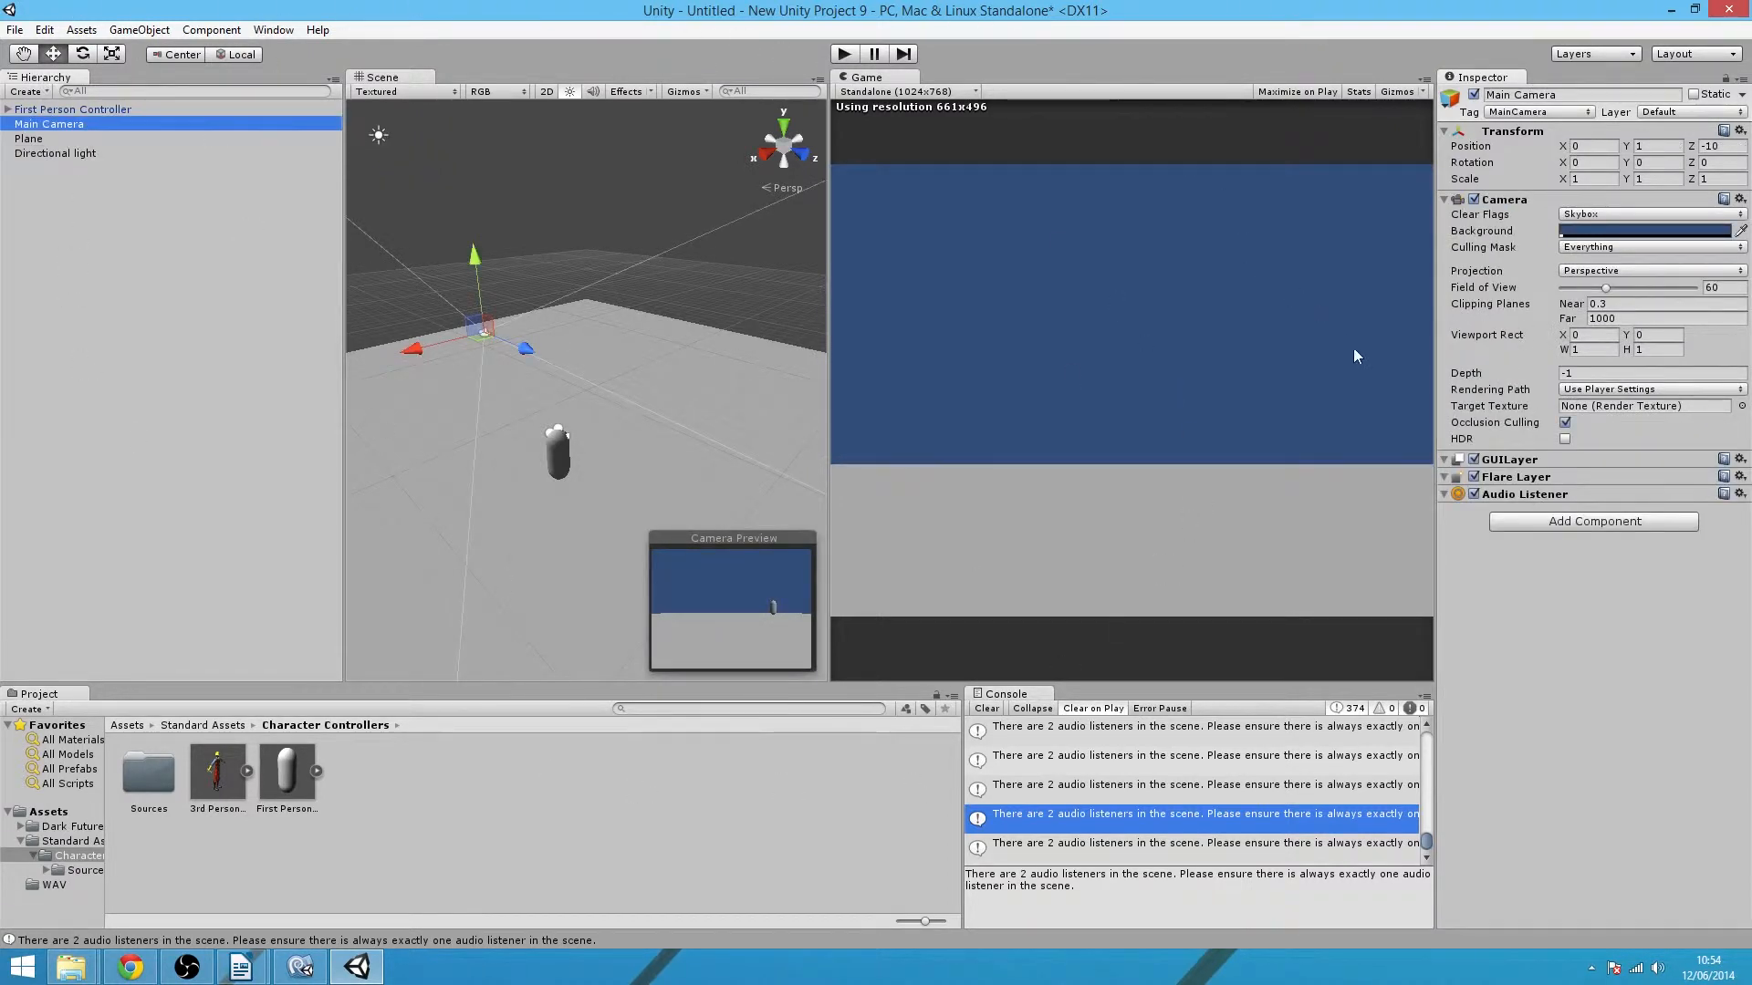
{"action": "left_click", "coordinate": [1518, 494]}
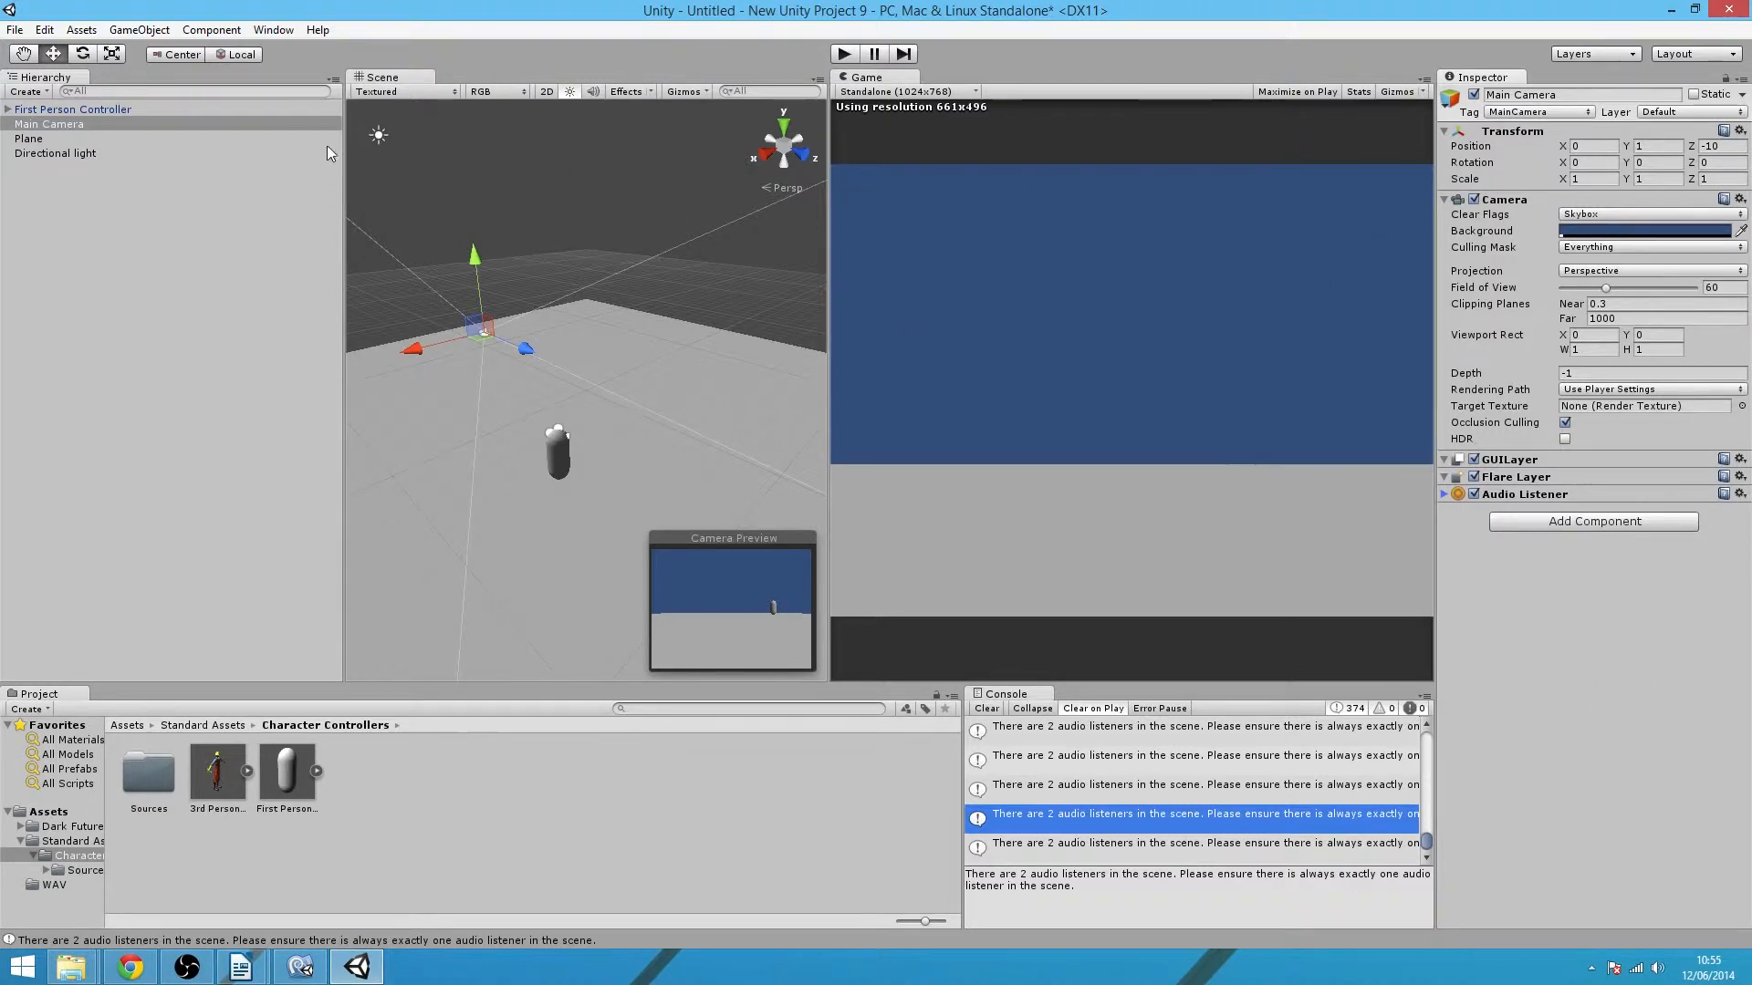
{"action": "left_click", "coordinate": [101, 108]}
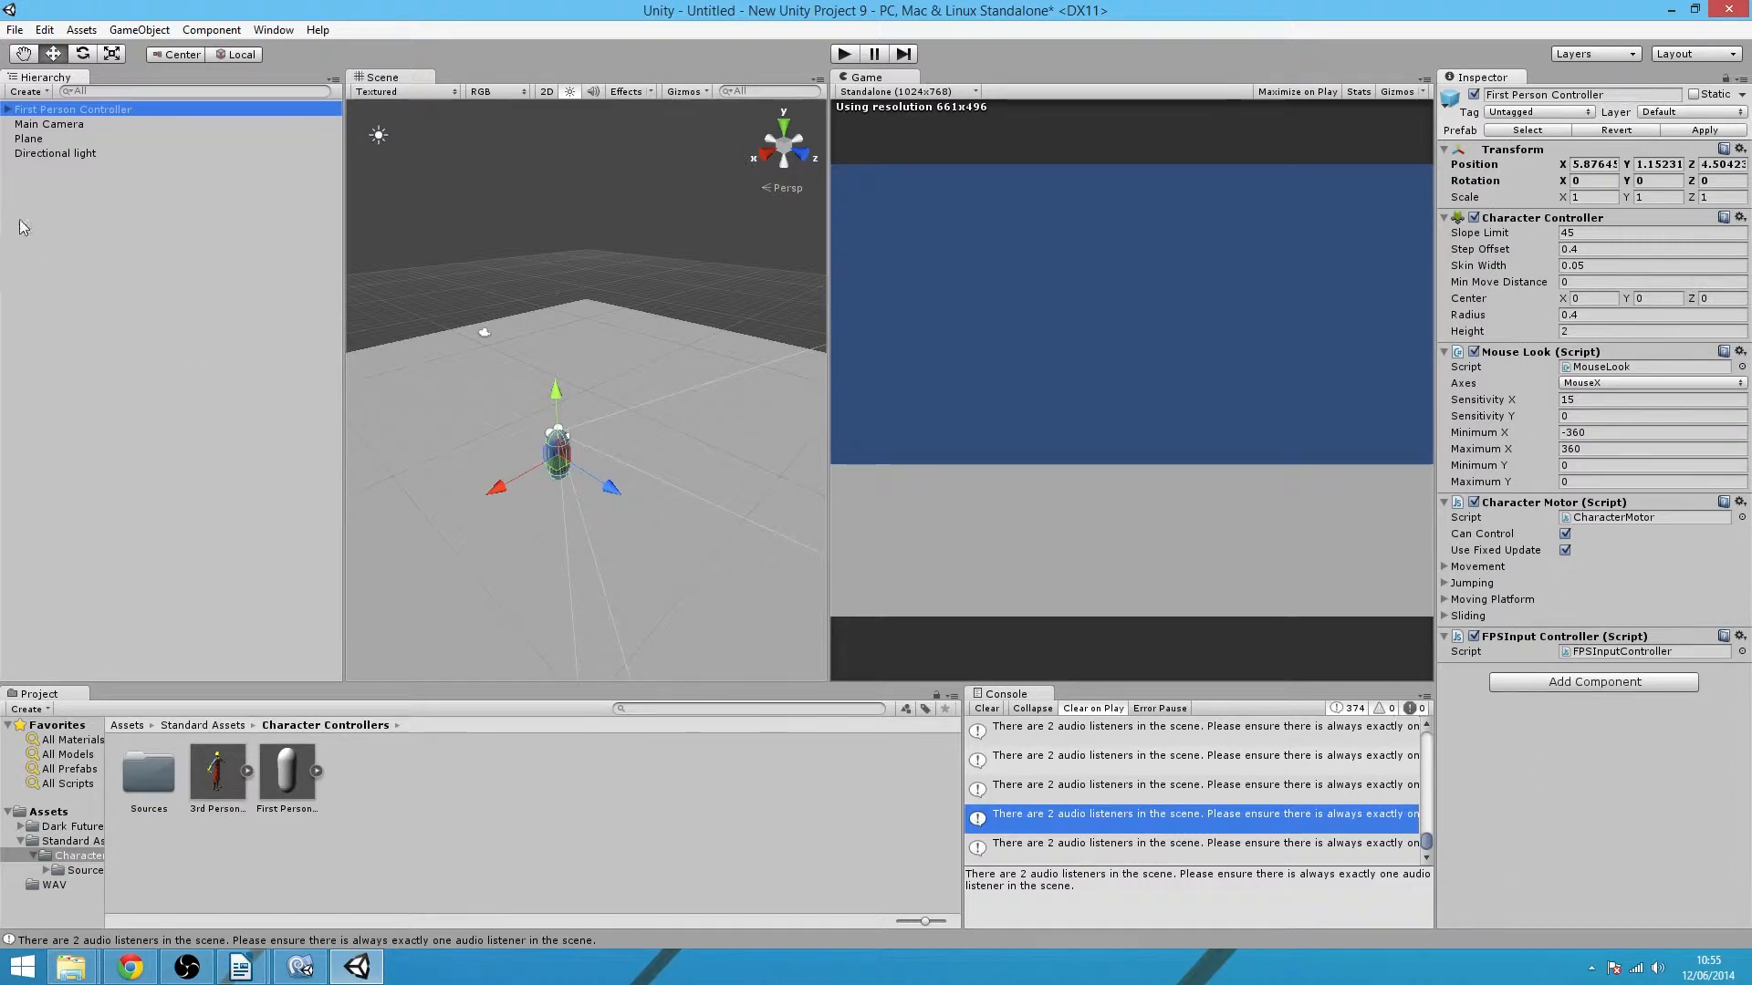
{"action": "left_click", "coordinate": [50, 128]}
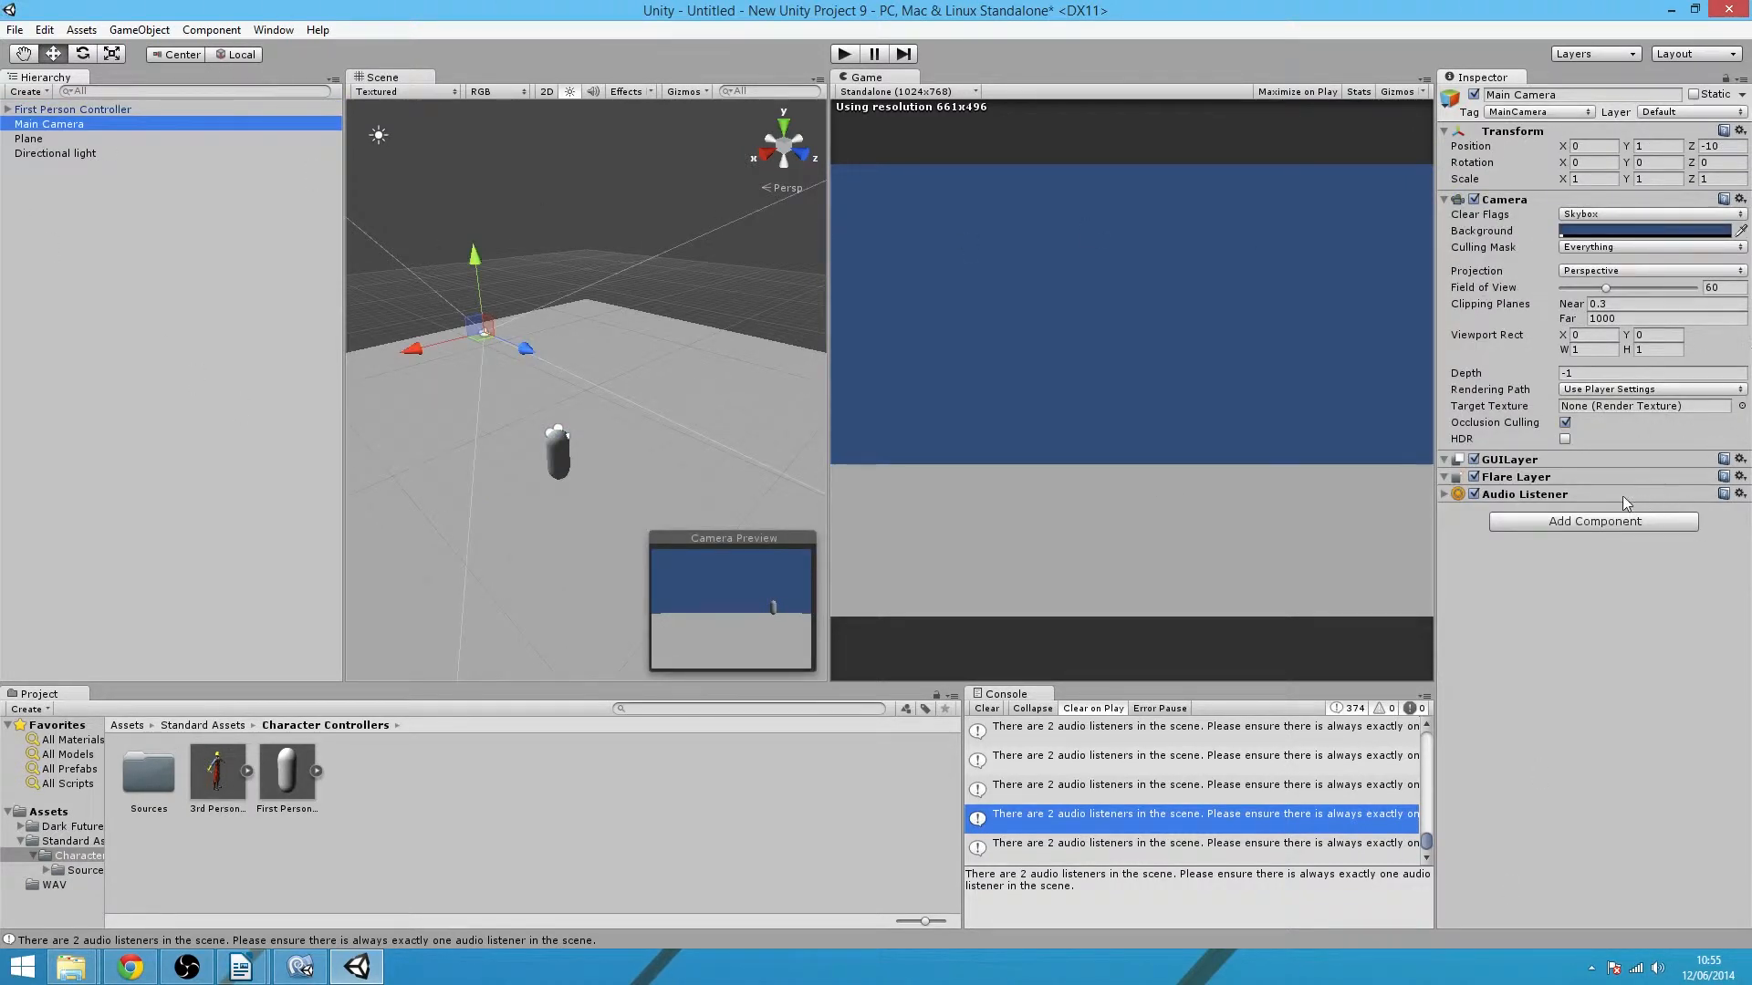
{"action": "left_click", "coordinate": [1568, 497]}
{"action": "right_click", "coordinate": [1568, 501]}
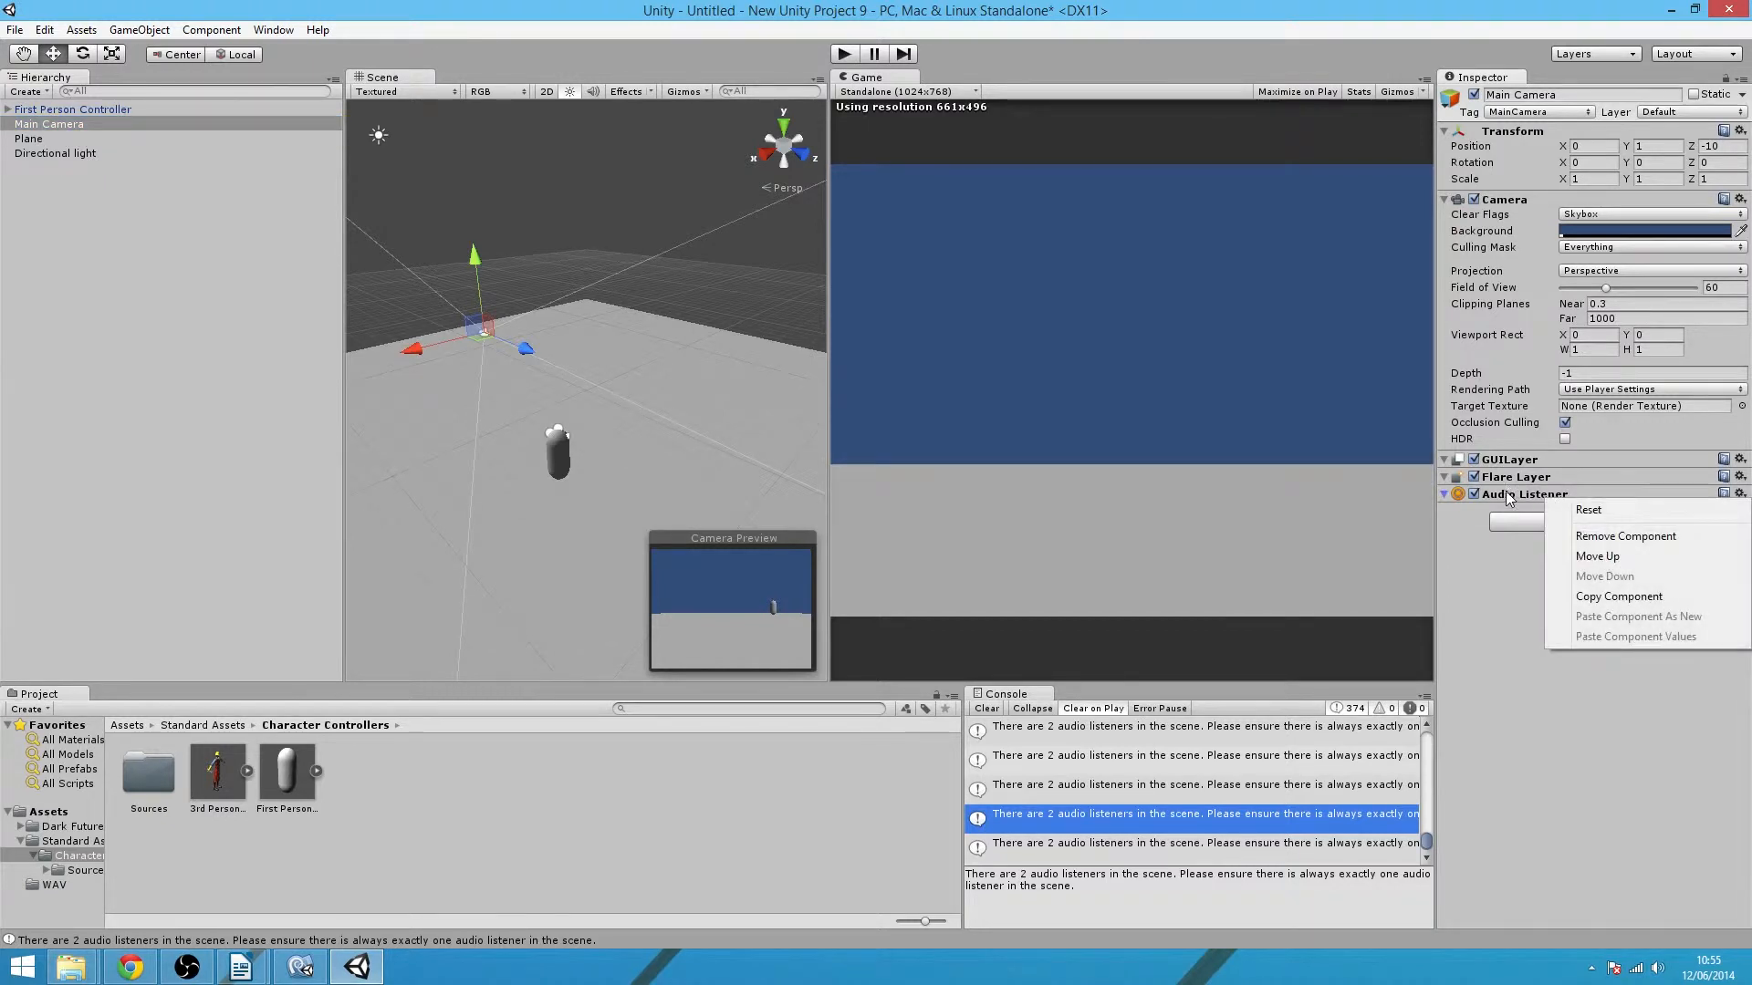
{"action": "left_click", "coordinate": [1474, 560]}
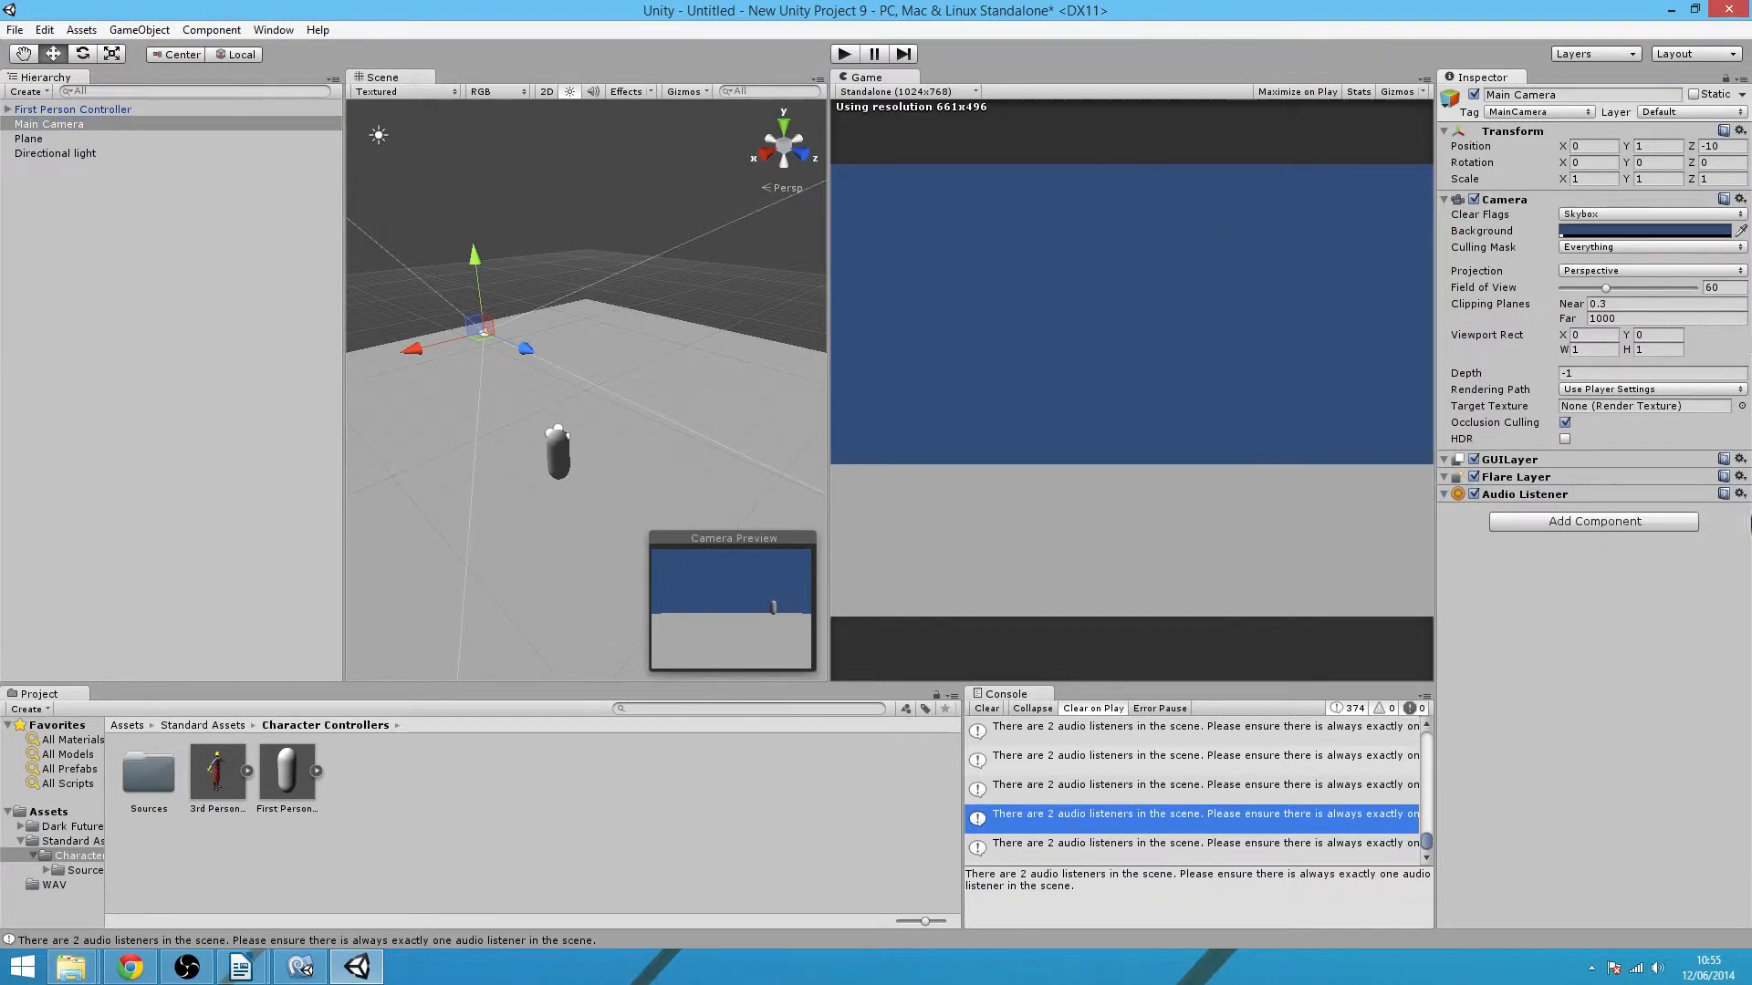
{"action": "left_click", "coordinate": [1472, 495]}
{"action": "left_click", "coordinate": [1498, 499]}
{"action": "right_click", "coordinate": [1500, 499]}
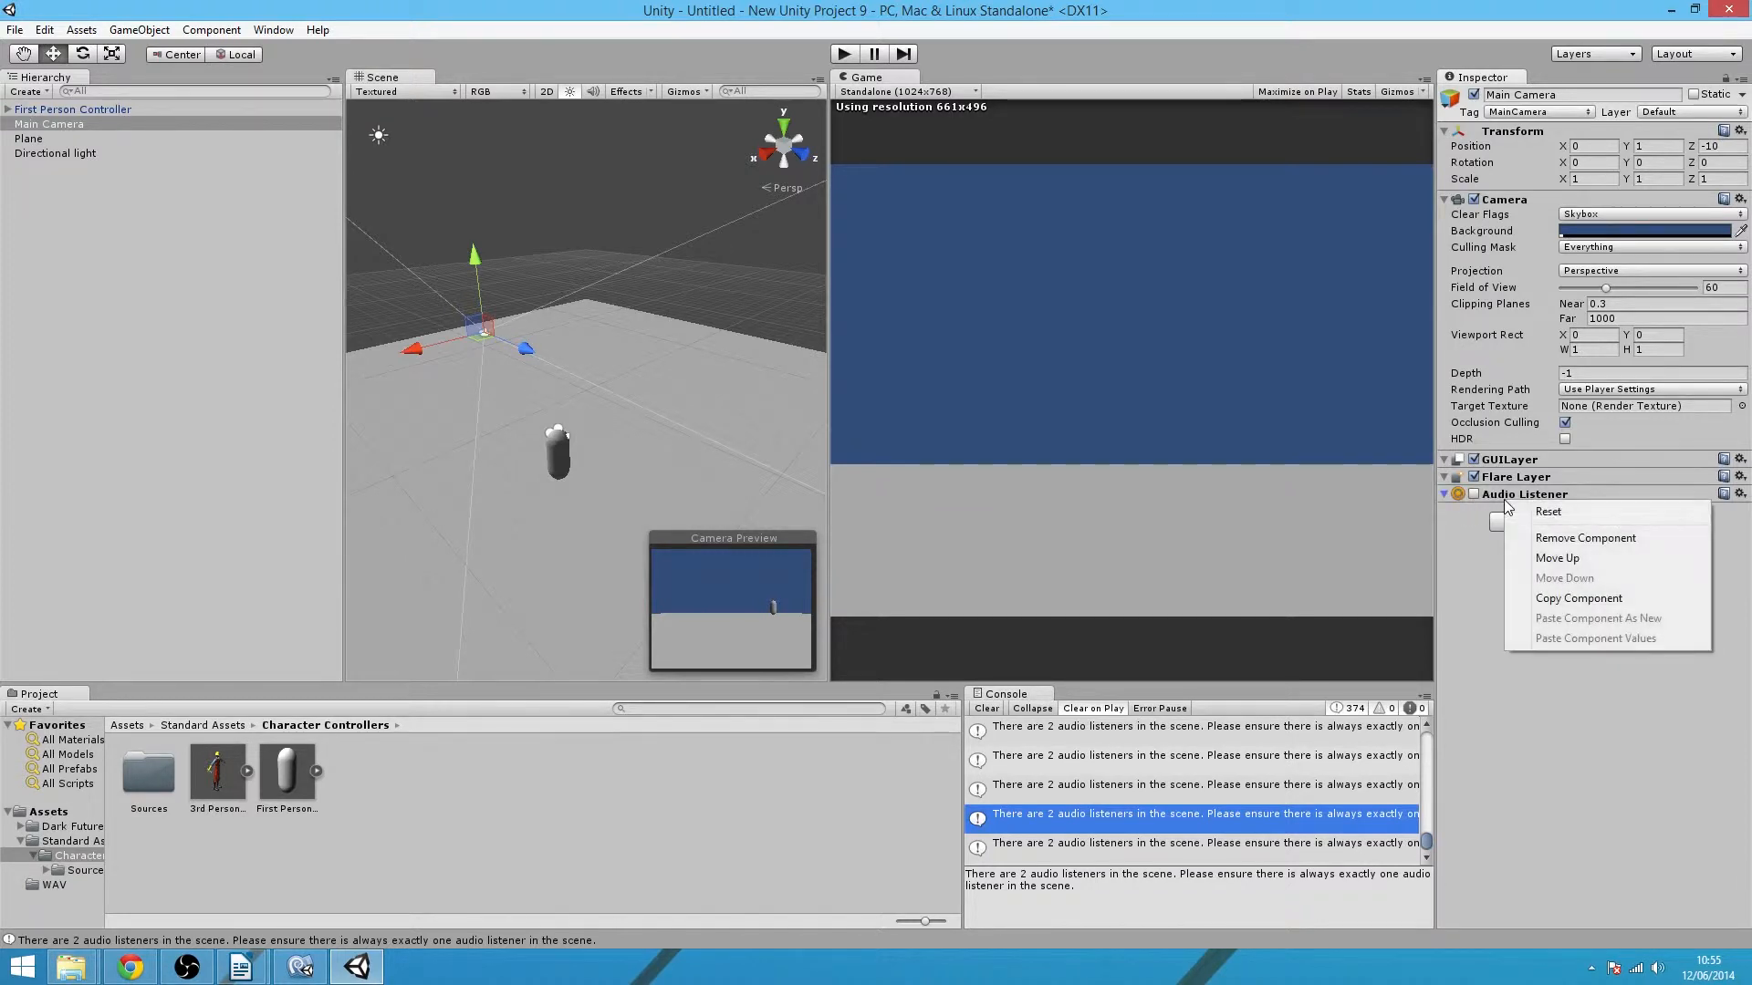
{"action": "left_click", "coordinate": [1555, 534]}
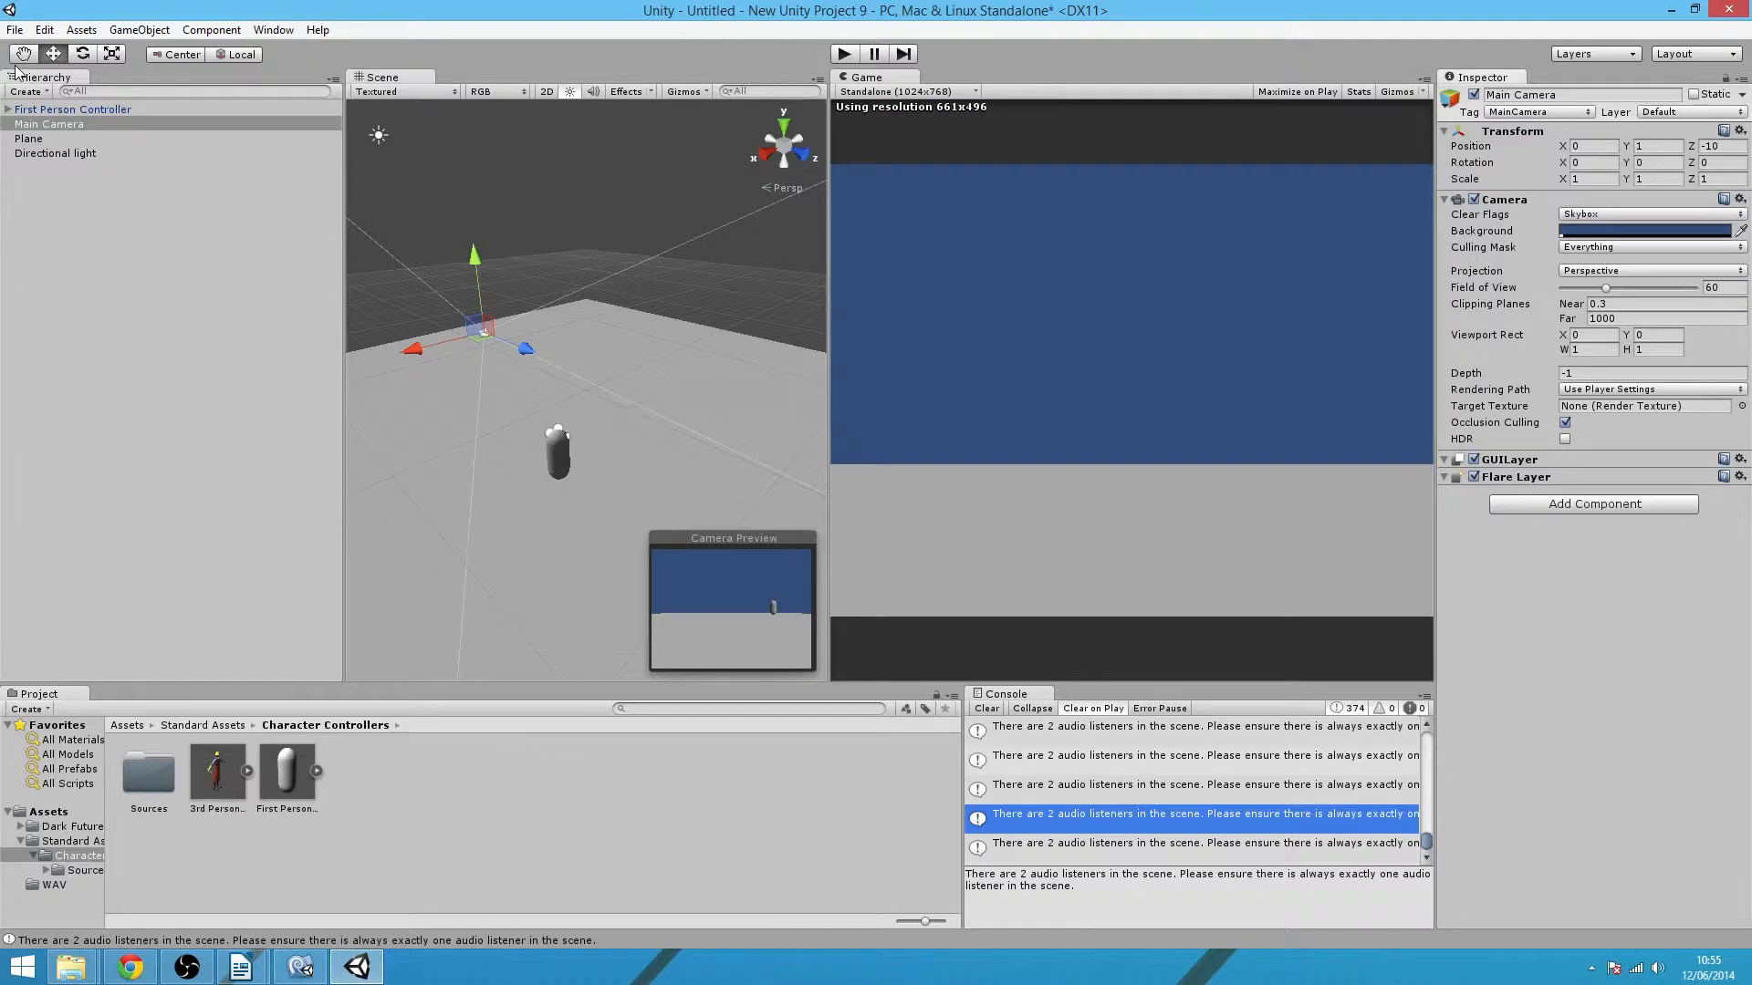
{"action": "left_click", "coordinate": [844, 54]}
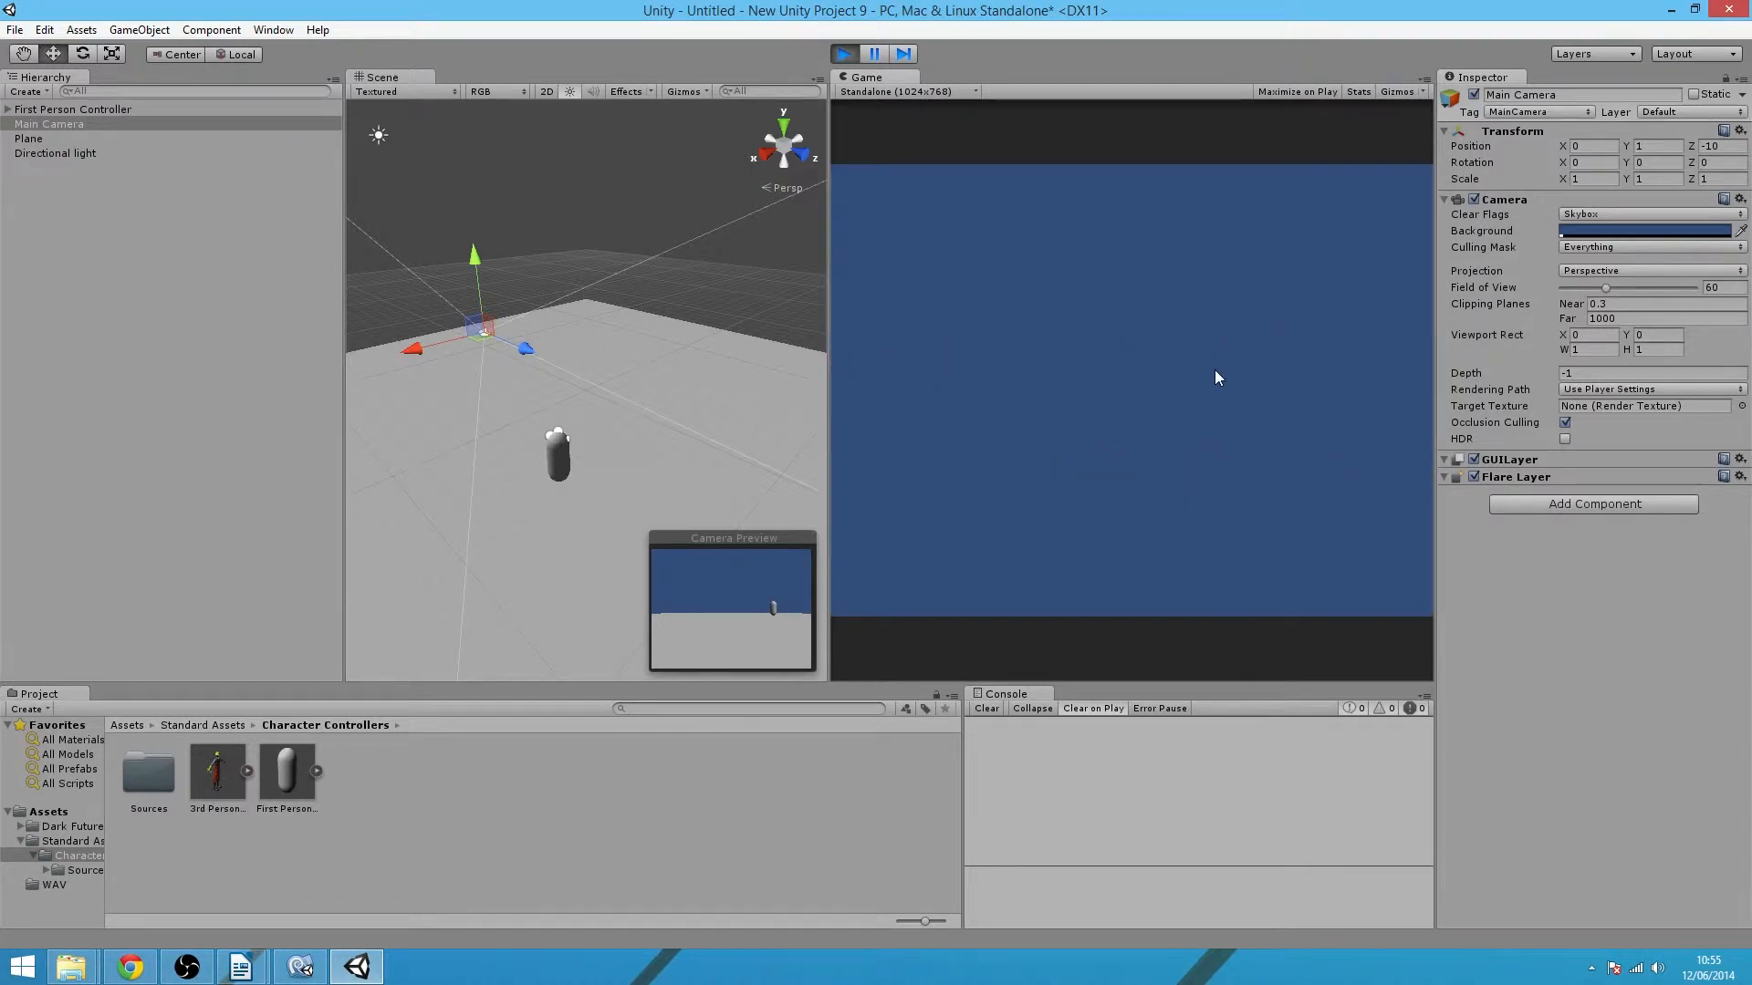
{"action": "left_click", "coordinate": [837, 55]}
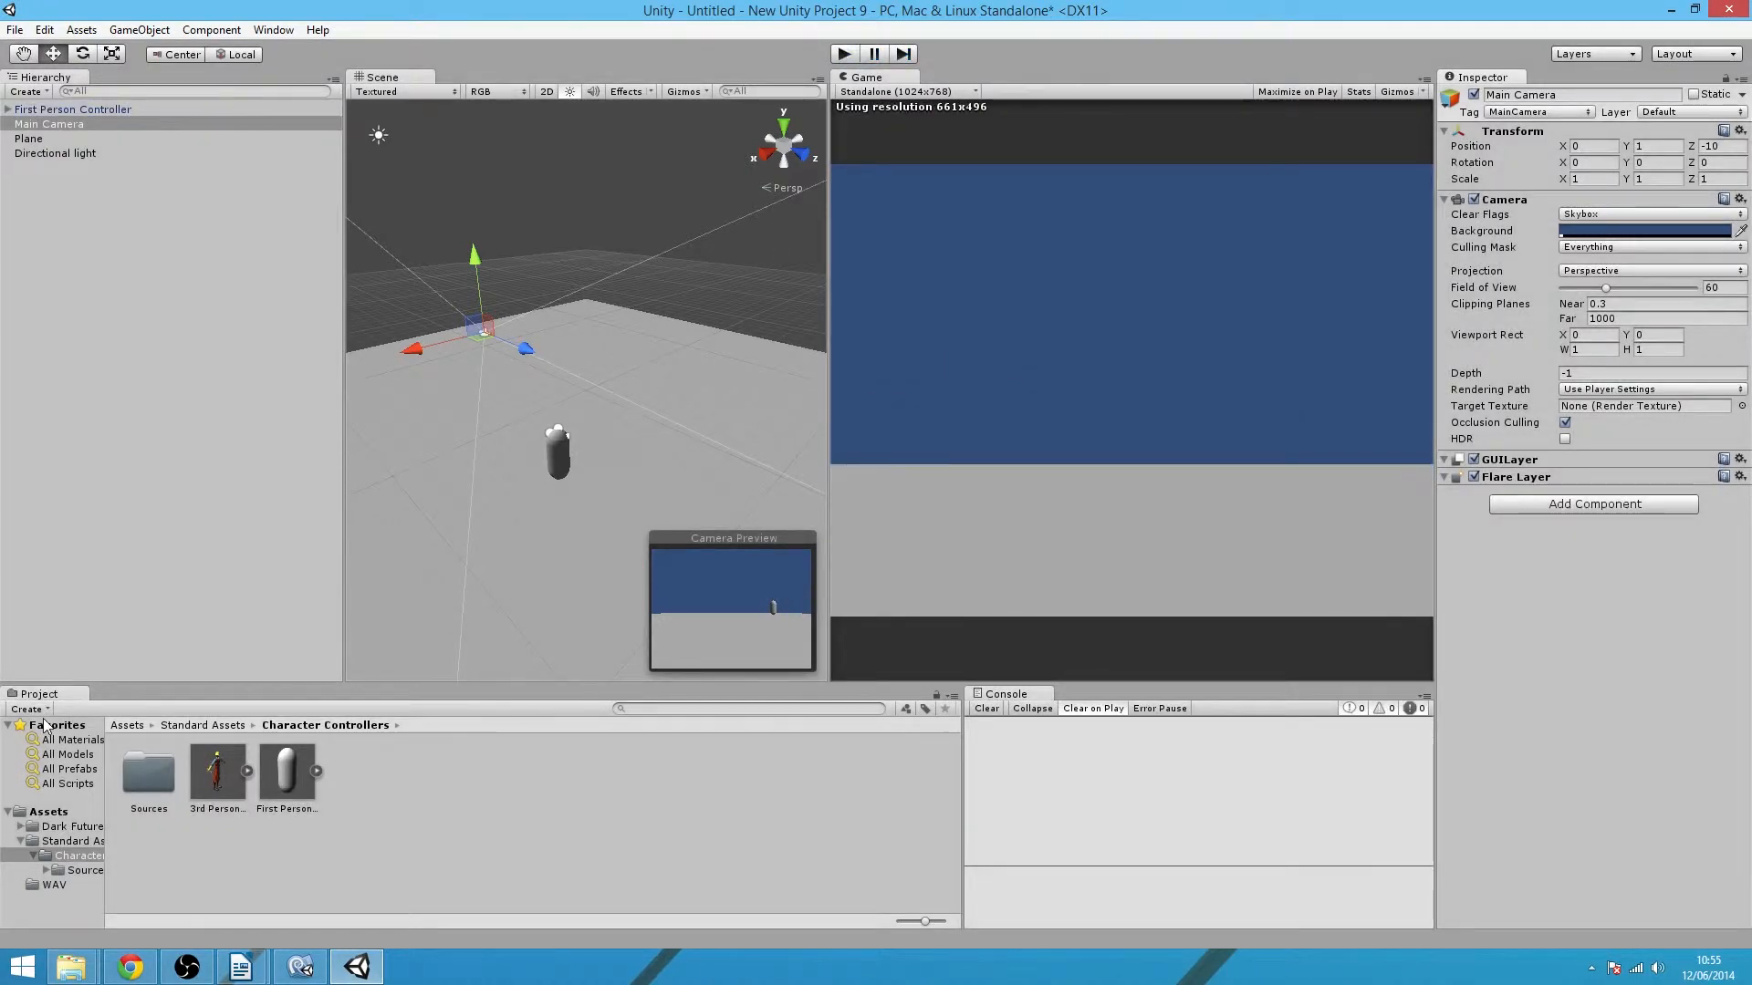
{"action": "middle_click_drag", "start_coordinate": [545, 565], "coordinate": [534, 435]}
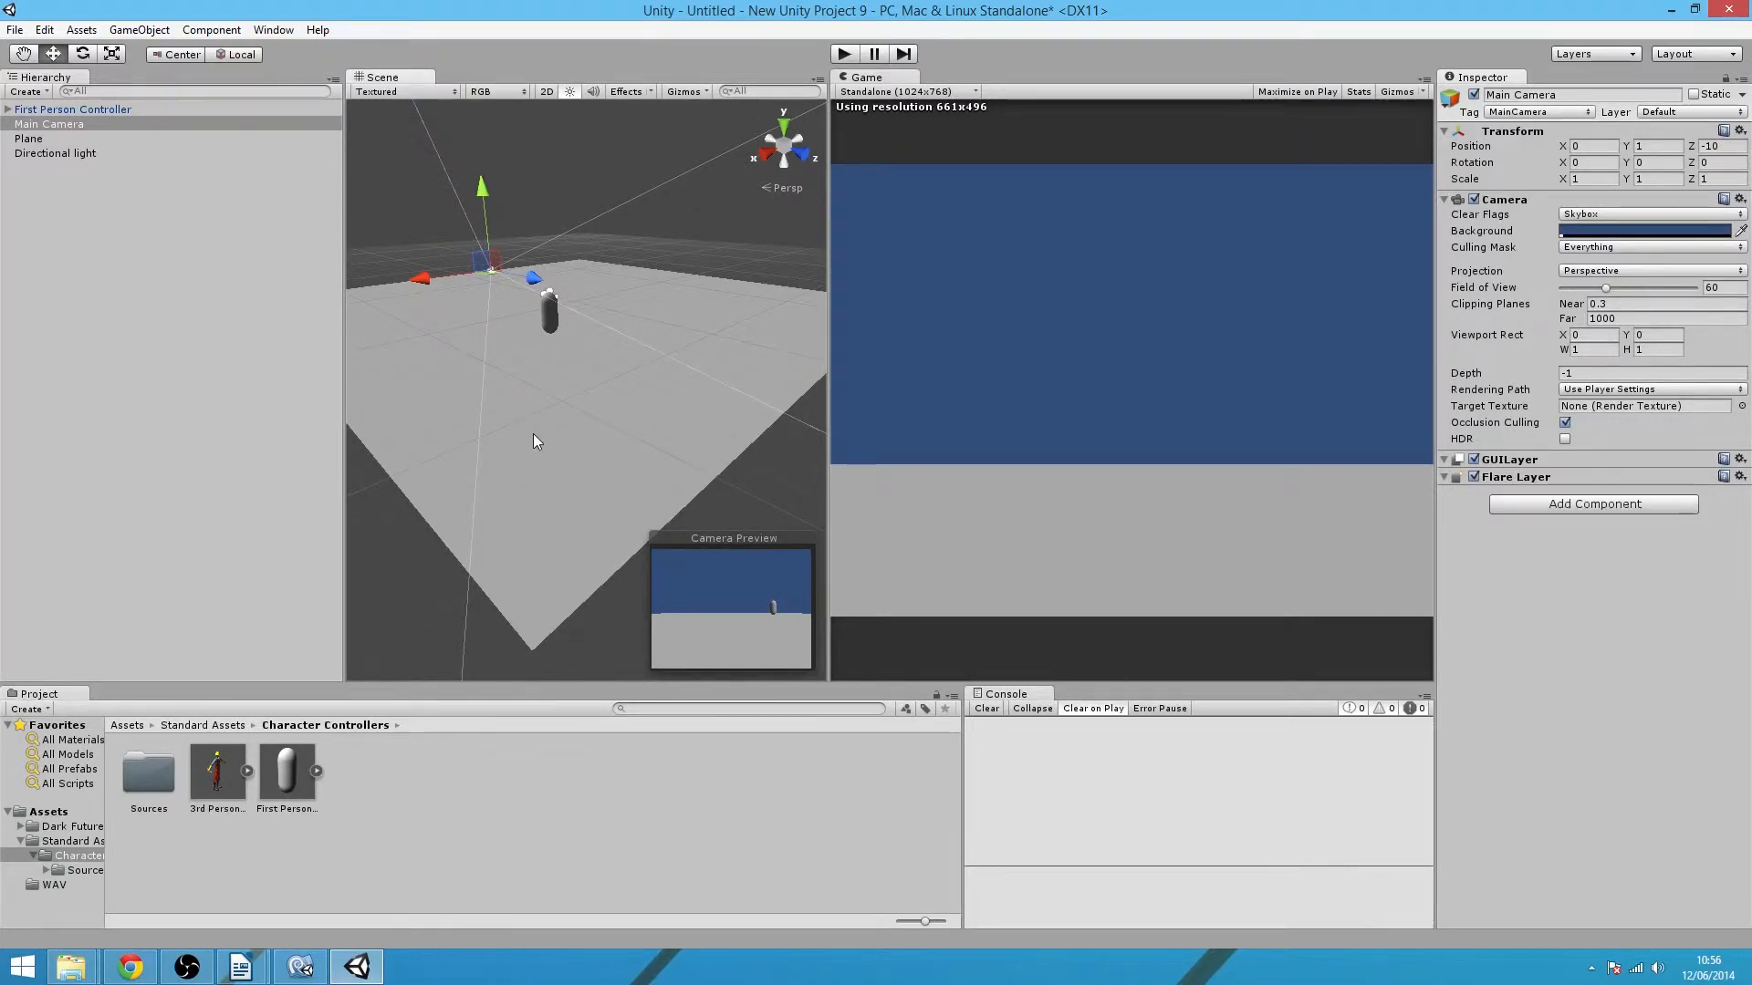
{"action": "left_click", "coordinate": [187, 967]}
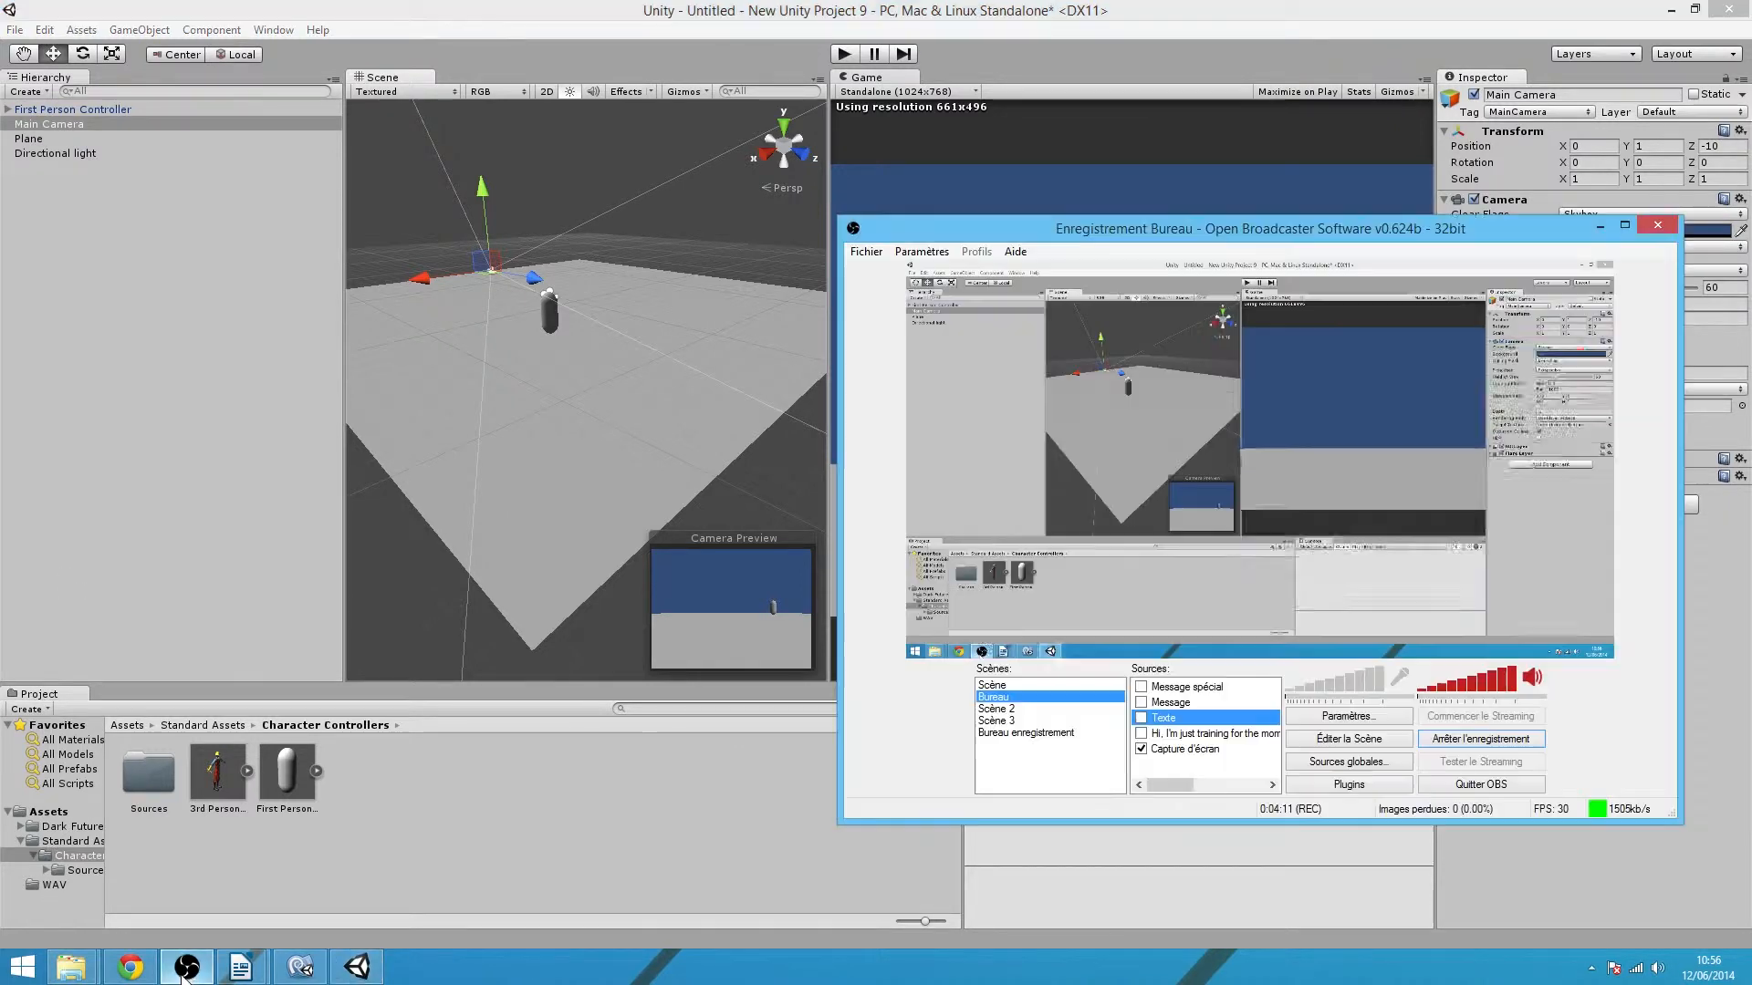
{"action": "left_click", "coordinate": [187, 967]}
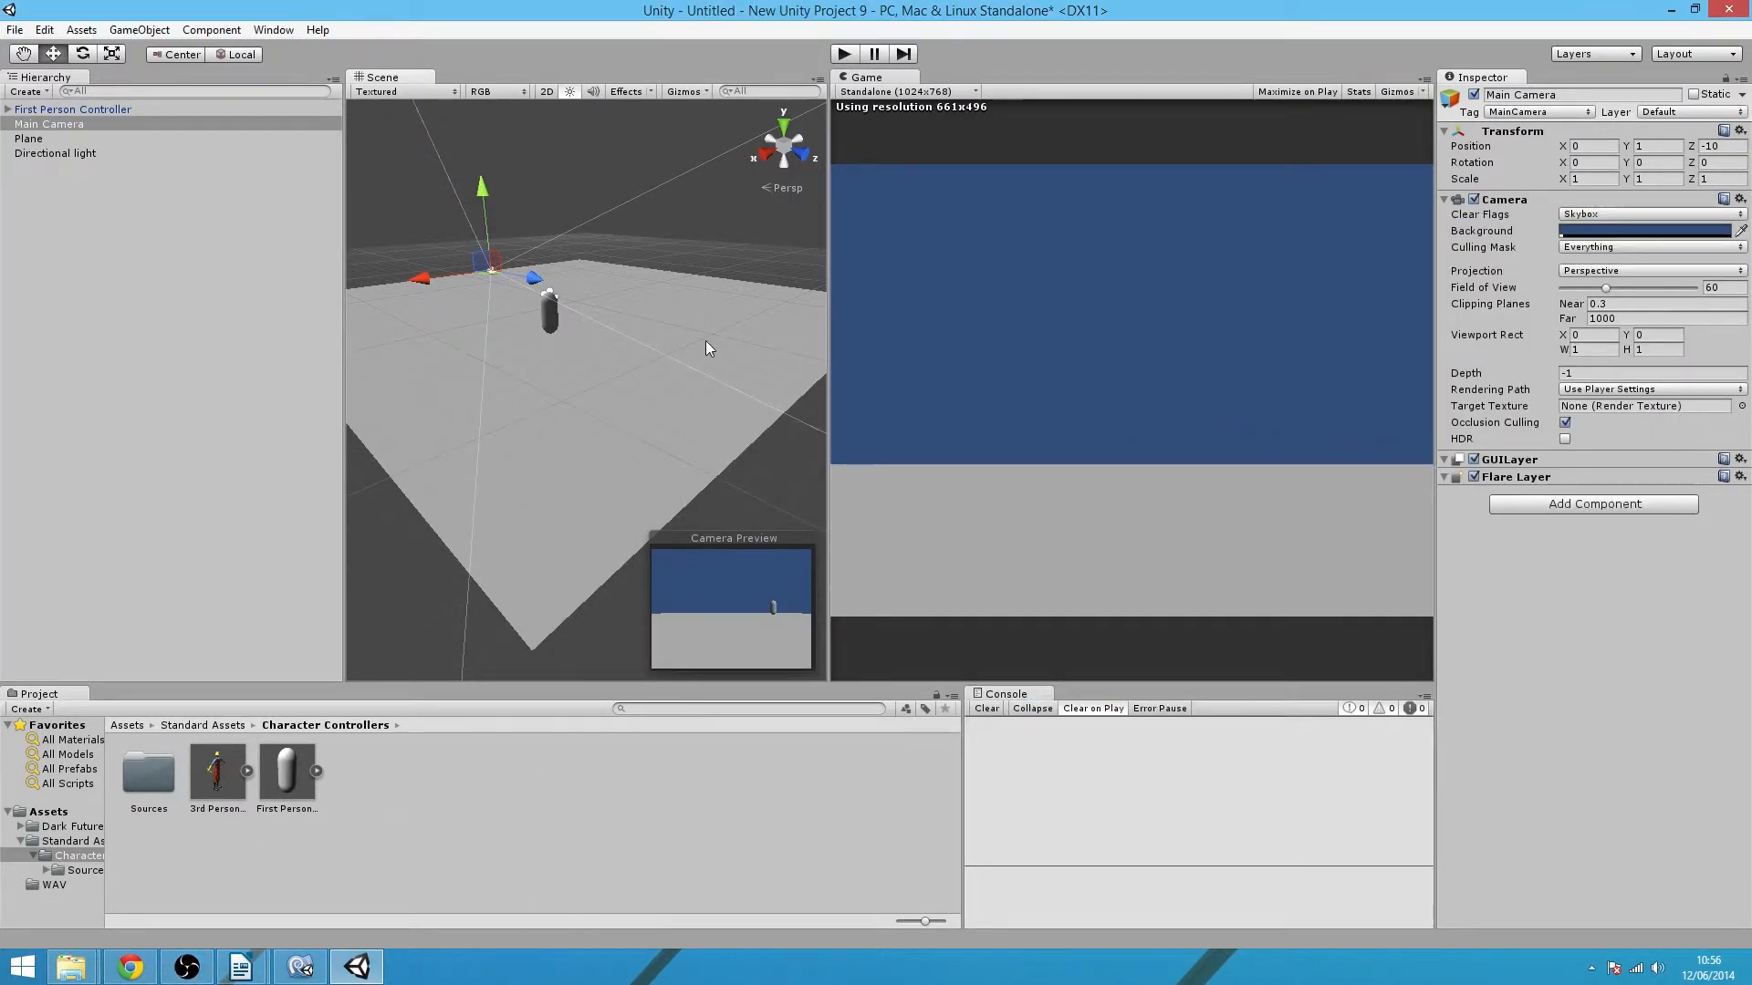
- Add a cube and move it onto the plane beside the First Person Controller, at about X -4.46, Y 0.45, Z 2.41
{"action": "left_click", "coordinate": [139, 29]}
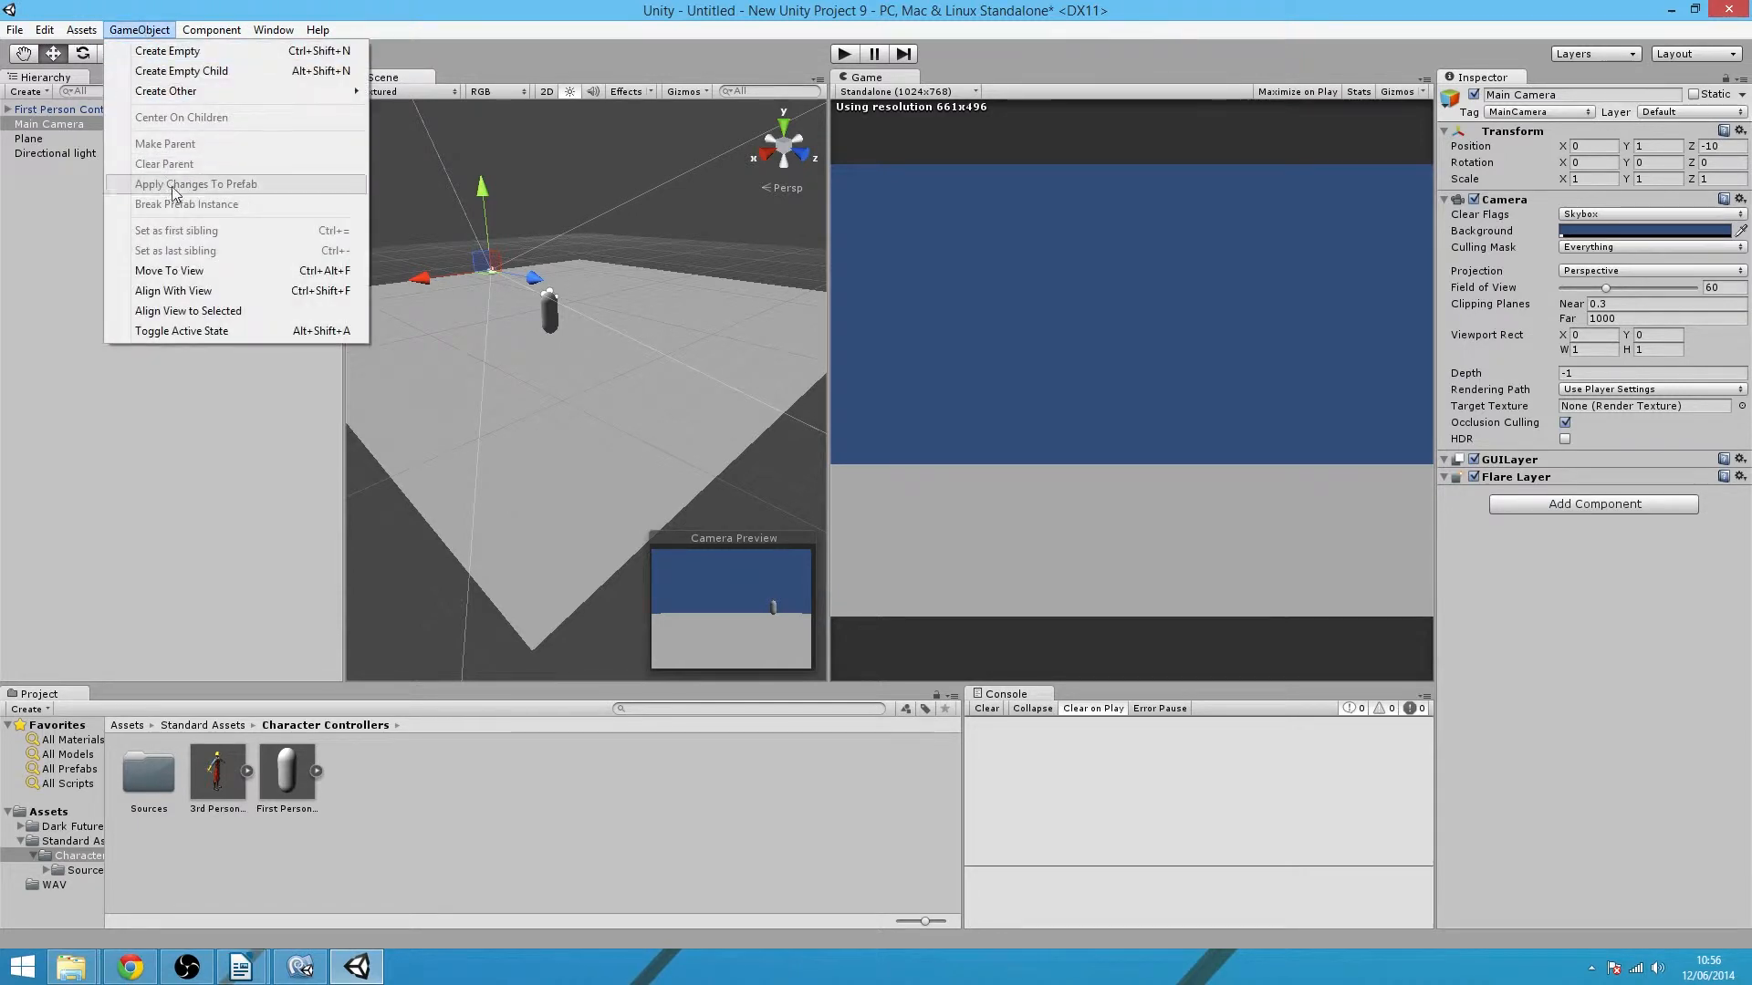
{"action": "mouse_move", "coordinate": [274, 91]}
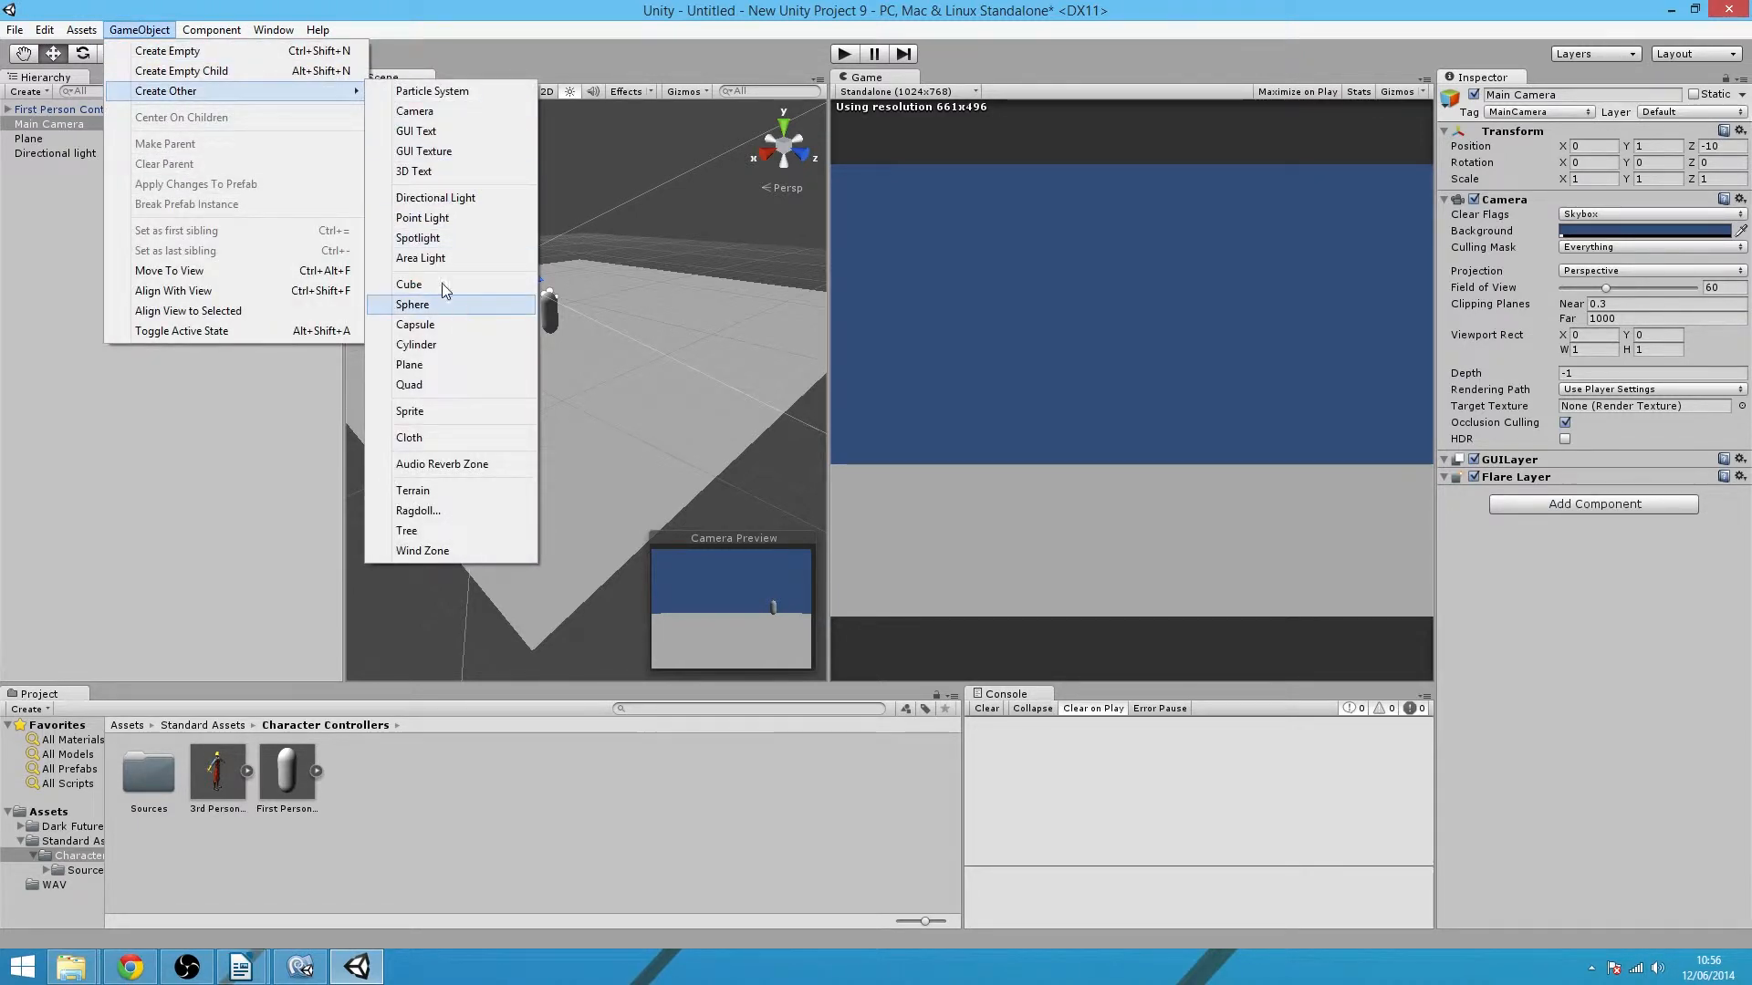
{"action": "left_click", "coordinate": [442, 284]}
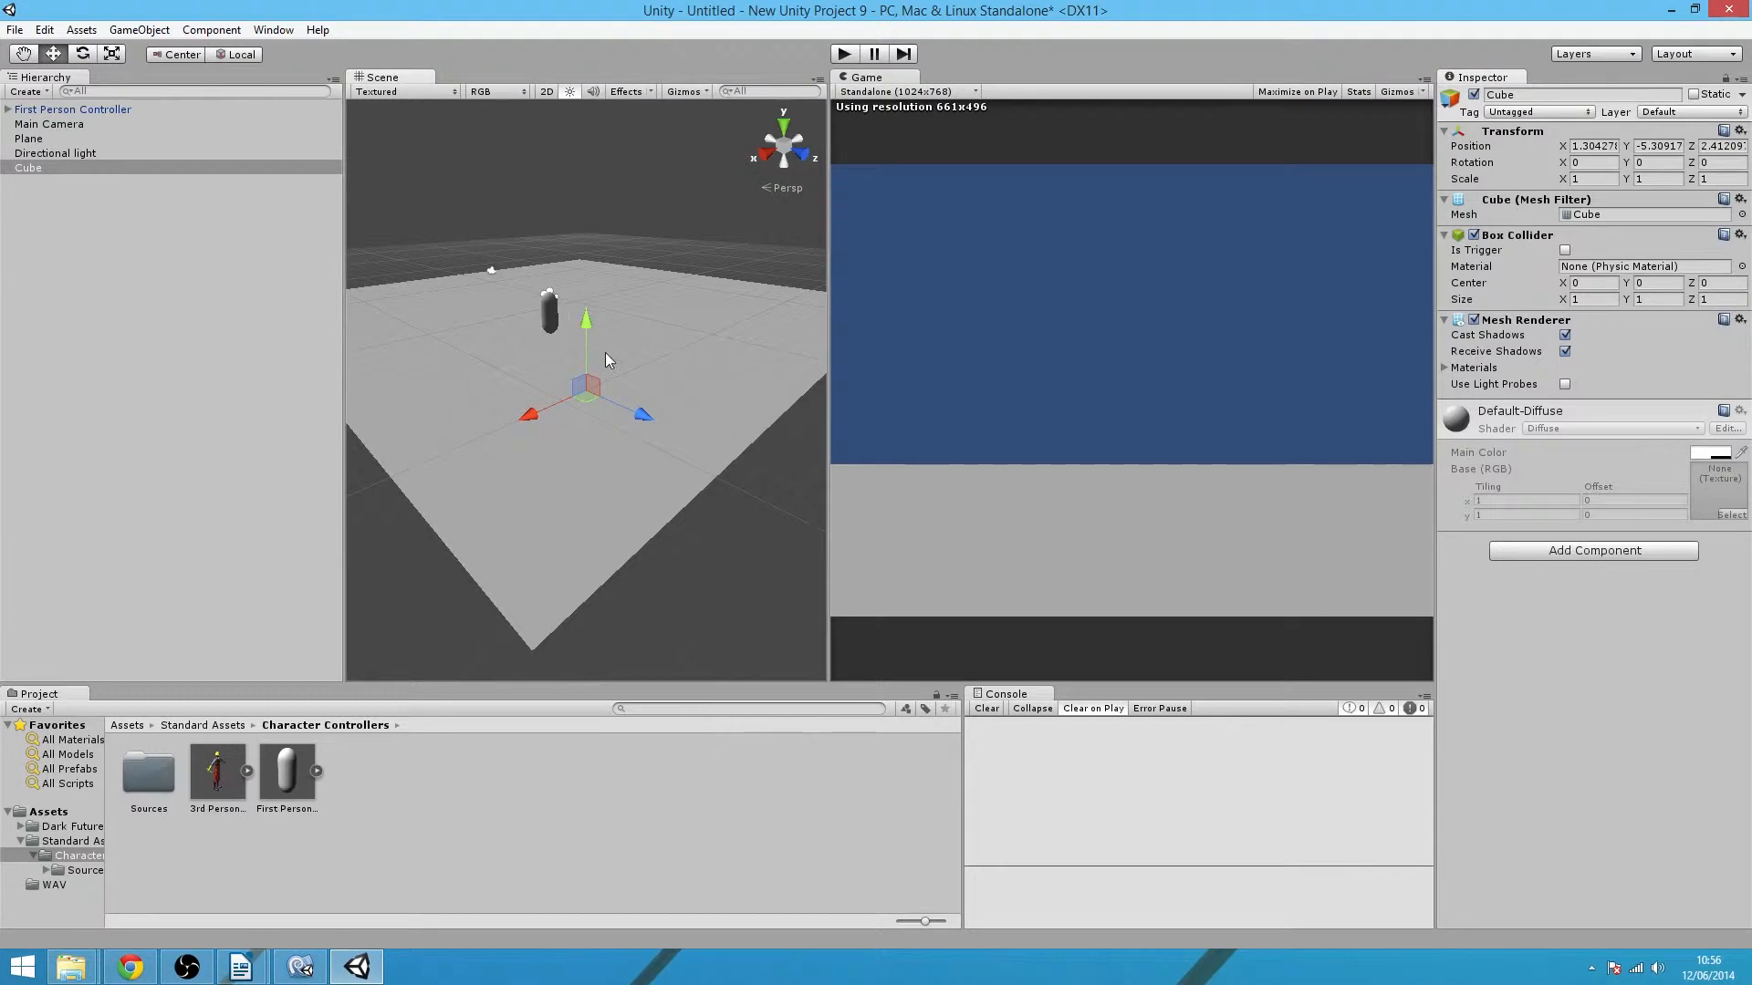
{"action": "left_click", "coordinate": [583, 255]}
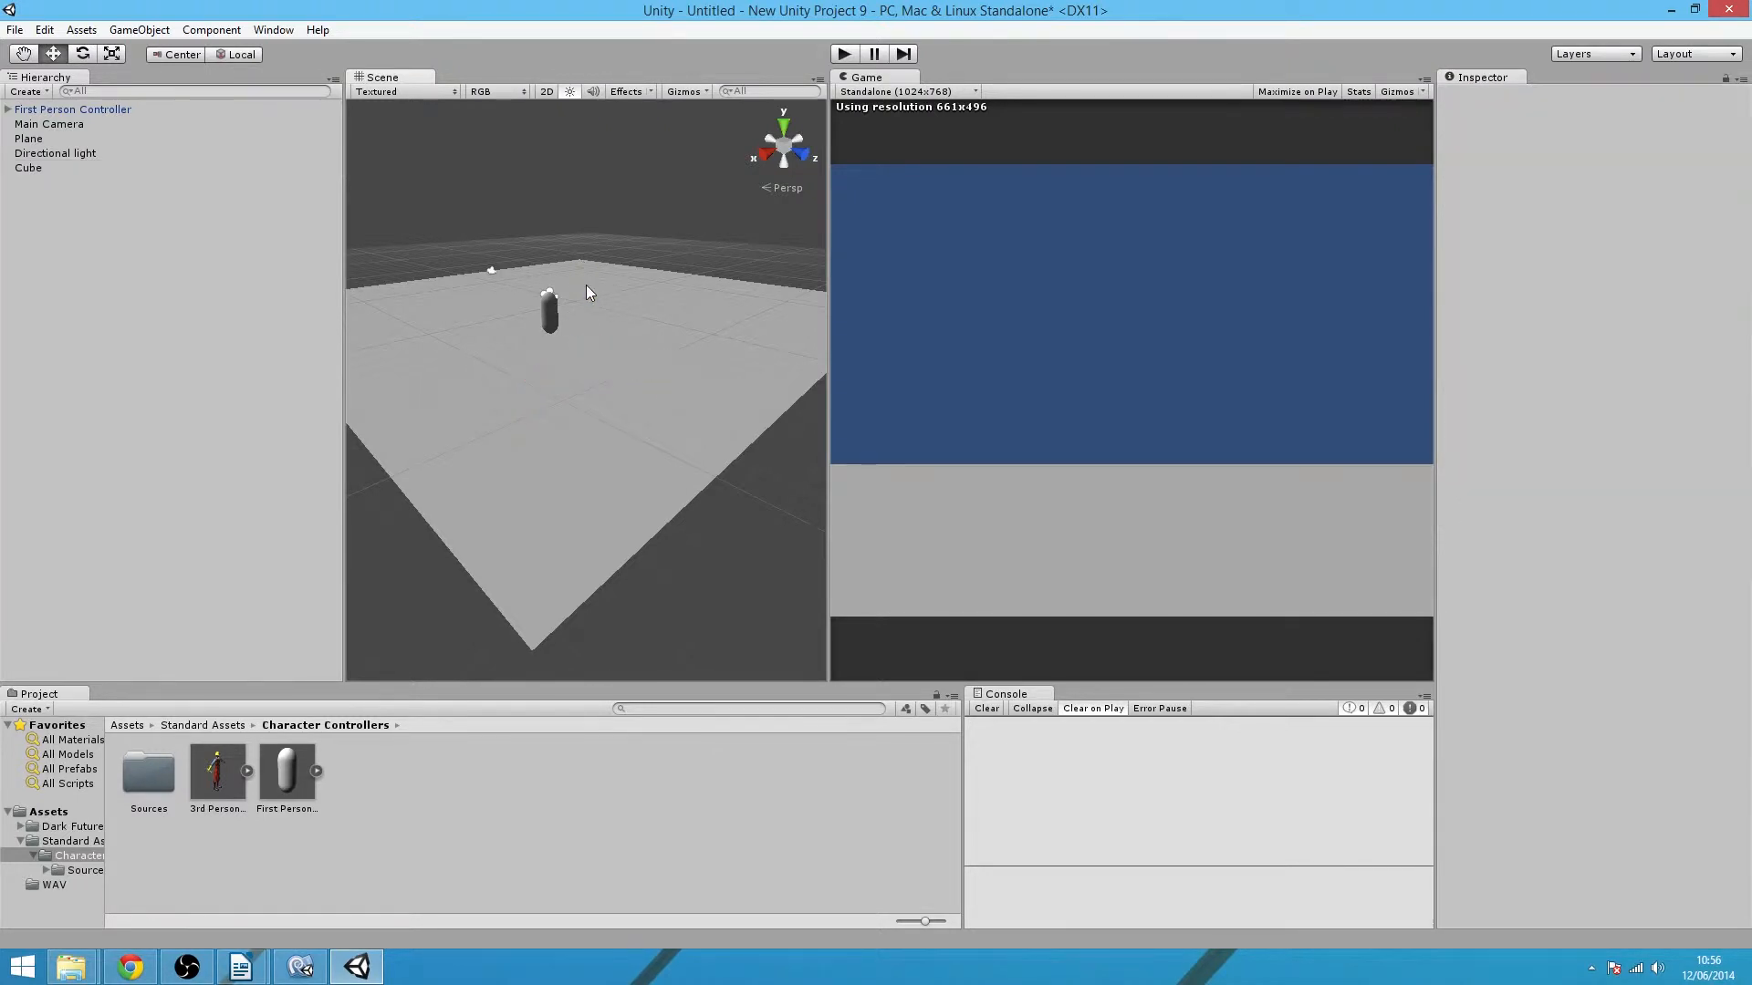
{"action": "left_click", "coordinate": [131, 167]}
{"action": "left_click_drag", "start_coordinate": [584, 296], "coordinate": [594, 237]}
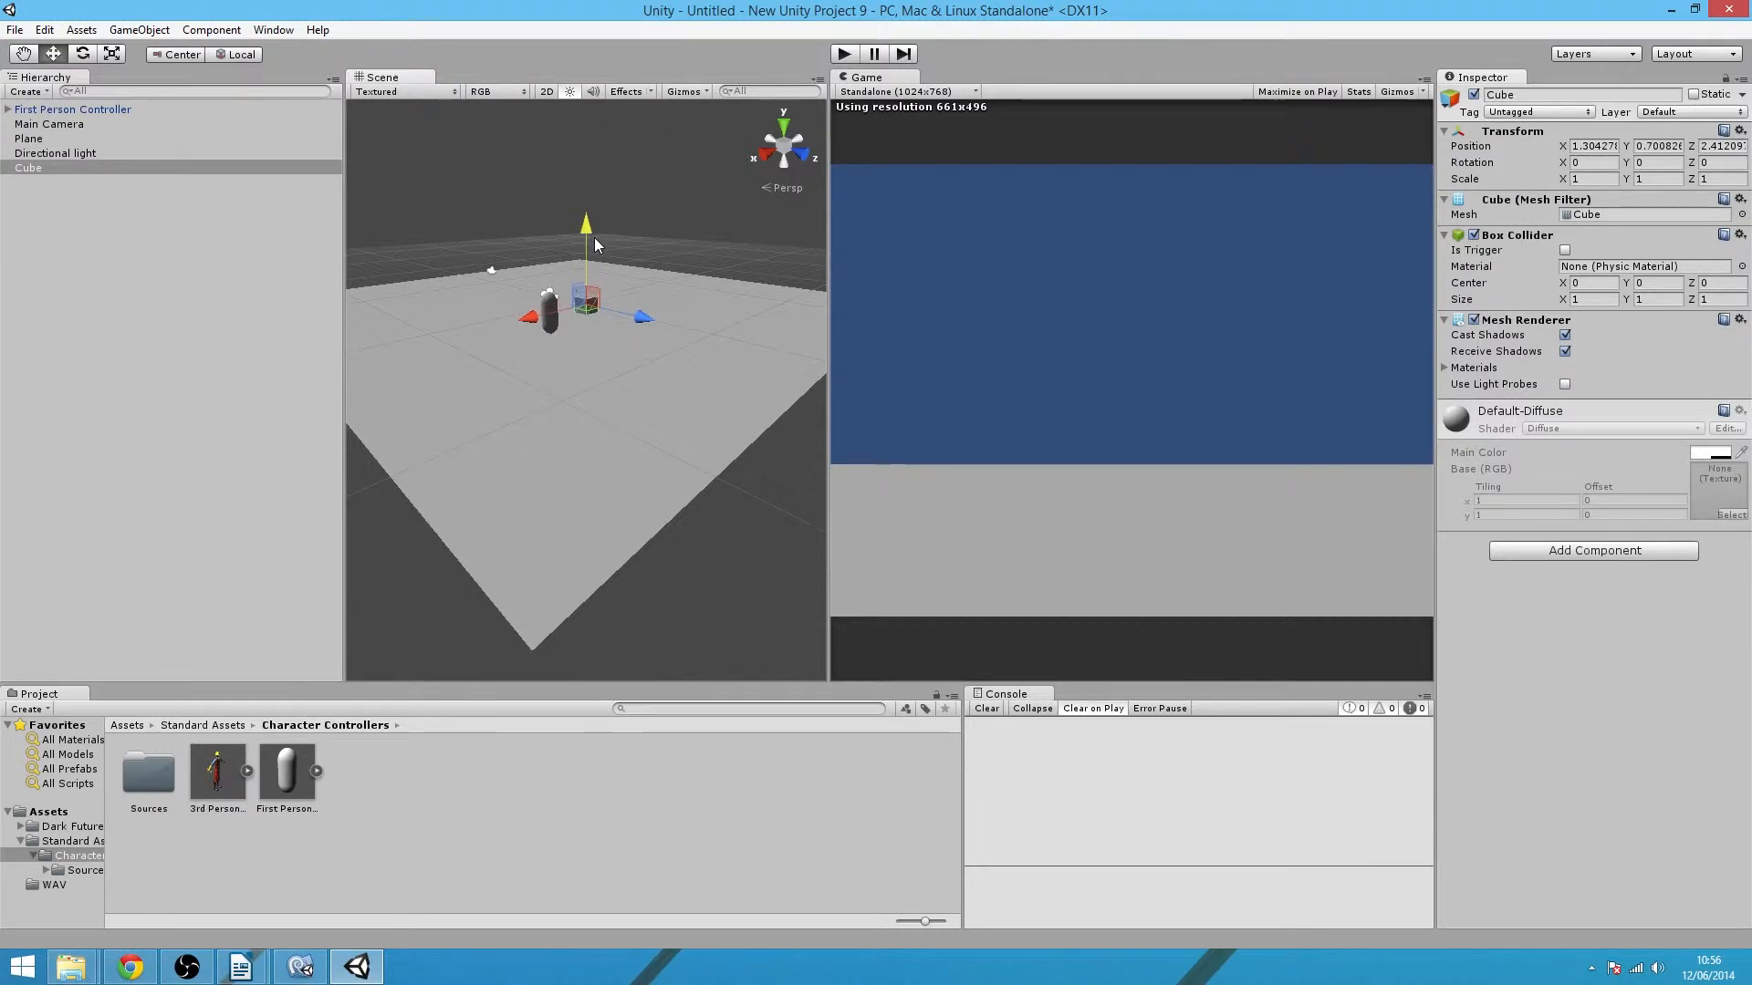
{"action": "left_click_drag", "start_coordinate": [529, 317], "coordinate": [597, 302]}
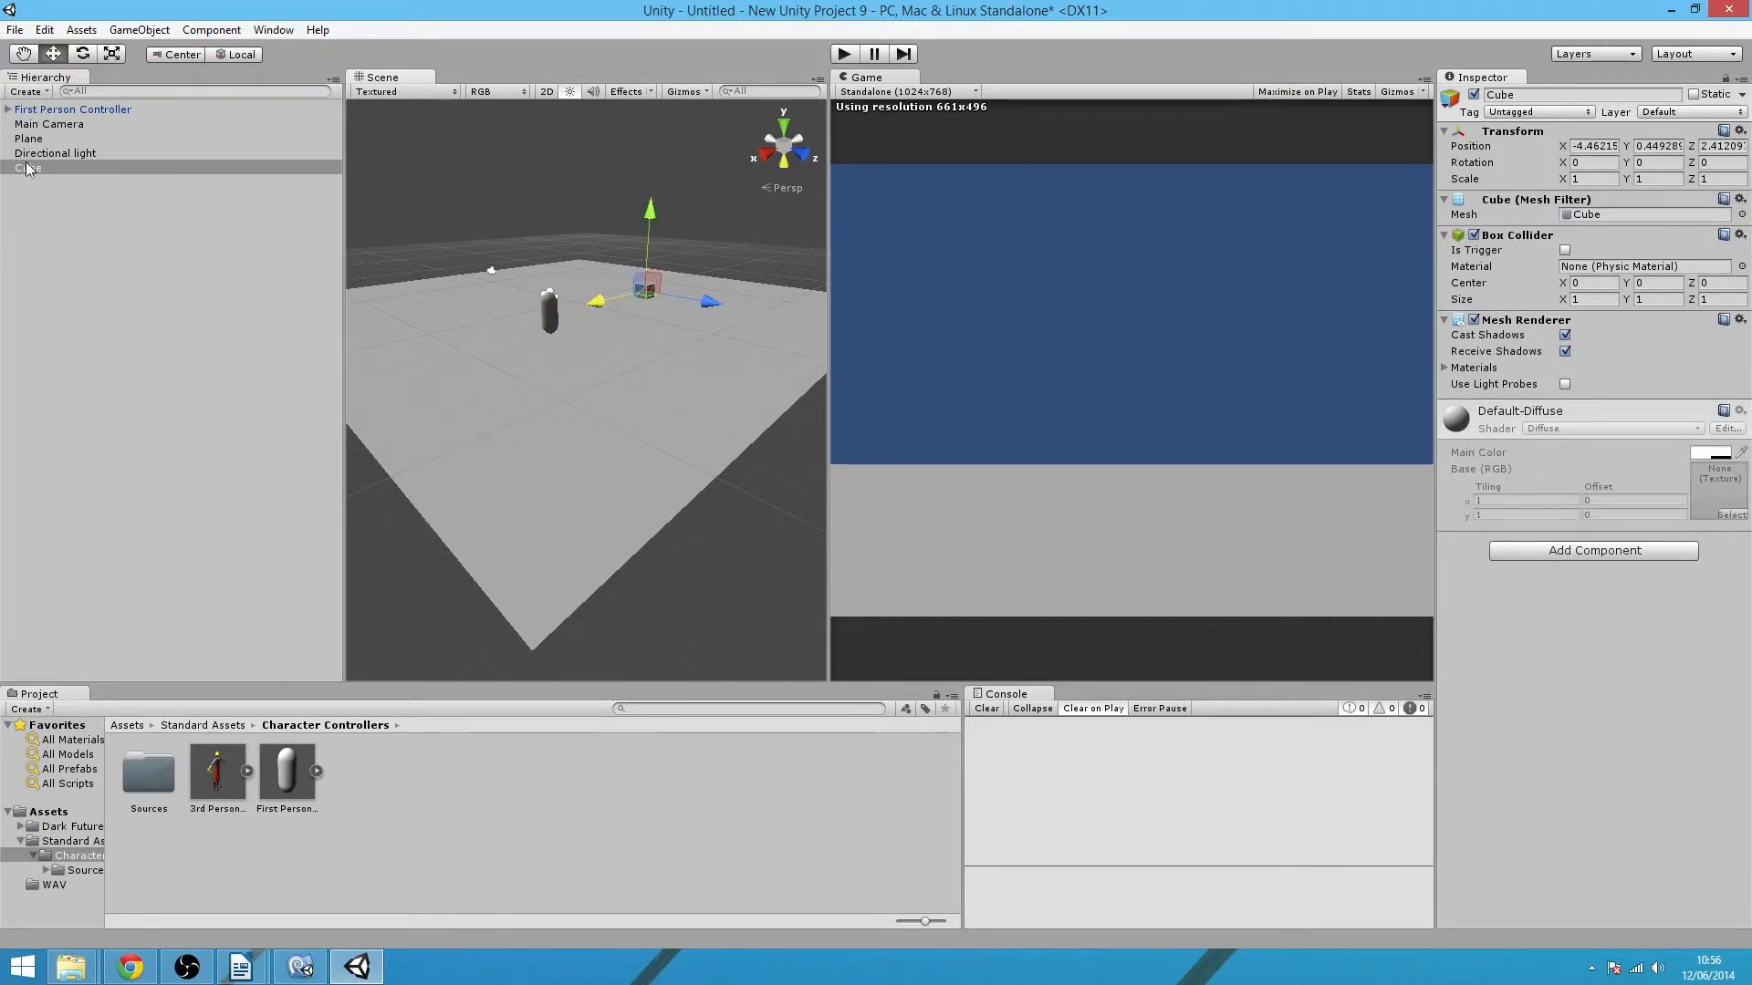
- Rename the cube to BoireAMusique and lower it slightly to a height of about Y 0.38
{"action": "right_click", "coordinate": [31, 166]}
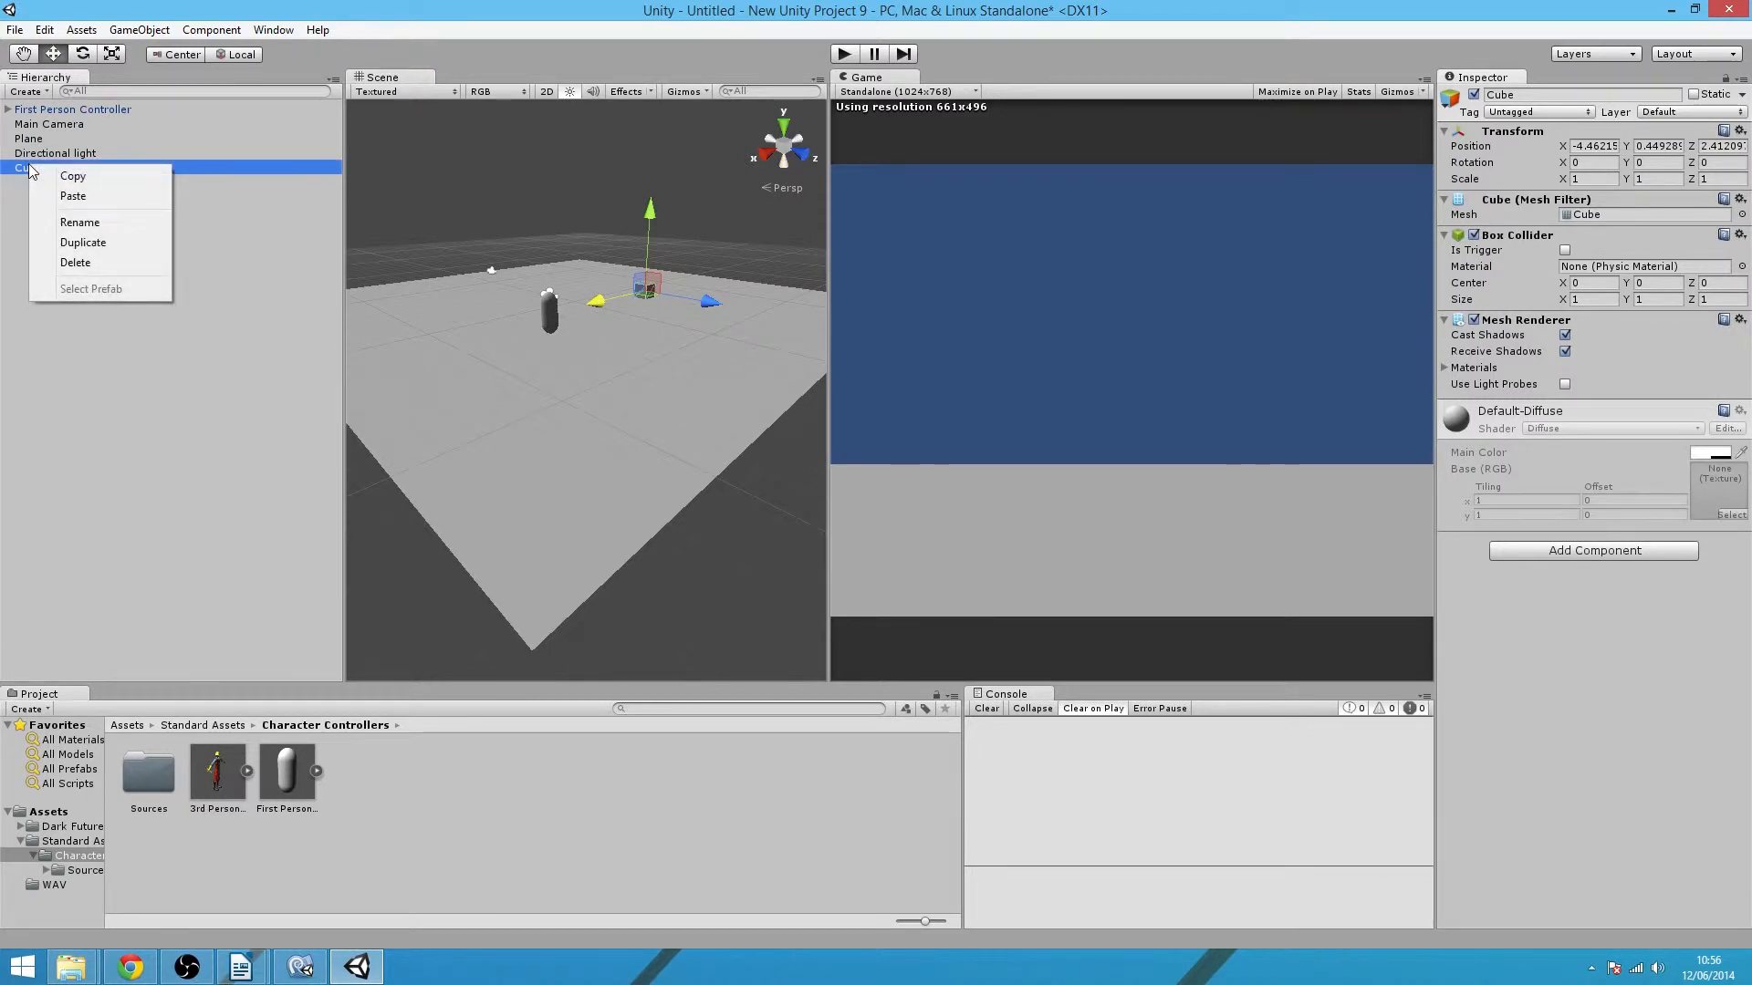
{"action": "left_click", "coordinate": [78, 222]}
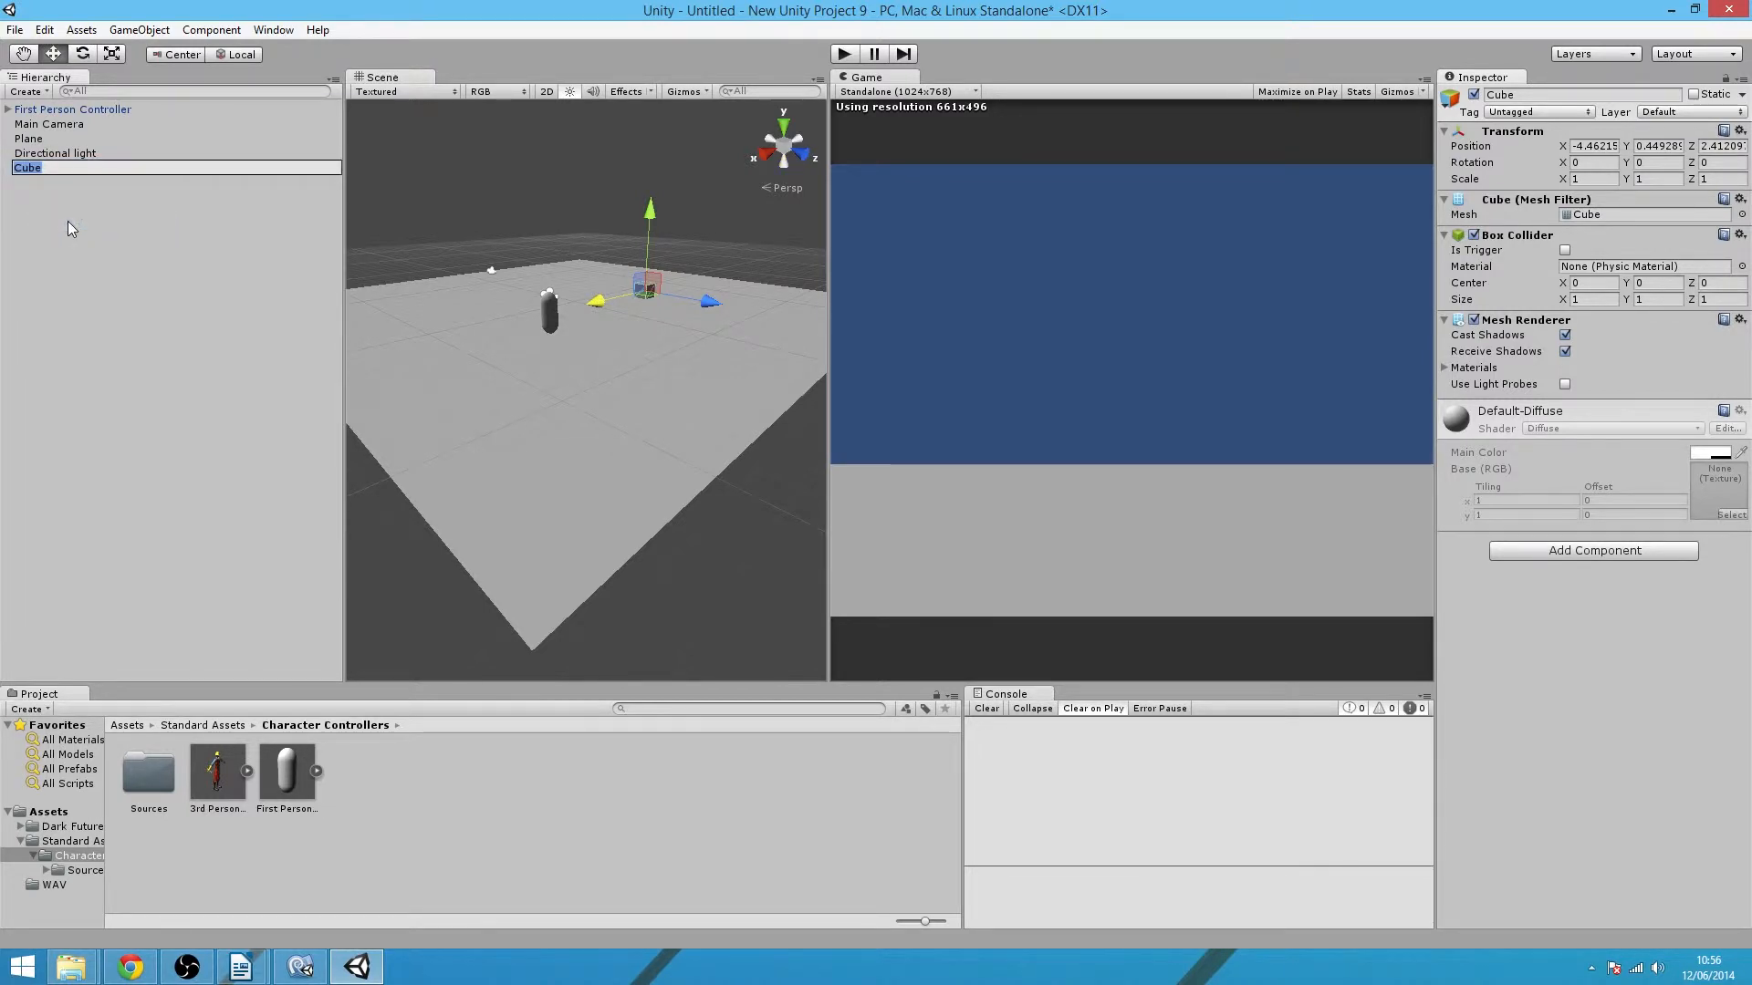
{"action": "type", "text": "BoireAMusique"}
{"action": "key", "text": "Return"}
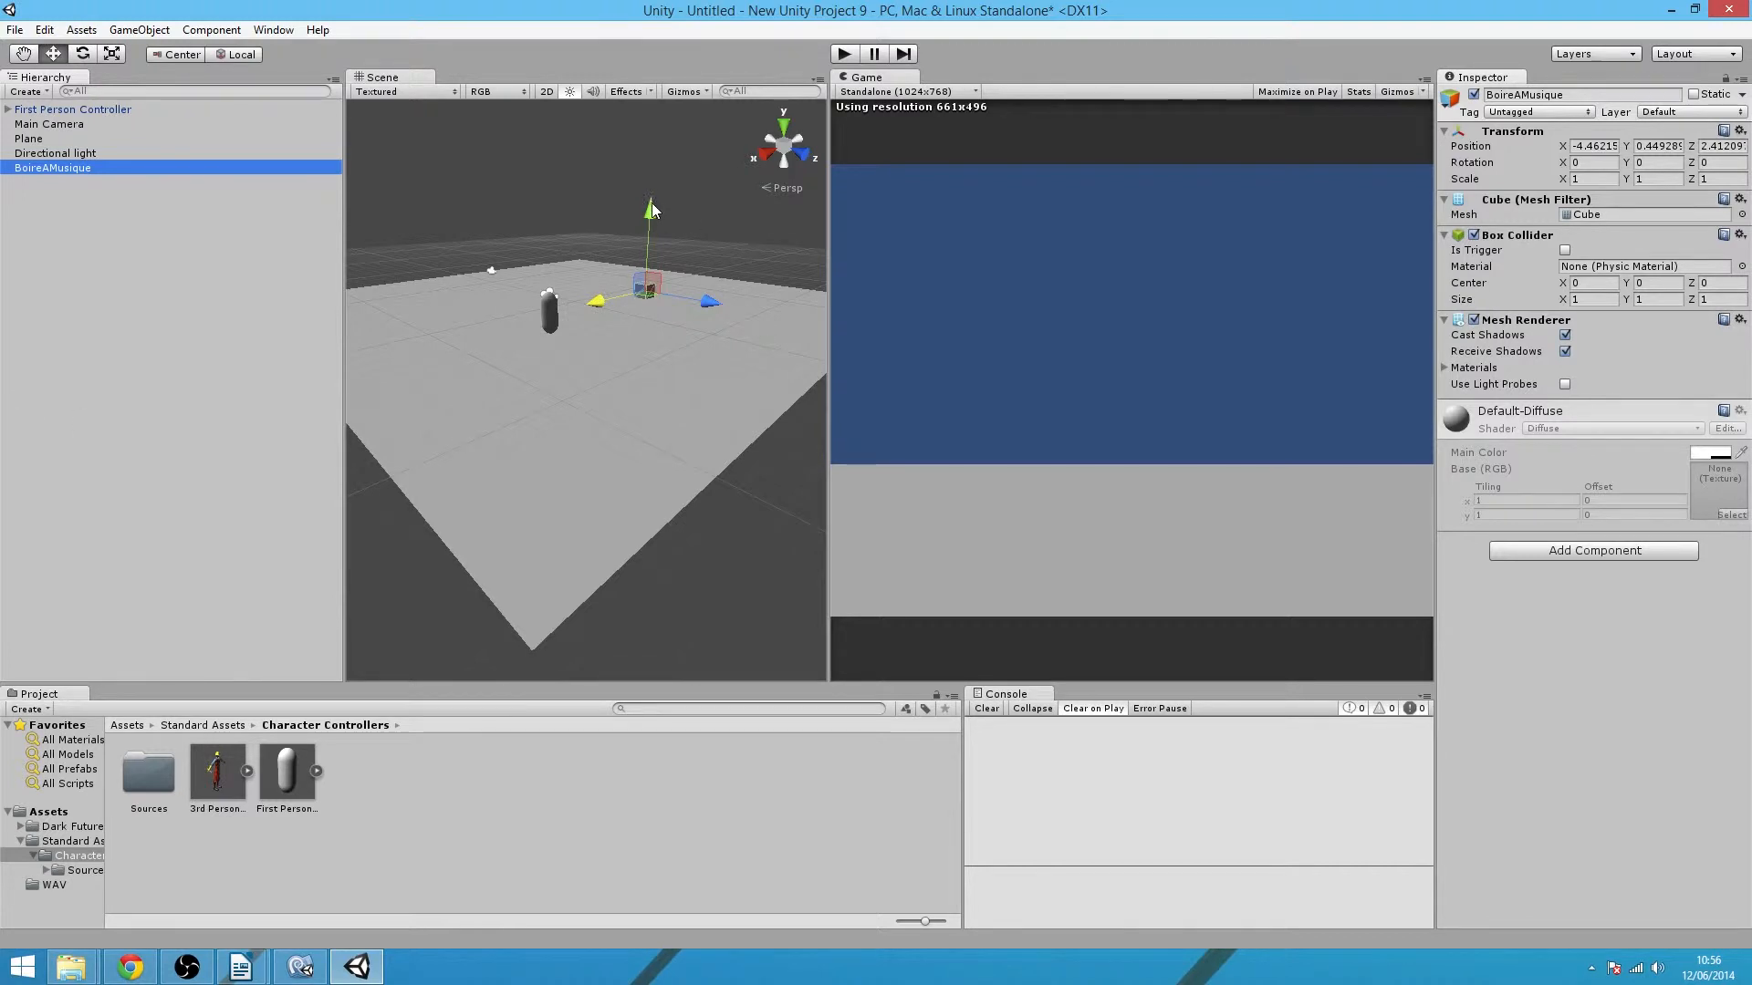
{"action": "left_click_drag", "start_coordinate": [652, 204], "coordinate": [665, 205]}
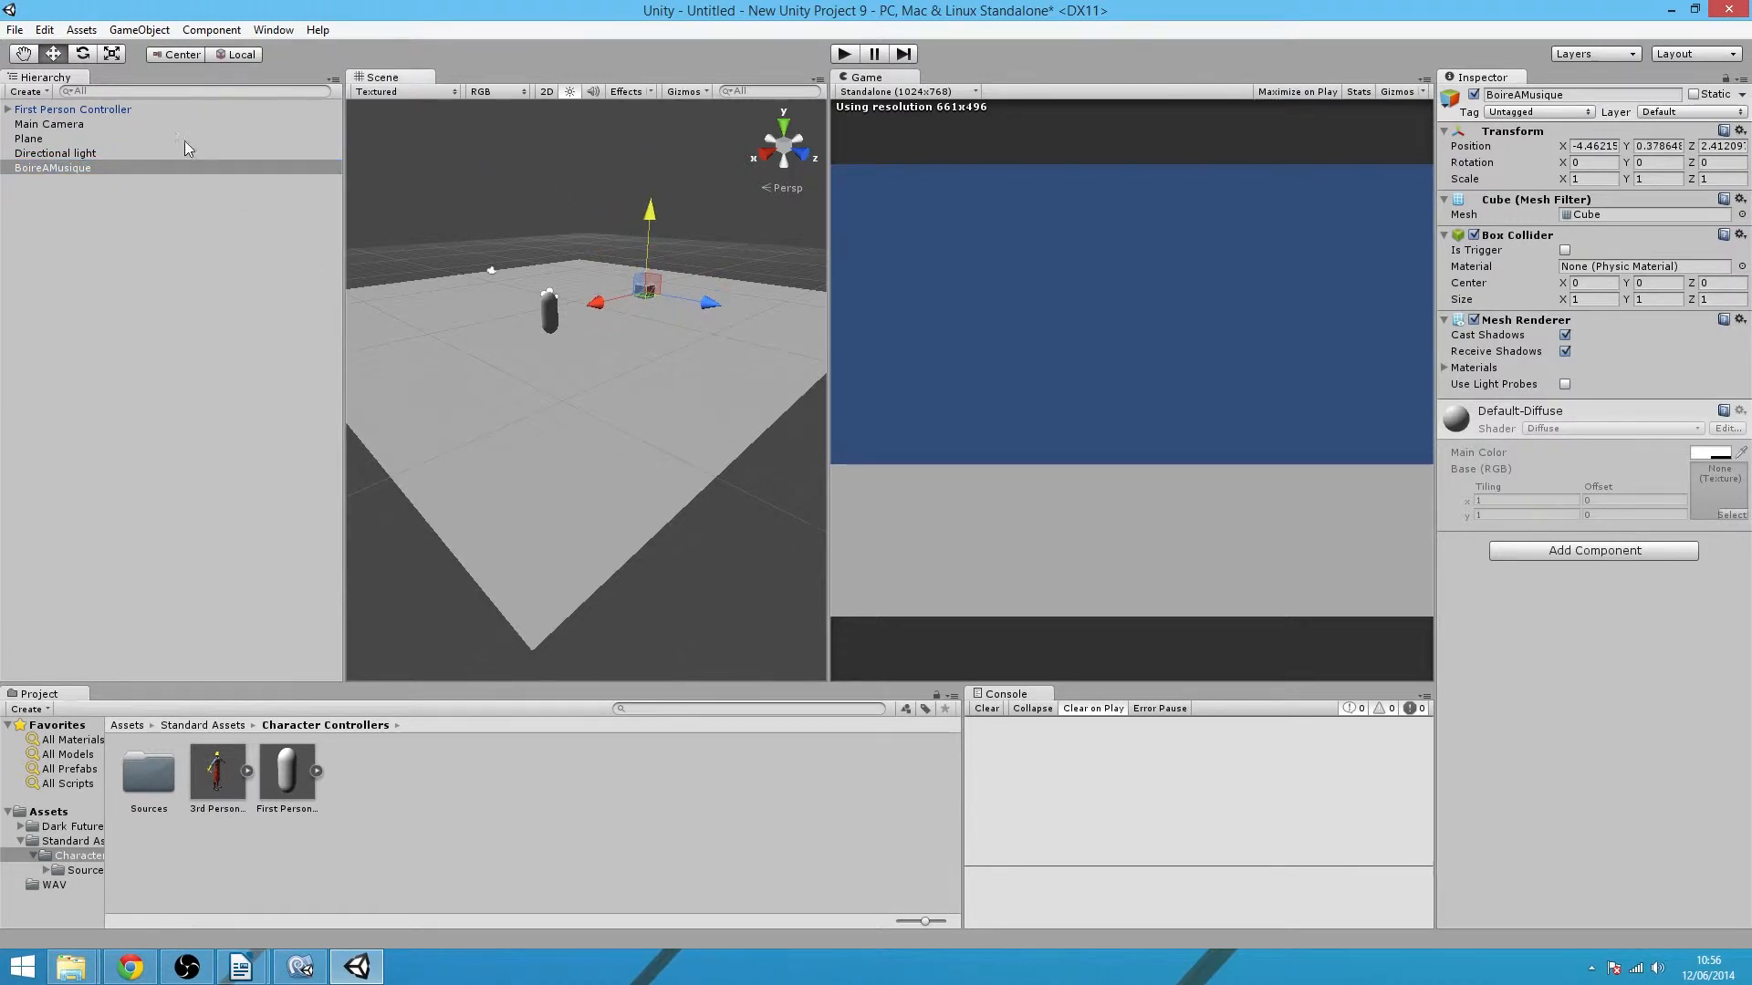
- Examine the components of the Main Camera nested in the First Person Controller, including its Audio Listener, against the standalone Main Camera
{"action": "left_click", "coordinate": [8, 111]}
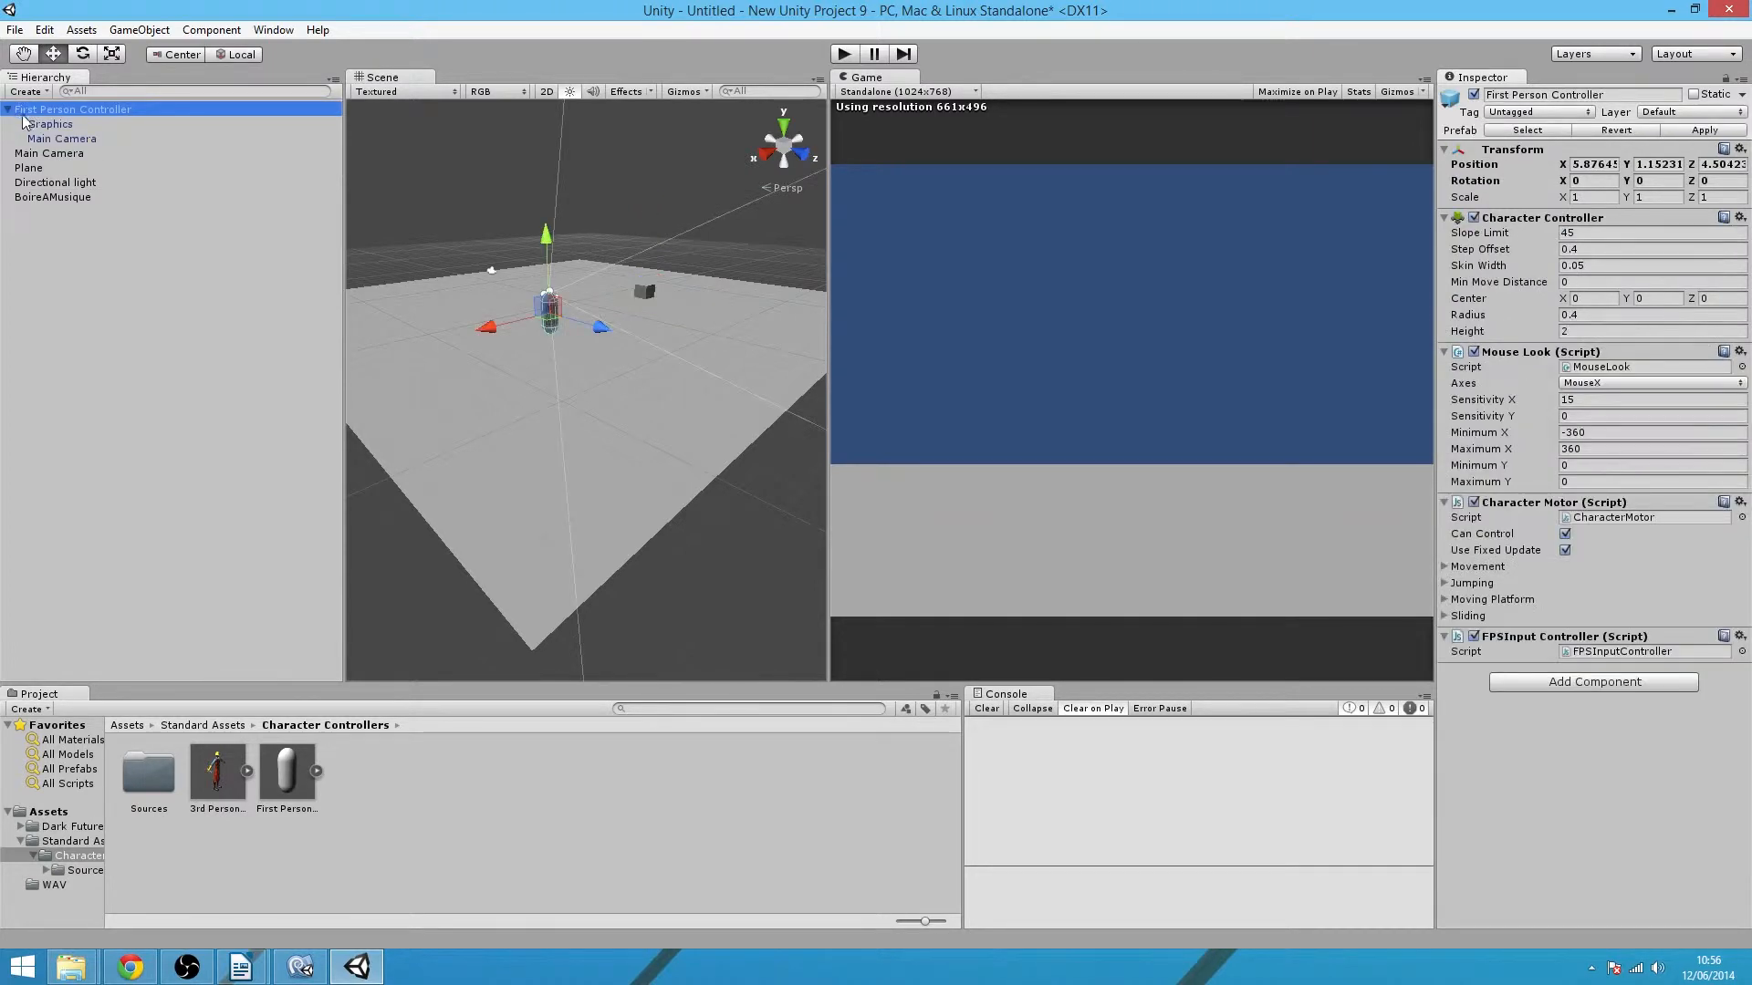
{"action": "left_click", "coordinate": [45, 125]}
{"action": "left_click", "coordinate": [51, 153]}
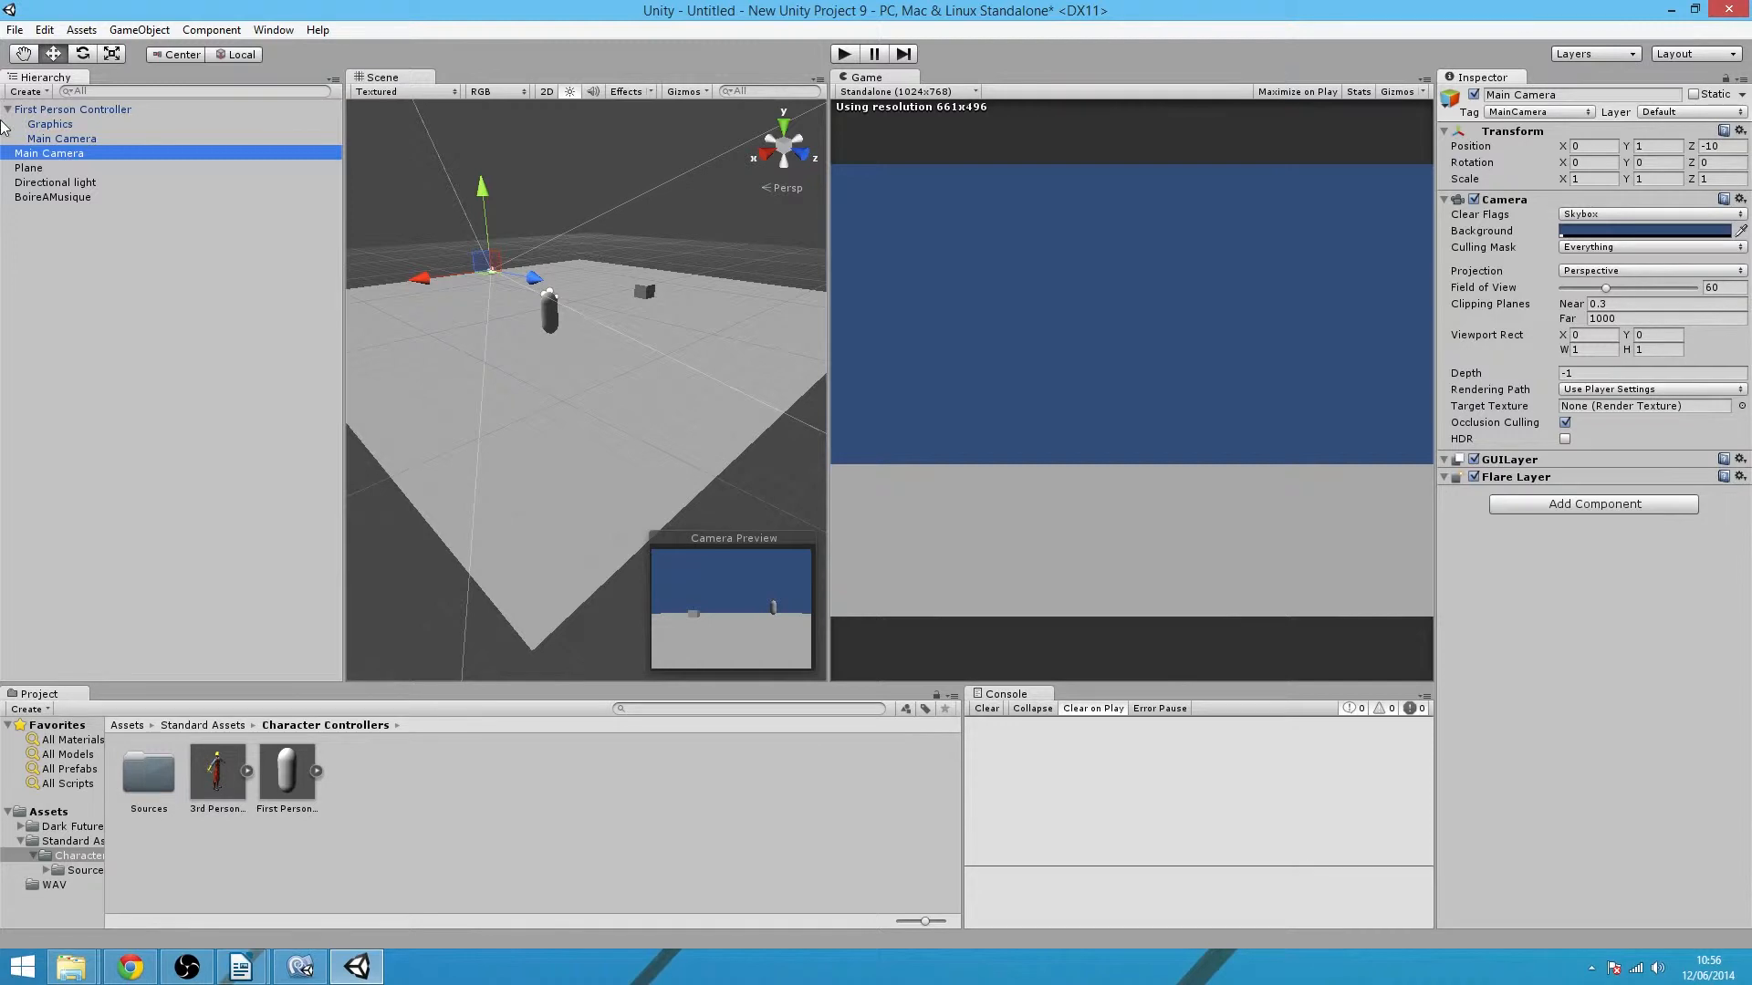
{"action": "left_click", "coordinate": [43, 139]}
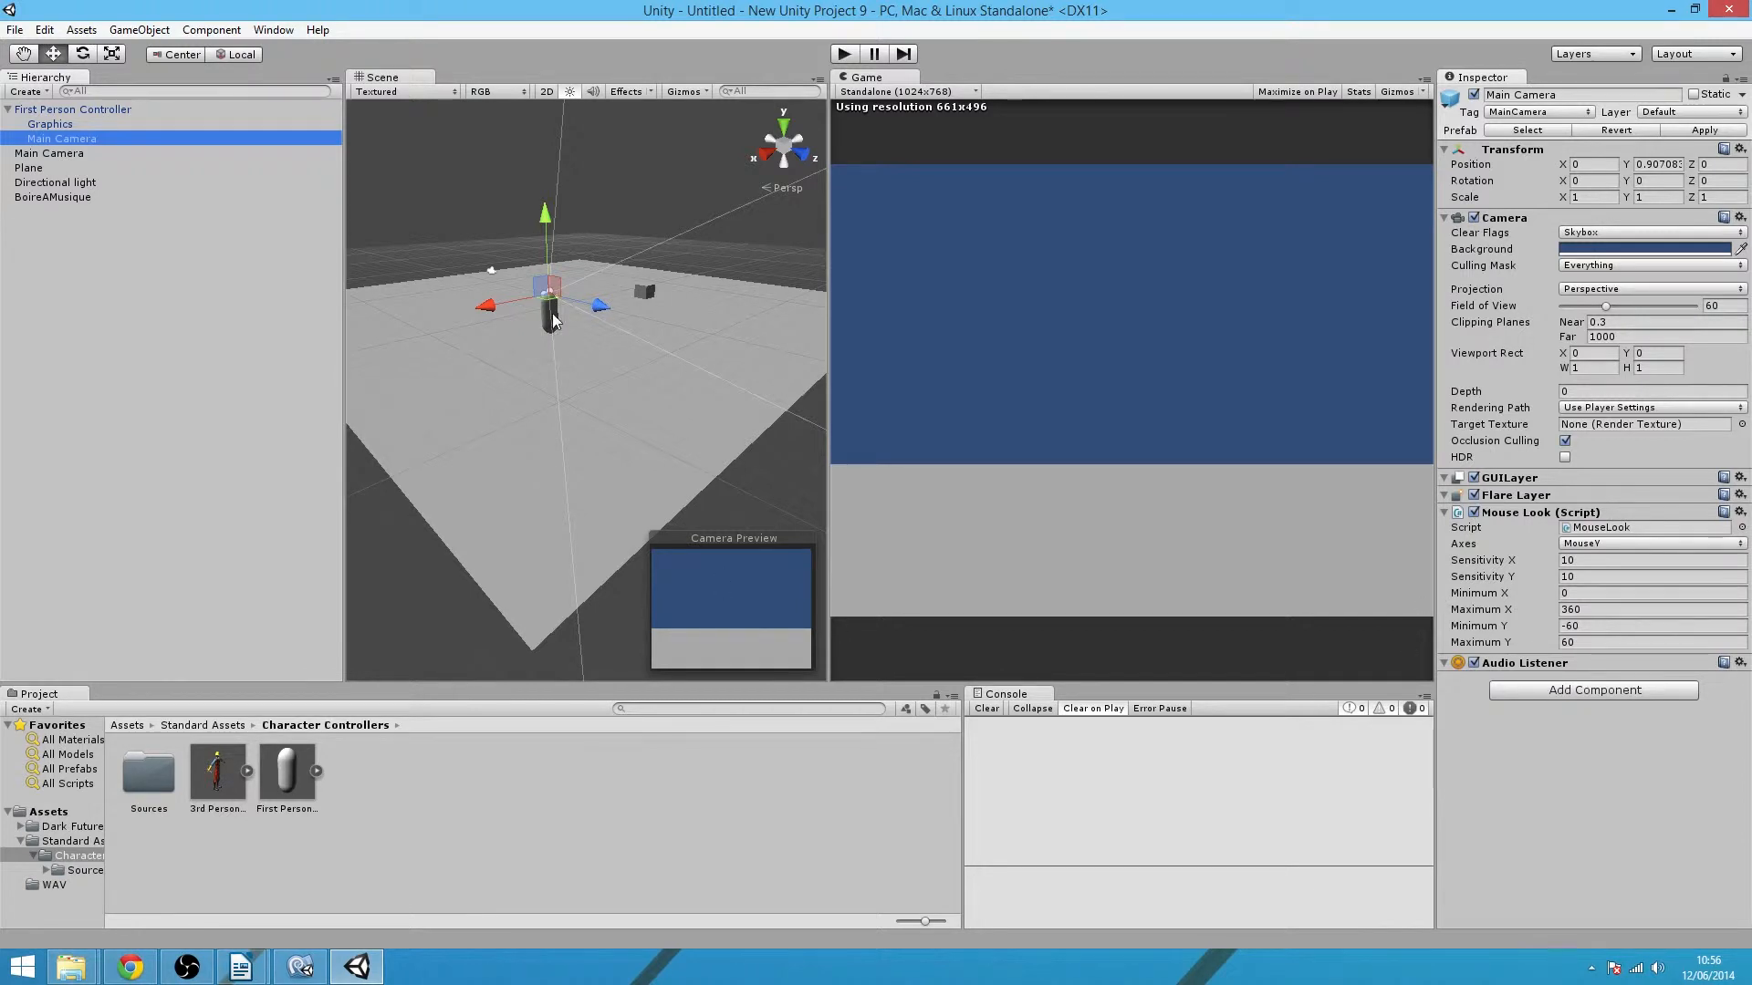
{"action": "left_click", "coordinate": [8, 109]}
- Add an Audio Source component to the BoireAMusique cube and collapse its 3D sound settings
{"action": "left_click", "coordinate": [51, 168]}
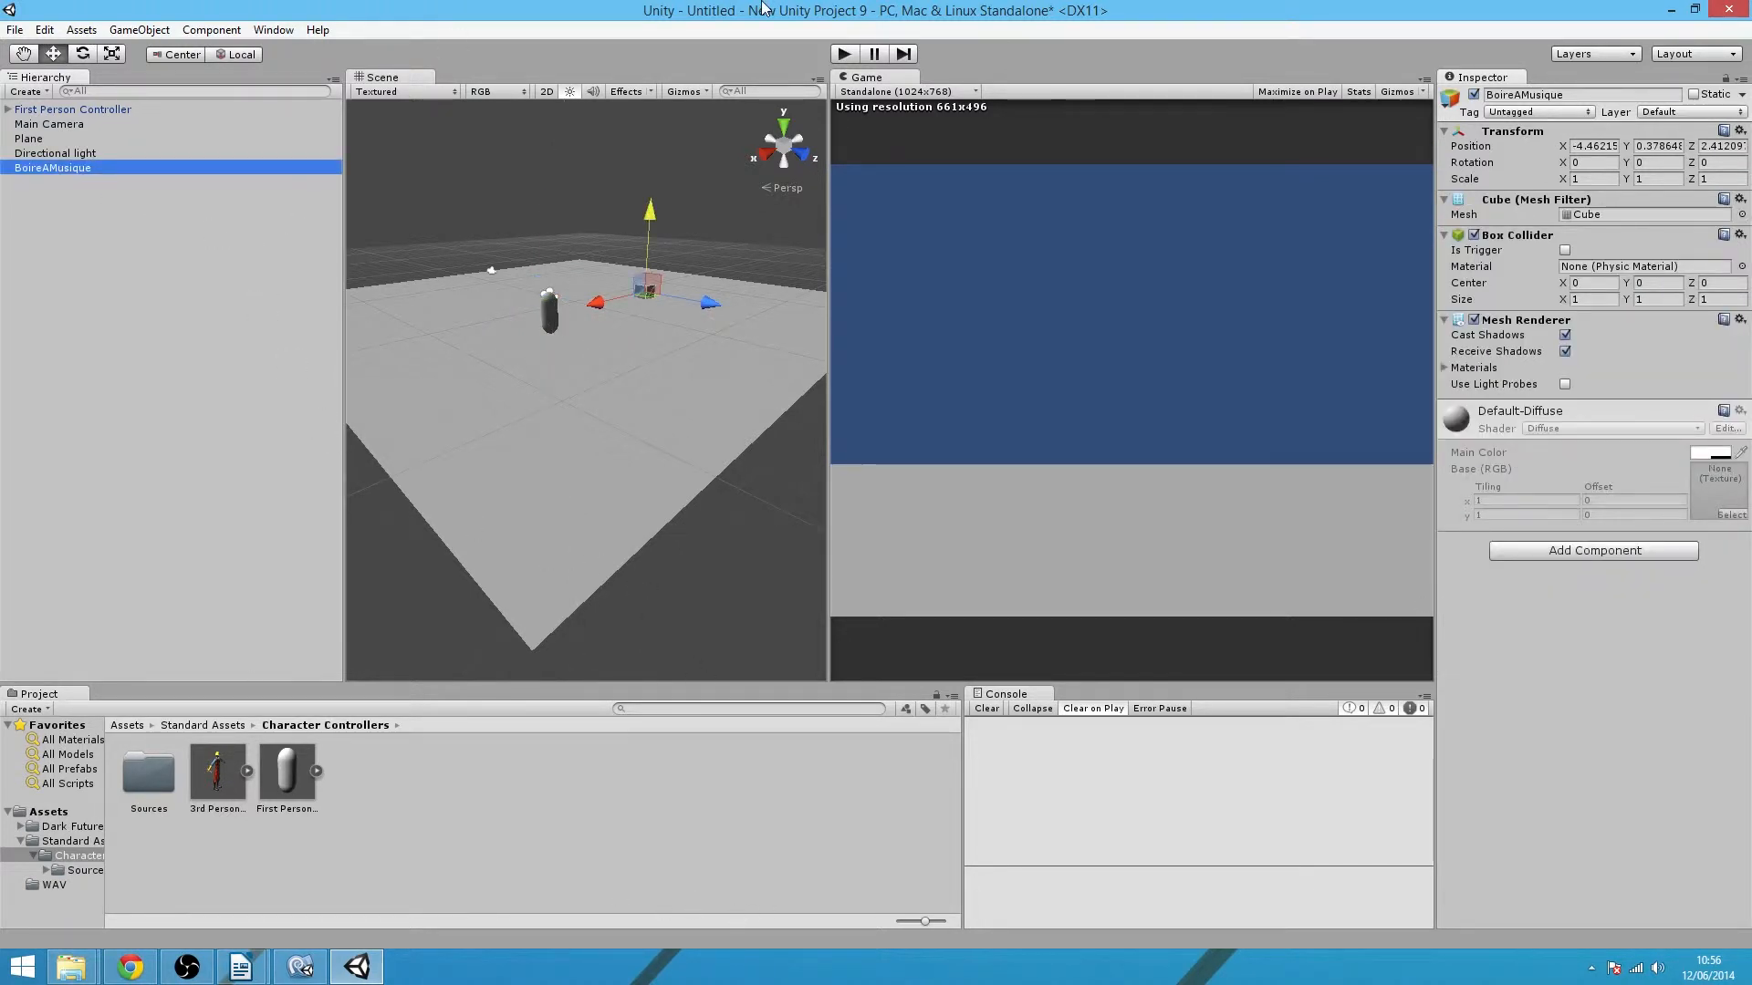
{"action": "left_click", "coordinate": [1608, 553]}
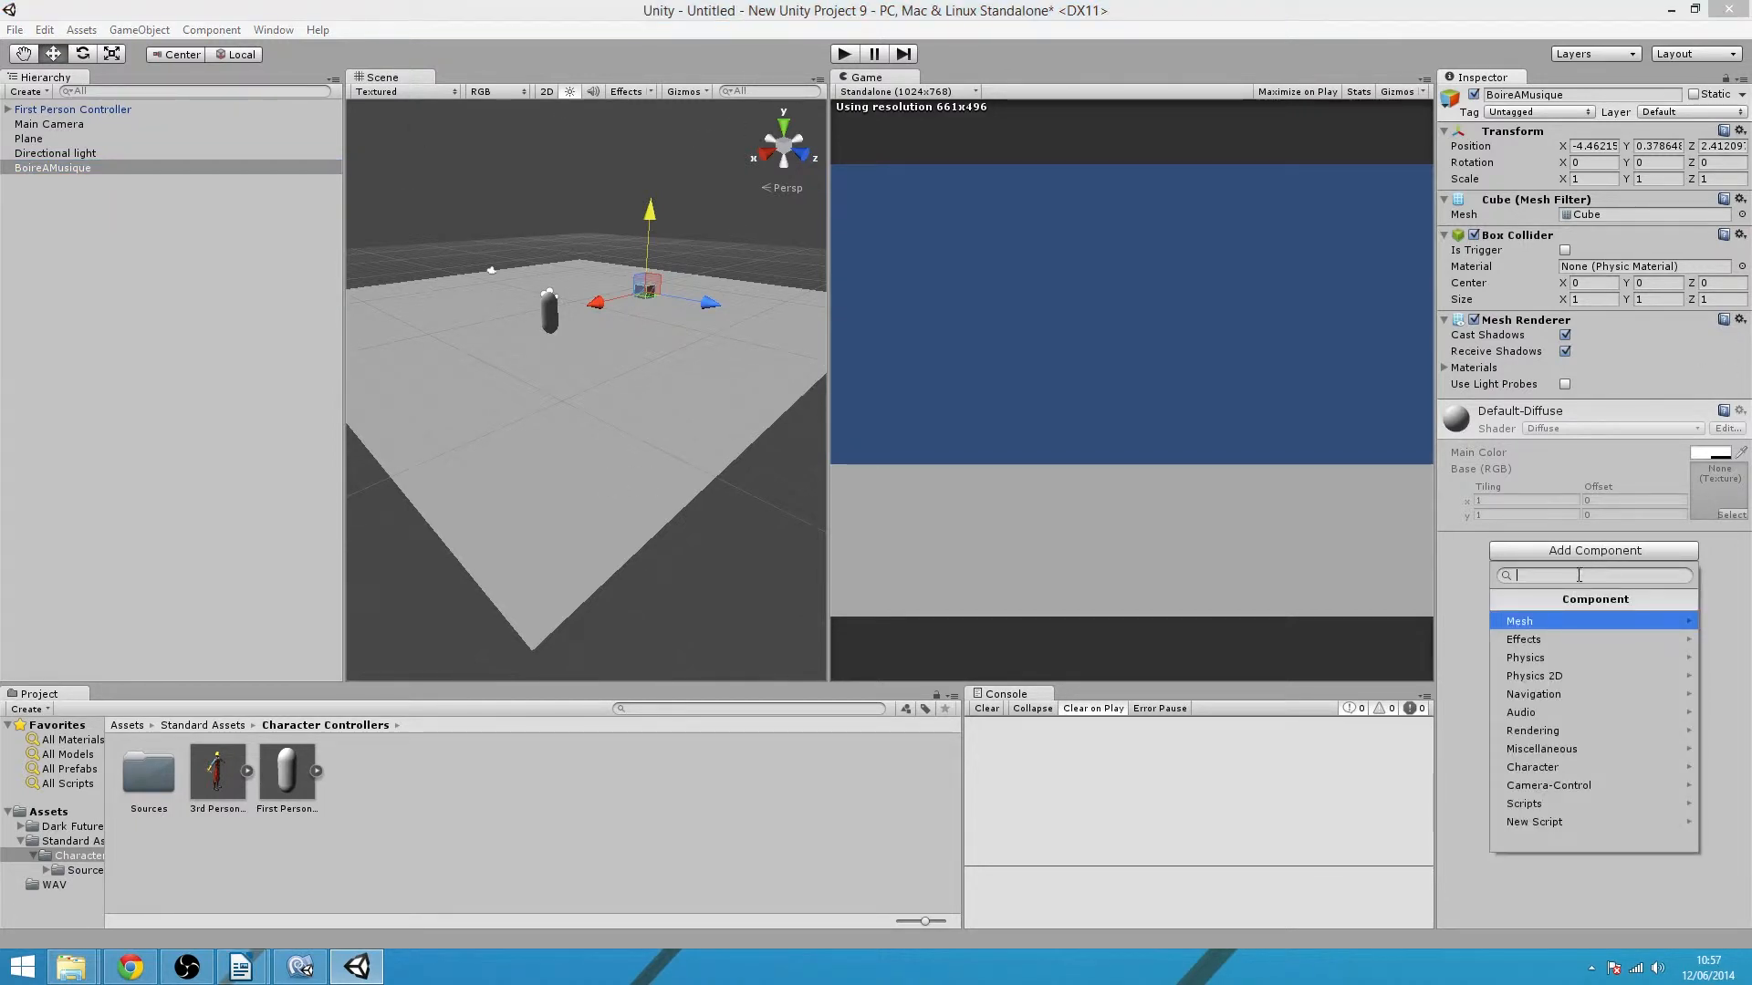
{"action": "left_click", "coordinate": [1547, 710]}
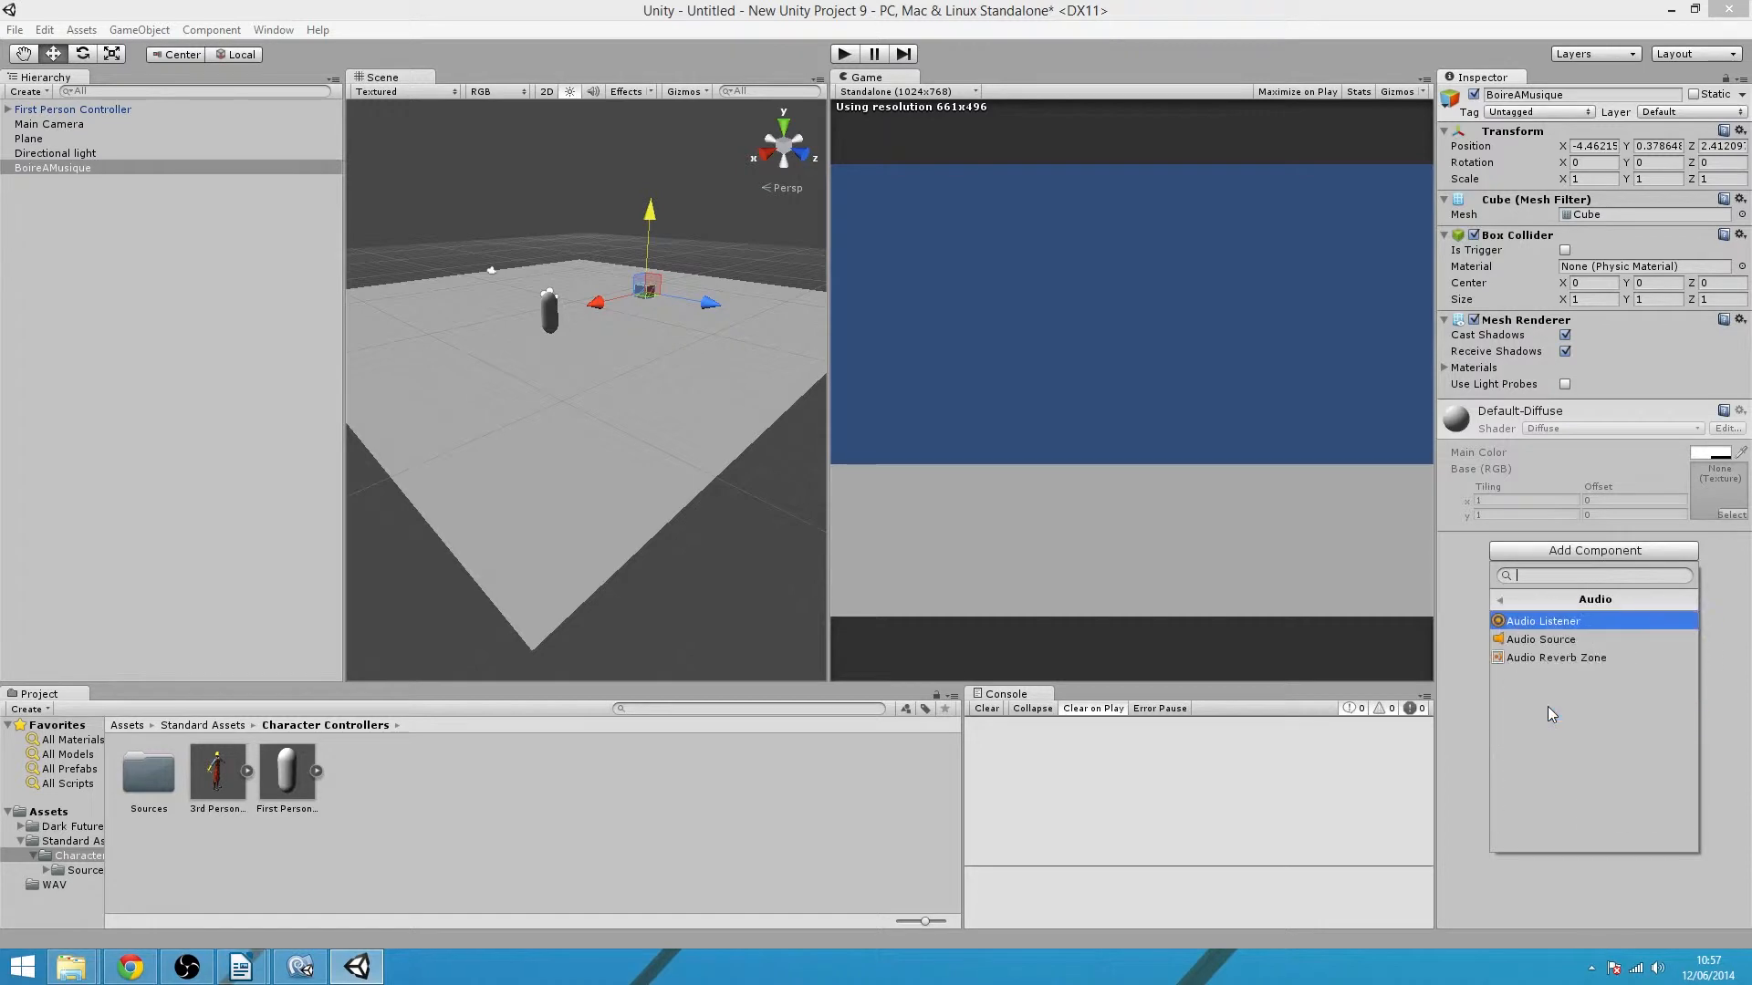
{"action": "left_click", "coordinate": [1583, 639]}
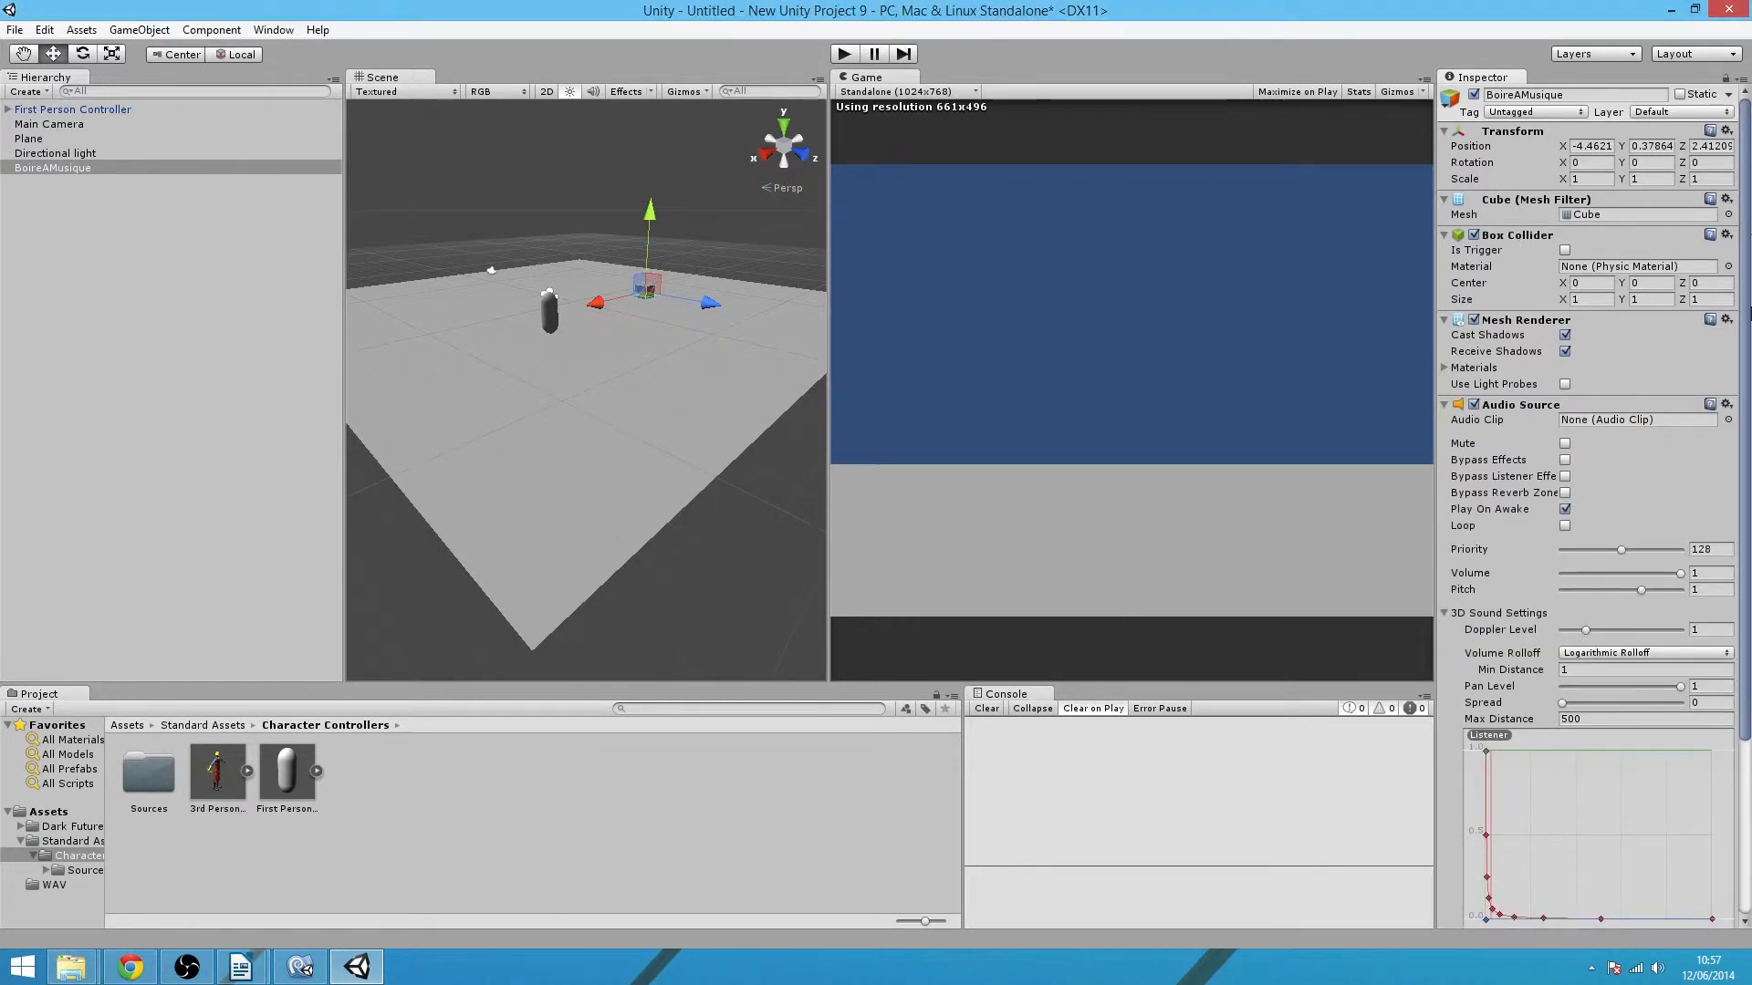
{"action": "left_click", "coordinate": [1443, 614]}
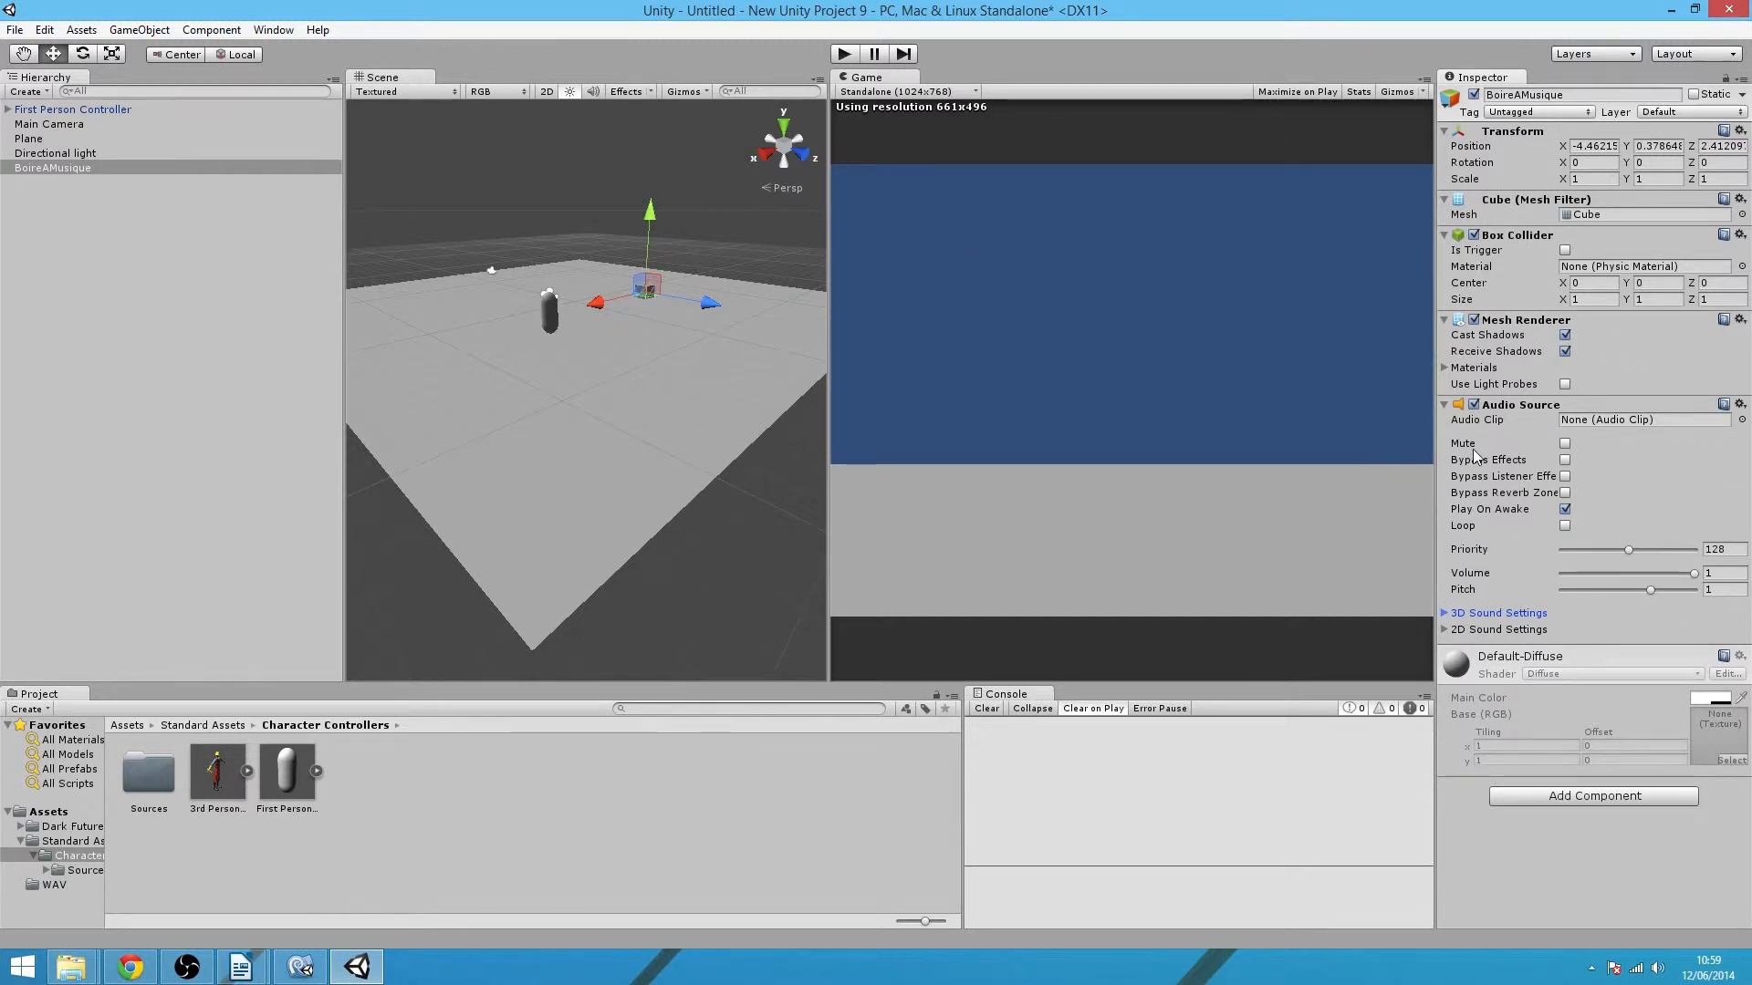
- Open the Dark Future assets folder and preview the FutureWorld_NewsReel_Loop clip in the media player, closing the player again
{"action": "left_click", "coordinate": [126, 726]}
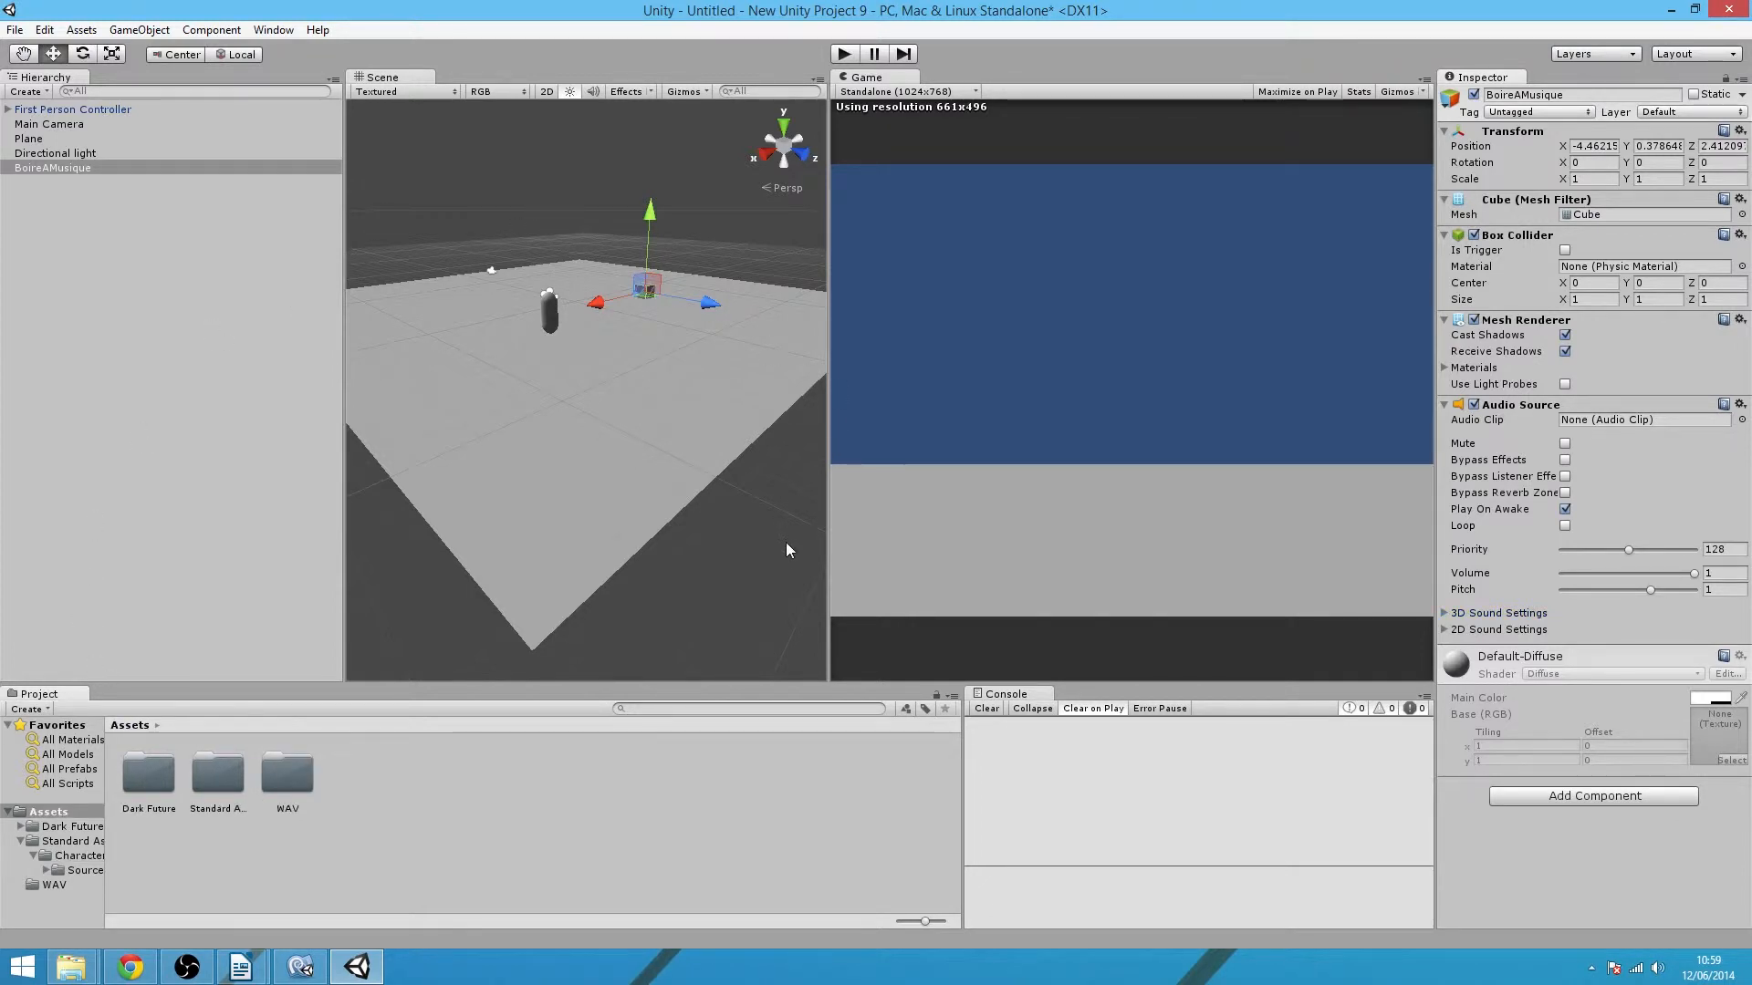
{"action": "double_click", "coordinate": [150, 772]}
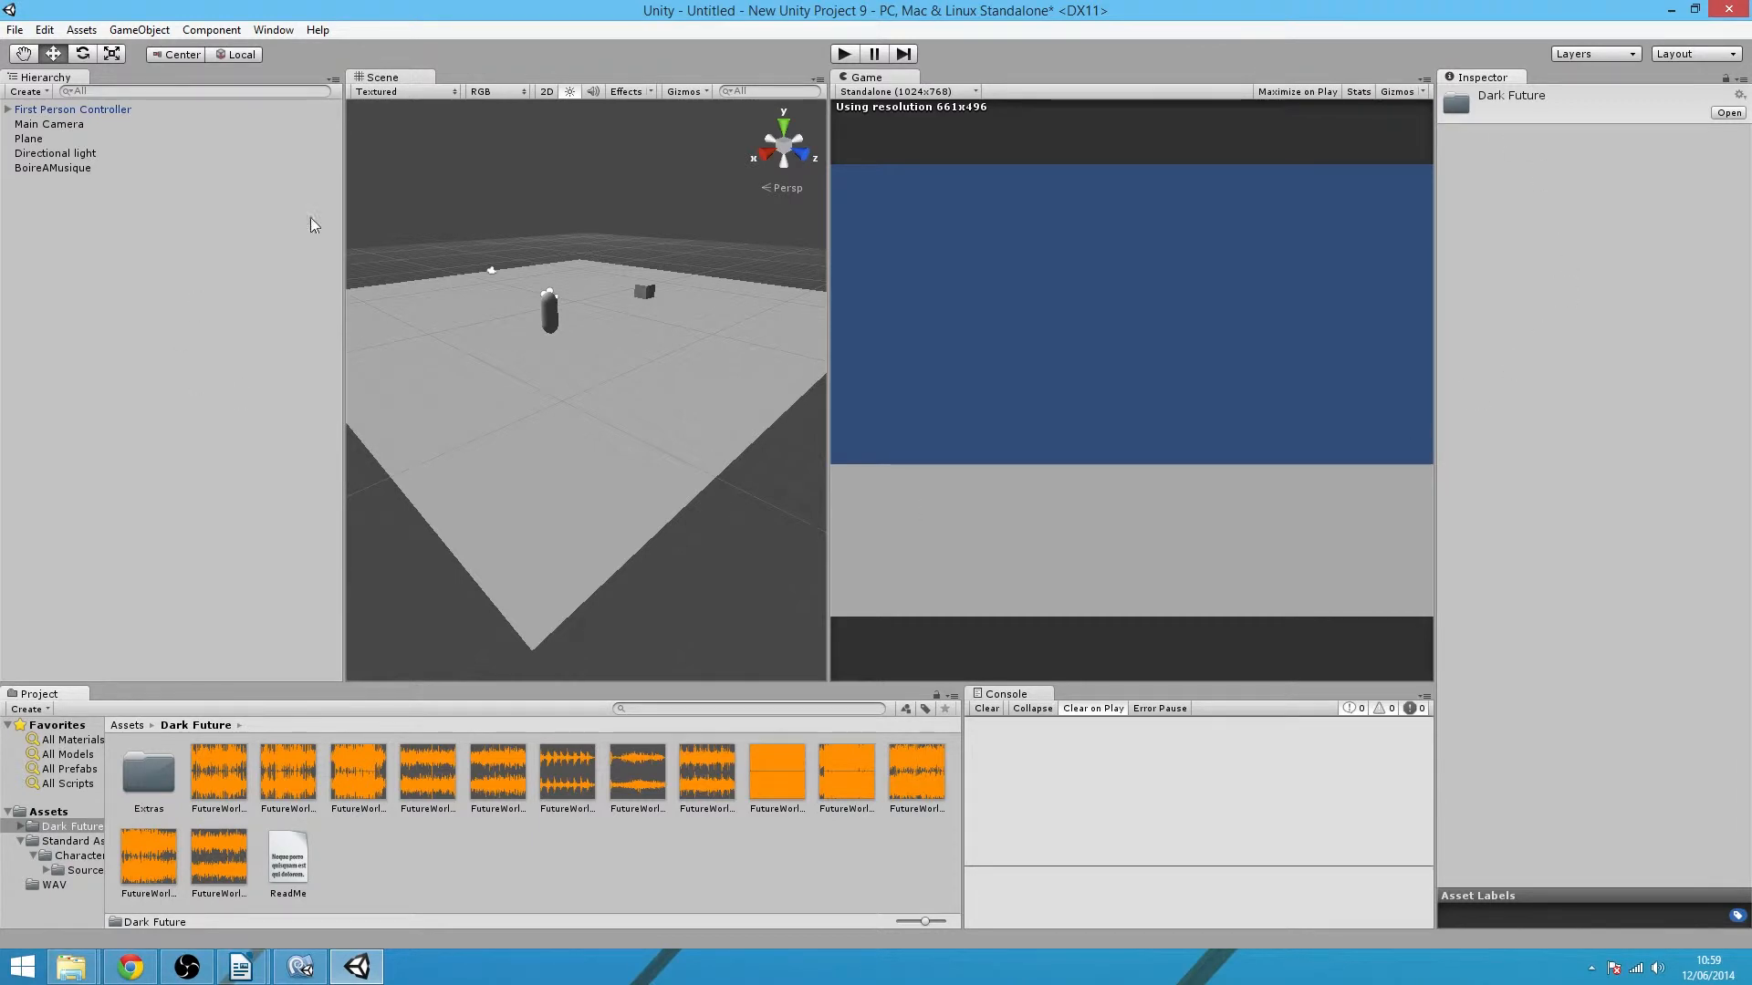
{"action": "left_click", "coordinate": [693, 764]}
{"action": "double_click", "coordinate": [691, 758]}
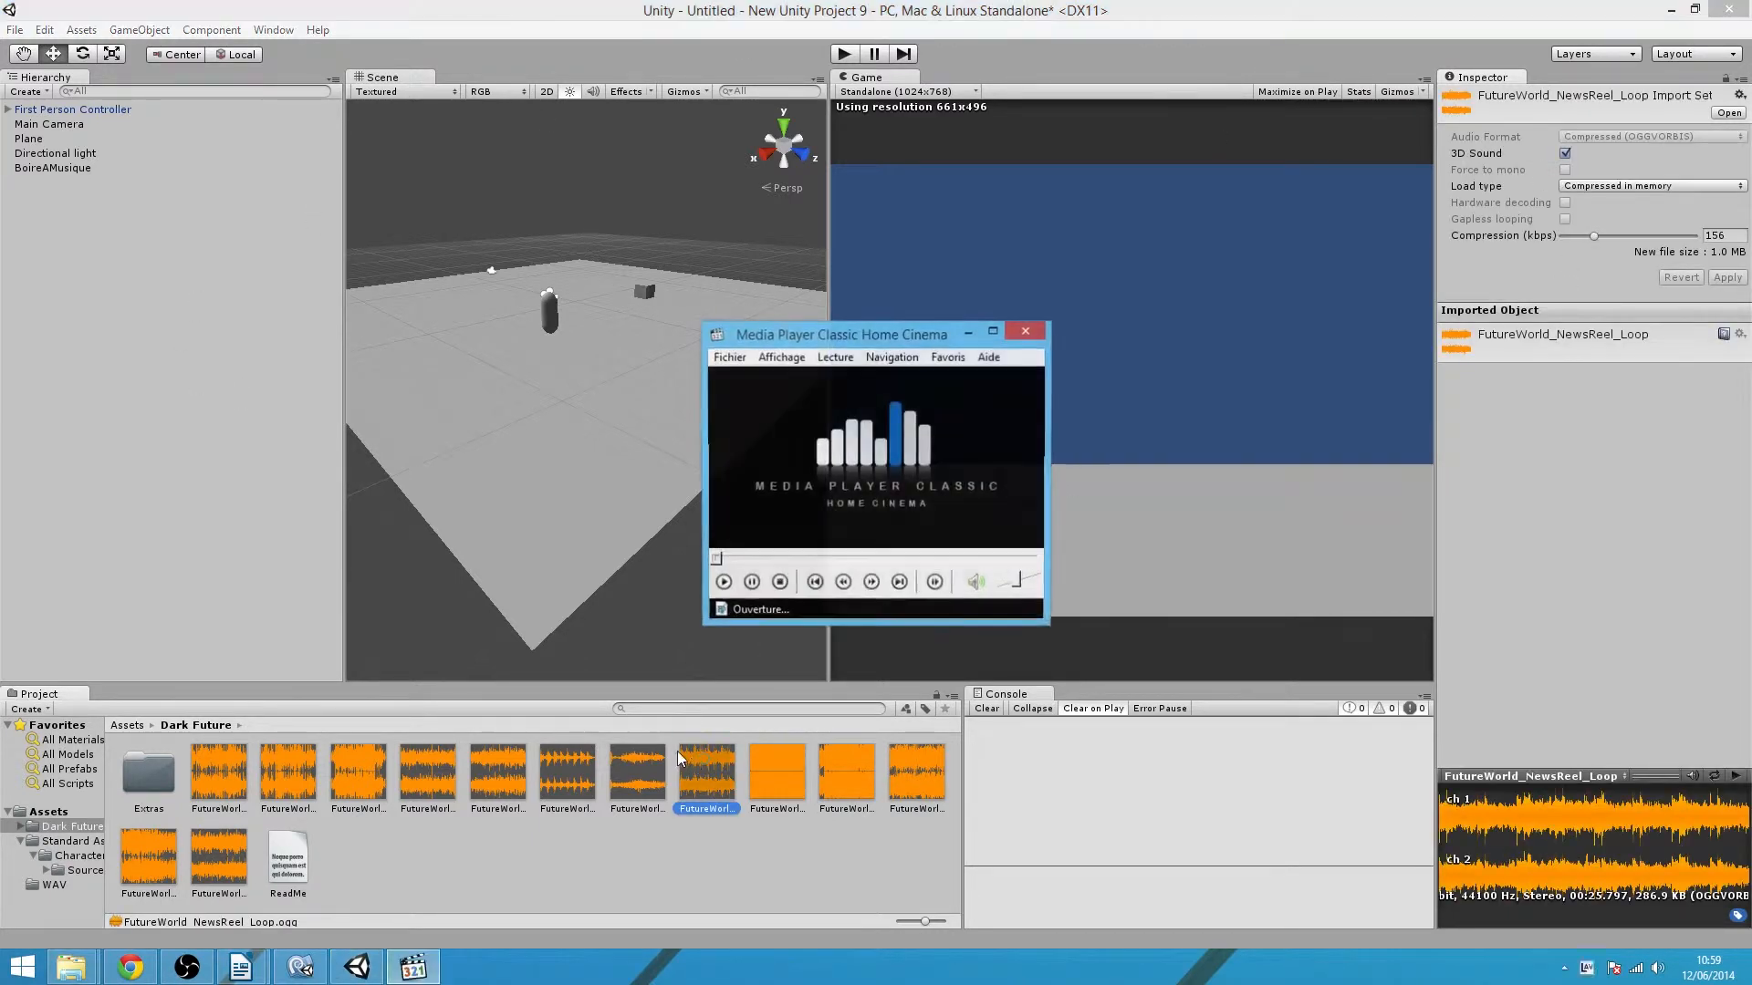
{"action": "left_click", "coordinate": [1025, 421]}
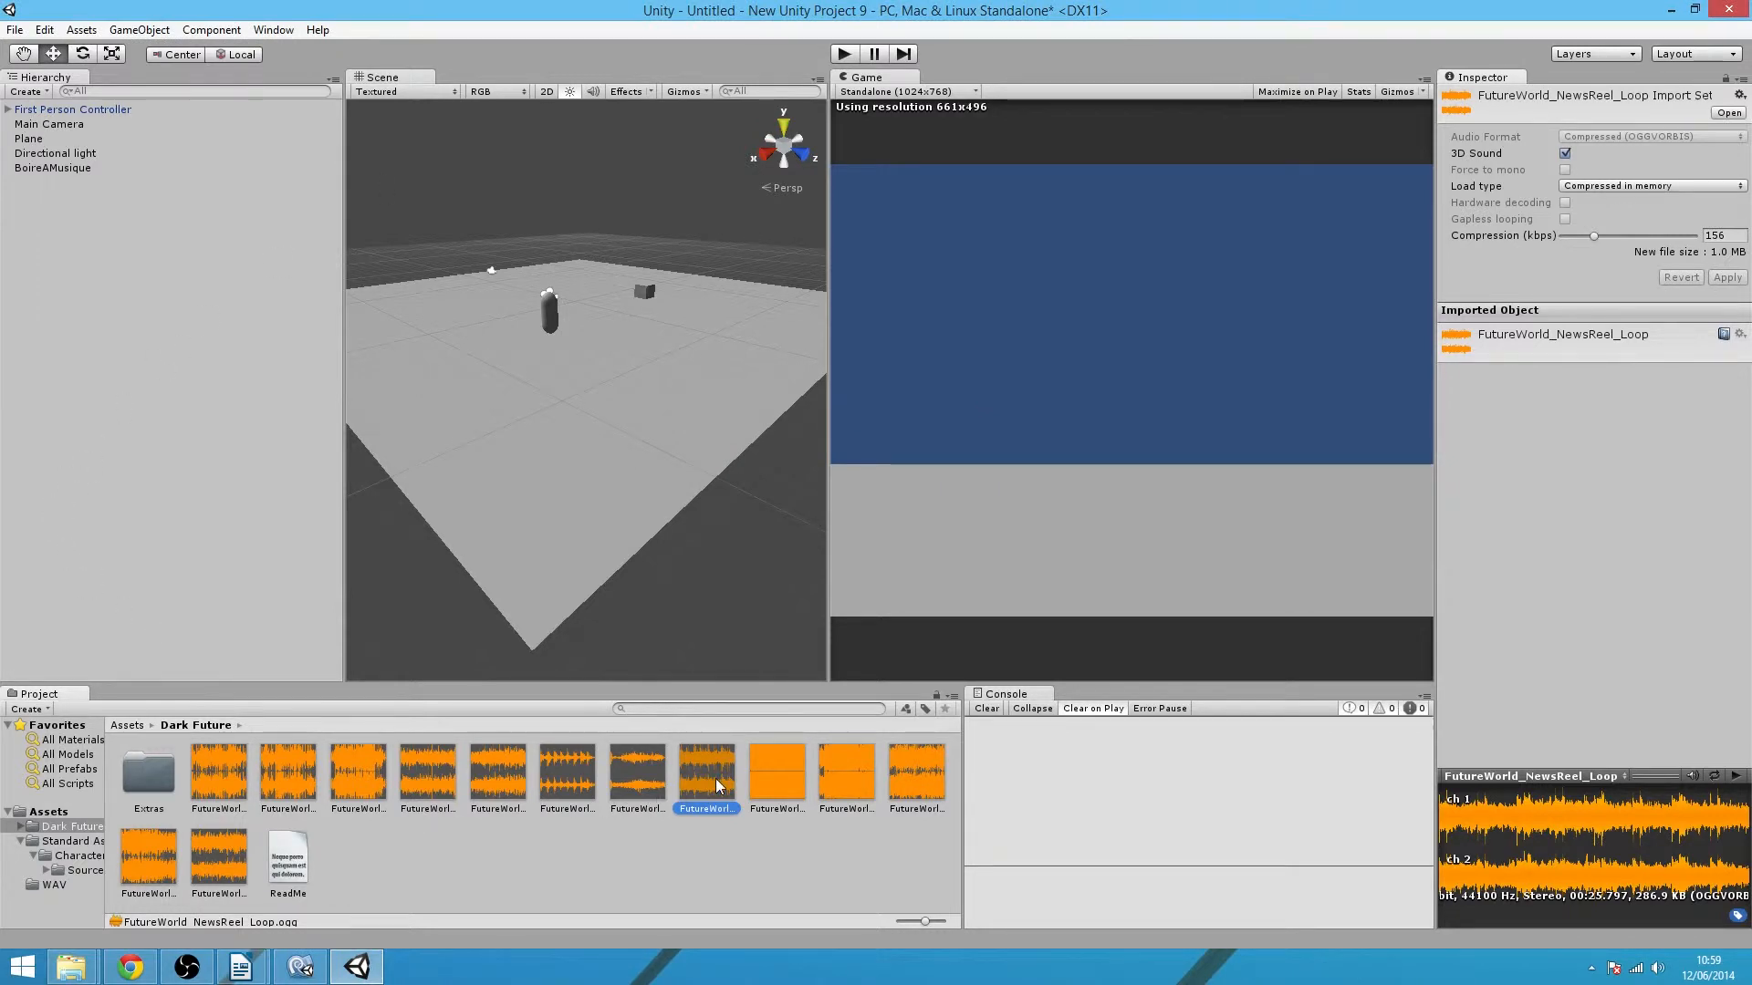
- Assign the FutureWorld_NewsReel_Loop clip as the audio clip of the BoireAMusique cube's Audio Source
{"action": "left_click", "coordinate": [50, 169]}
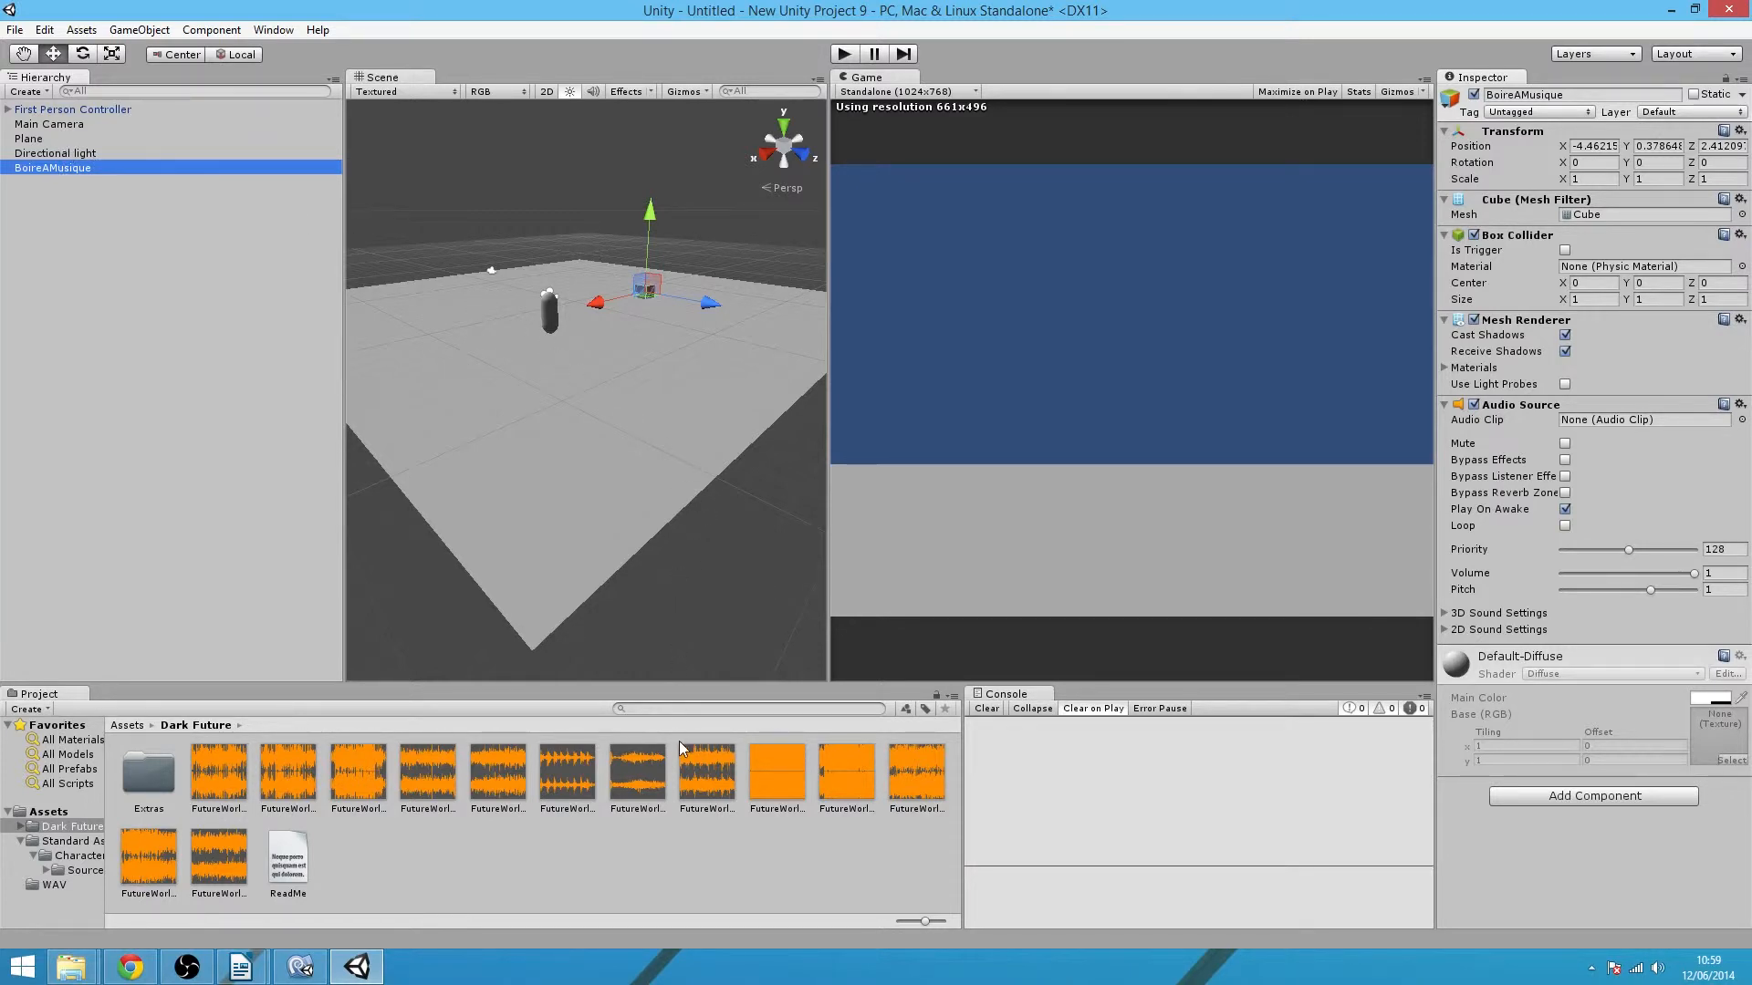
{"action": "left_click_drag", "start_coordinate": [707, 784], "coordinate": [1642, 427]}
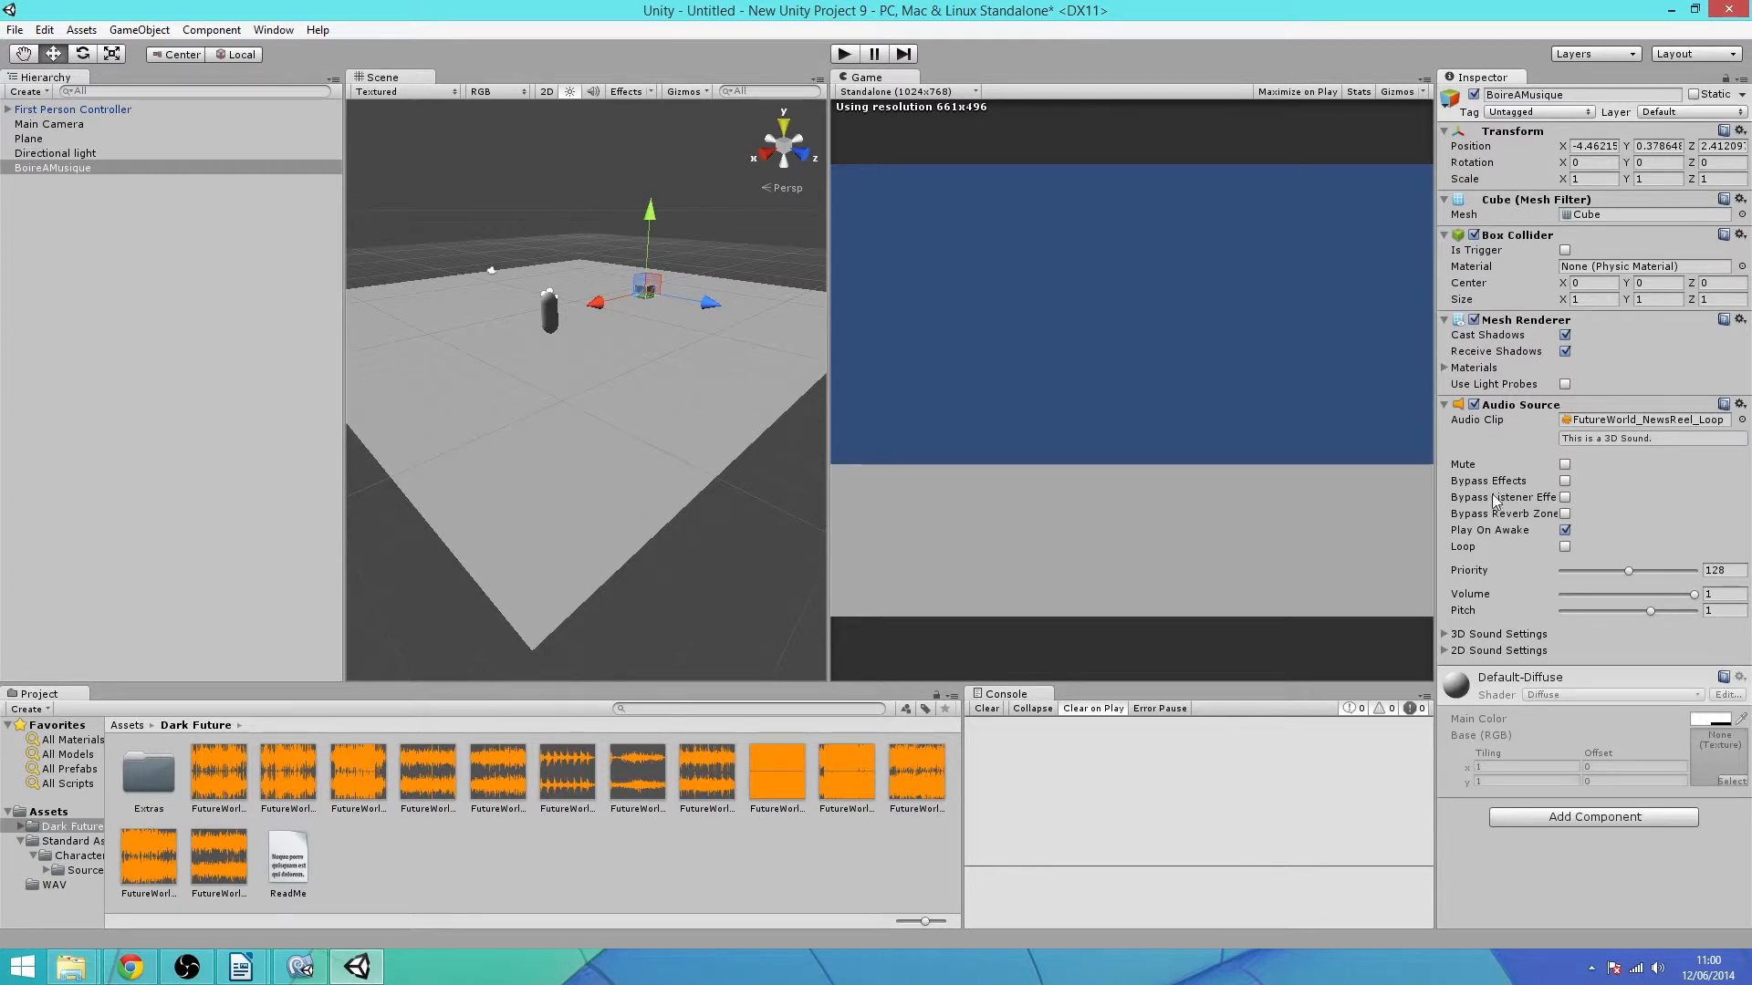
- Play the scene and walk the character up to the music box cube and back away to test its sound, stopping play mode
{"action": "left_click", "coordinate": [842, 56]}
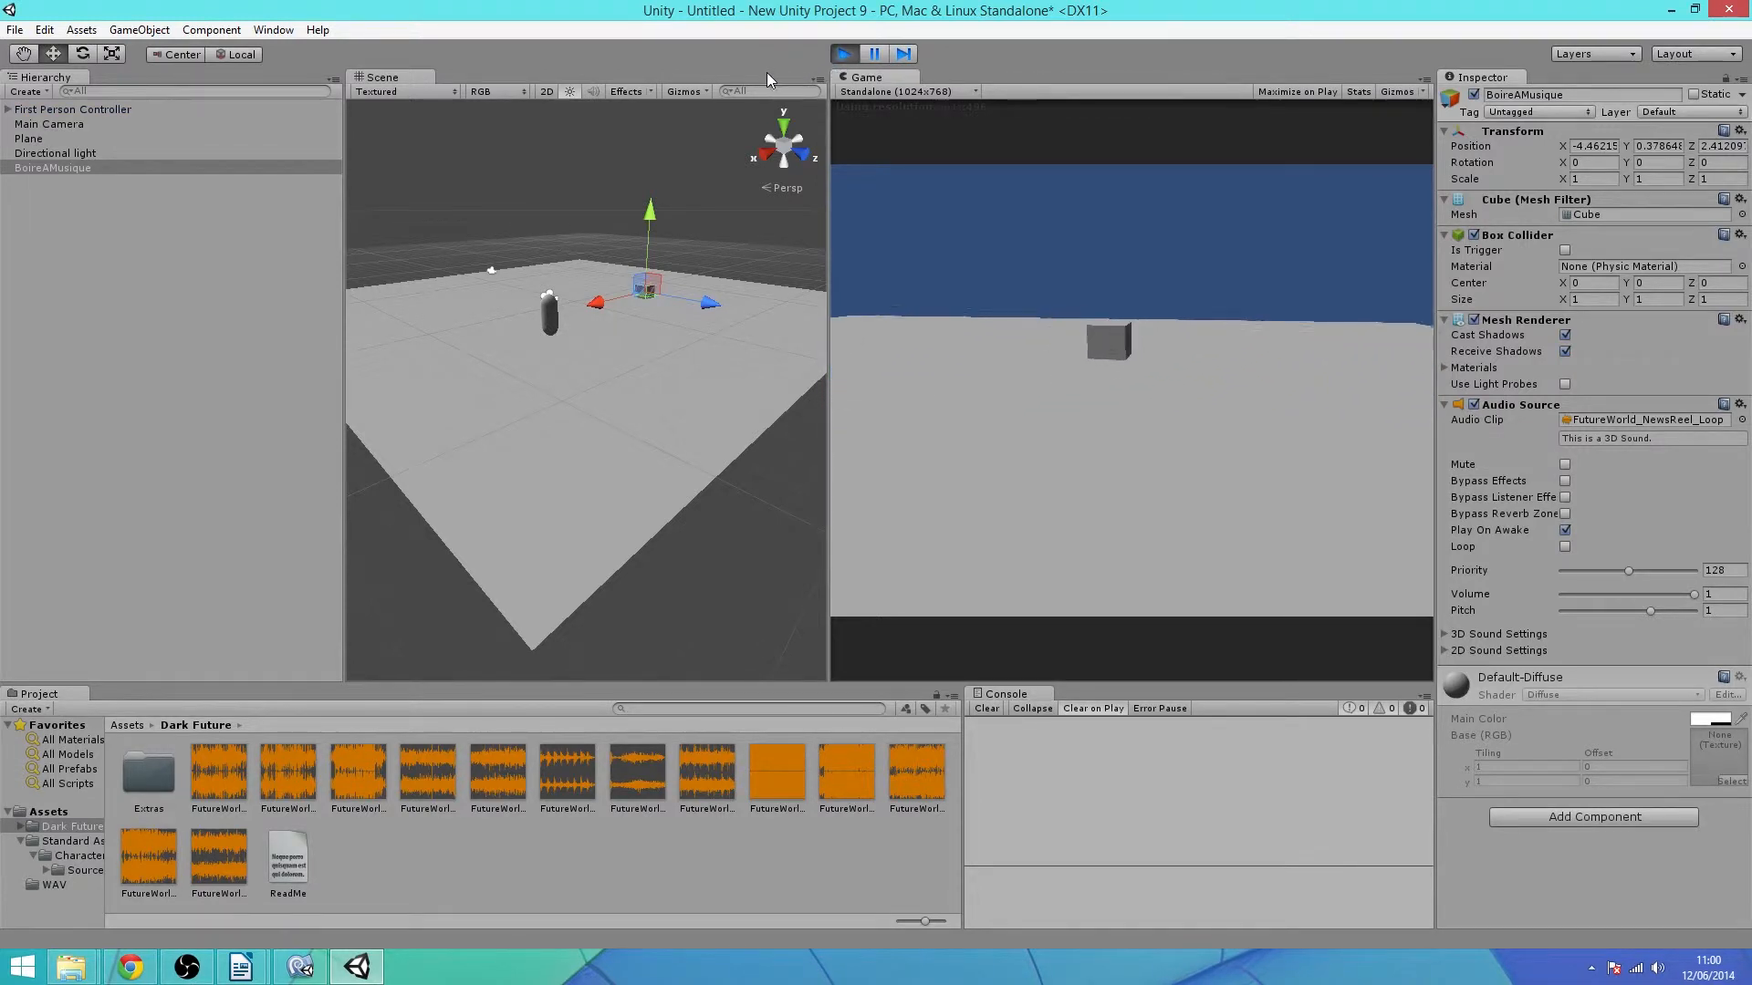
{"action": "key", "text": "w"}
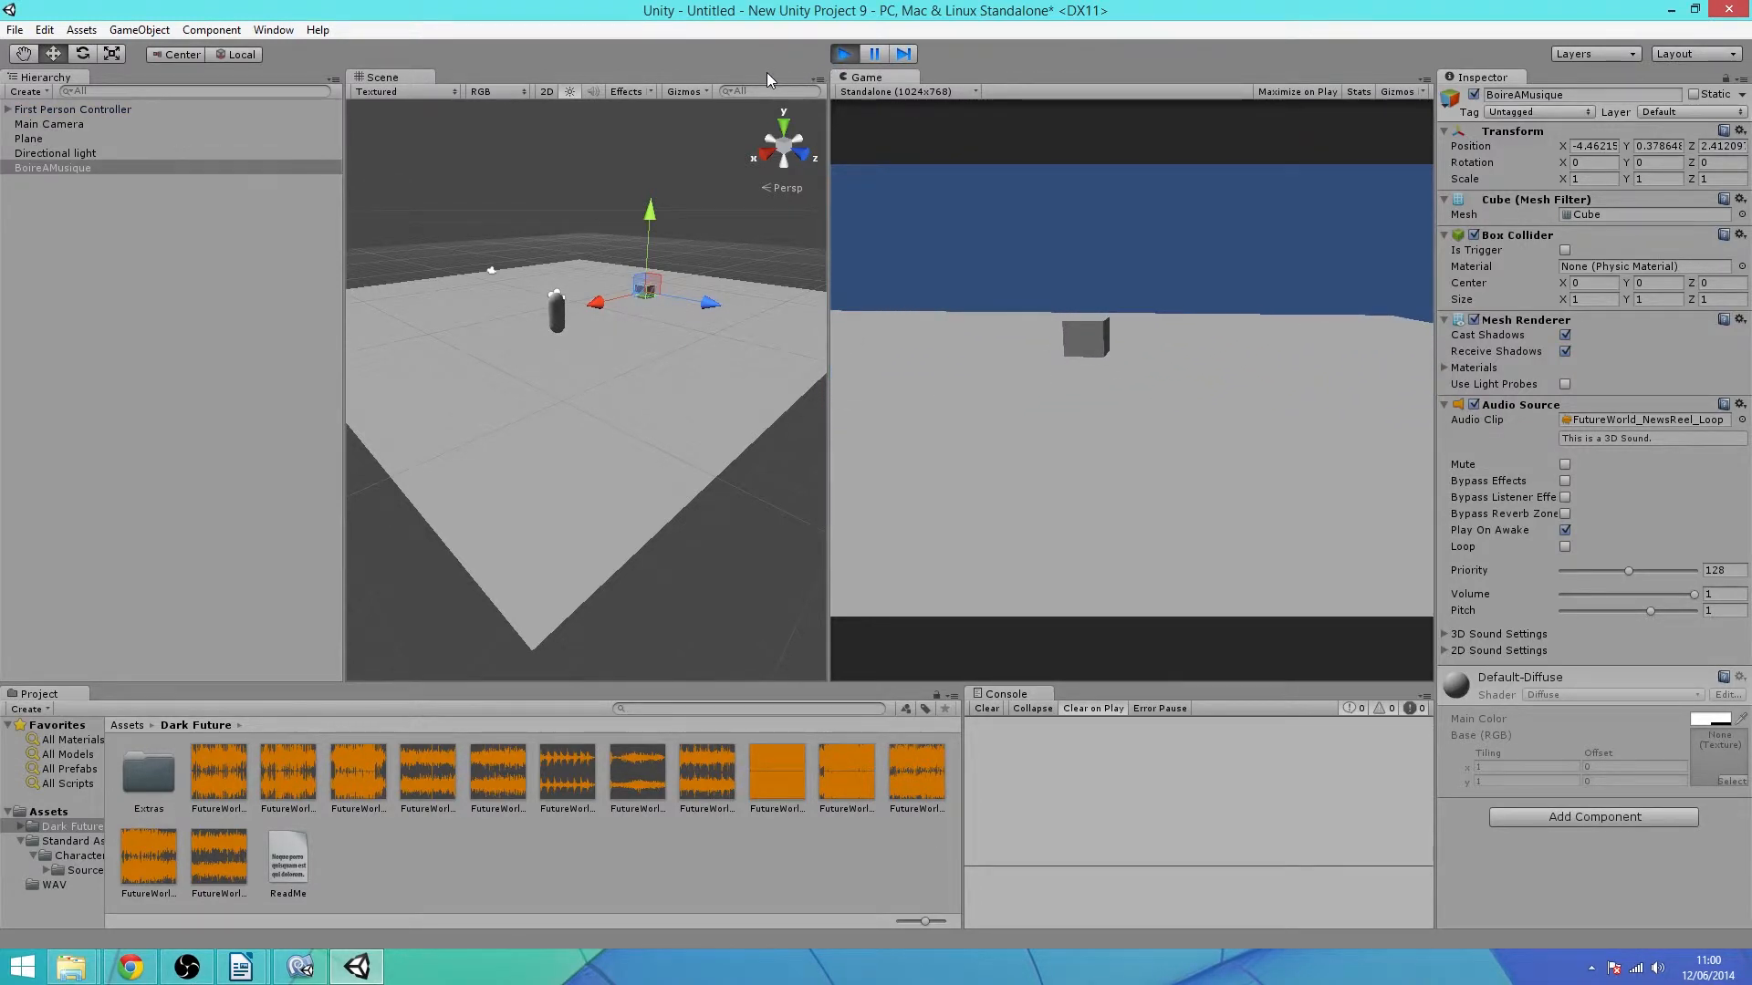
{"action": "key", "text": "w"}
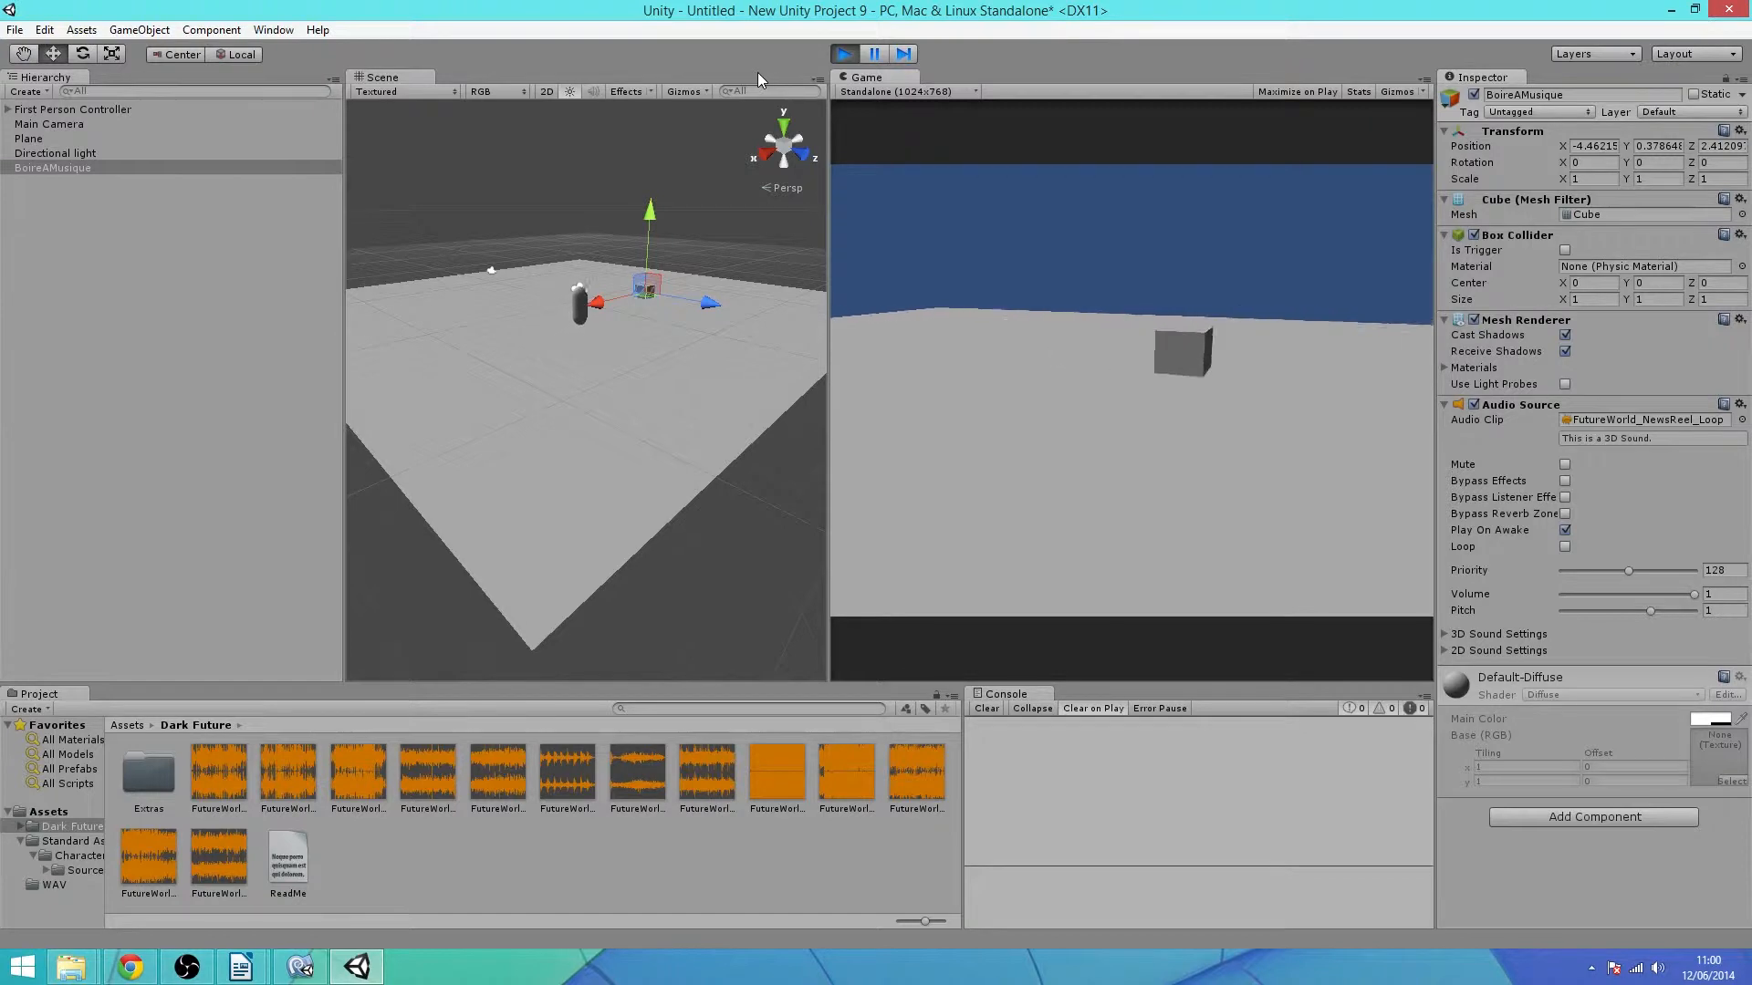
{"action": "key", "text": "w"}
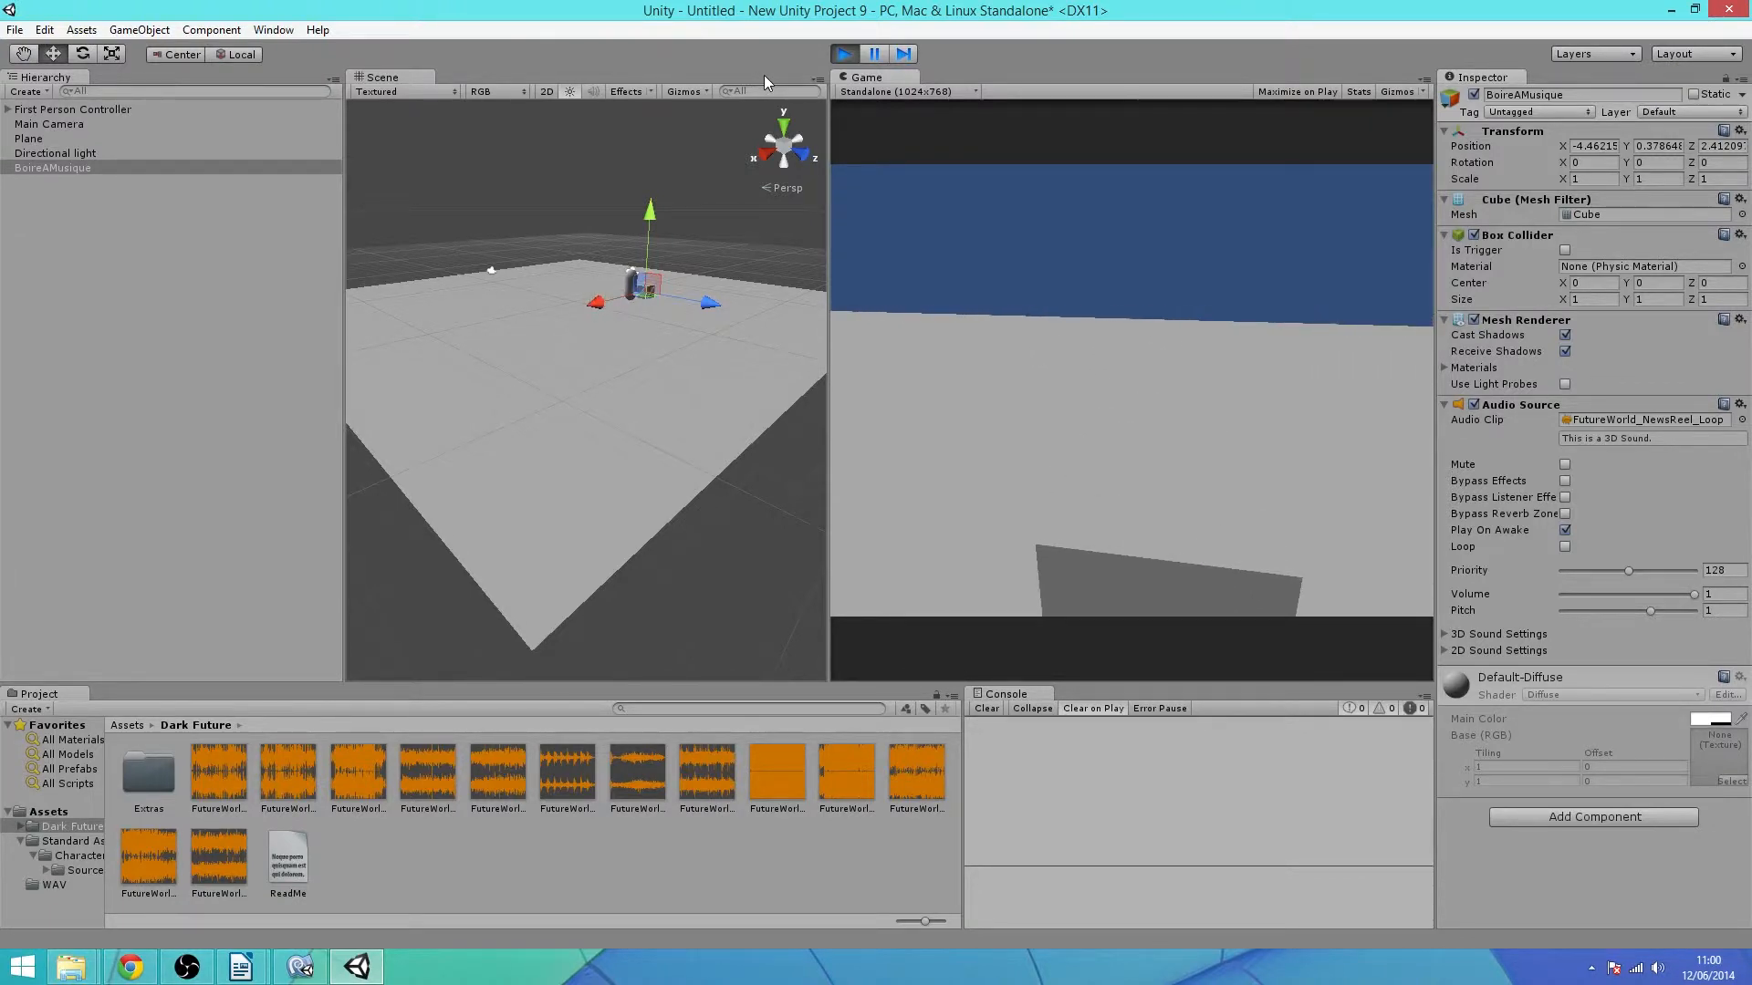
{"action": "key", "text": "s"}
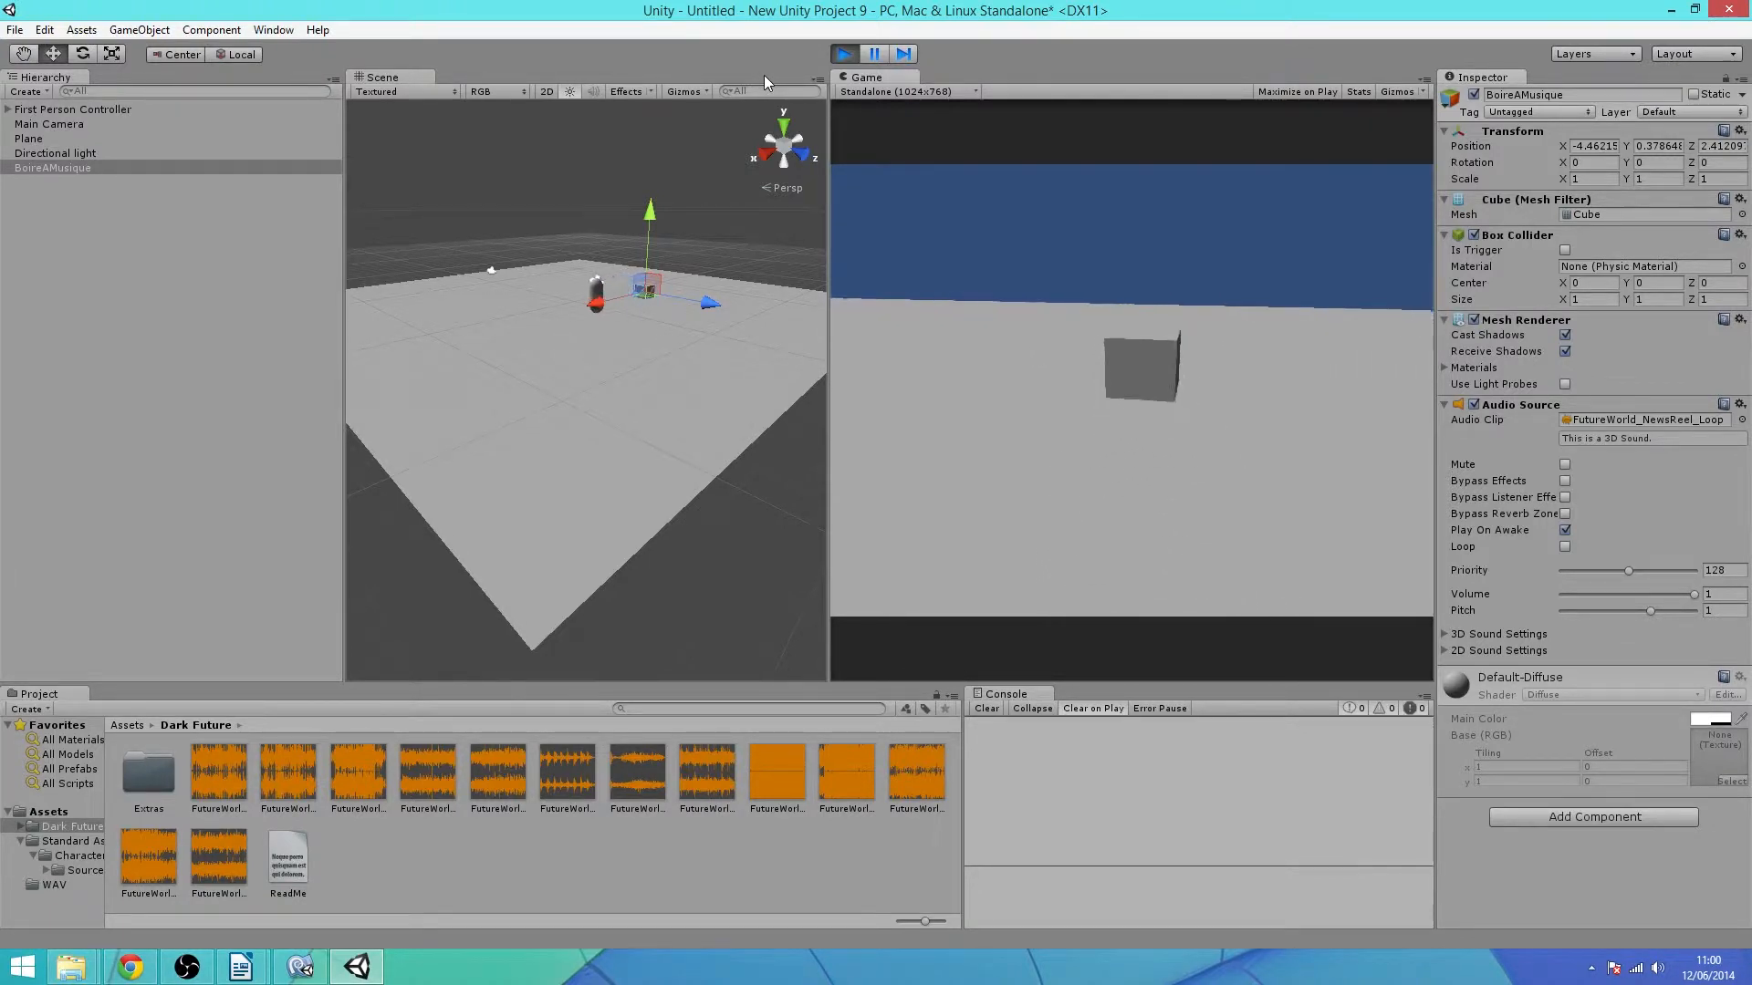
{"action": "key", "text": "s"}
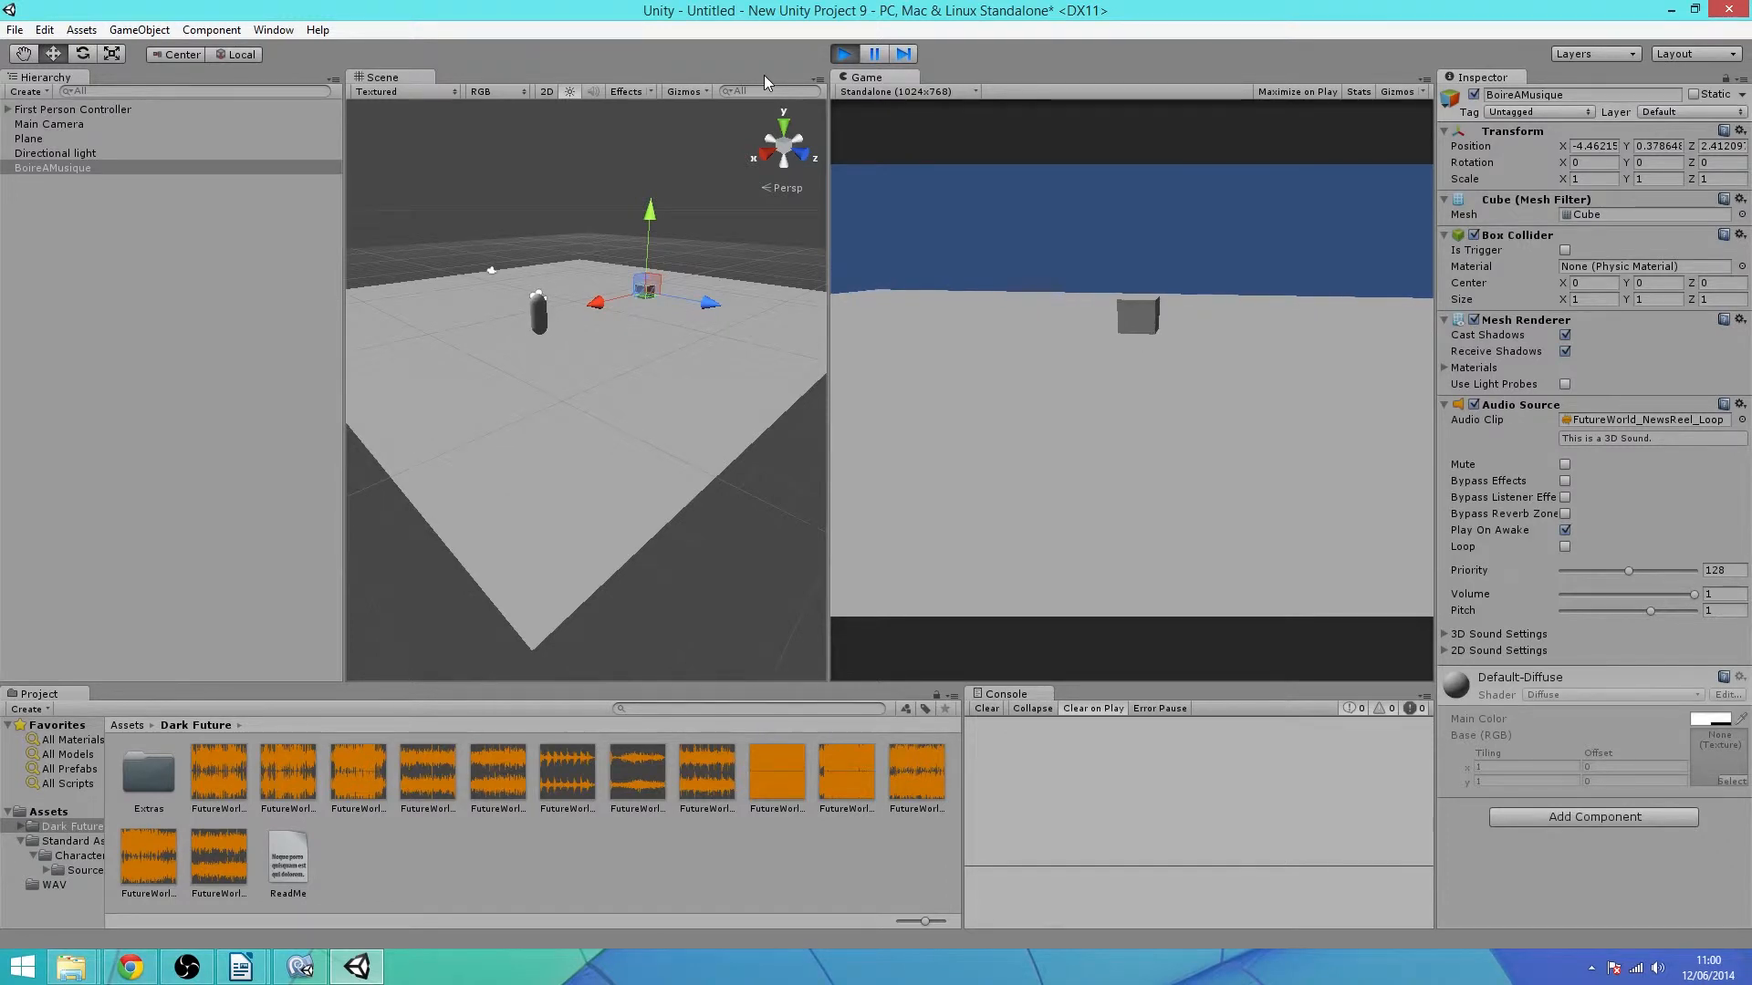
{"action": "left_click", "coordinate": [846, 54]}
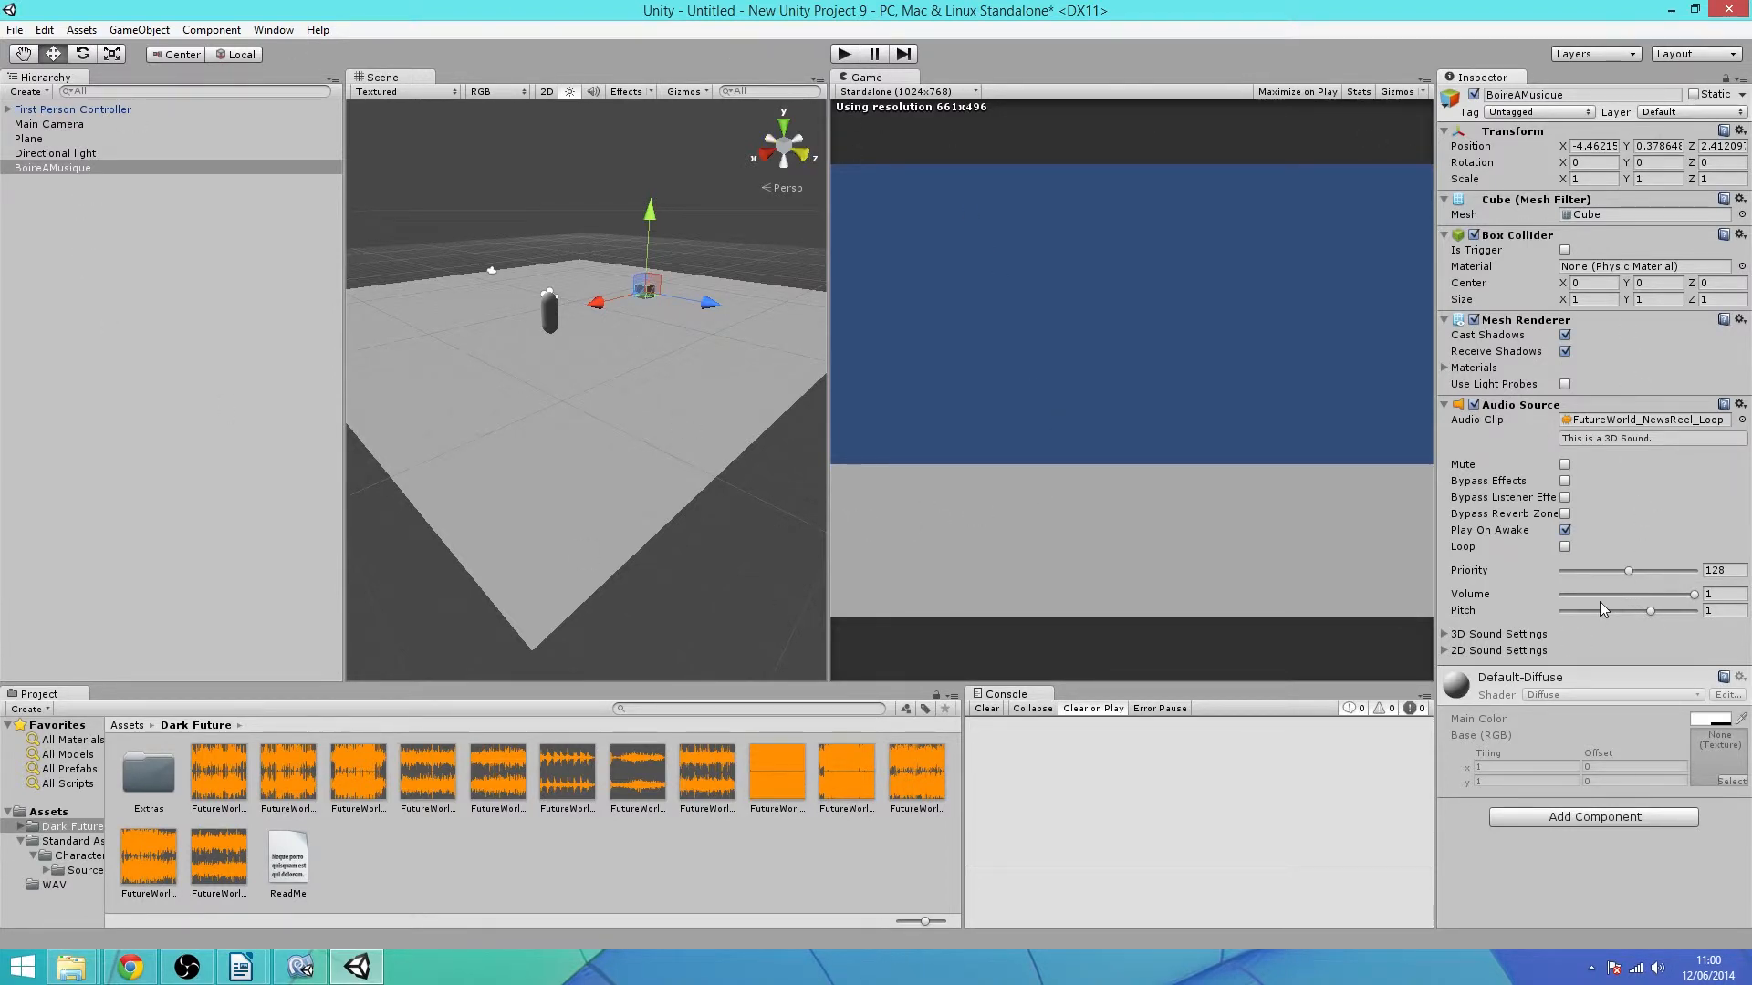
- Try a pitch of 2.96 at volume 1 on the cube's Audio Source in a brief play test, restoring the pitch to 1
{"action": "left_click_drag", "start_coordinate": [1597, 597], "coordinate": [1717, 594]}
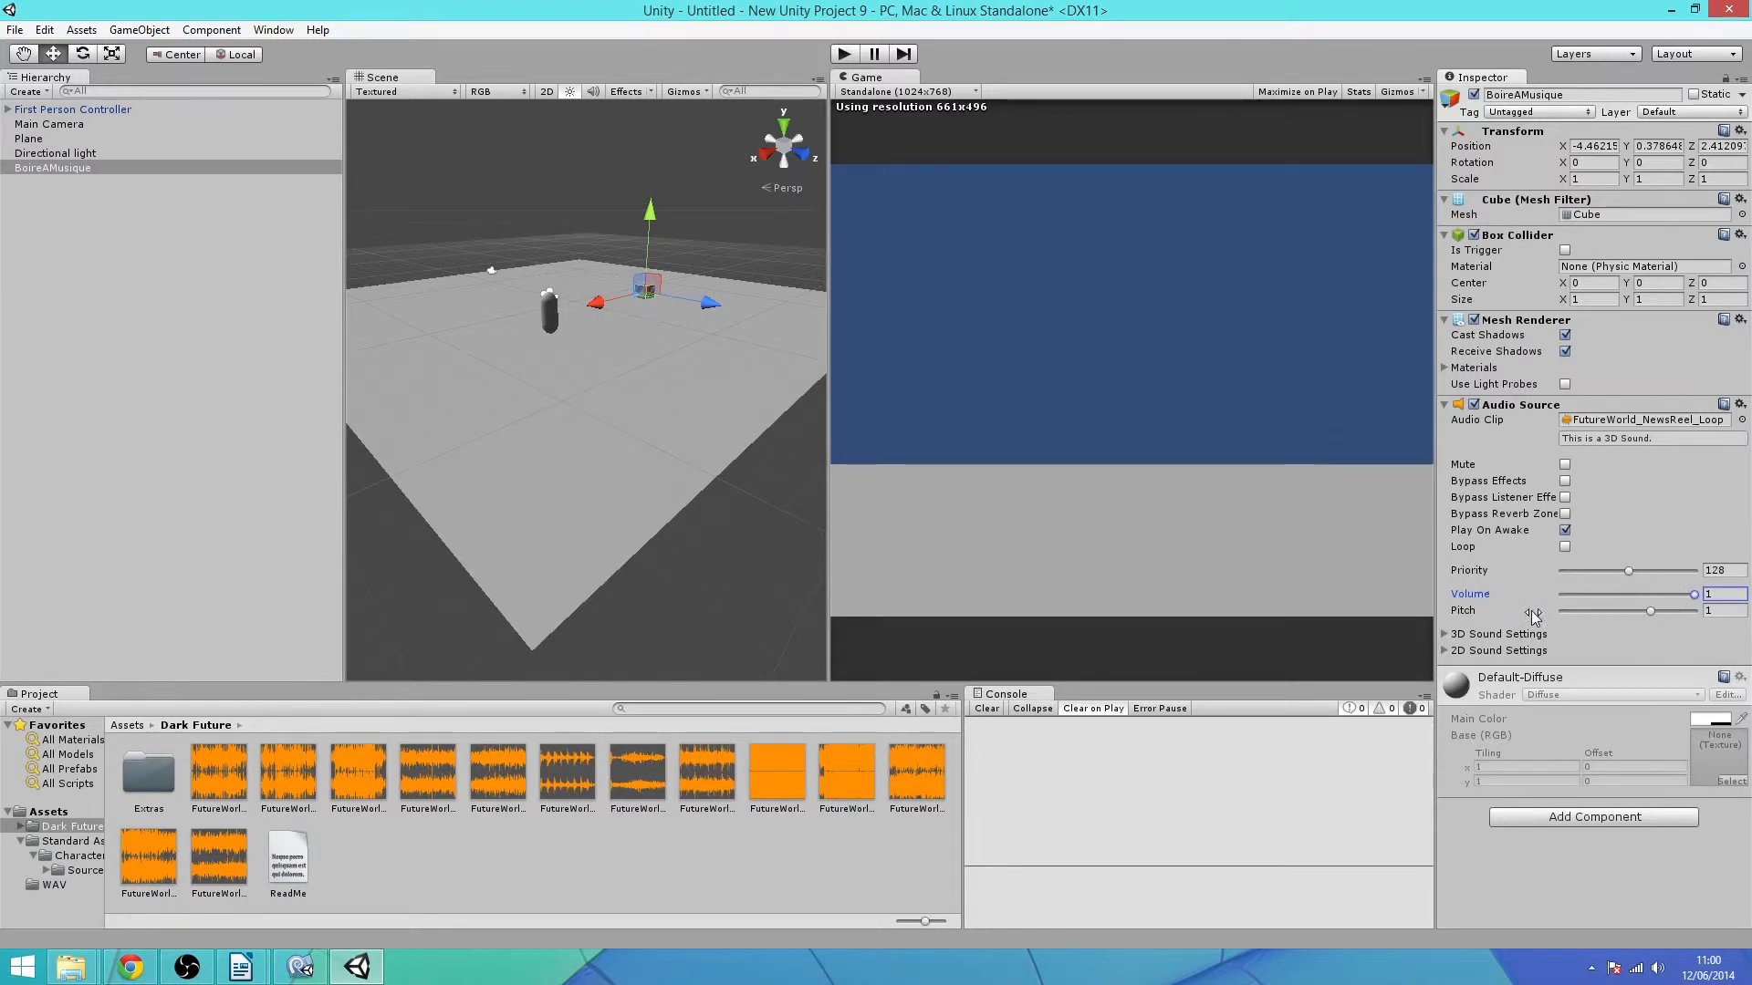
{"action": "left_click_drag", "start_coordinate": [1669, 615], "coordinate": [1698, 611]}
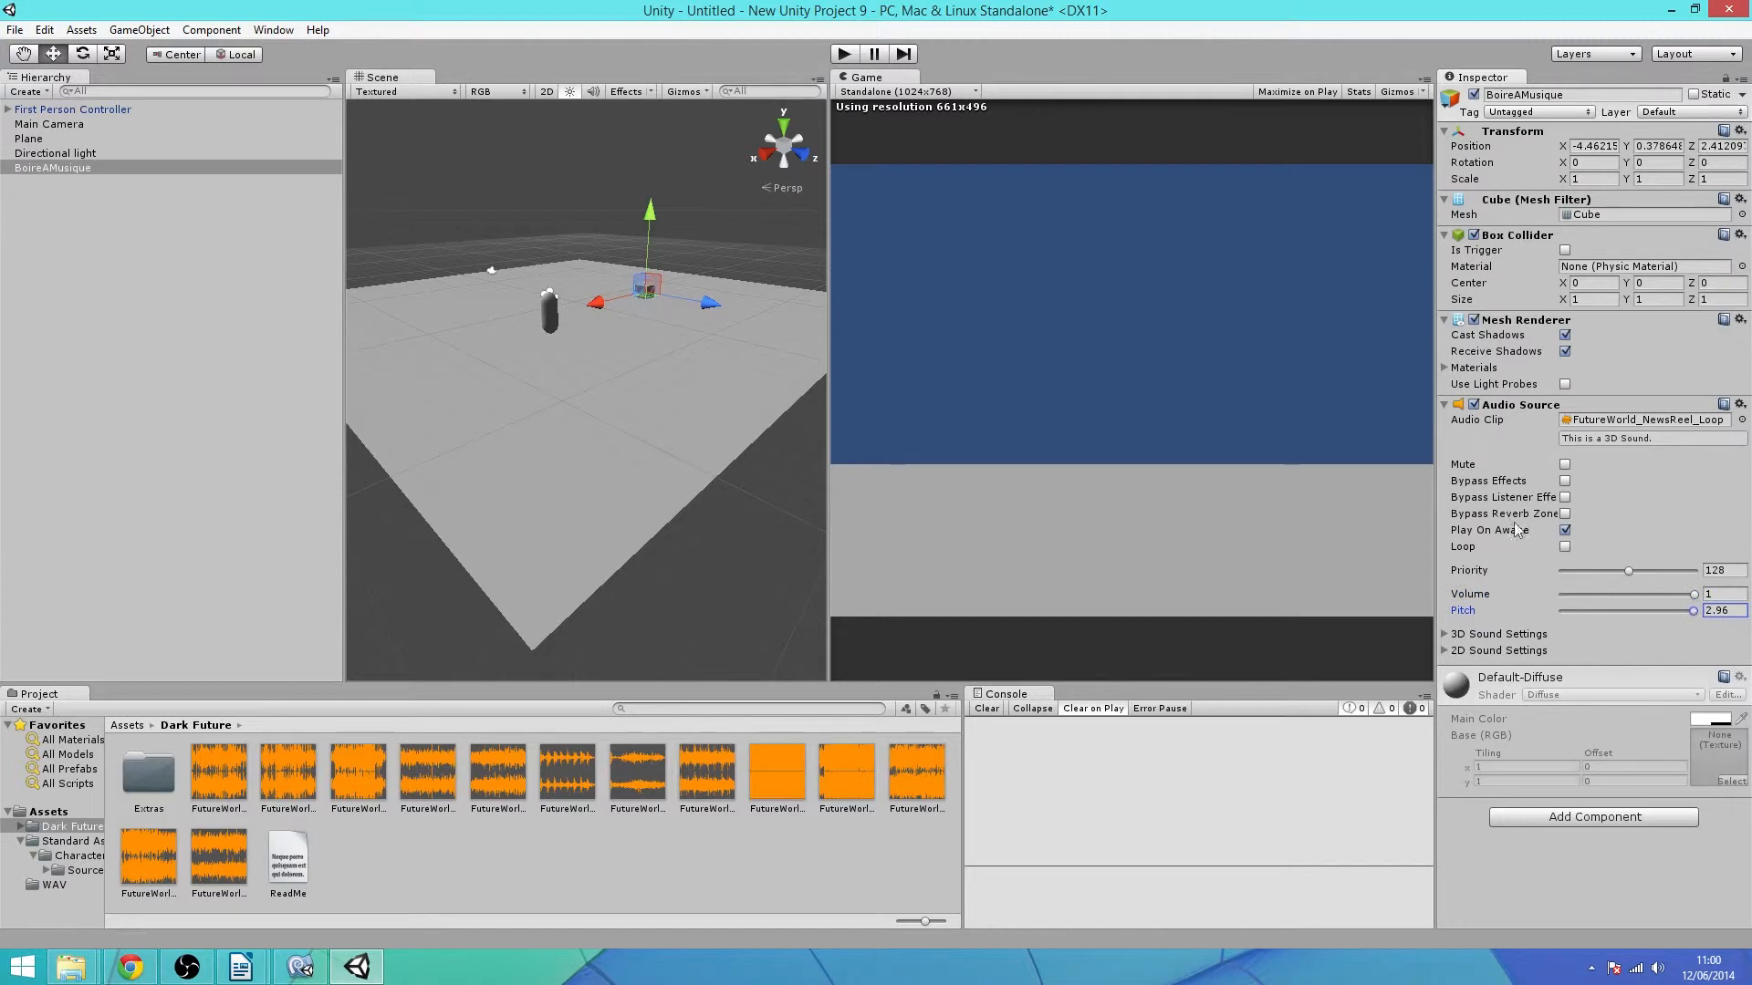
{"action": "left_click", "coordinate": [845, 54]}
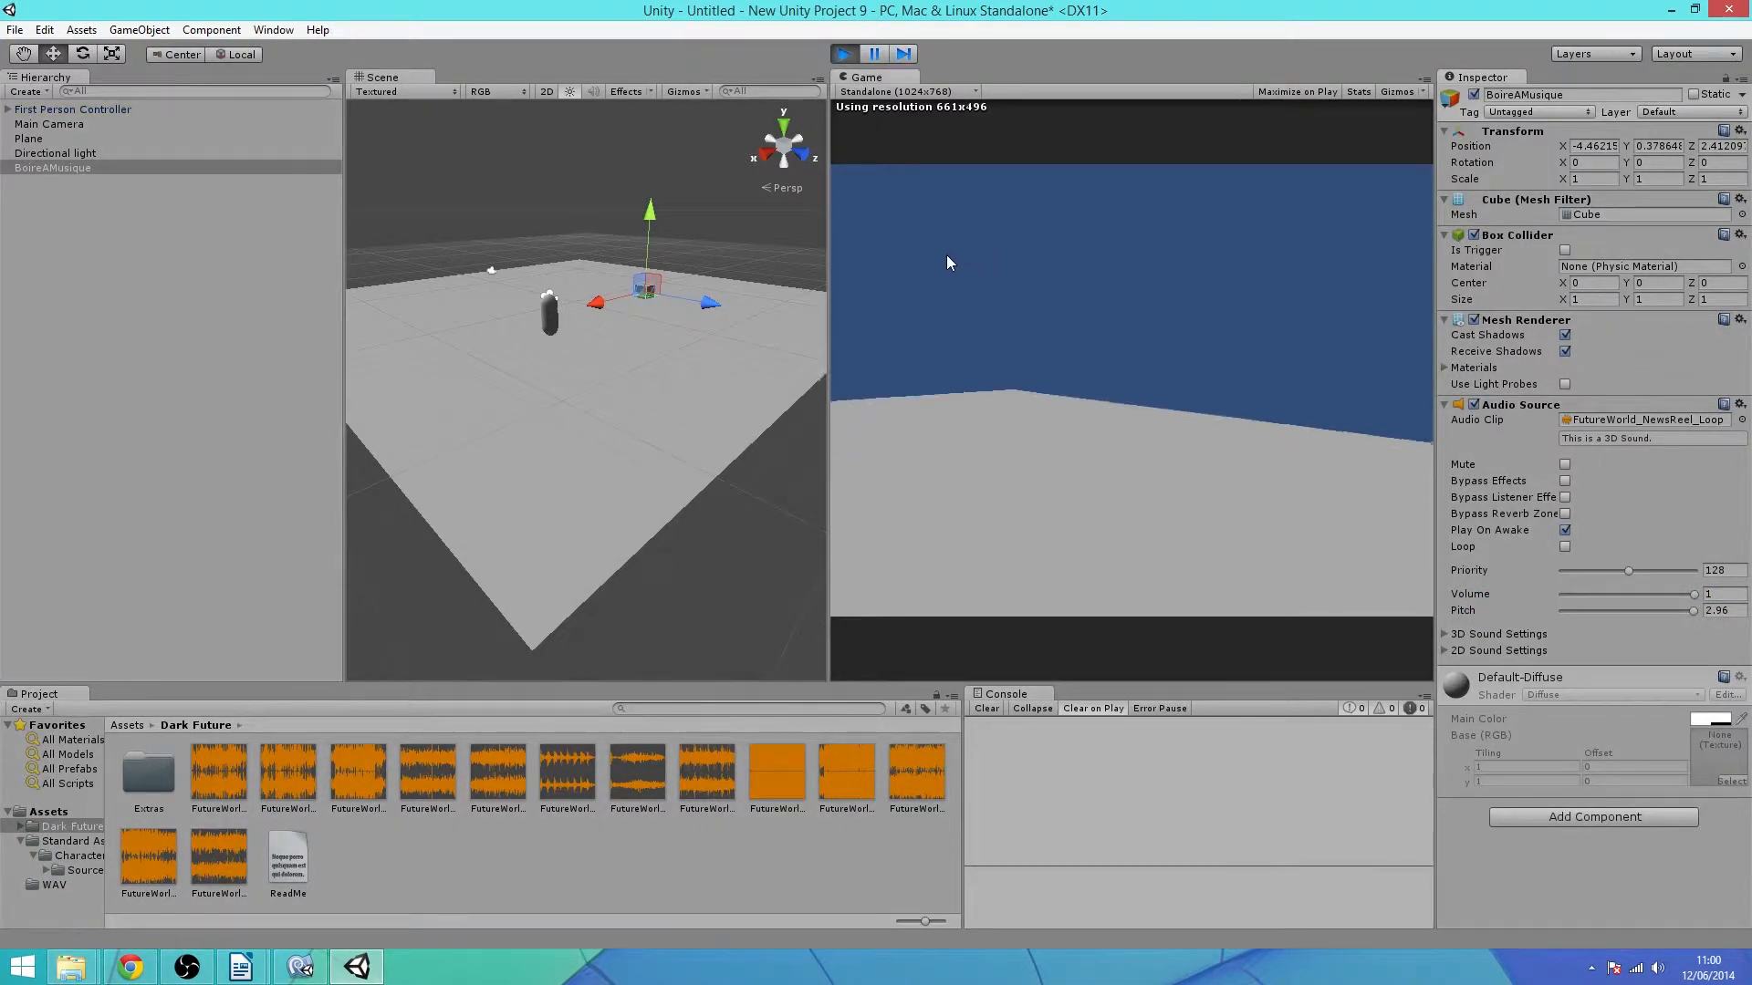
{"action": "left_click", "coordinate": [849, 58]}
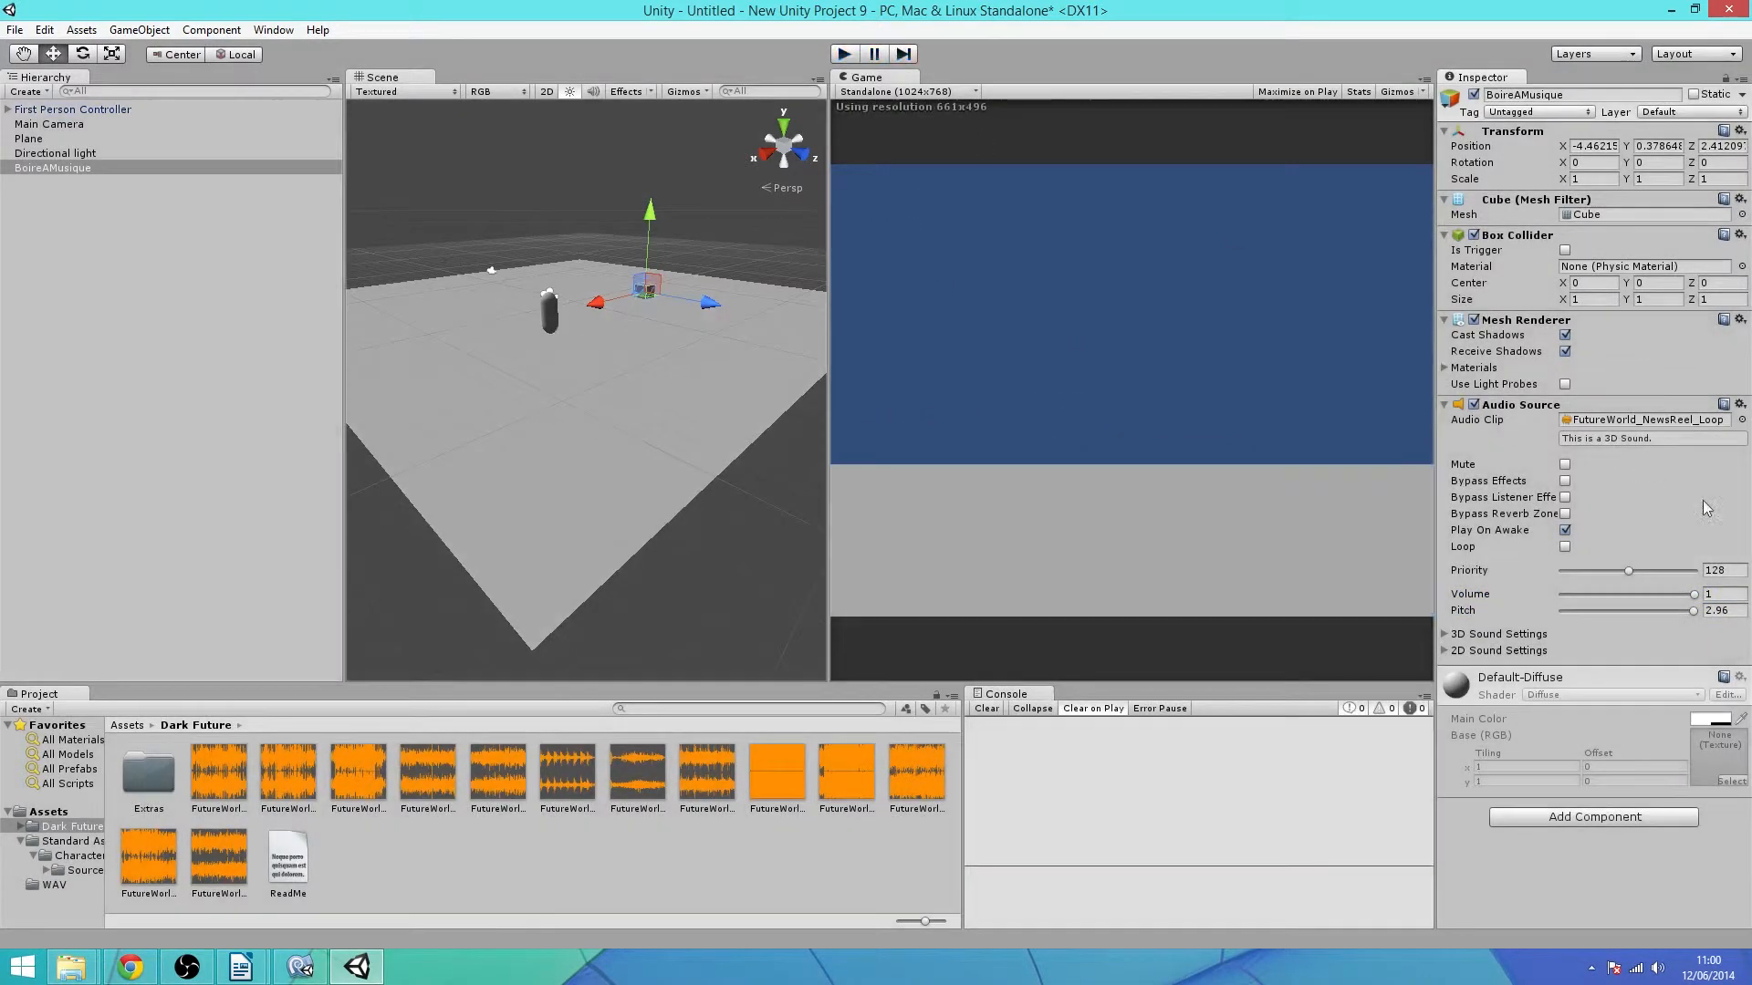
{"action": "left_click_drag", "start_coordinate": [1736, 611], "coordinate": [1690, 614]}
{"action": "type", "text": "1"}
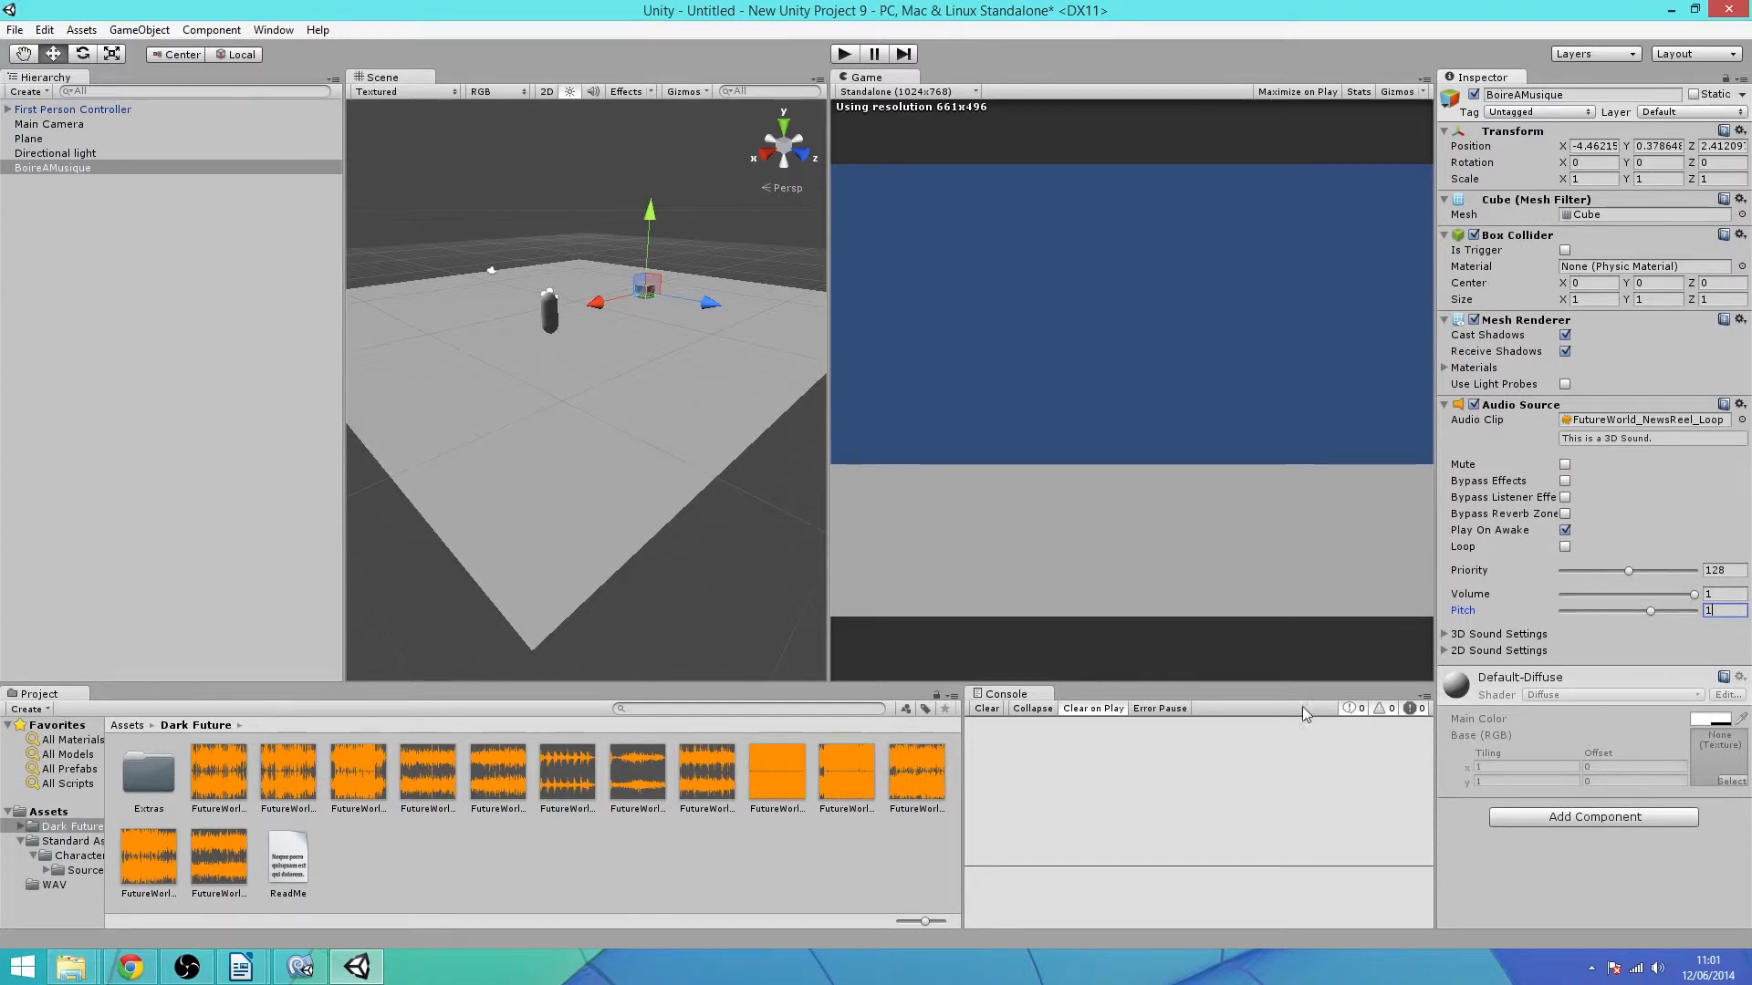
- Delete the standalone Main Camera from the scene
{"action": "middle_click_drag", "start_coordinate": [712, 529], "coordinate": [693, 643]}
{"action": "middle_click_drag", "start_coordinate": [573, 551], "coordinate": [627, 453]}
{"action": "middle_click_drag", "start_coordinate": [657, 325], "coordinate": [644, 535]}
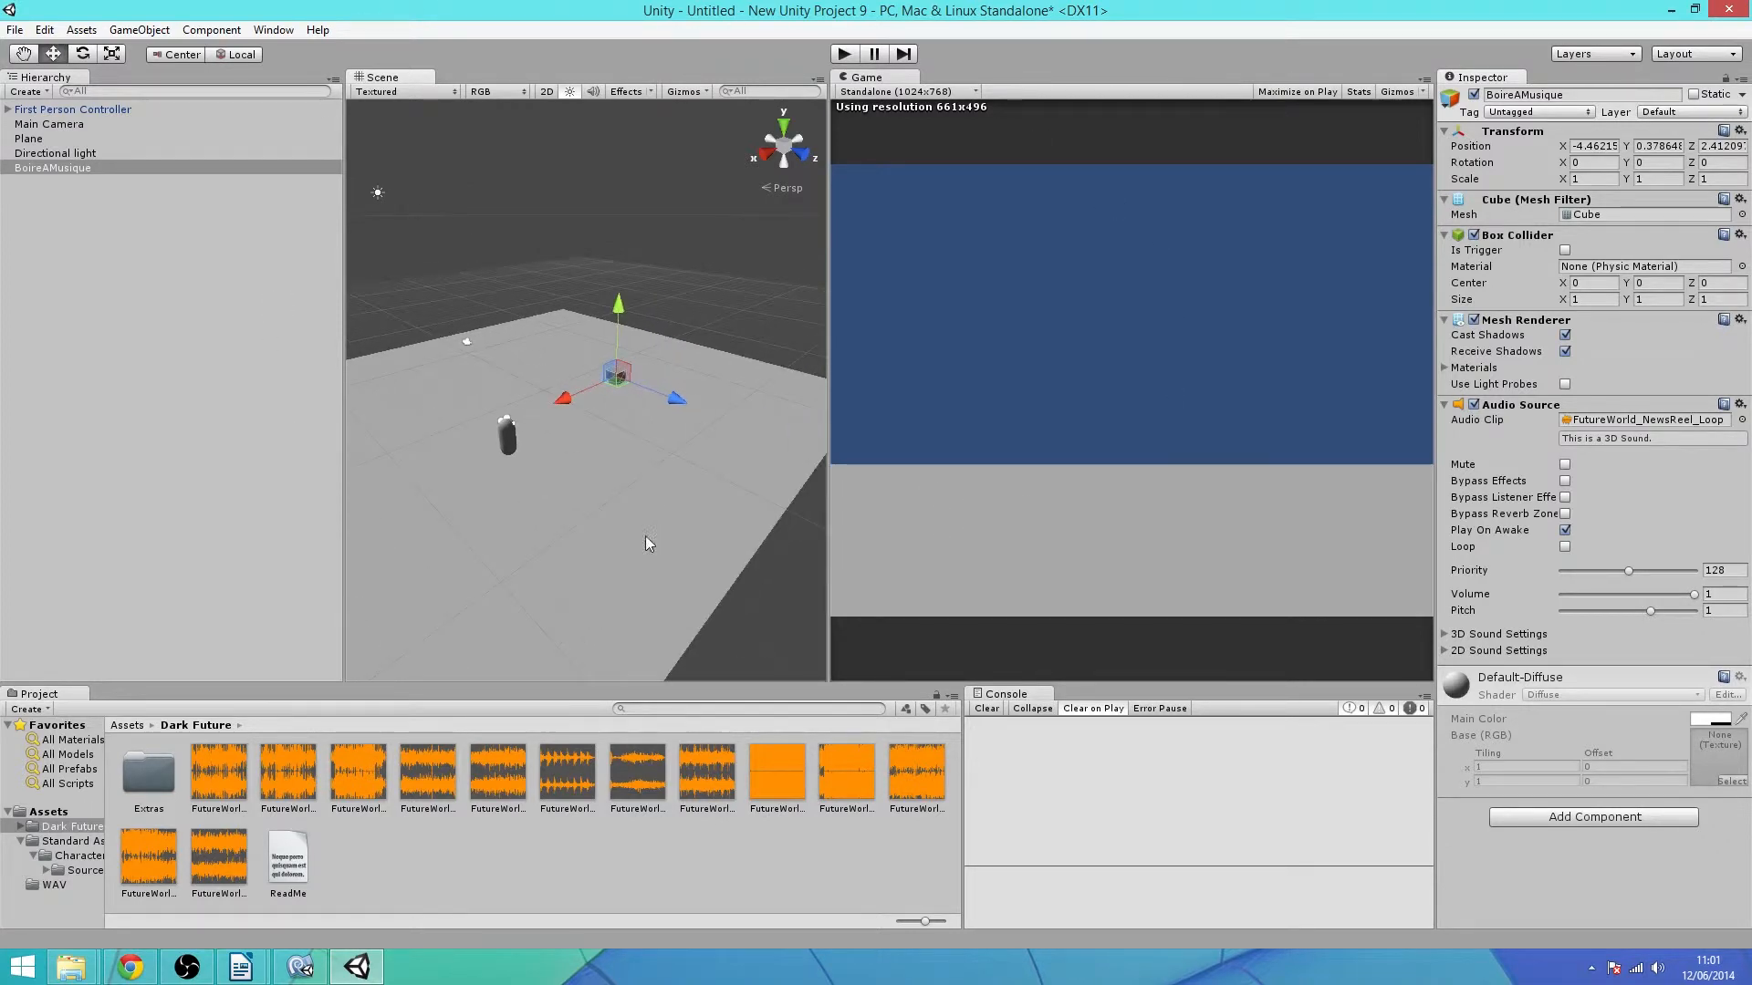
{"action": "middle_click_drag", "start_coordinate": [396, 547], "coordinate": [430, 560]}
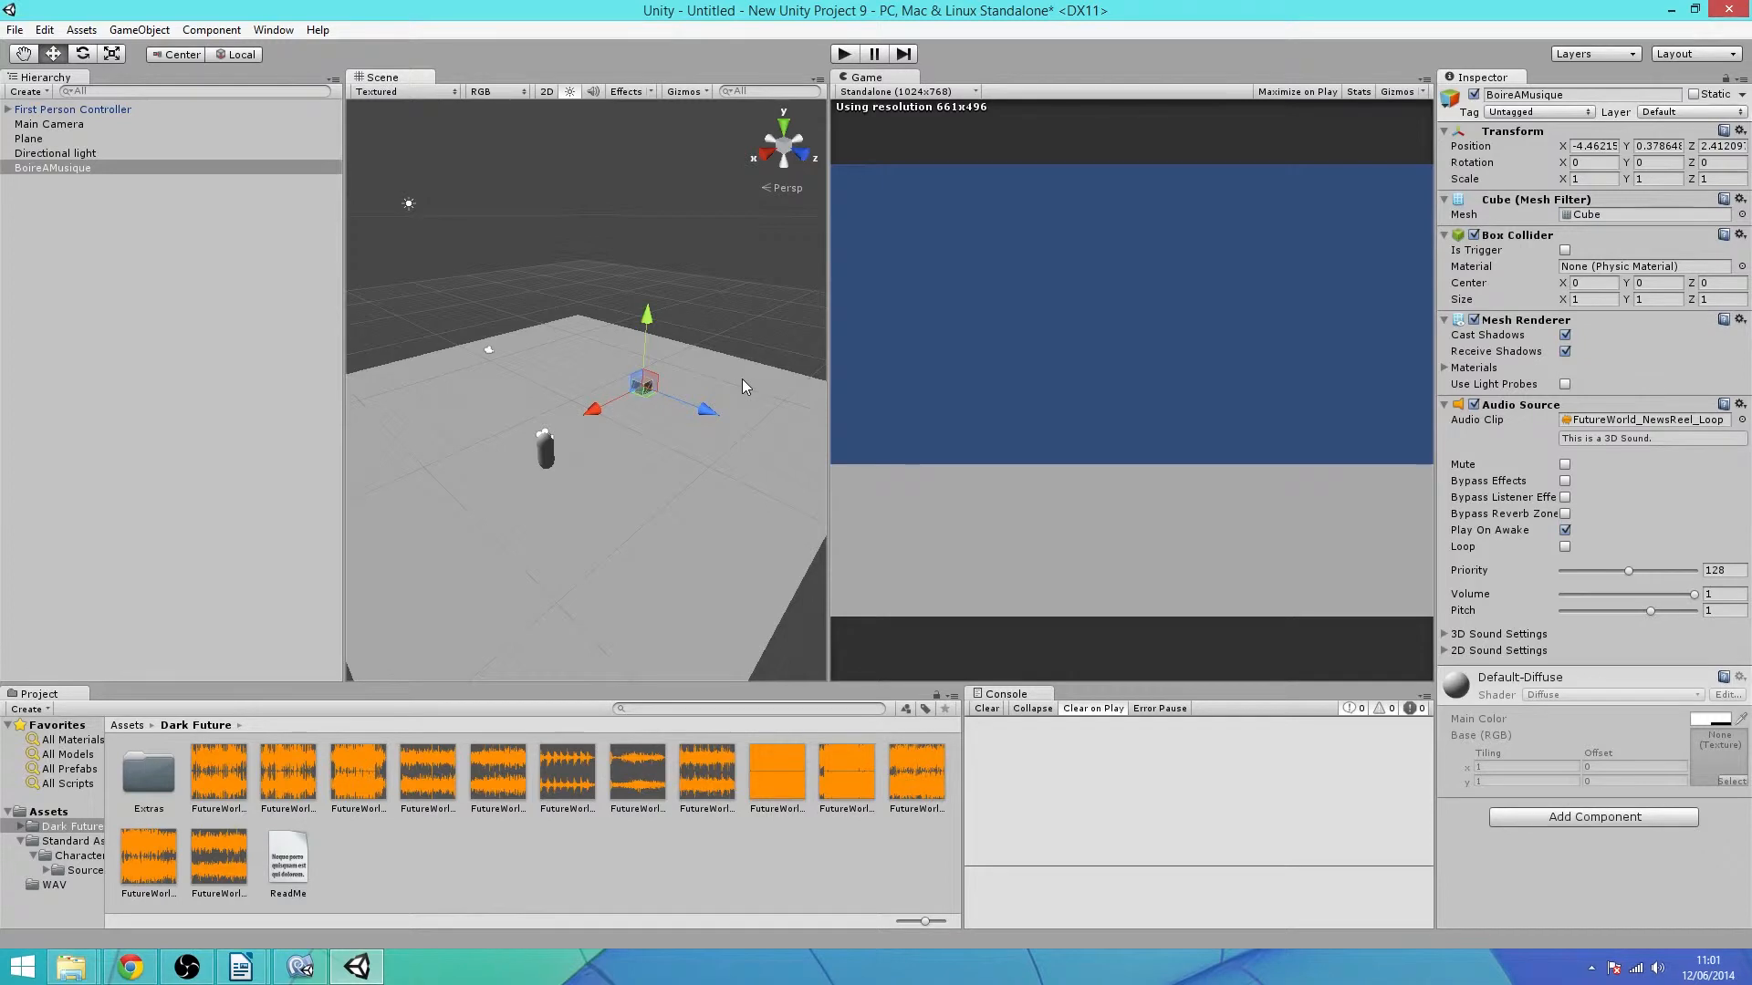
{"action": "mouse_move", "coordinate": [391, 427]}
{"action": "middle_mouse_down"}
{"action": "mouse_move", "coordinate": [386, 441]}
{"action": "mouse_move", "coordinate": [408, 433]}
{"action": "middle_mouse_up"}
{"action": "middle_click_drag", "start_coordinate": [527, 385], "coordinate": [573, 412]}
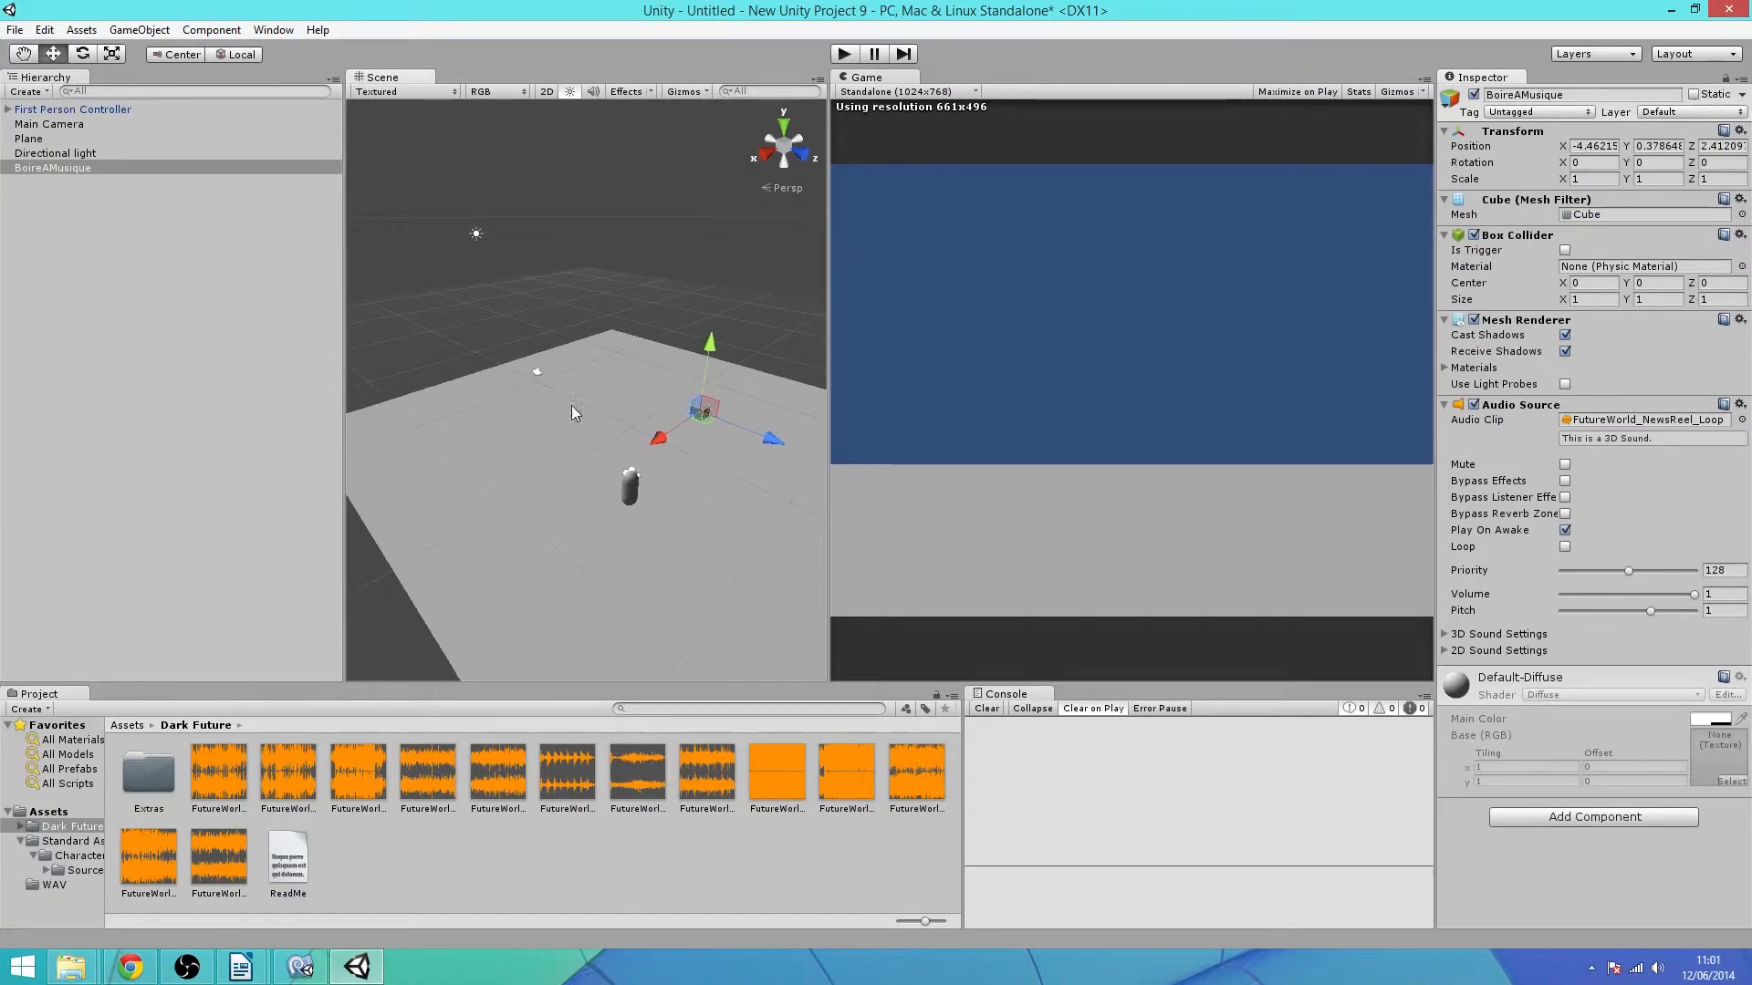
{"action": "left_click", "coordinate": [539, 368]}
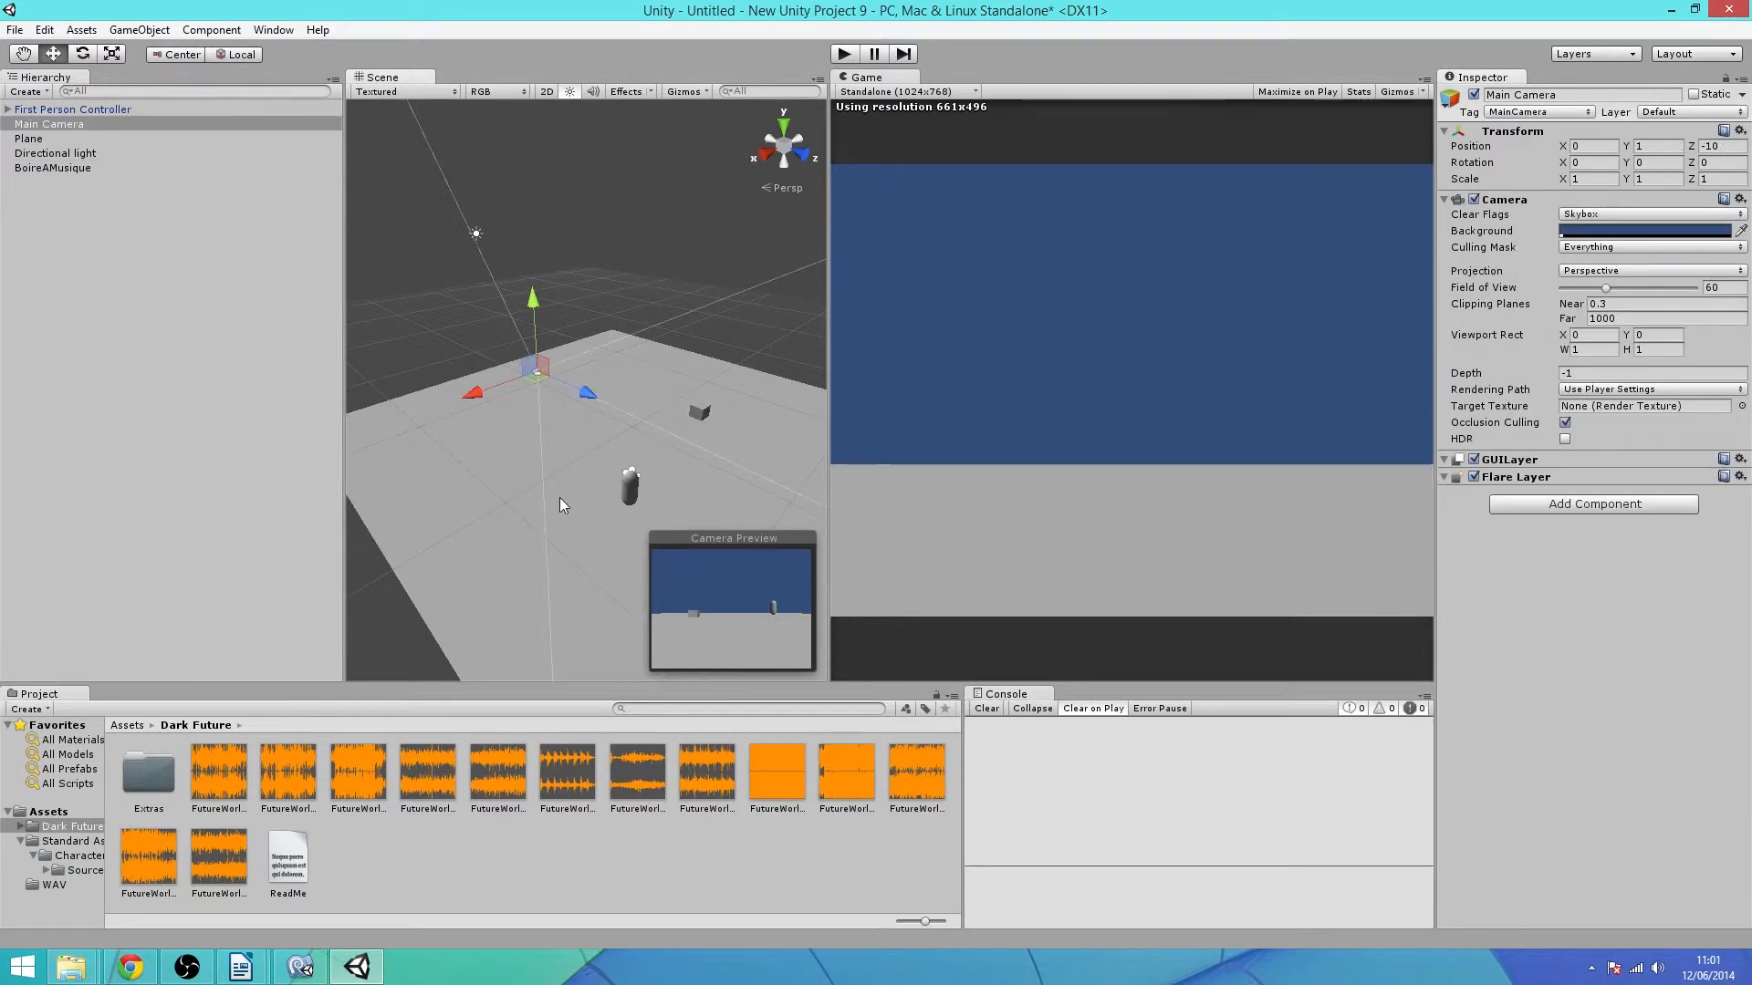
{"action": "key", "text": "Delete"}
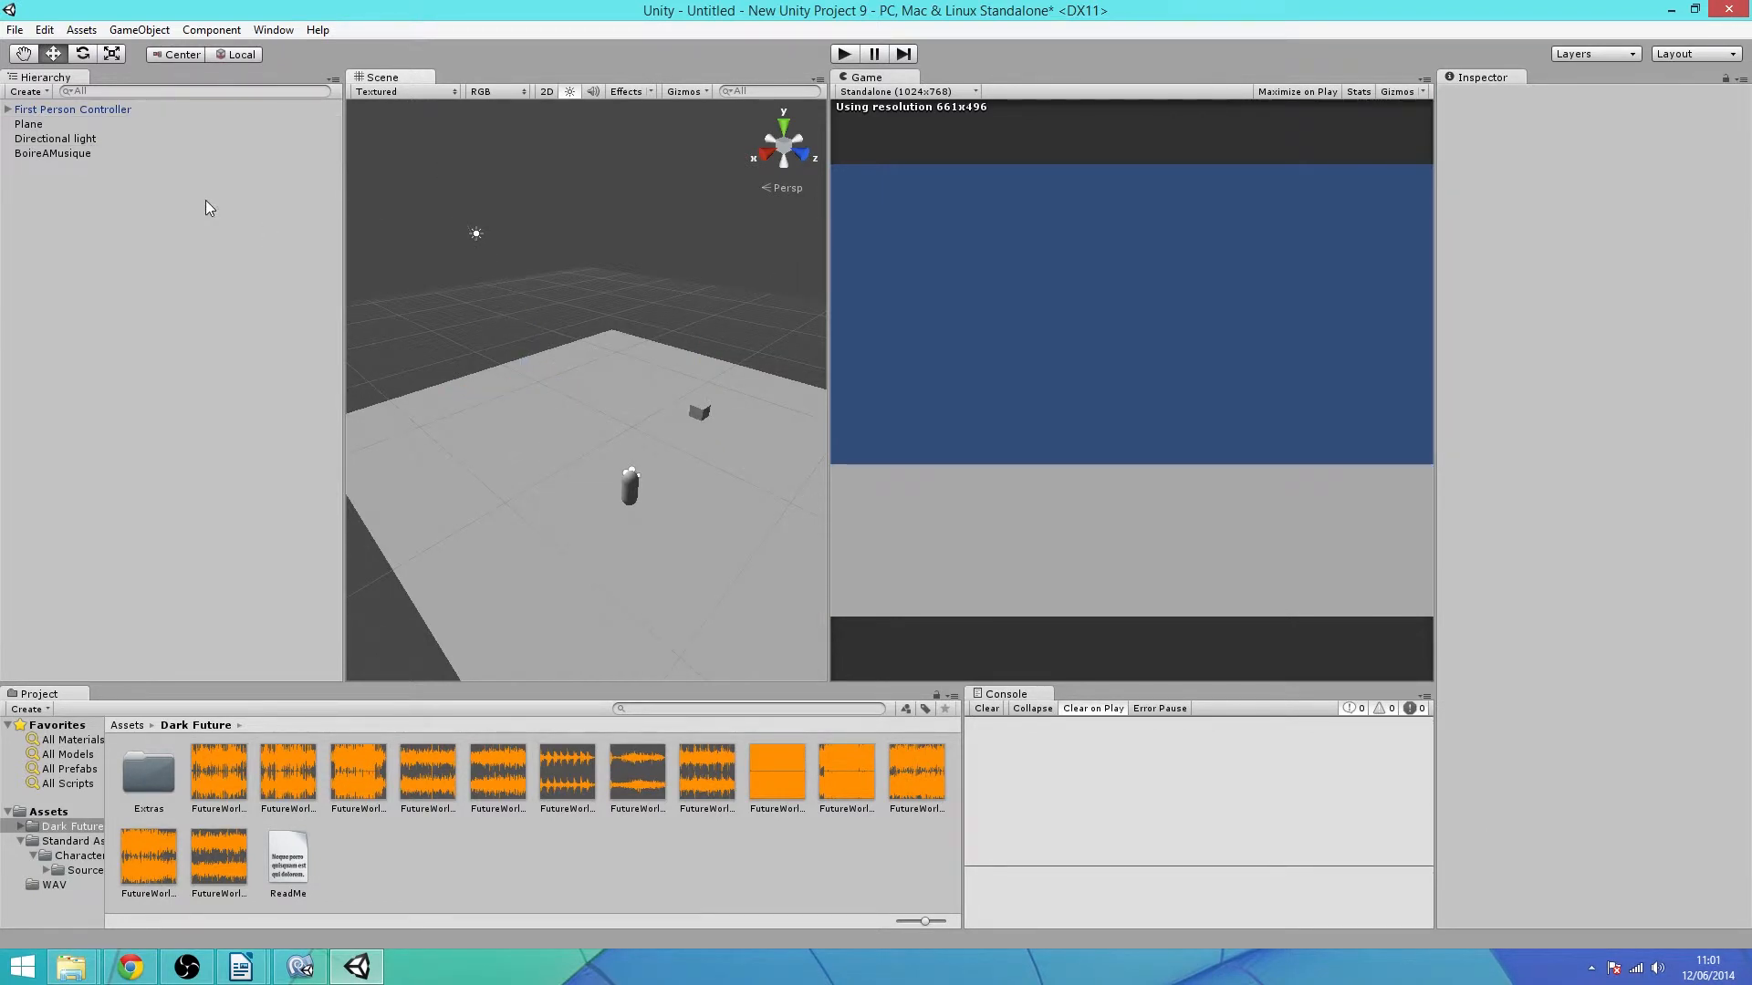
- Shift the First Person Controller slightly along its Z axis and look over the BoireAMusique cube, the Plane and the Directional light
{"action": "left_click", "coordinate": [624, 485]}
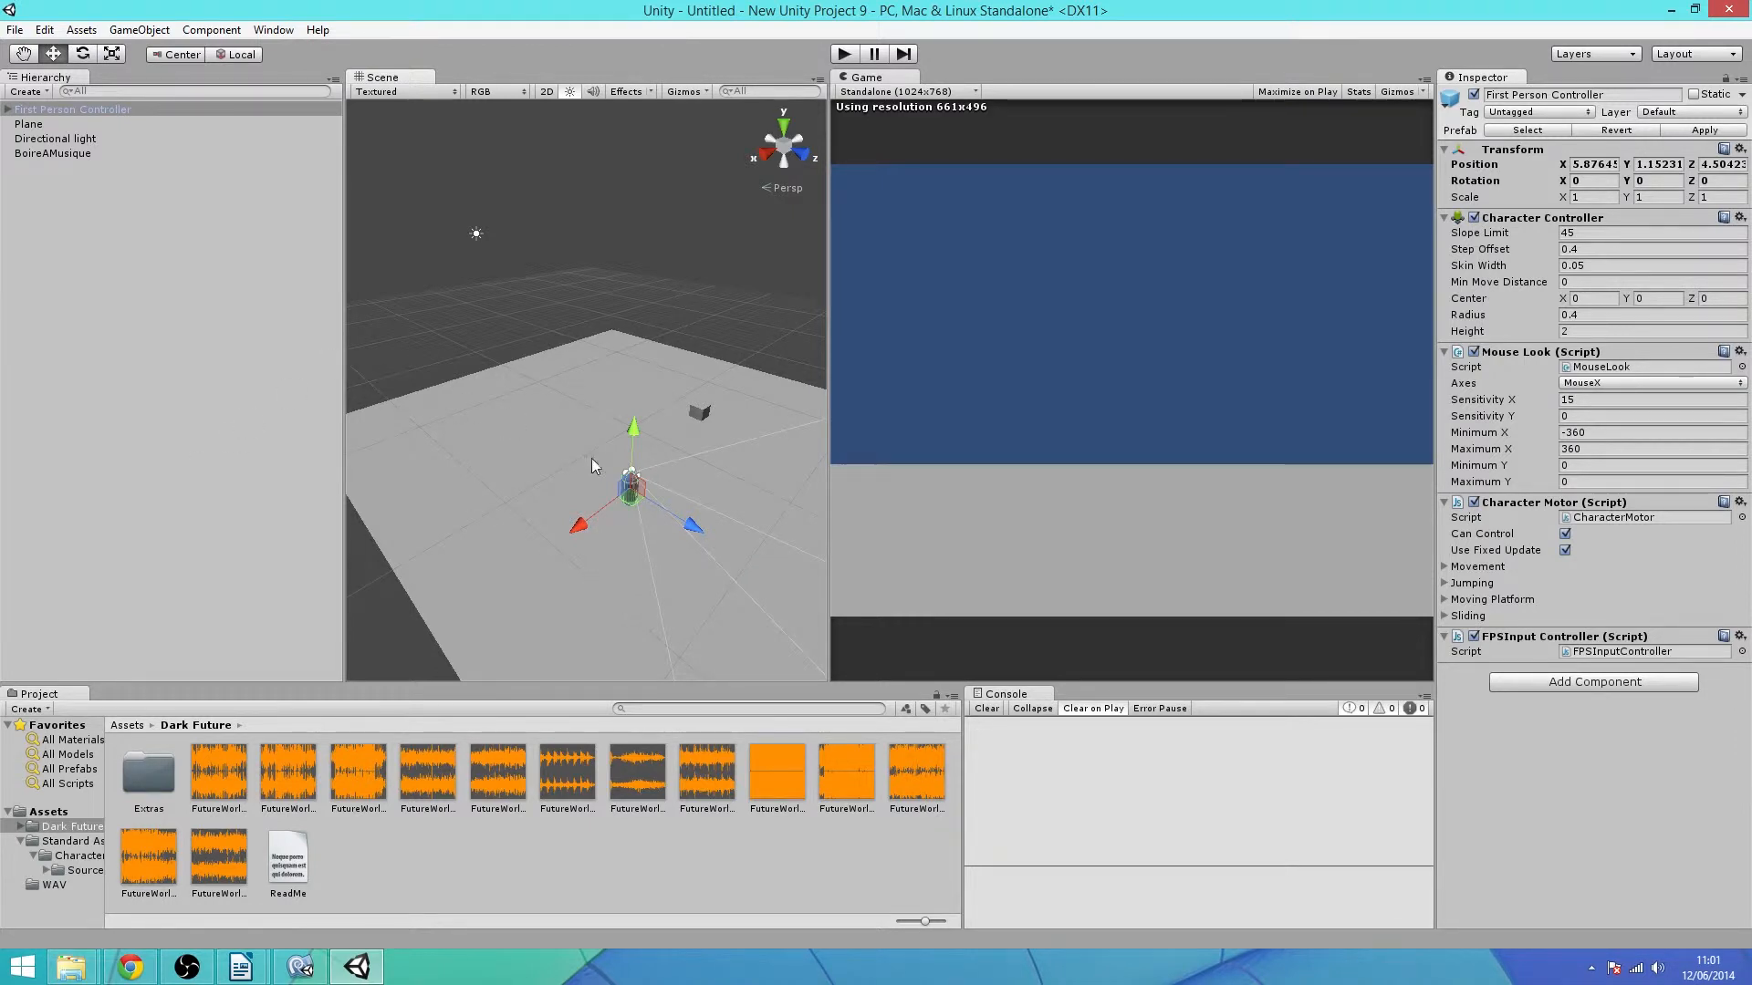
{"action": "left_click_drag", "start_coordinate": [699, 523], "coordinate": [706, 412]}
{"action": "left_click", "coordinate": [703, 415]}
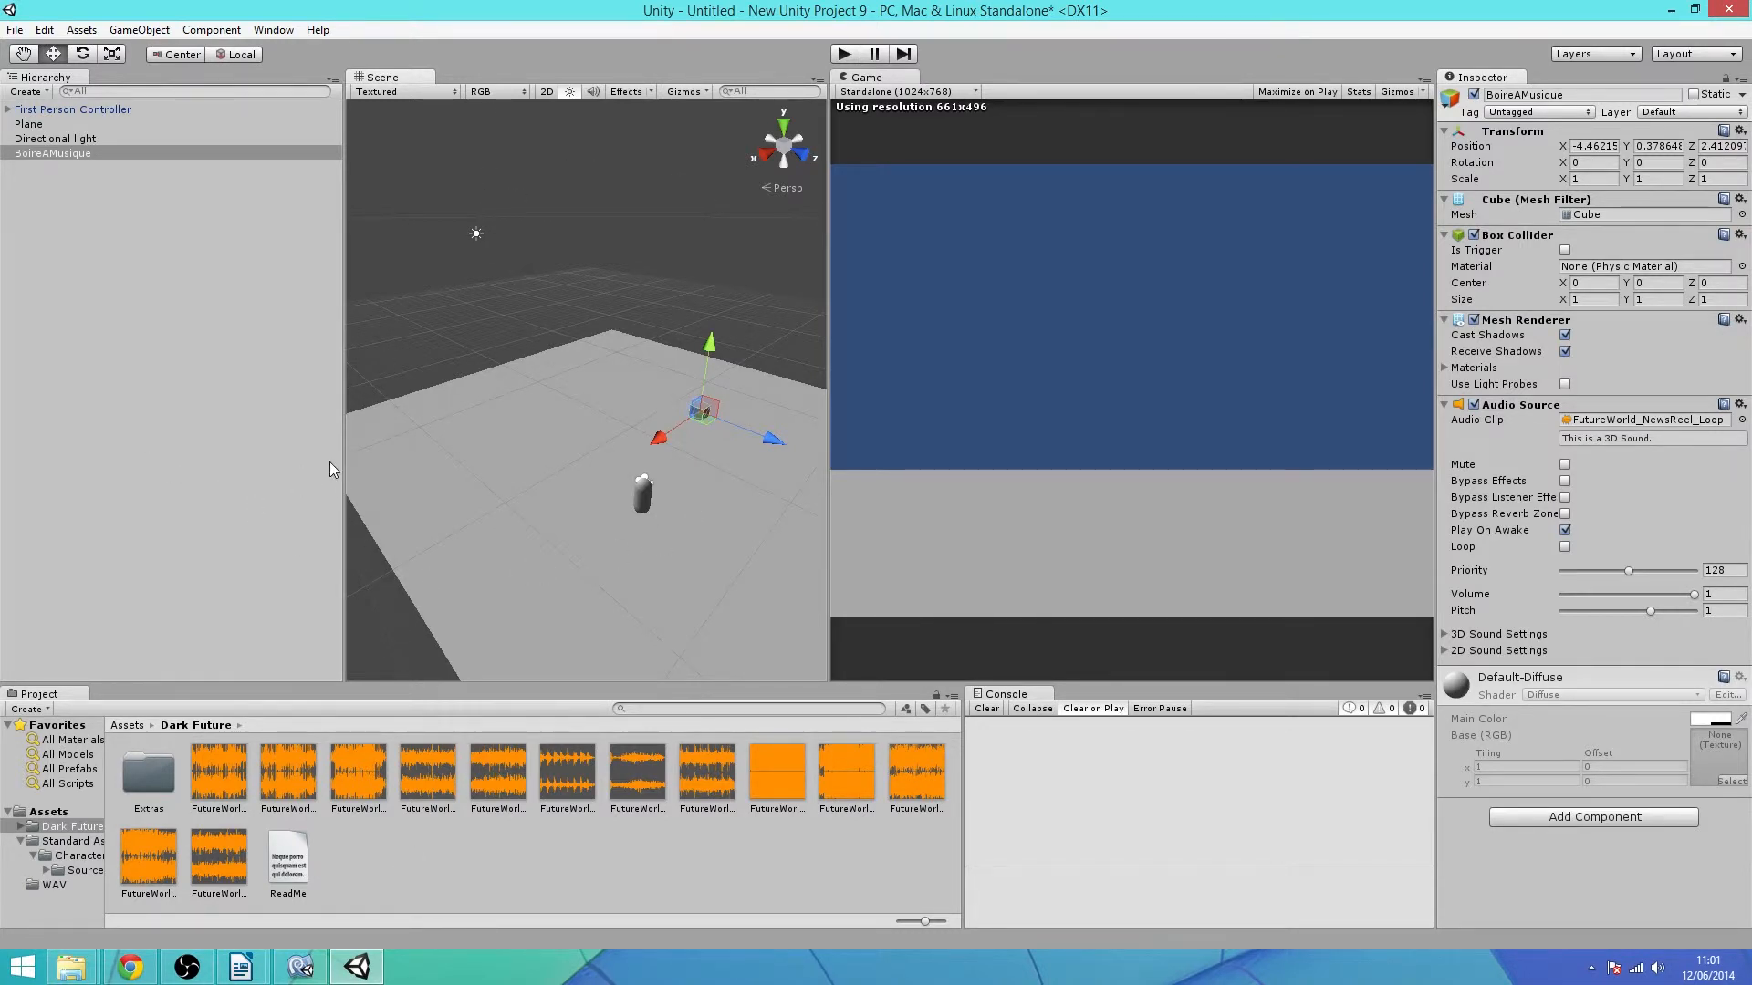
{"action": "left_click", "coordinate": [472, 506]}
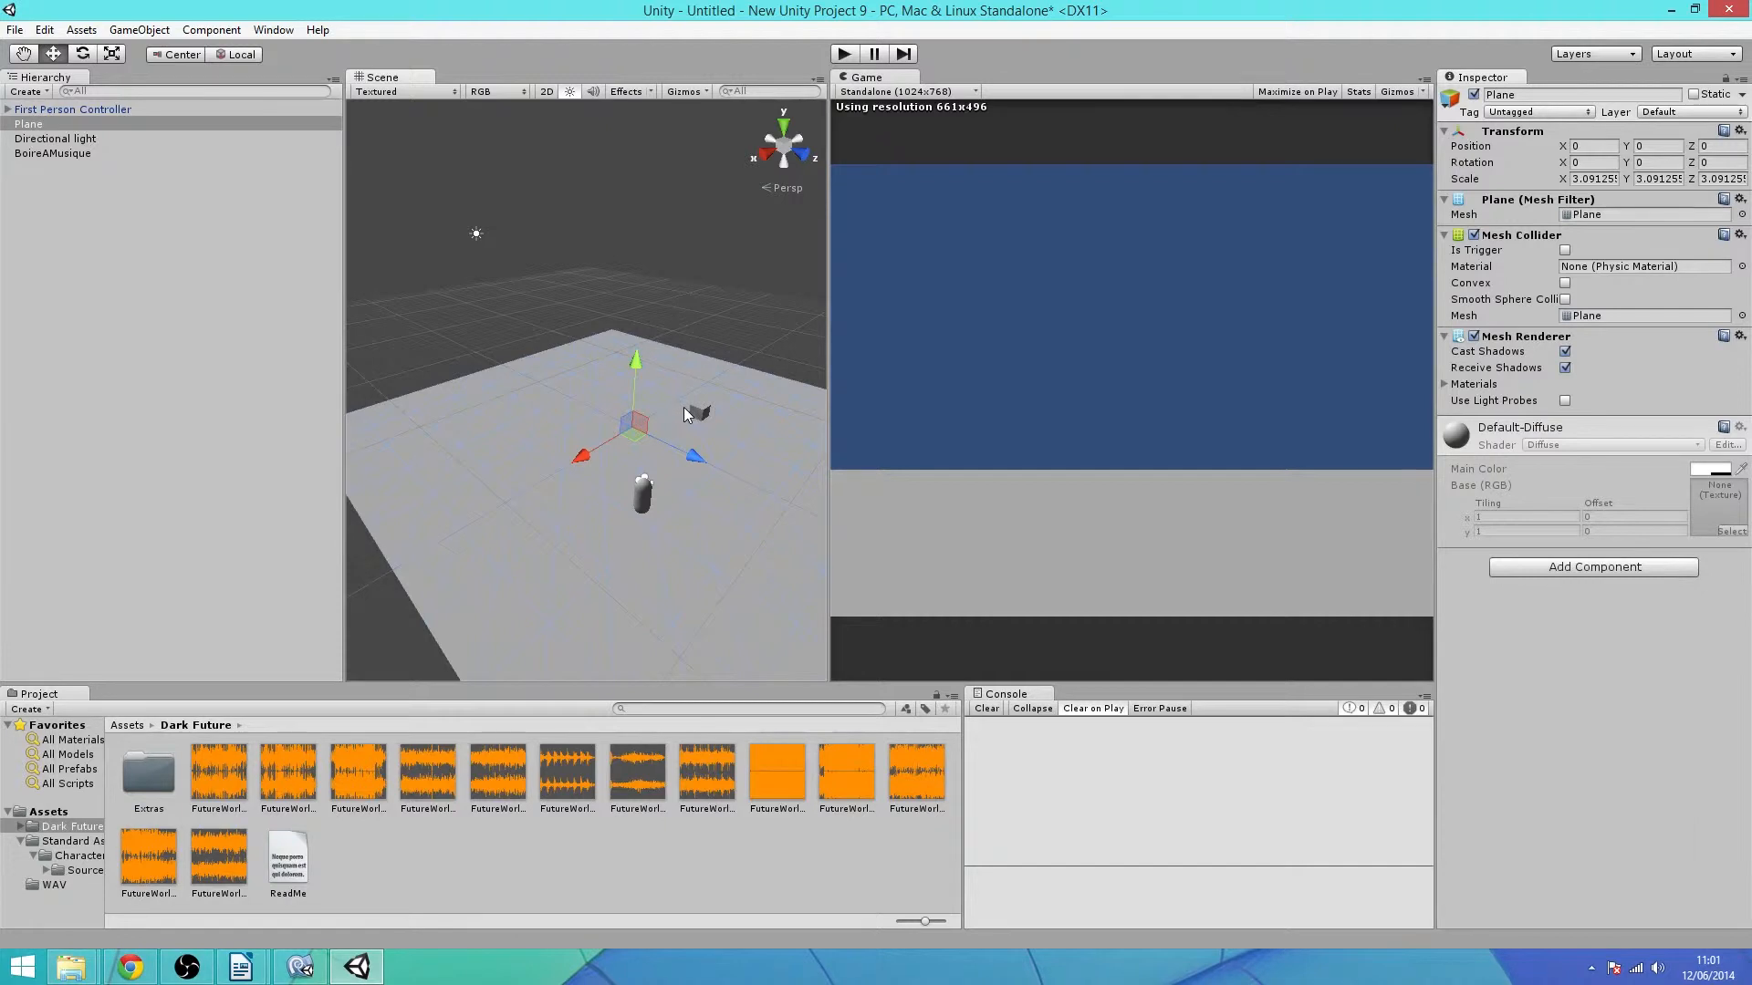
{"action": "left_click", "coordinate": [478, 234]}
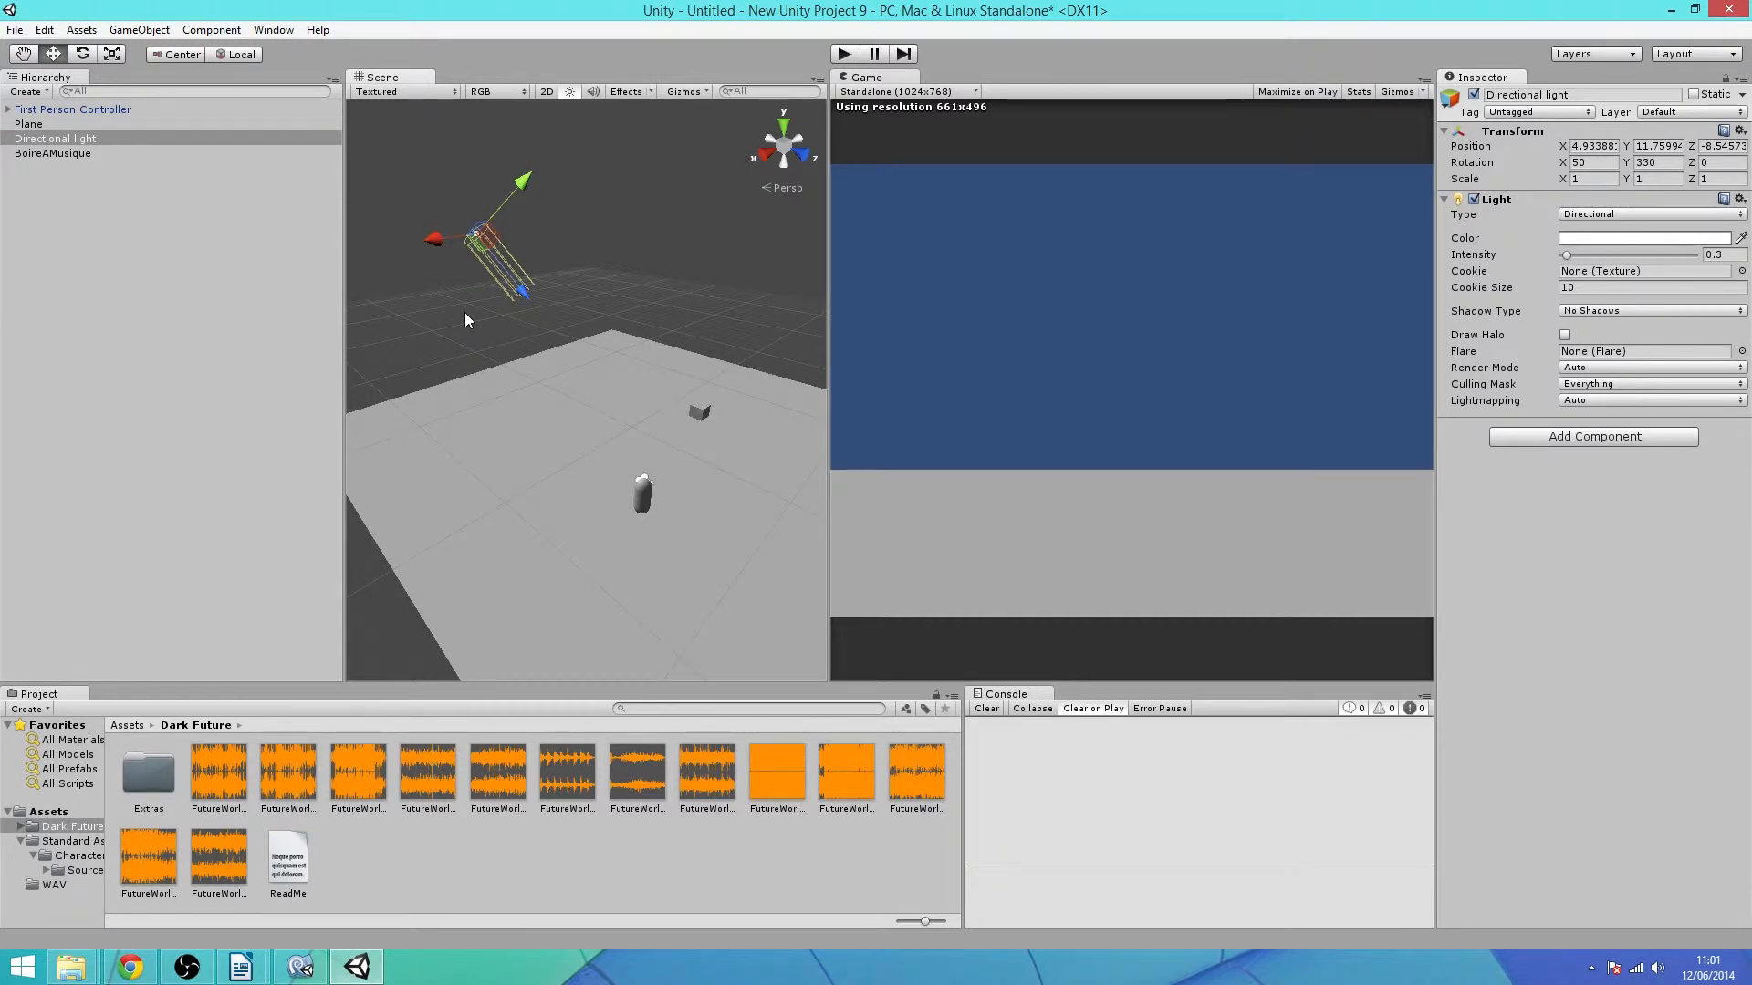
- Open the WAV assets folder and examine the import settings of the dark ambient loop clip
{"action": "left_click", "coordinate": [130, 727]}
{"action": "double_click", "coordinate": [306, 790]}
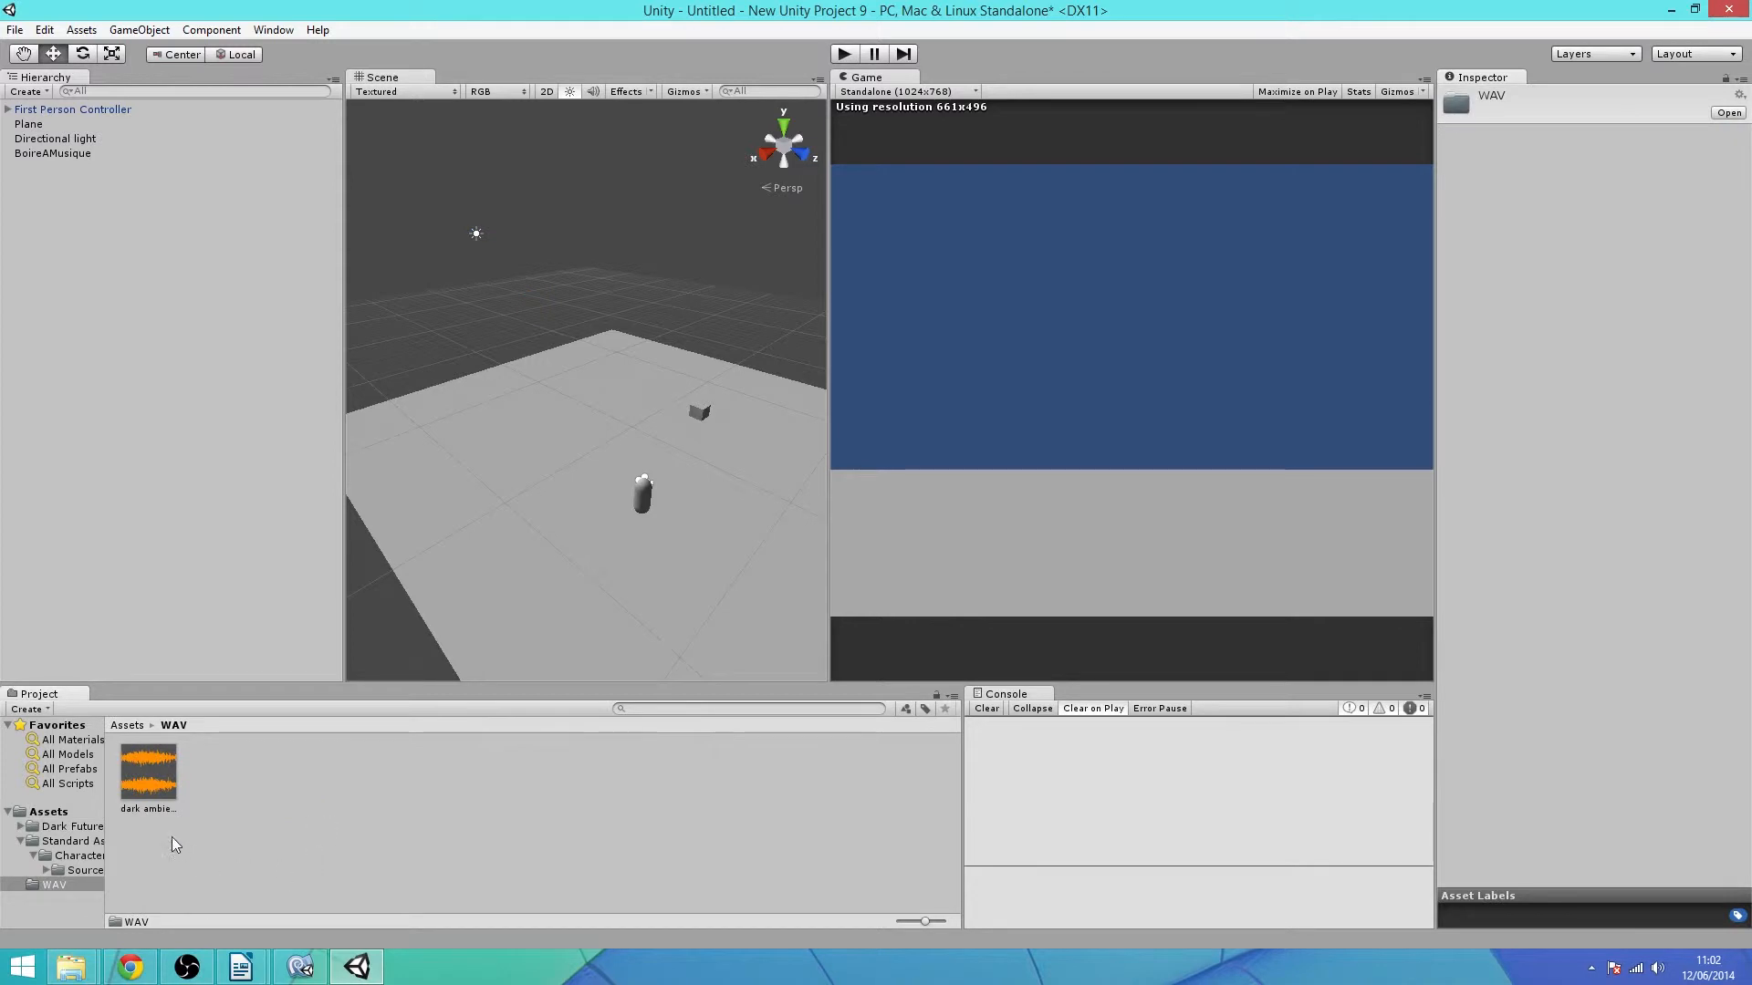
{"action": "double_click", "coordinate": [135, 795]}
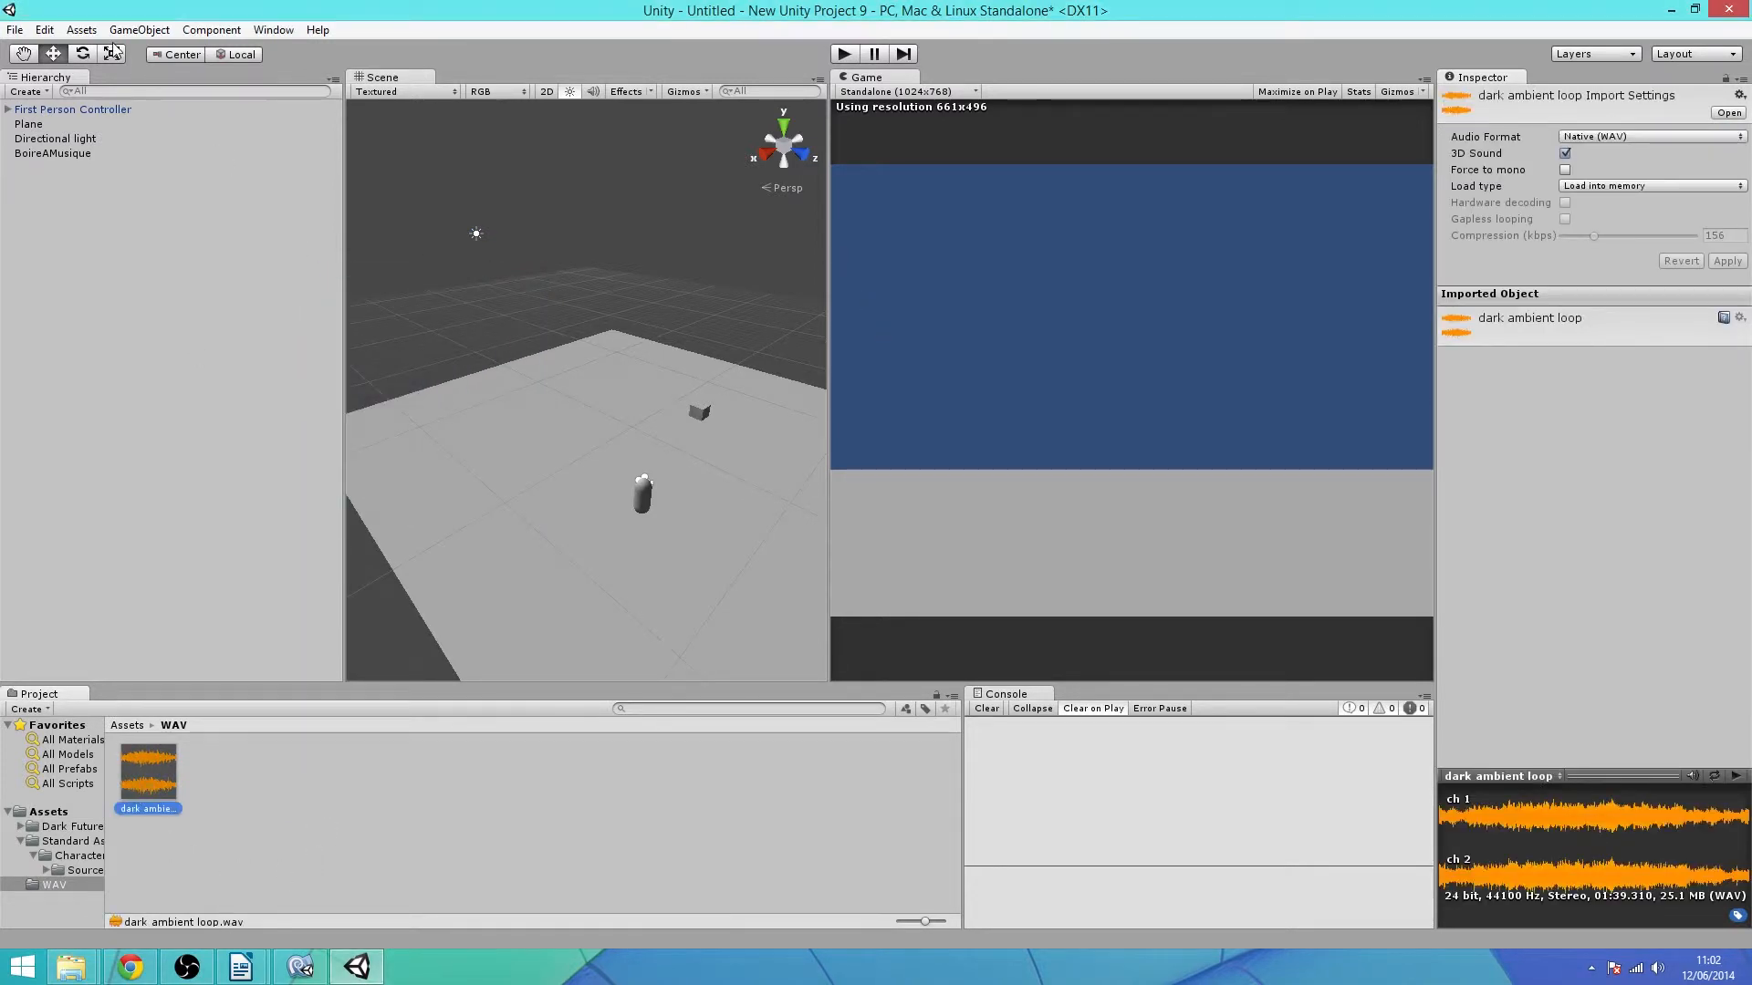
{"action": "left_click", "coordinate": [165, 34]}
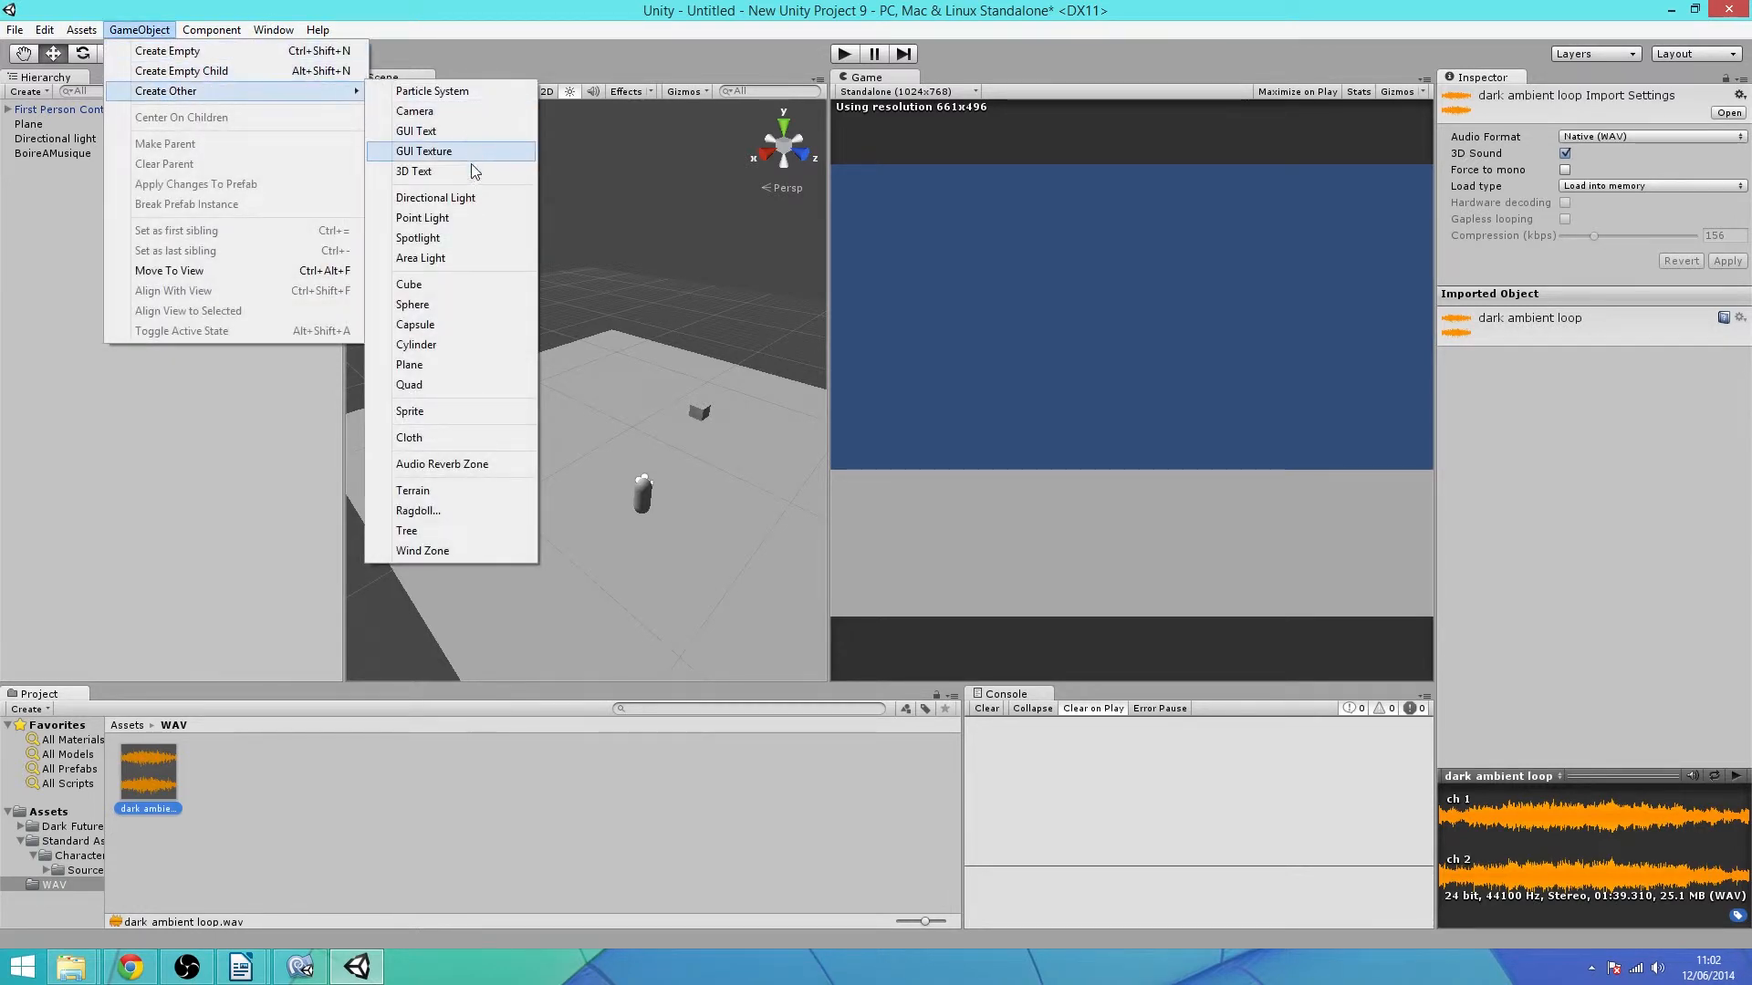
{"action": "left_click", "coordinate": [462, 304]}
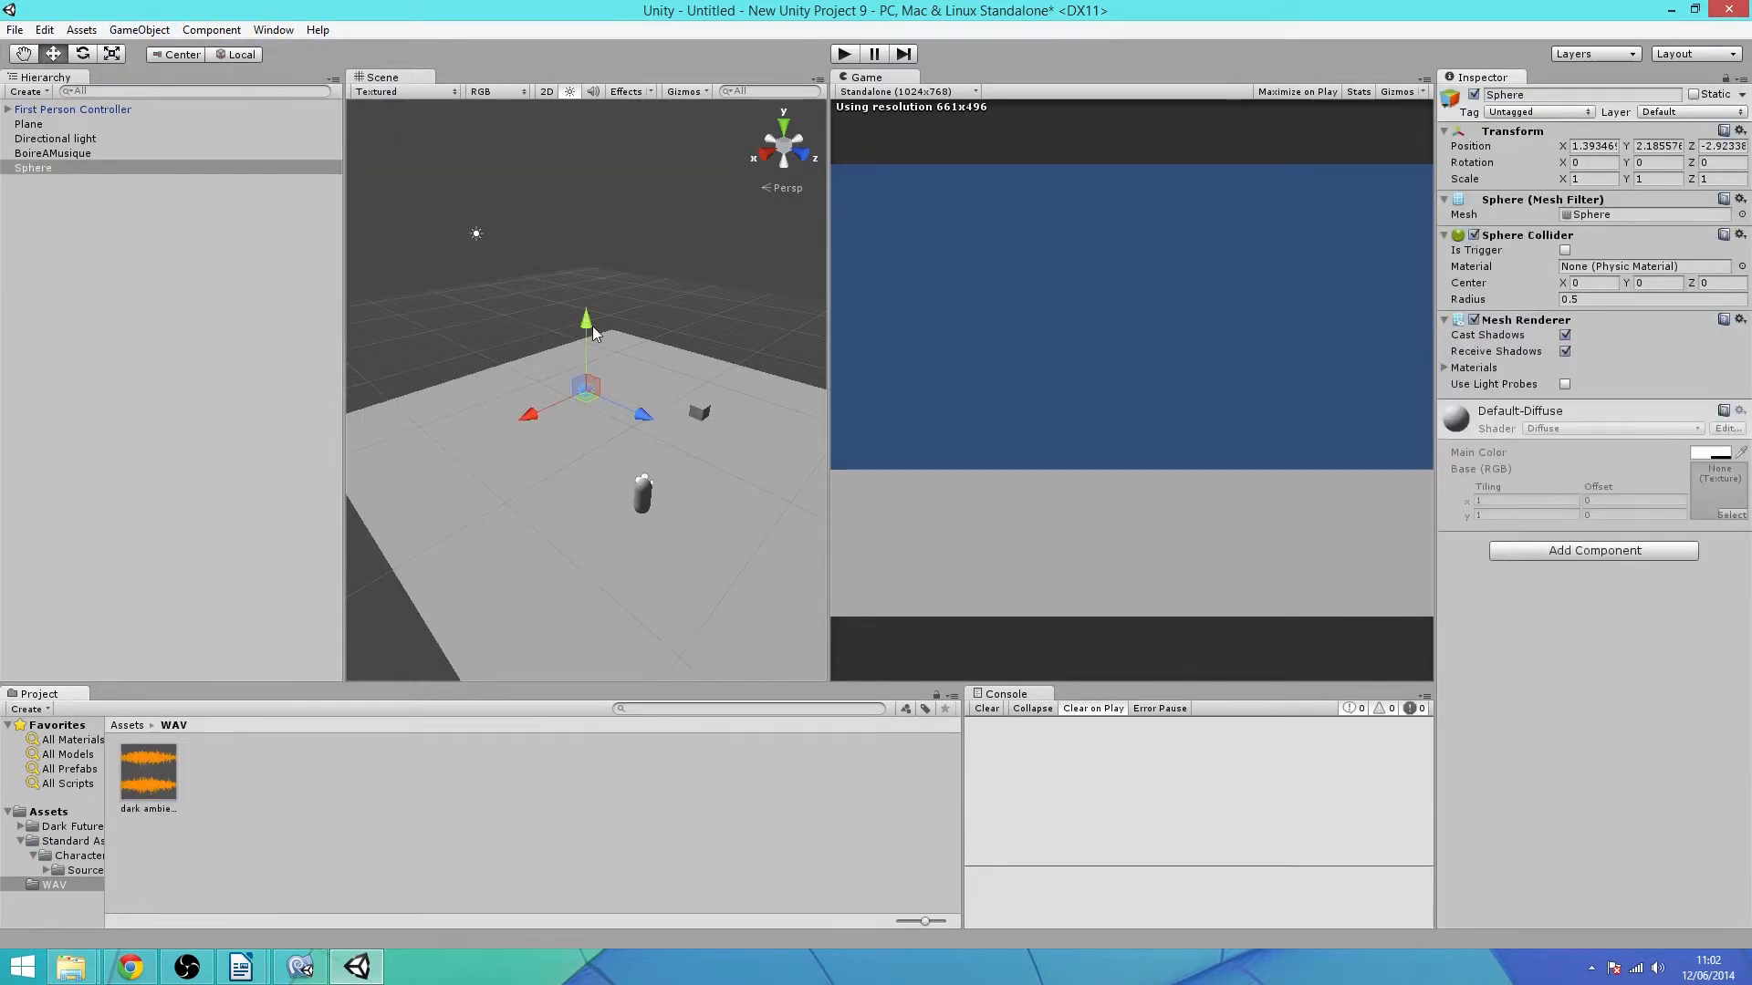
{"action": "left_click_drag", "start_coordinate": [587, 321], "coordinate": [584, 387]}
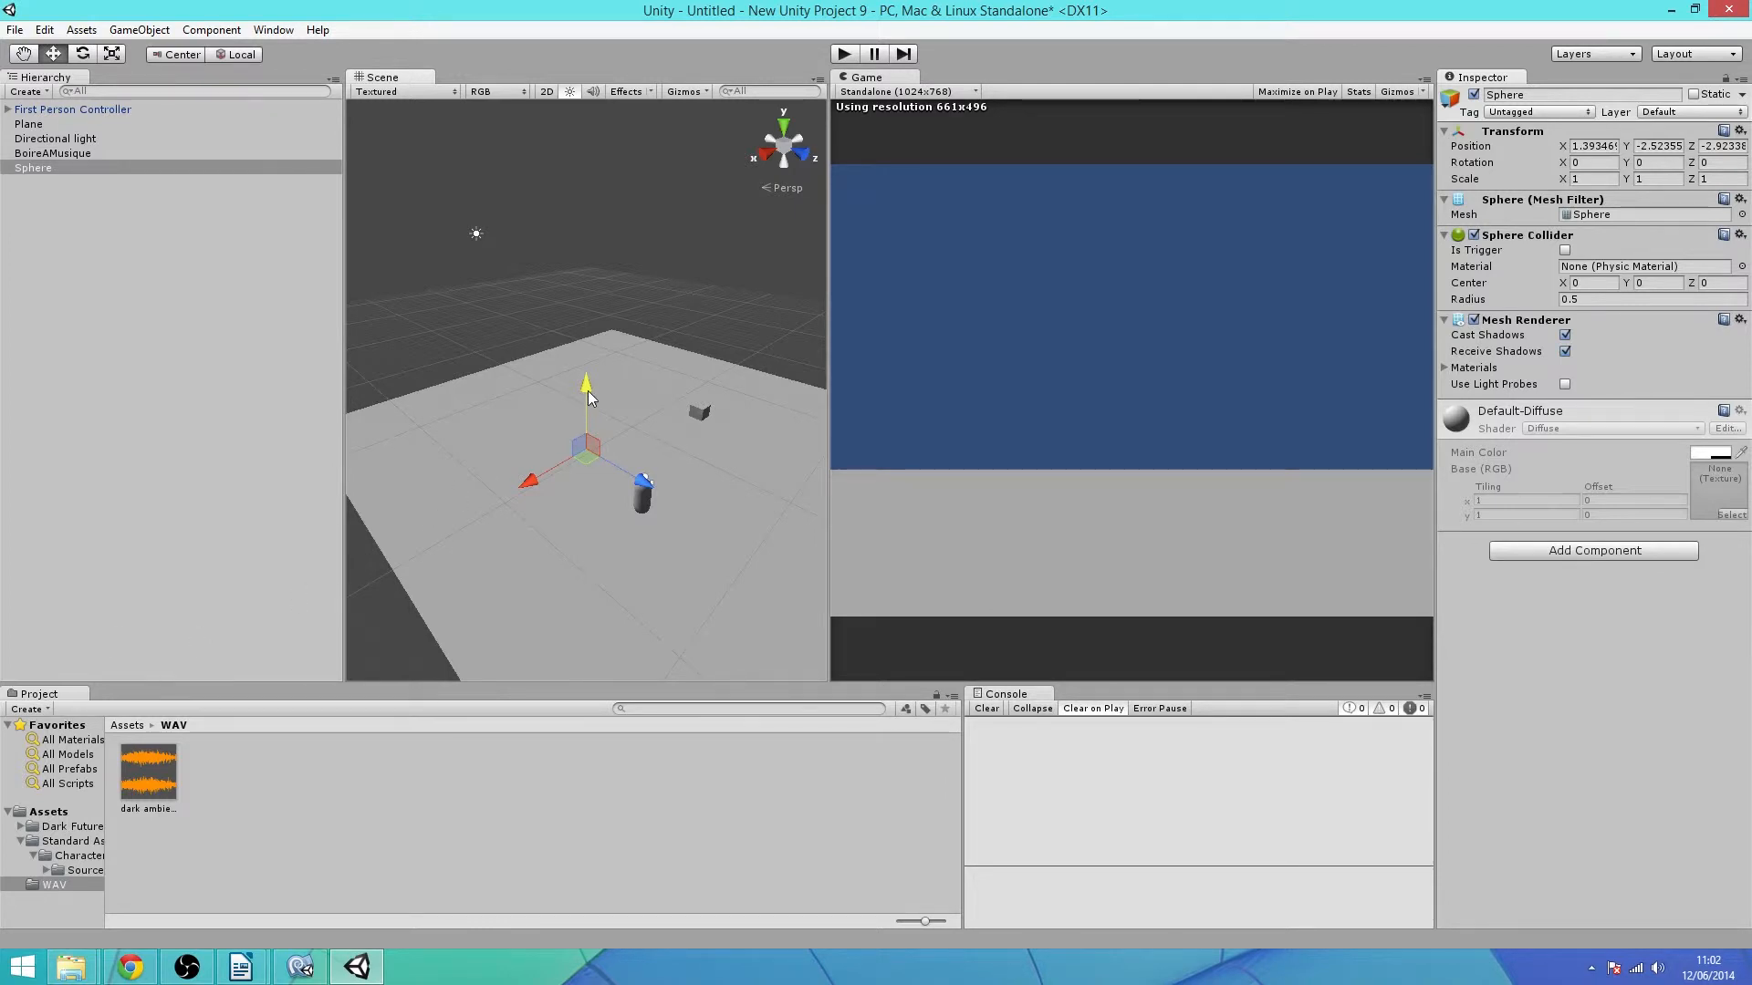
{"action": "left_click_drag", "start_coordinate": [587, 390], "coordinate": [578, 271]}
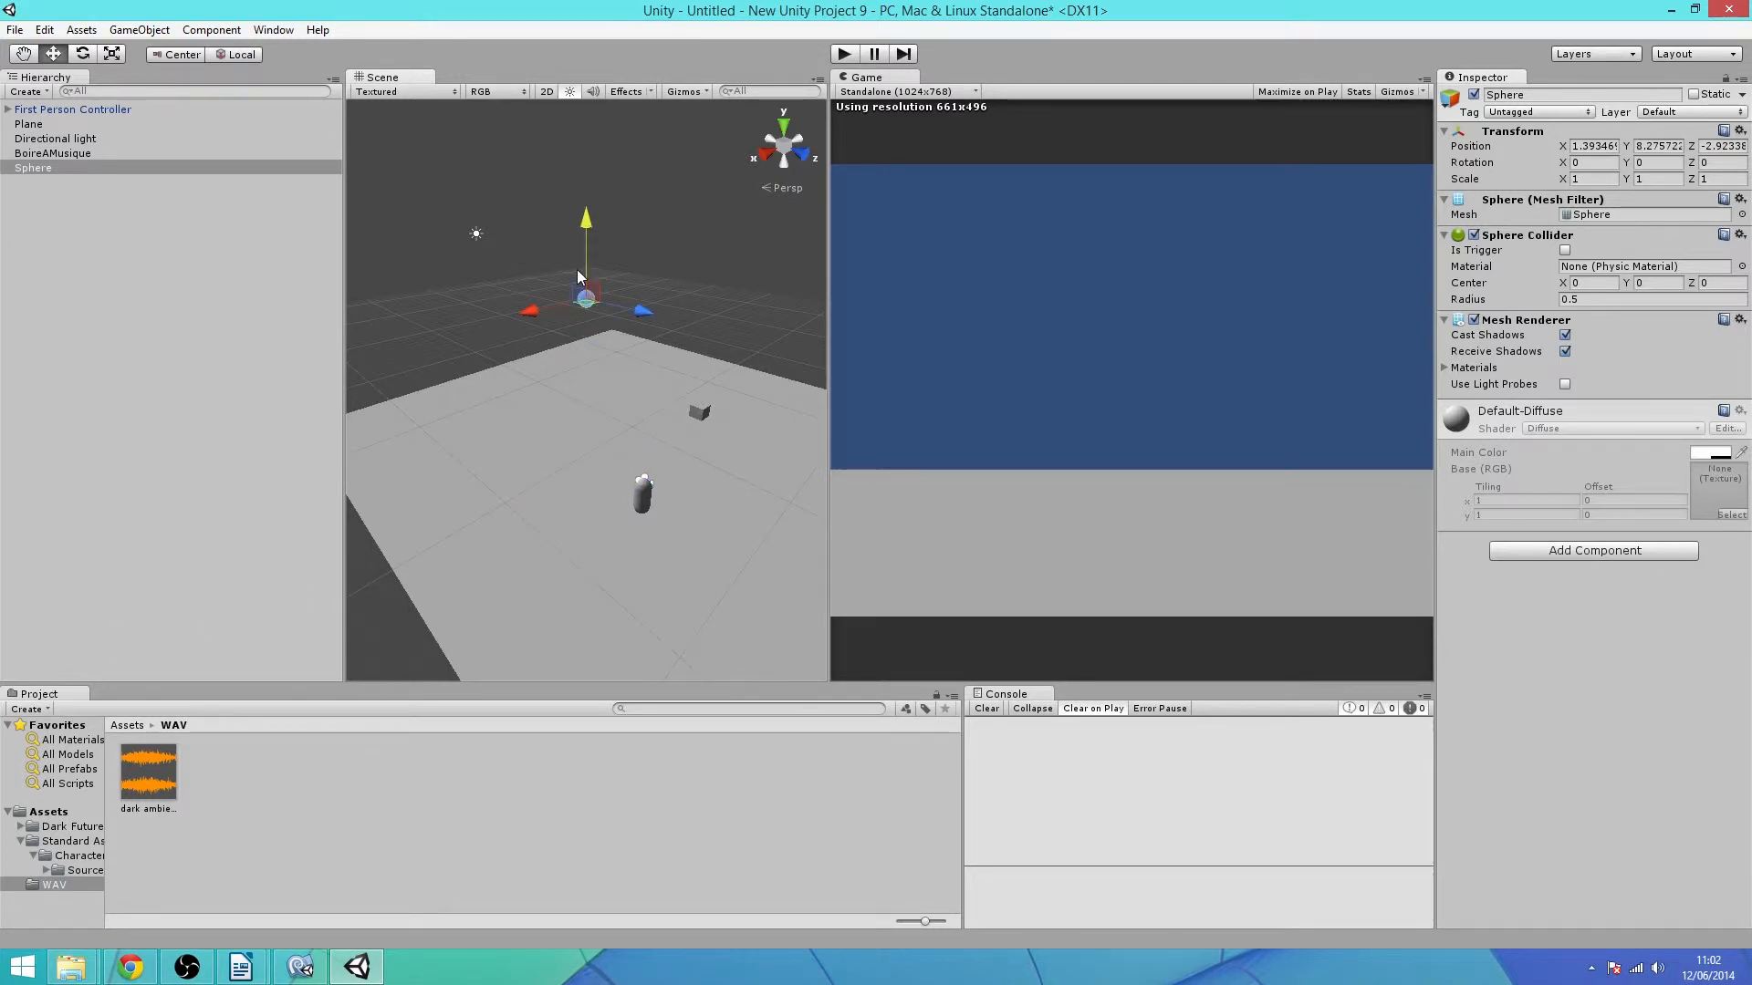
{"action": "key", "text": "Delete"}
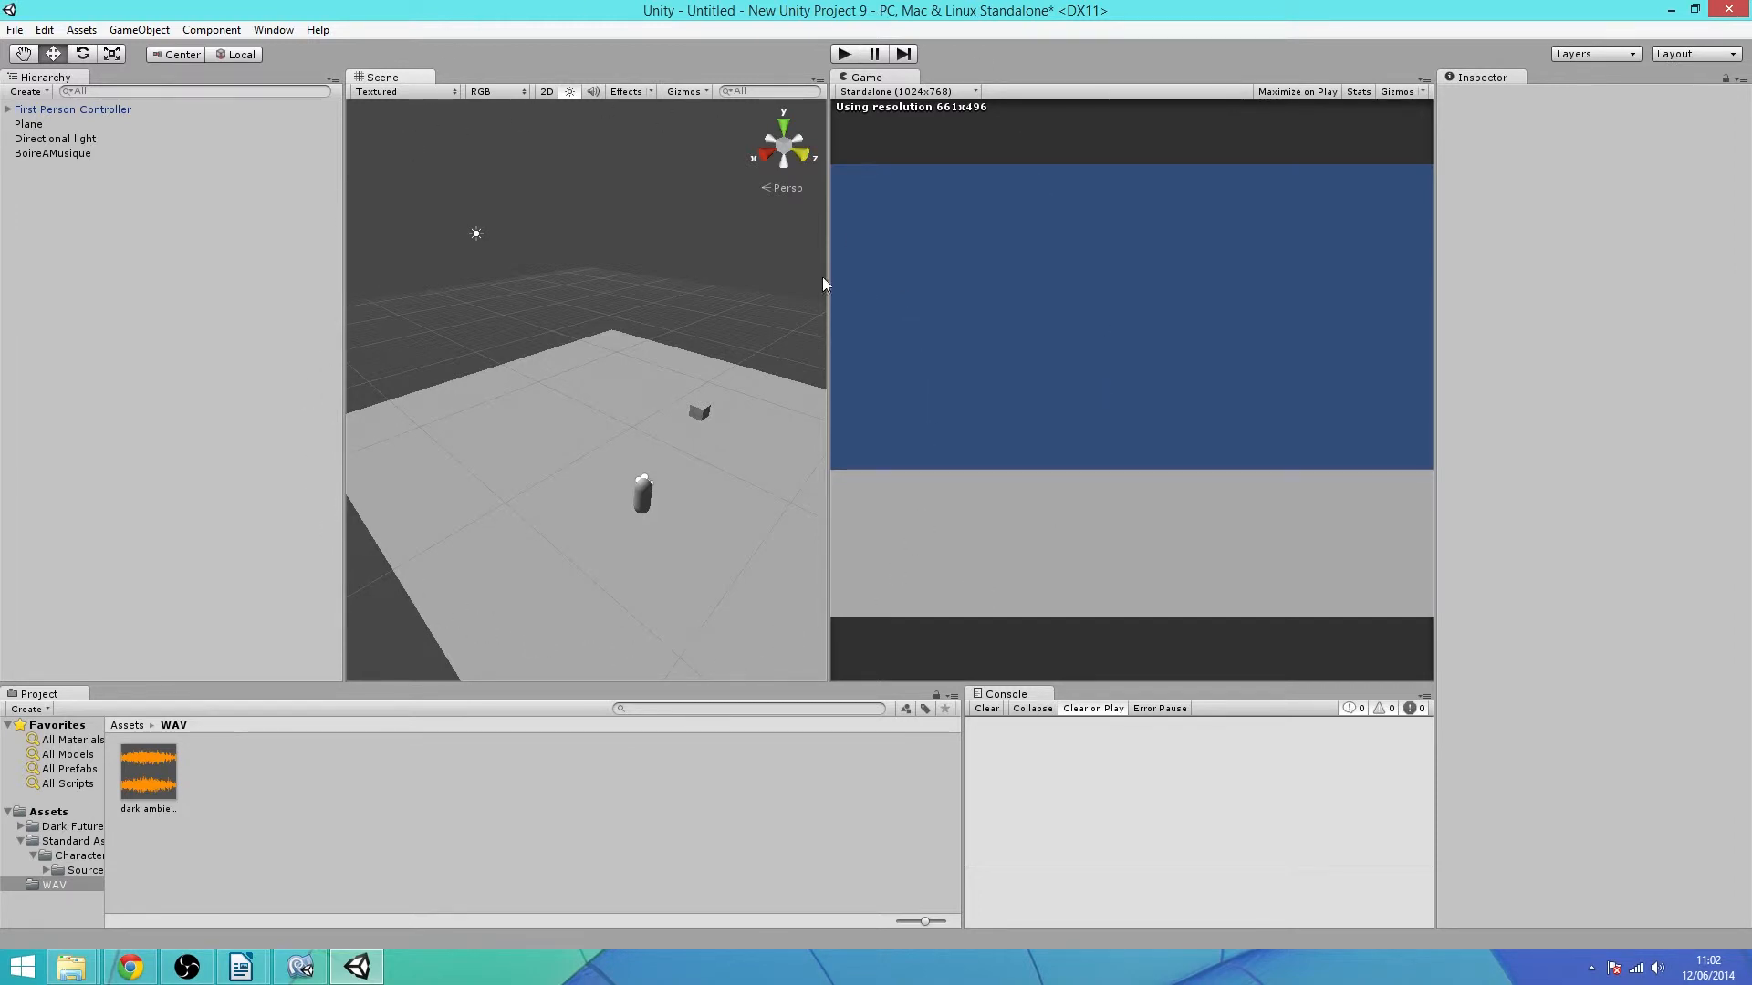
- Create an empty game object high above the plane at about Y 9.82, with the dark ambient loop clip attached as its Audio Source
{"action": "left_click_drag", "start_coordinate": [825, 278], "coordinate": [887, 453]}
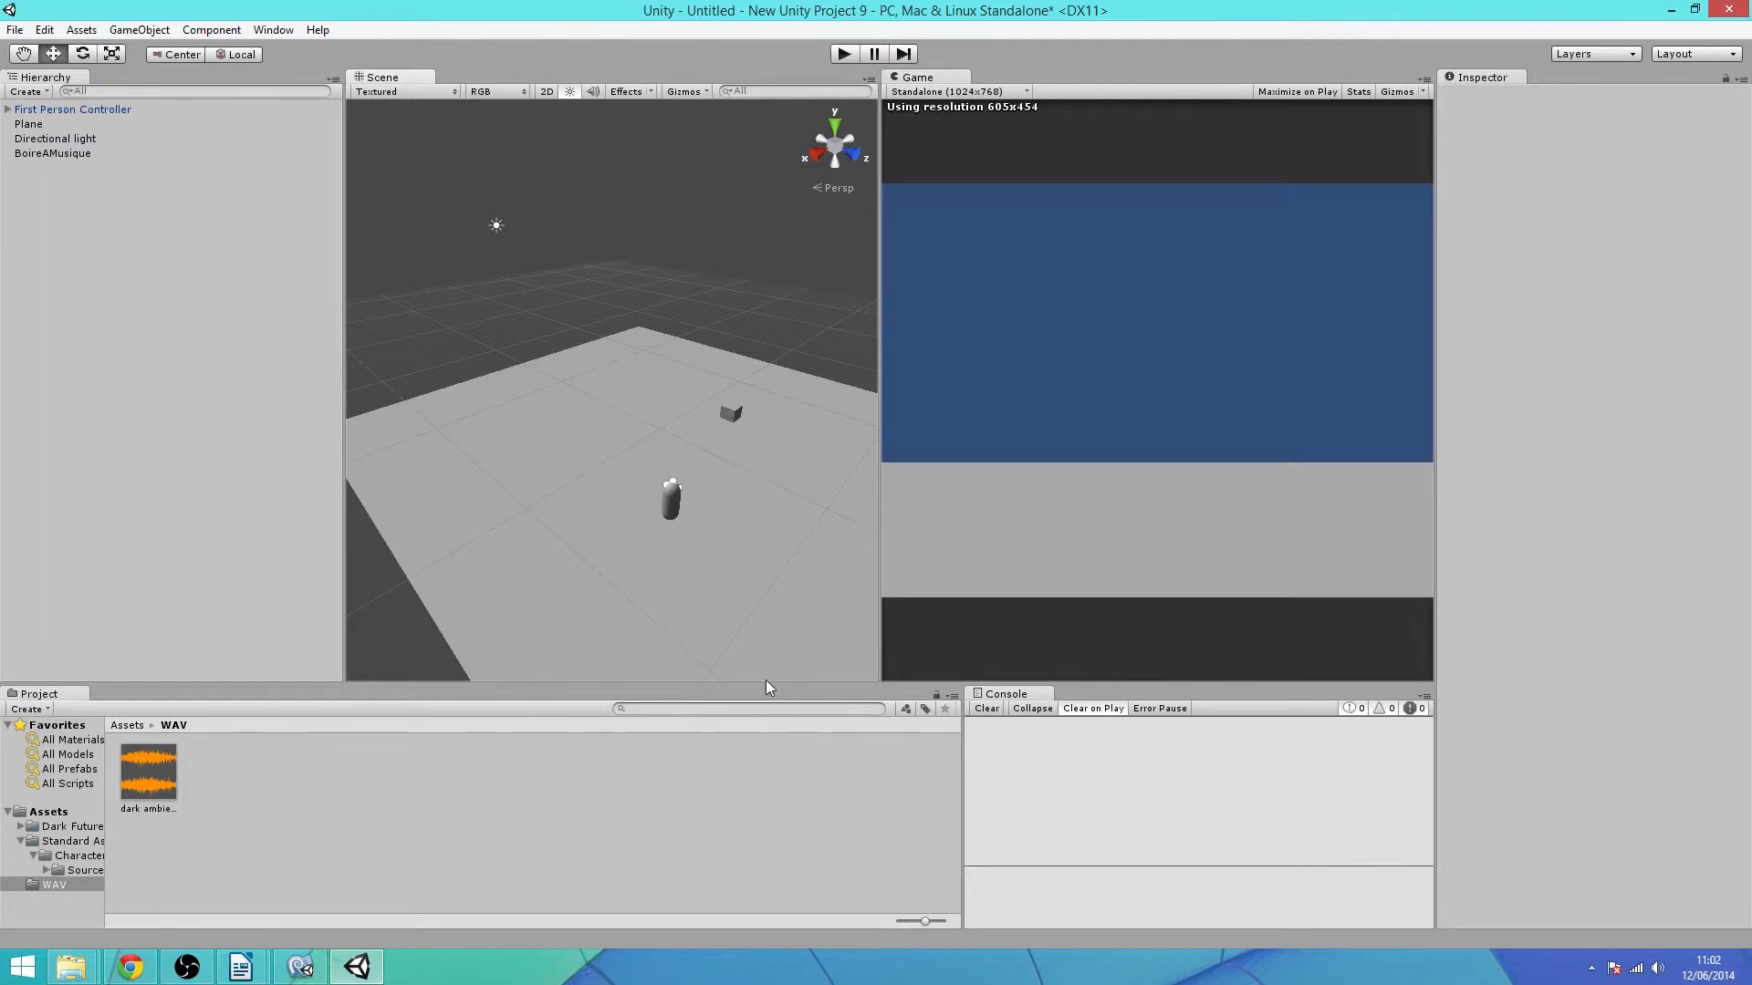
{"action": "left_click_drag", "start_coordinate": [765, 681], "coordinate": [766, 643]}
{"action": "left_click", "coordinate": [142, 30]}
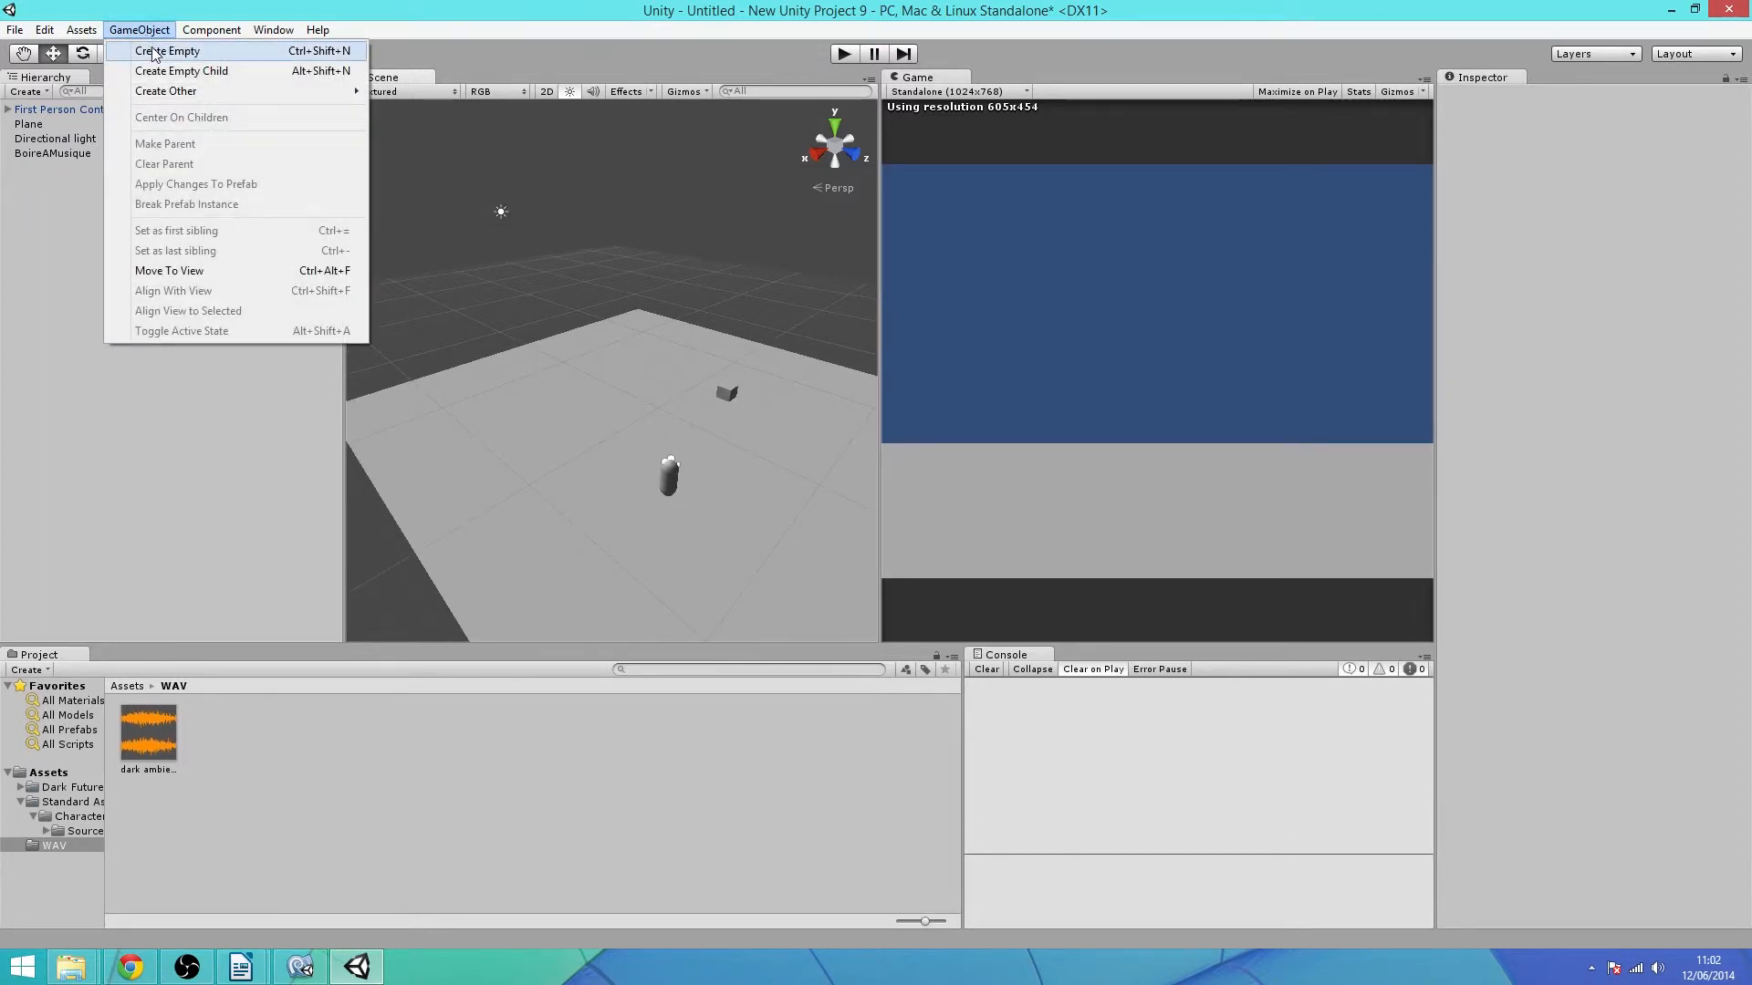
{"action": "left_click", "coordinate": [182, 55]}
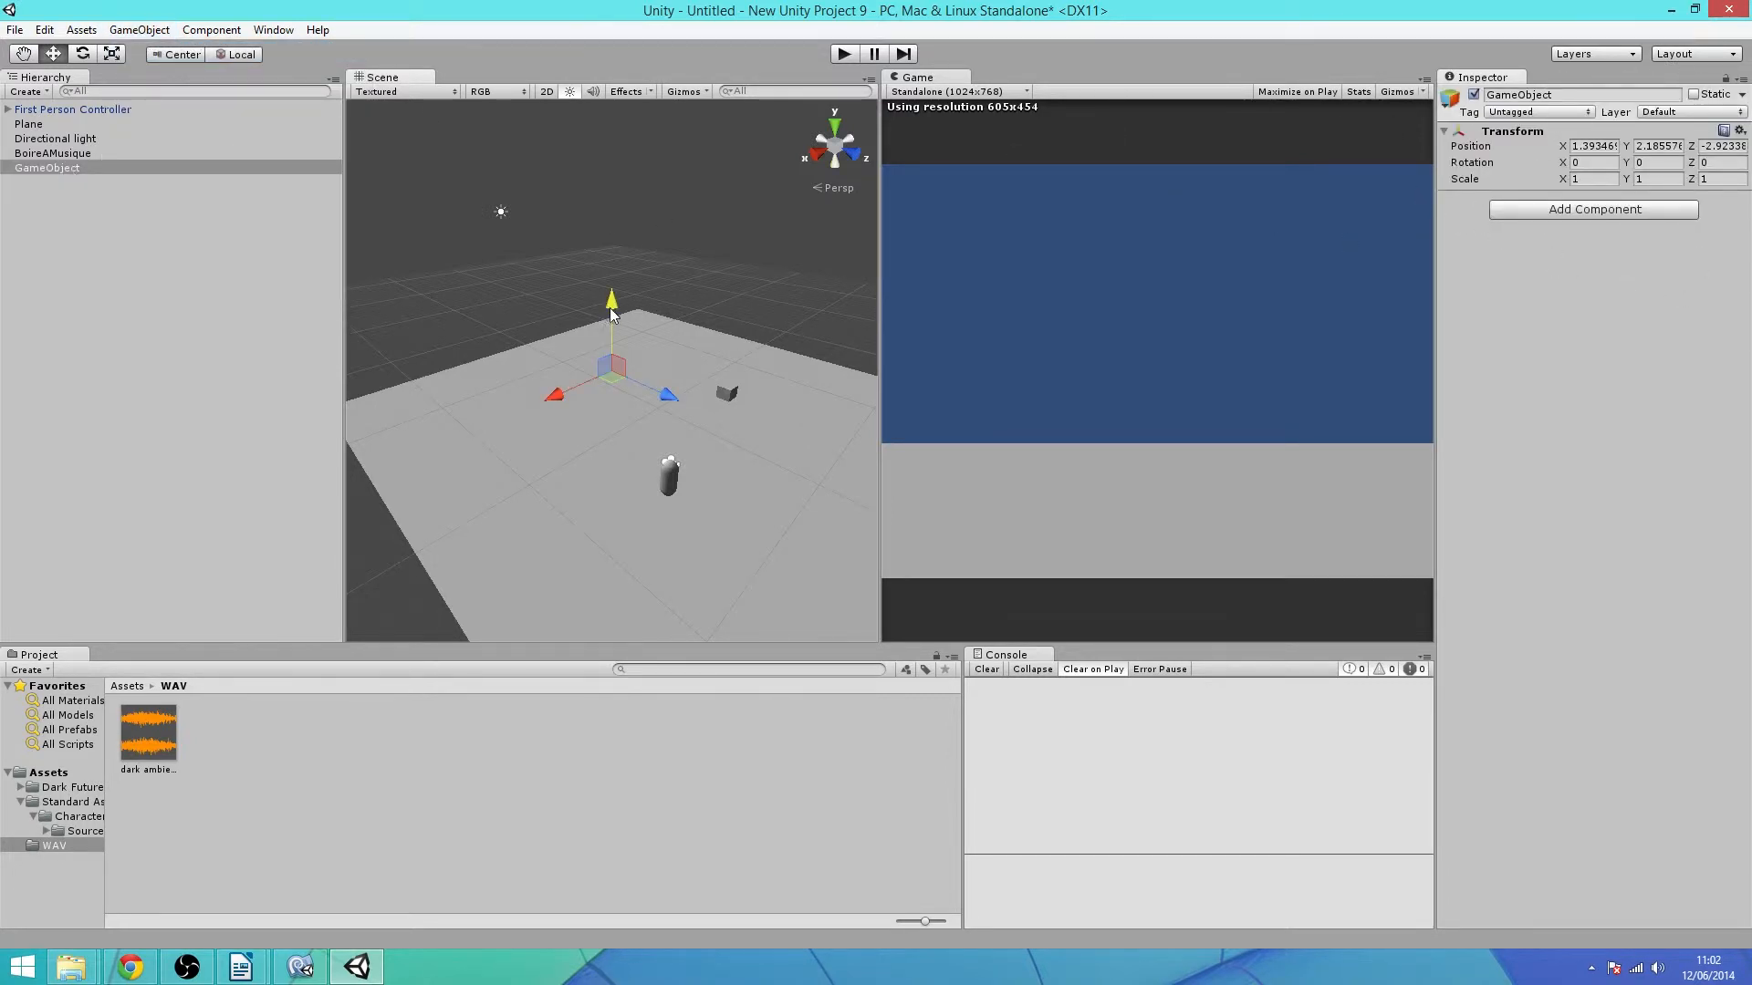
{"action": "left_click_drag", "start_coordinate": [612, 313], "coordinate": [609, 212]}
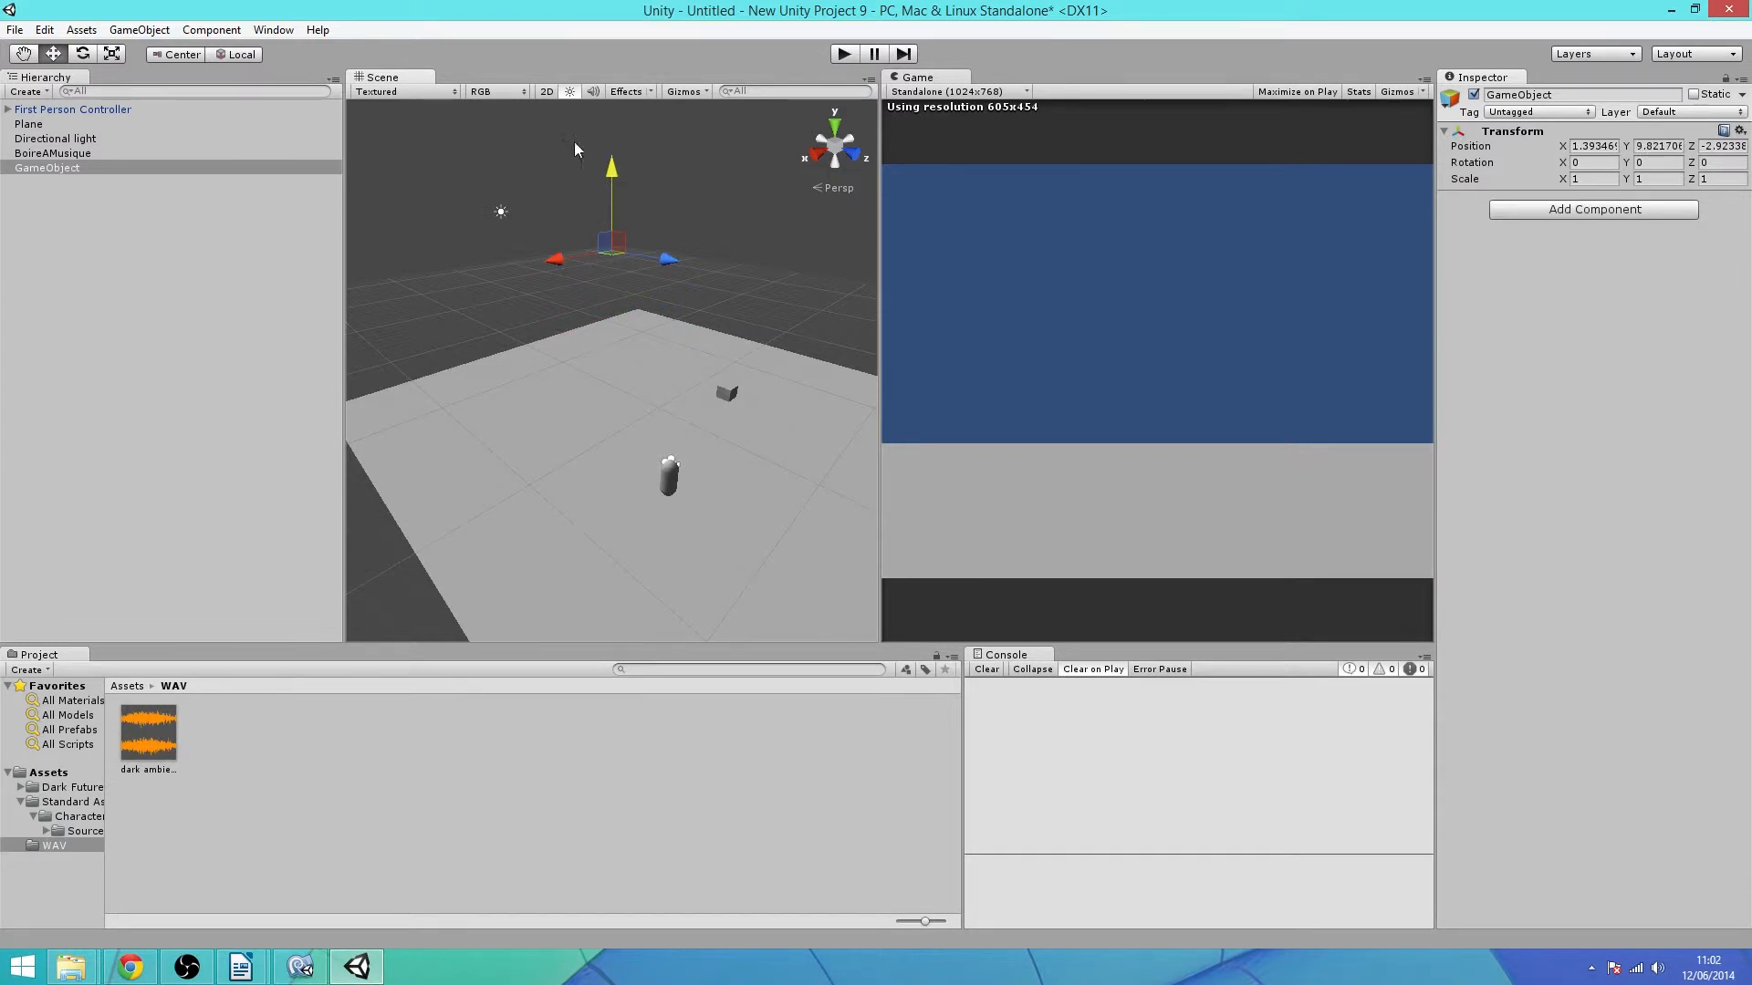
{"action": "left_click_drag", "start_coordinate": [182, 721], "coordinate": [1615, 382]}
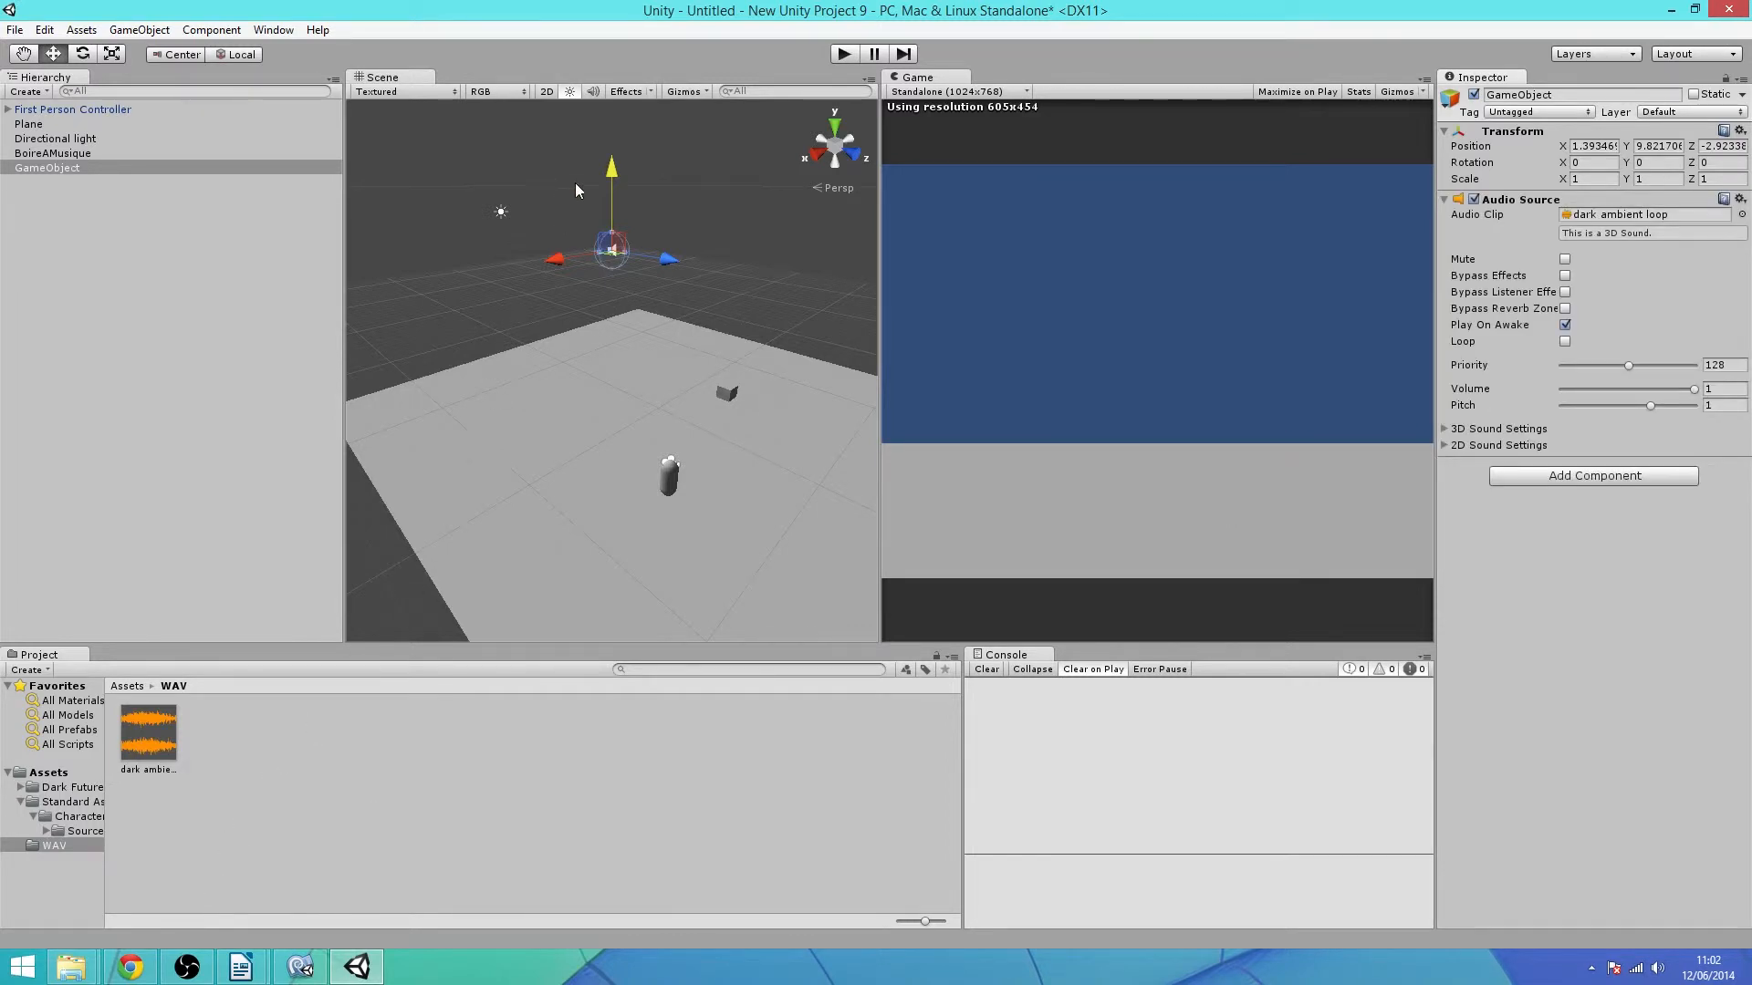
- Lower the empty sound object to about Y 4.81 and play-test the scene, walking the player toward and away from it
{"action": "left_click_drag", "start_coordinate": [612, 169], "coordinate": [619, 263]}
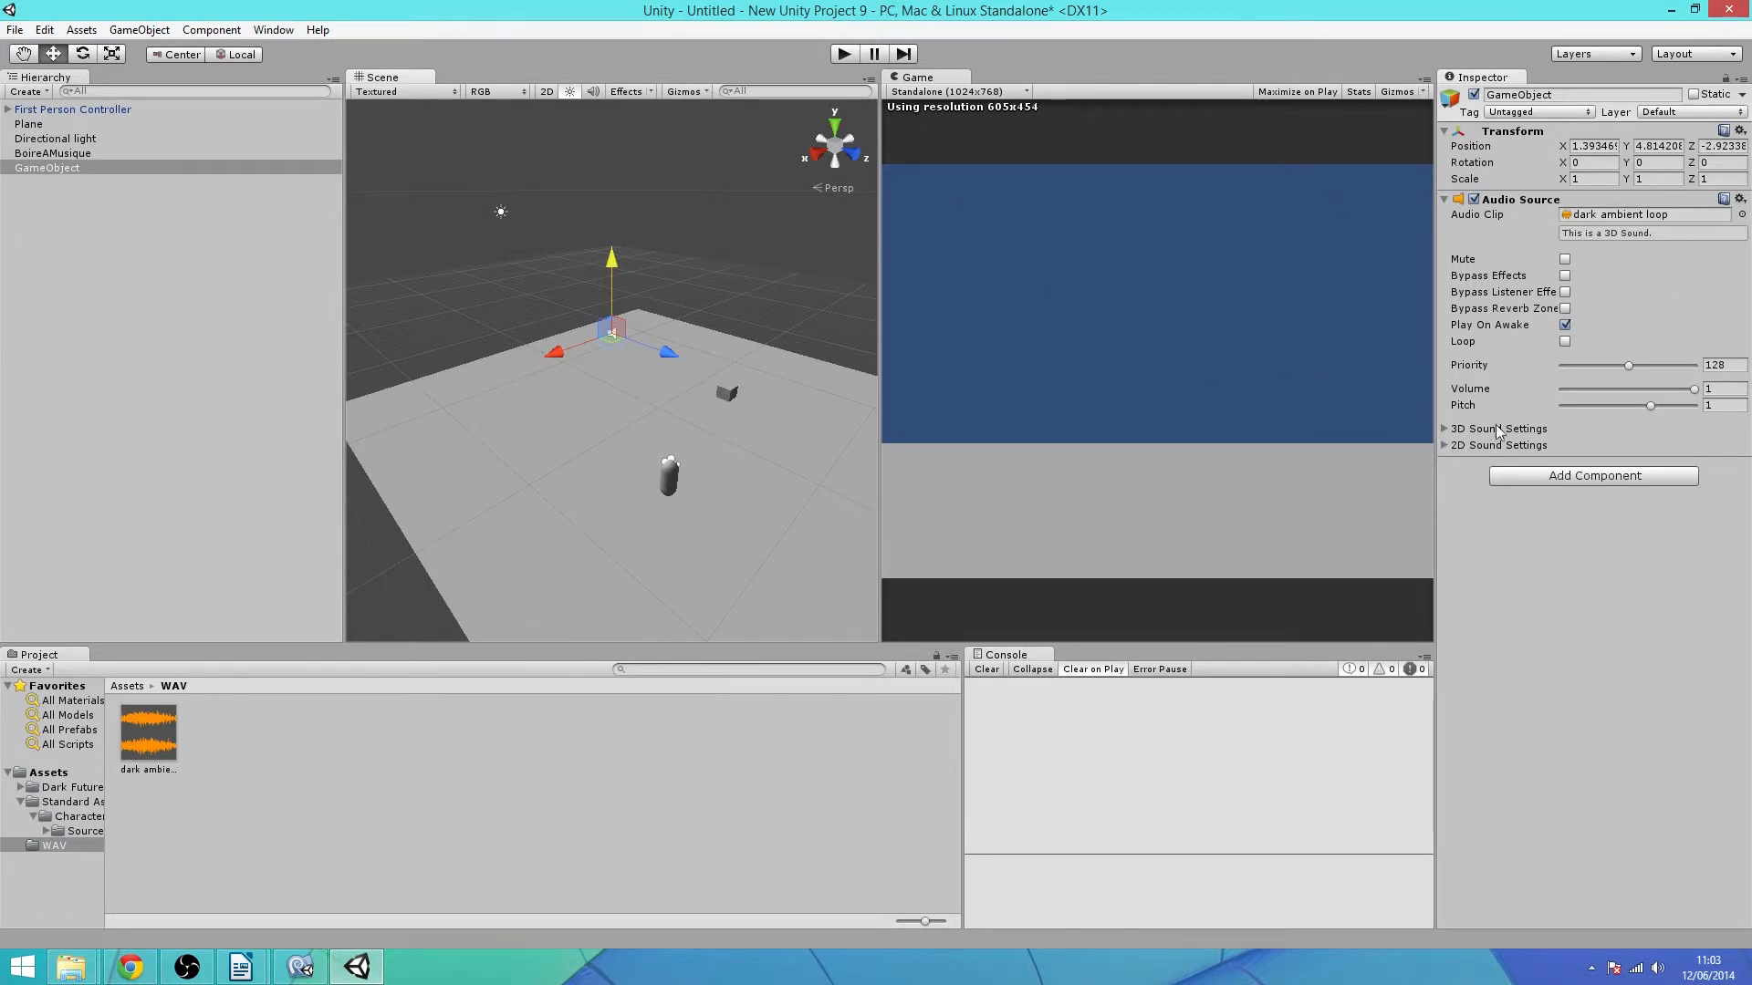
{"action": "left_click", "coordinate": [843, 55]}
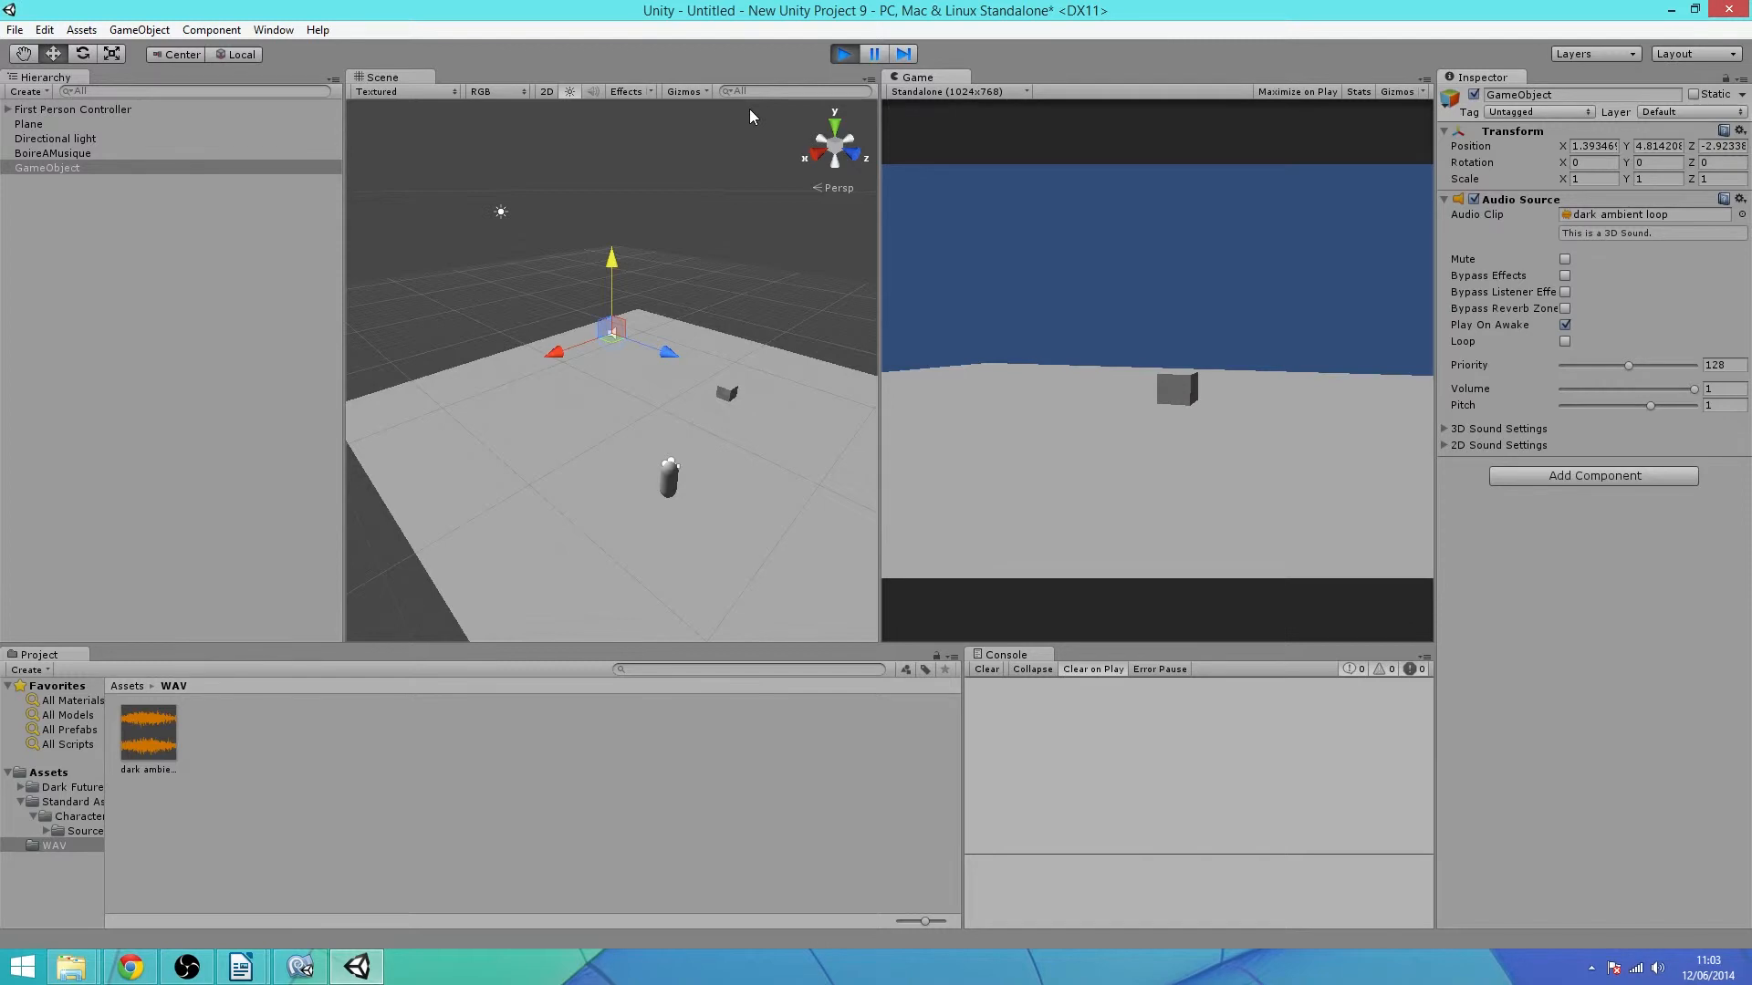
{"action": "key", "text": "Left"}
{"action": "key", "text": "Up"}
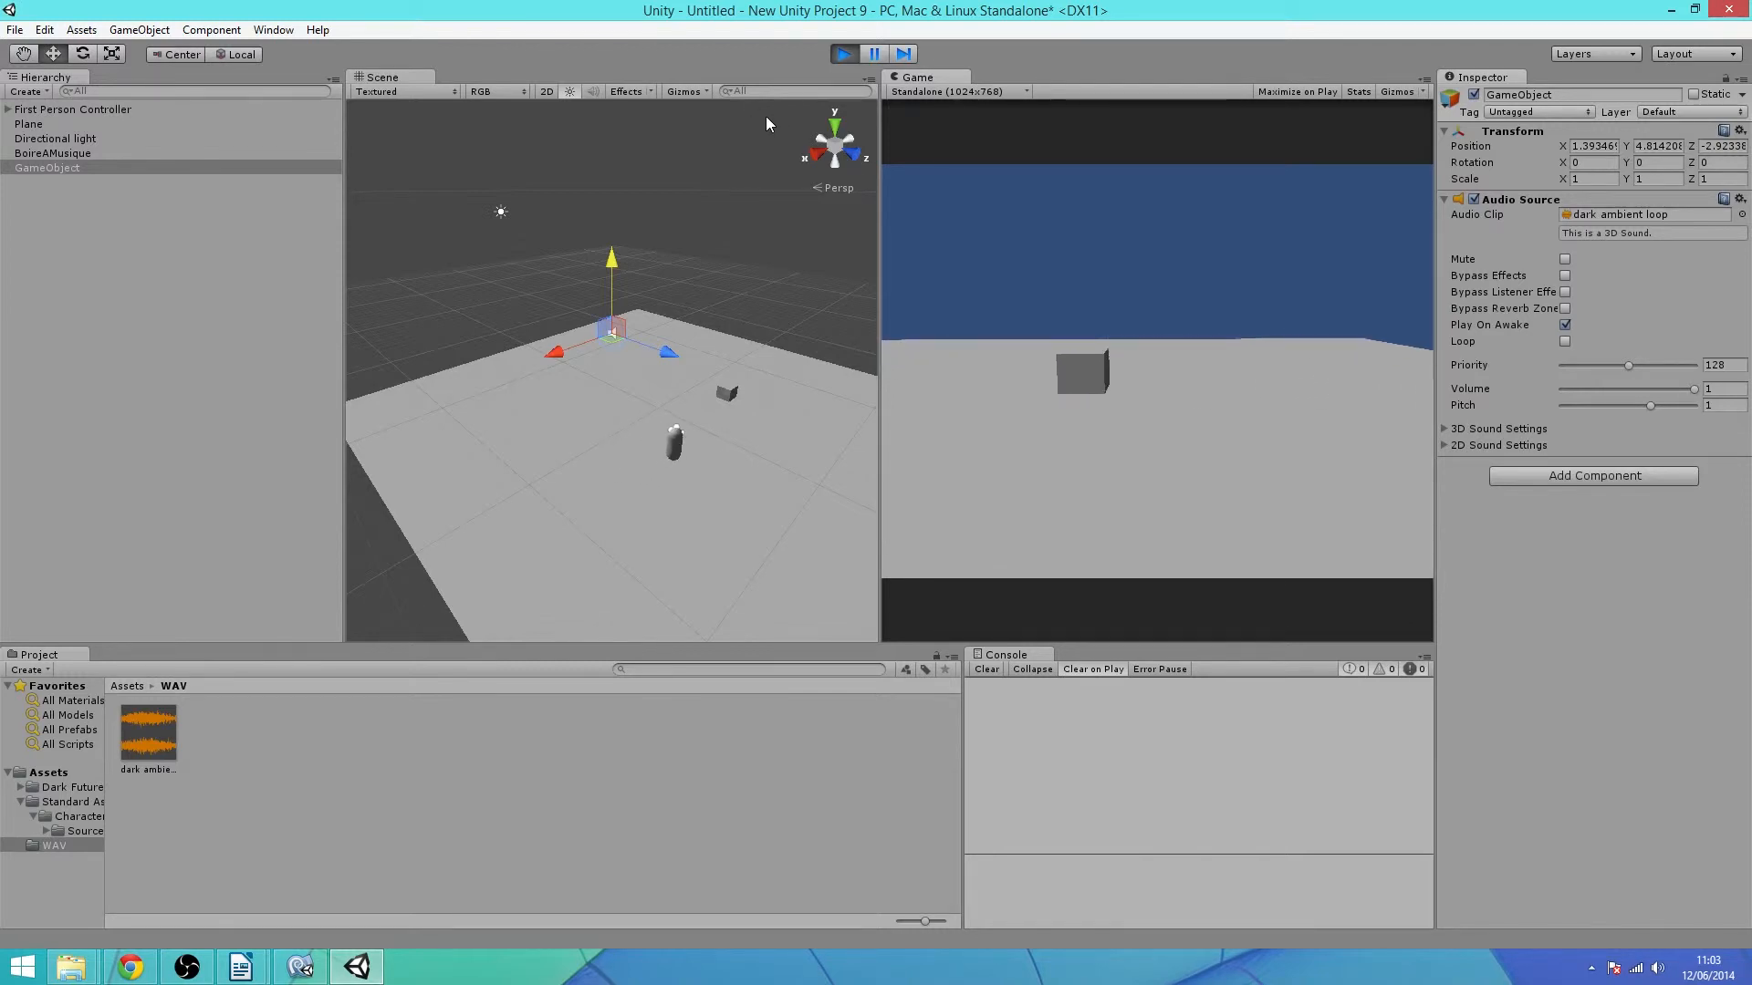
{"action": "key", "text": "Up"}
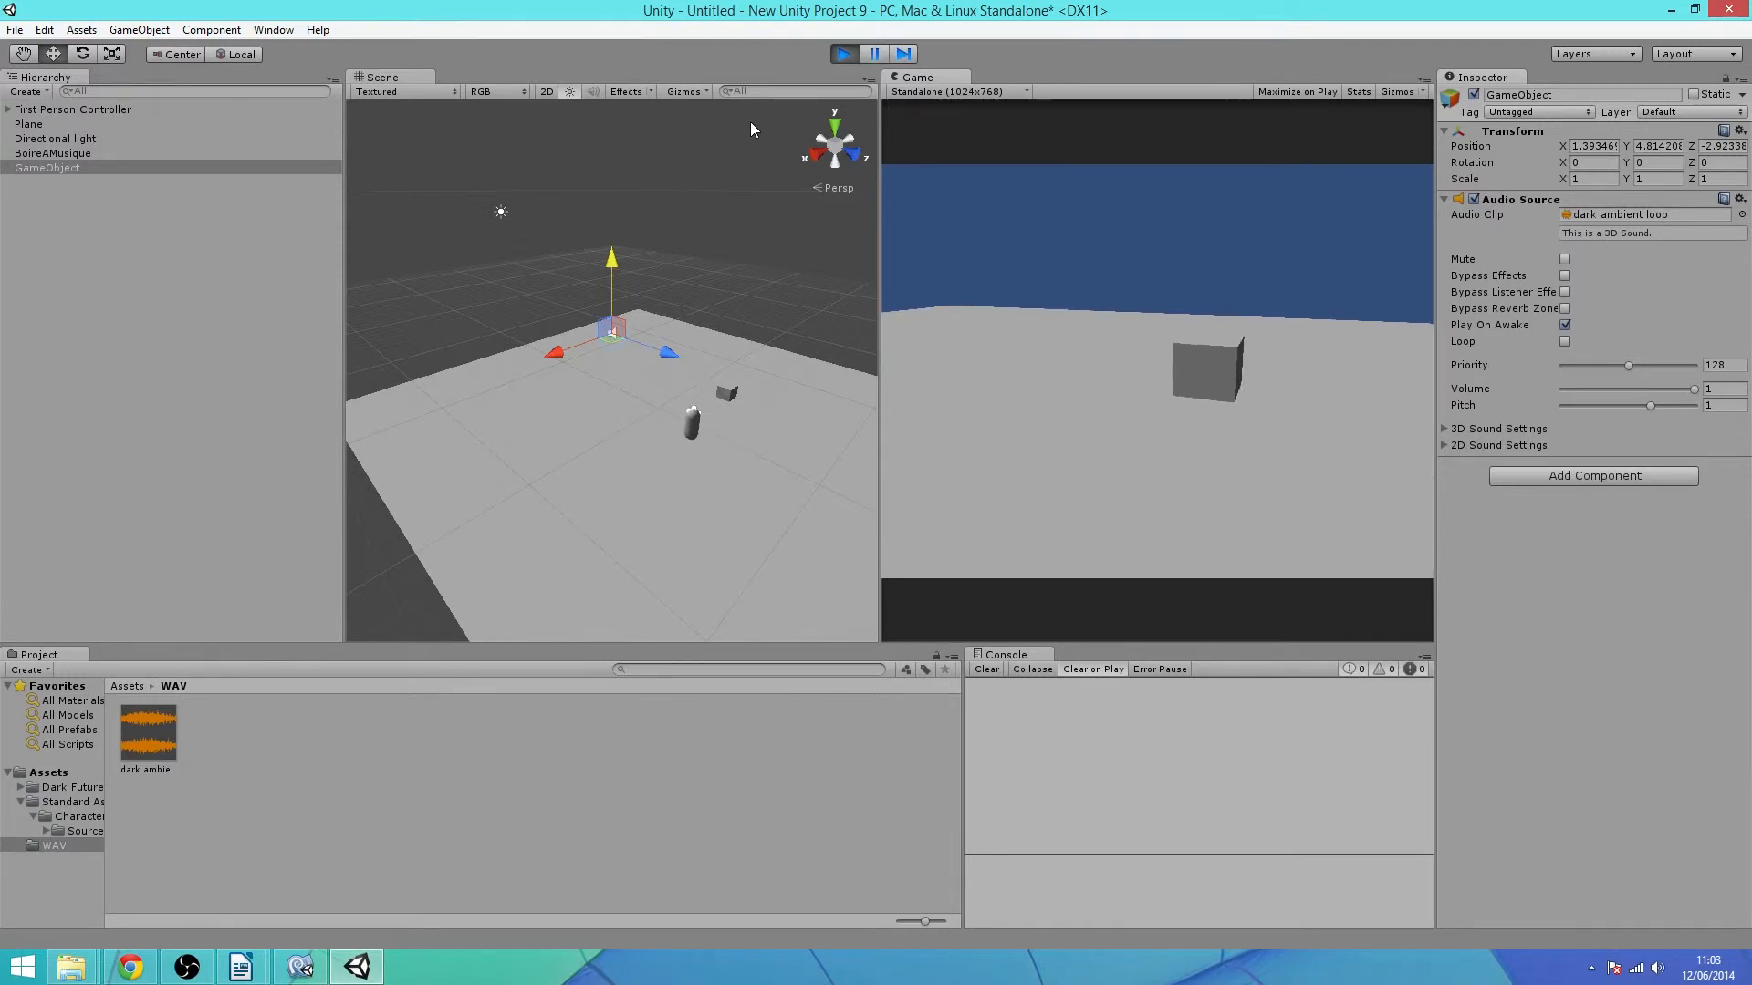
{"action": "key", "text": "Left"}
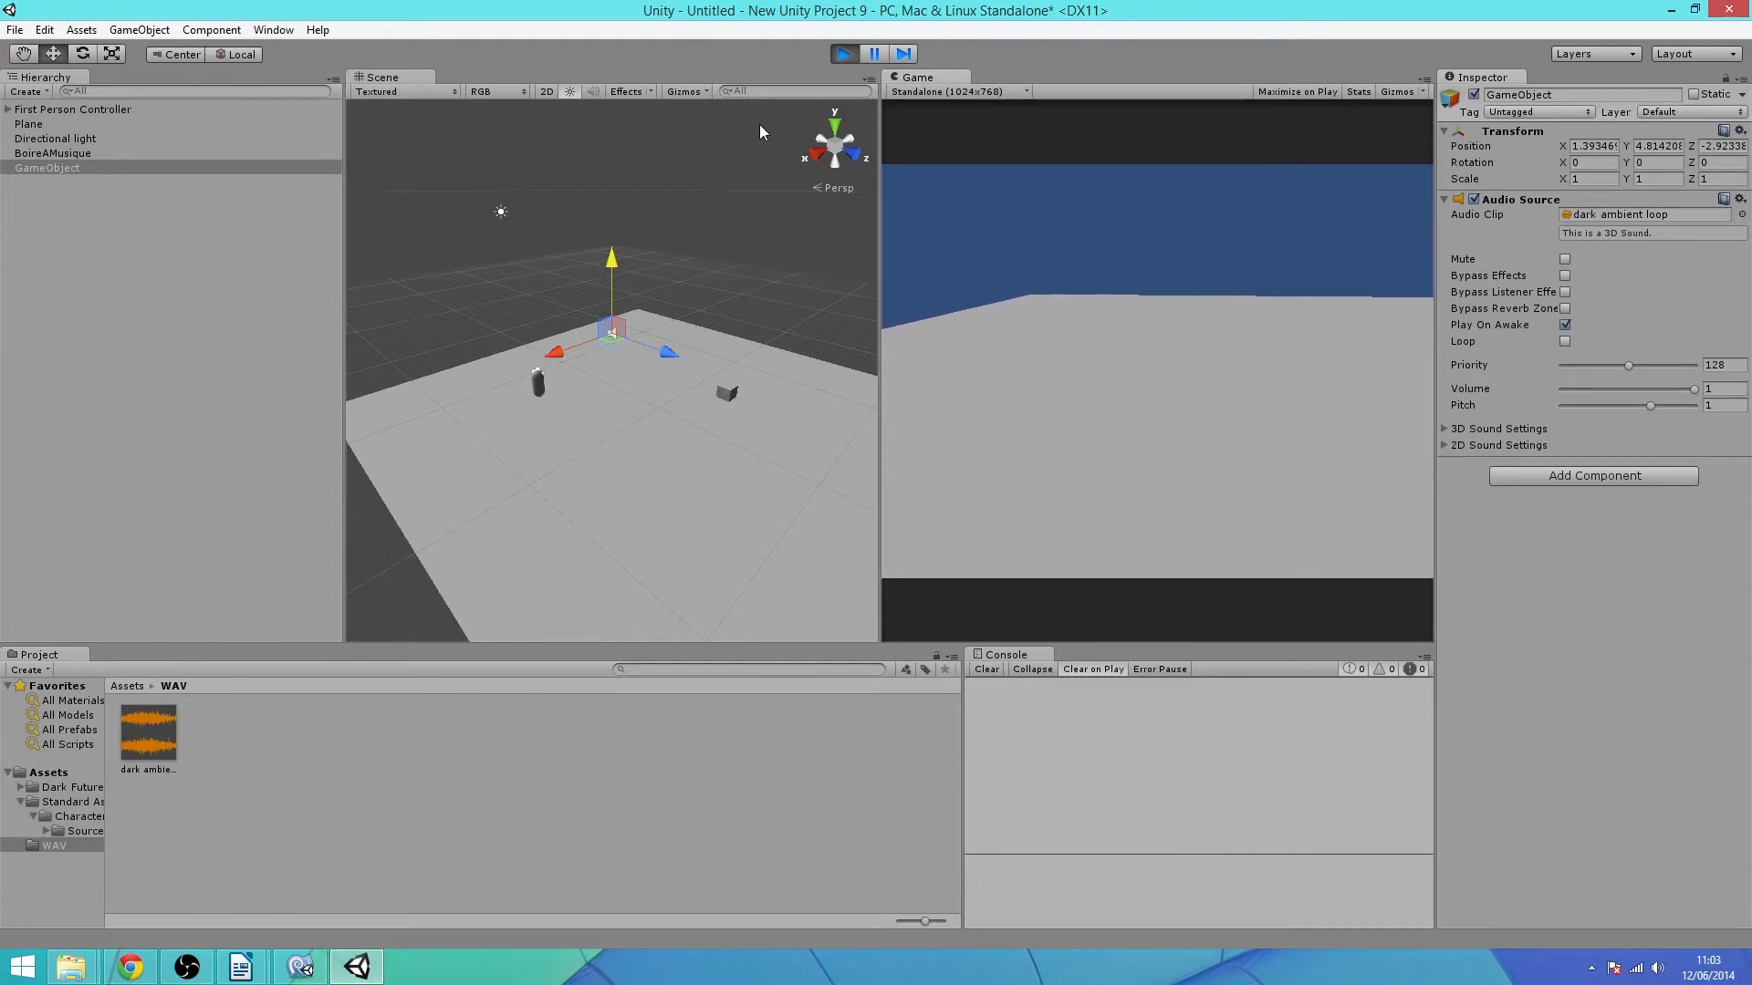
{"action": "key", "text": "Up"}
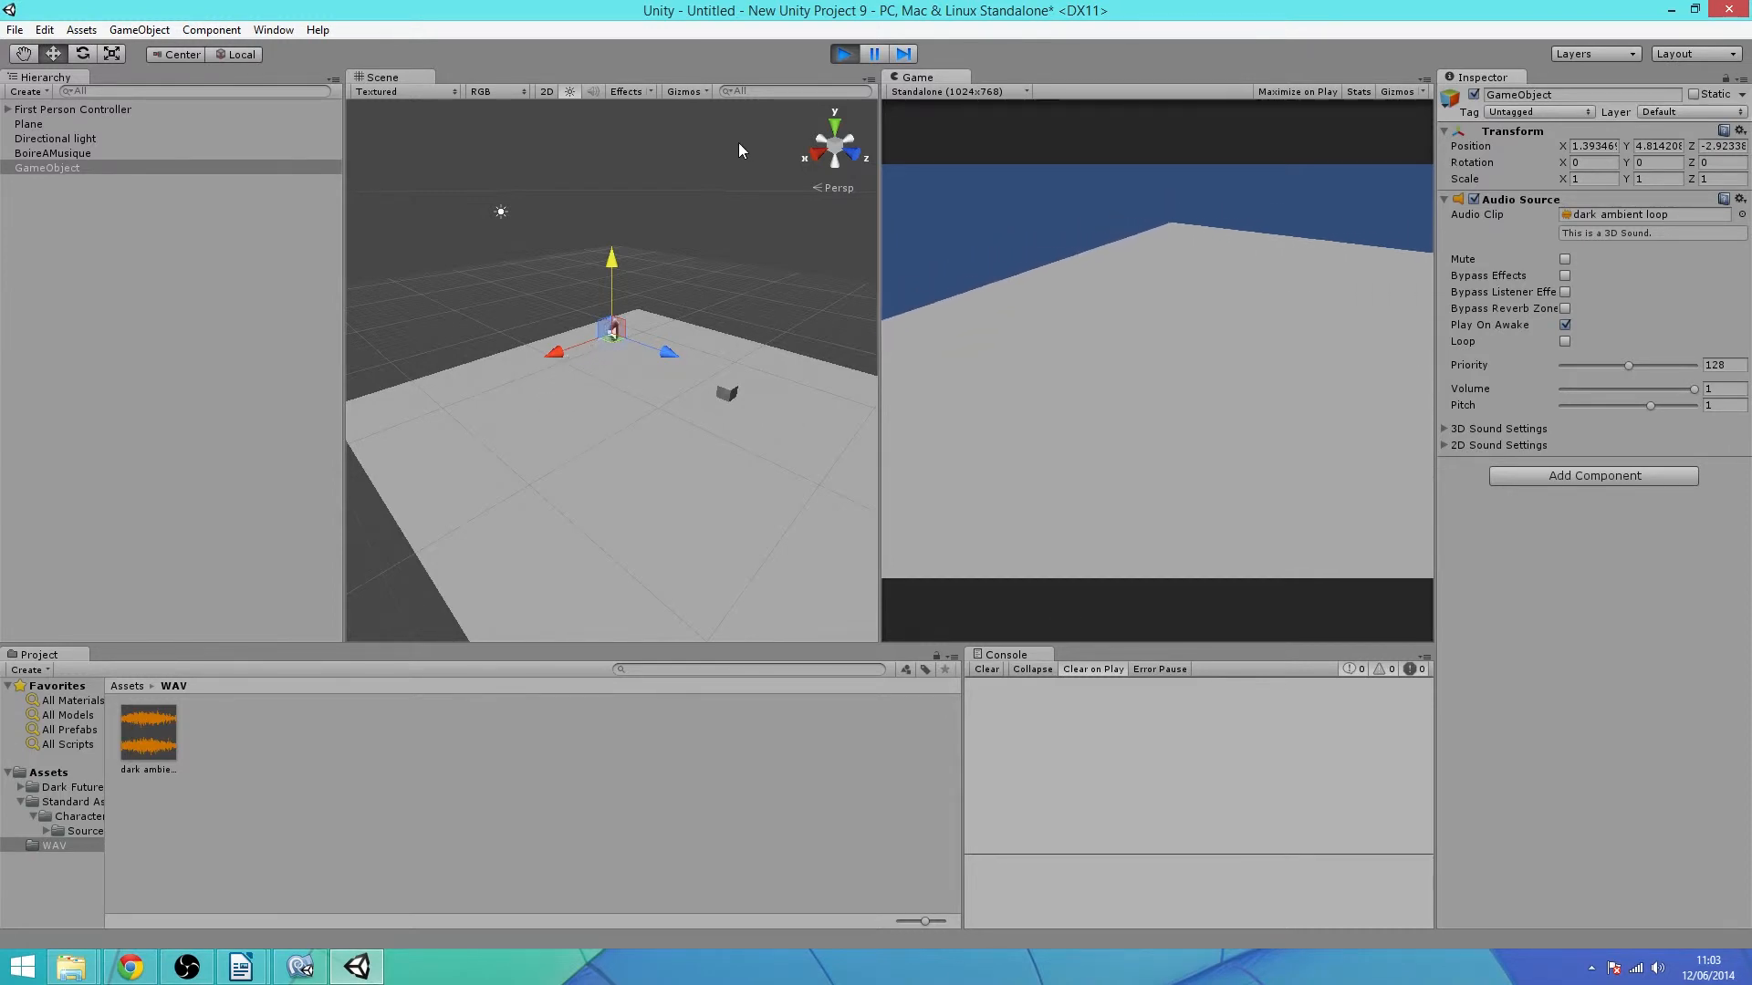
{"action": "key", "text": "Down"}
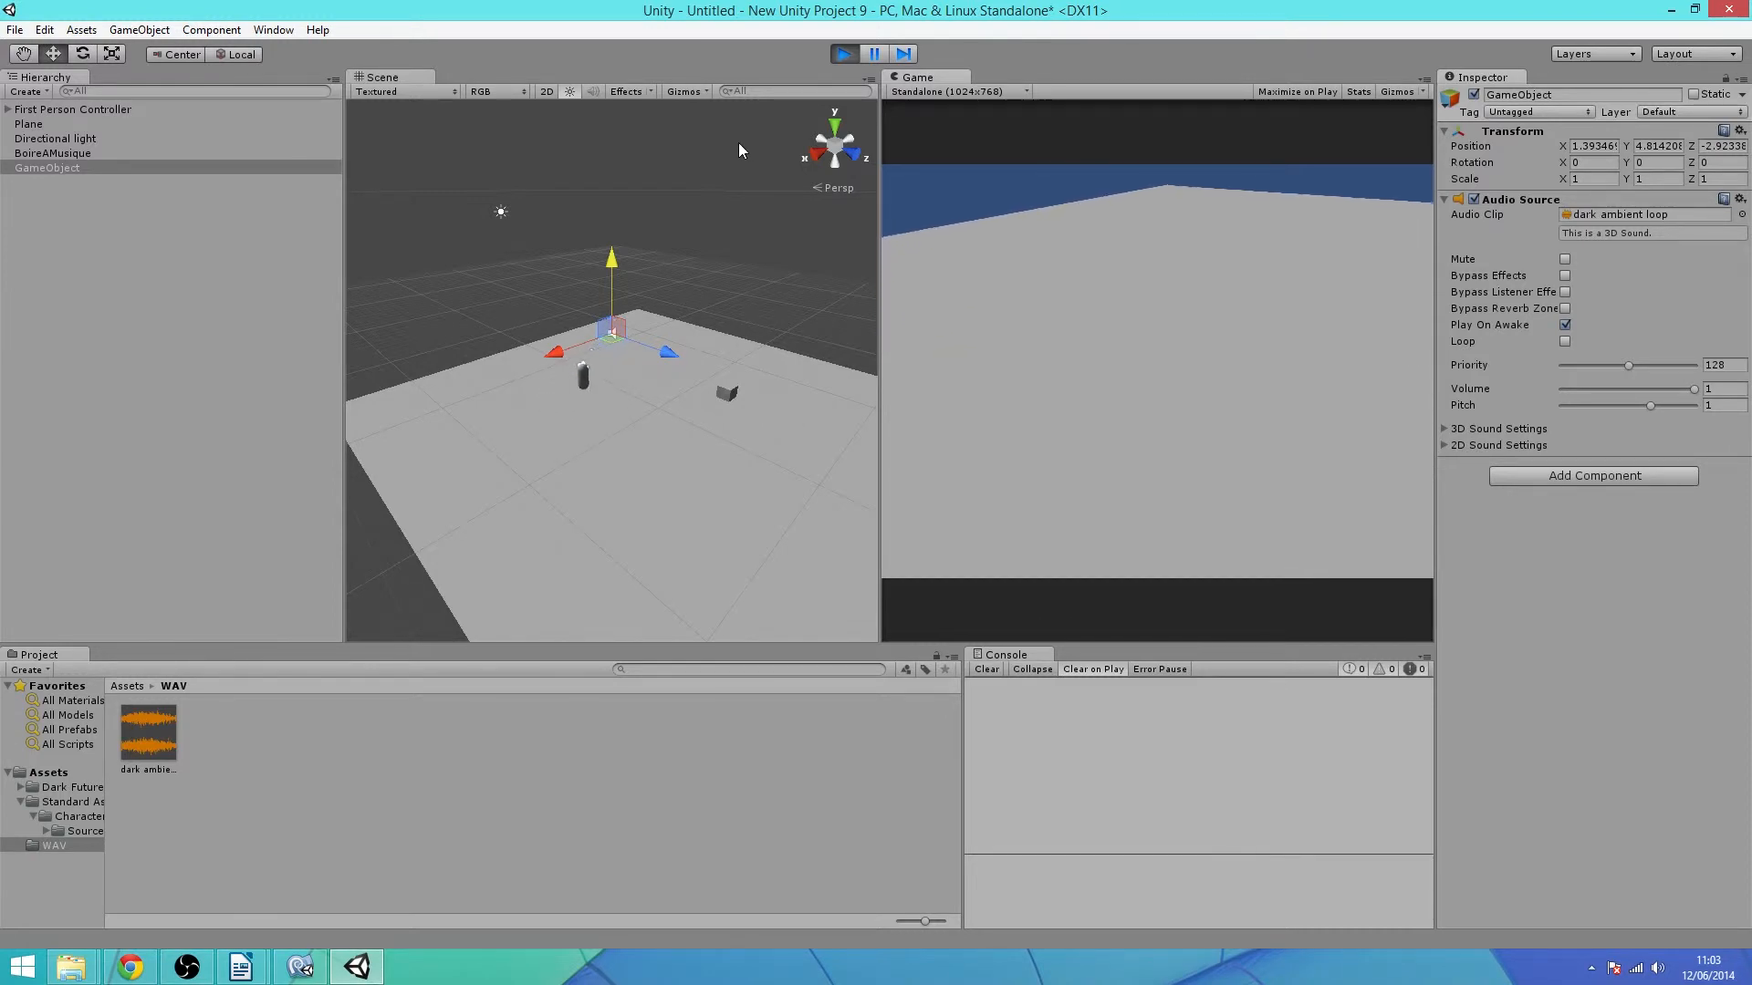
{"action": "key", "text": "Down"}
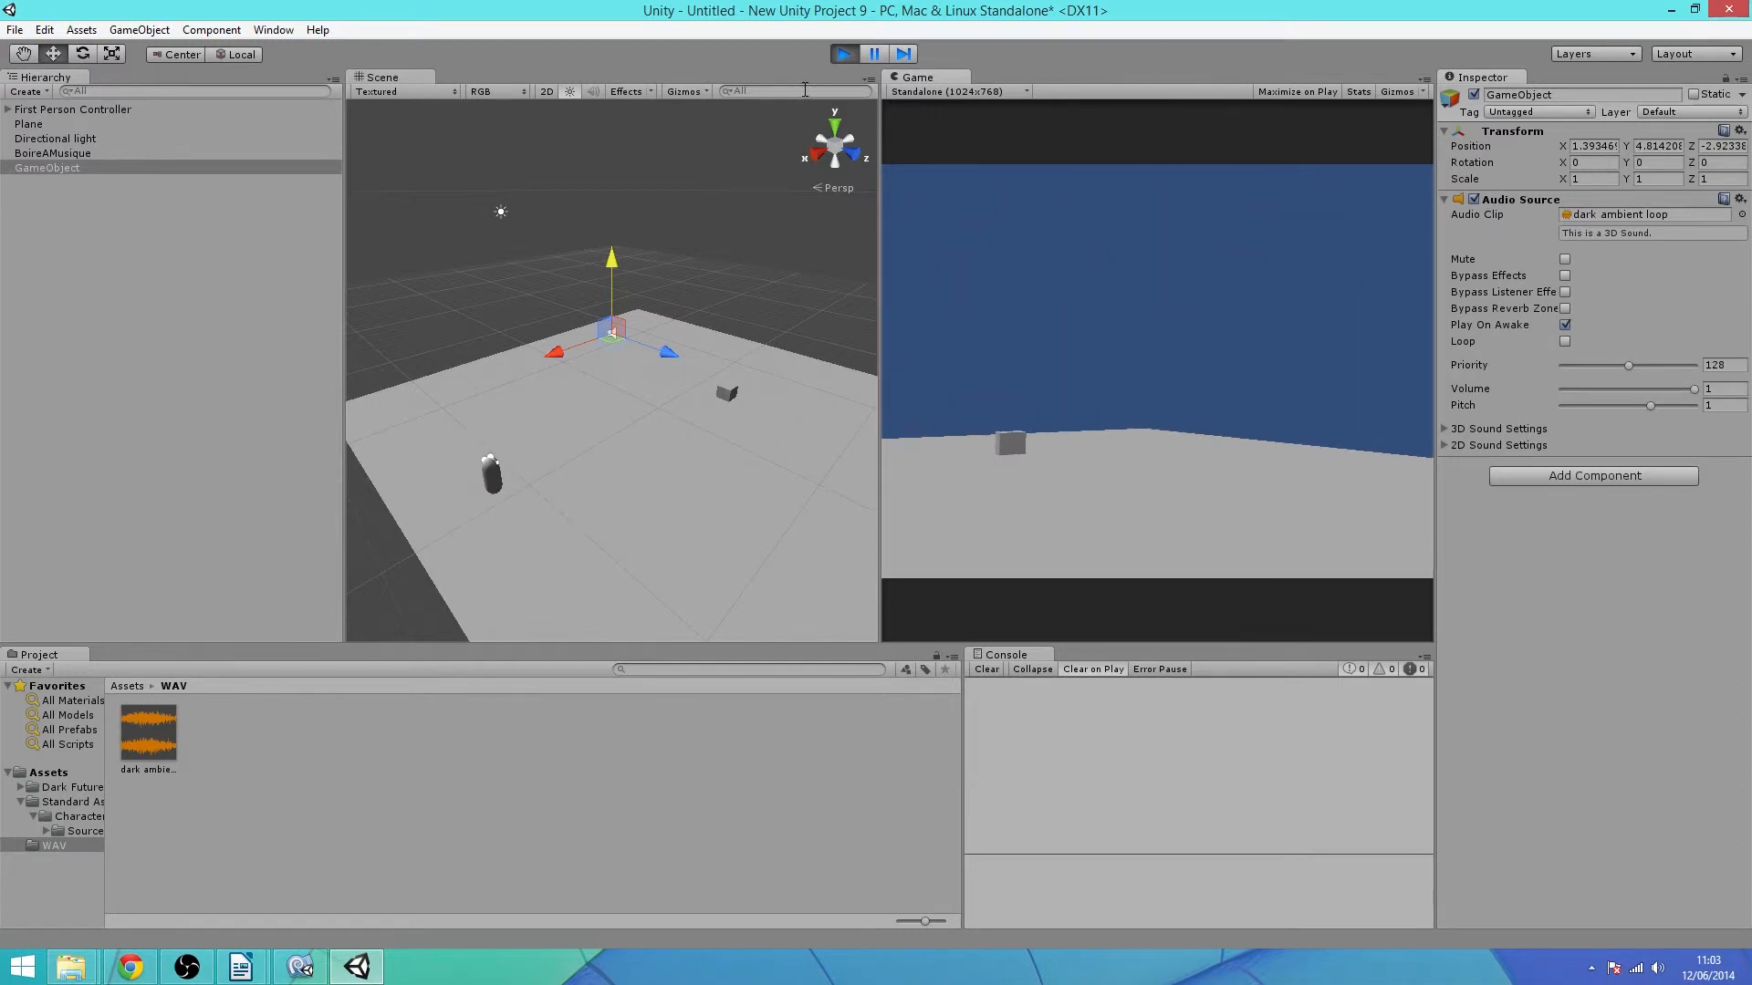
{"action": "left_click", "coordinate": [845, 54]}
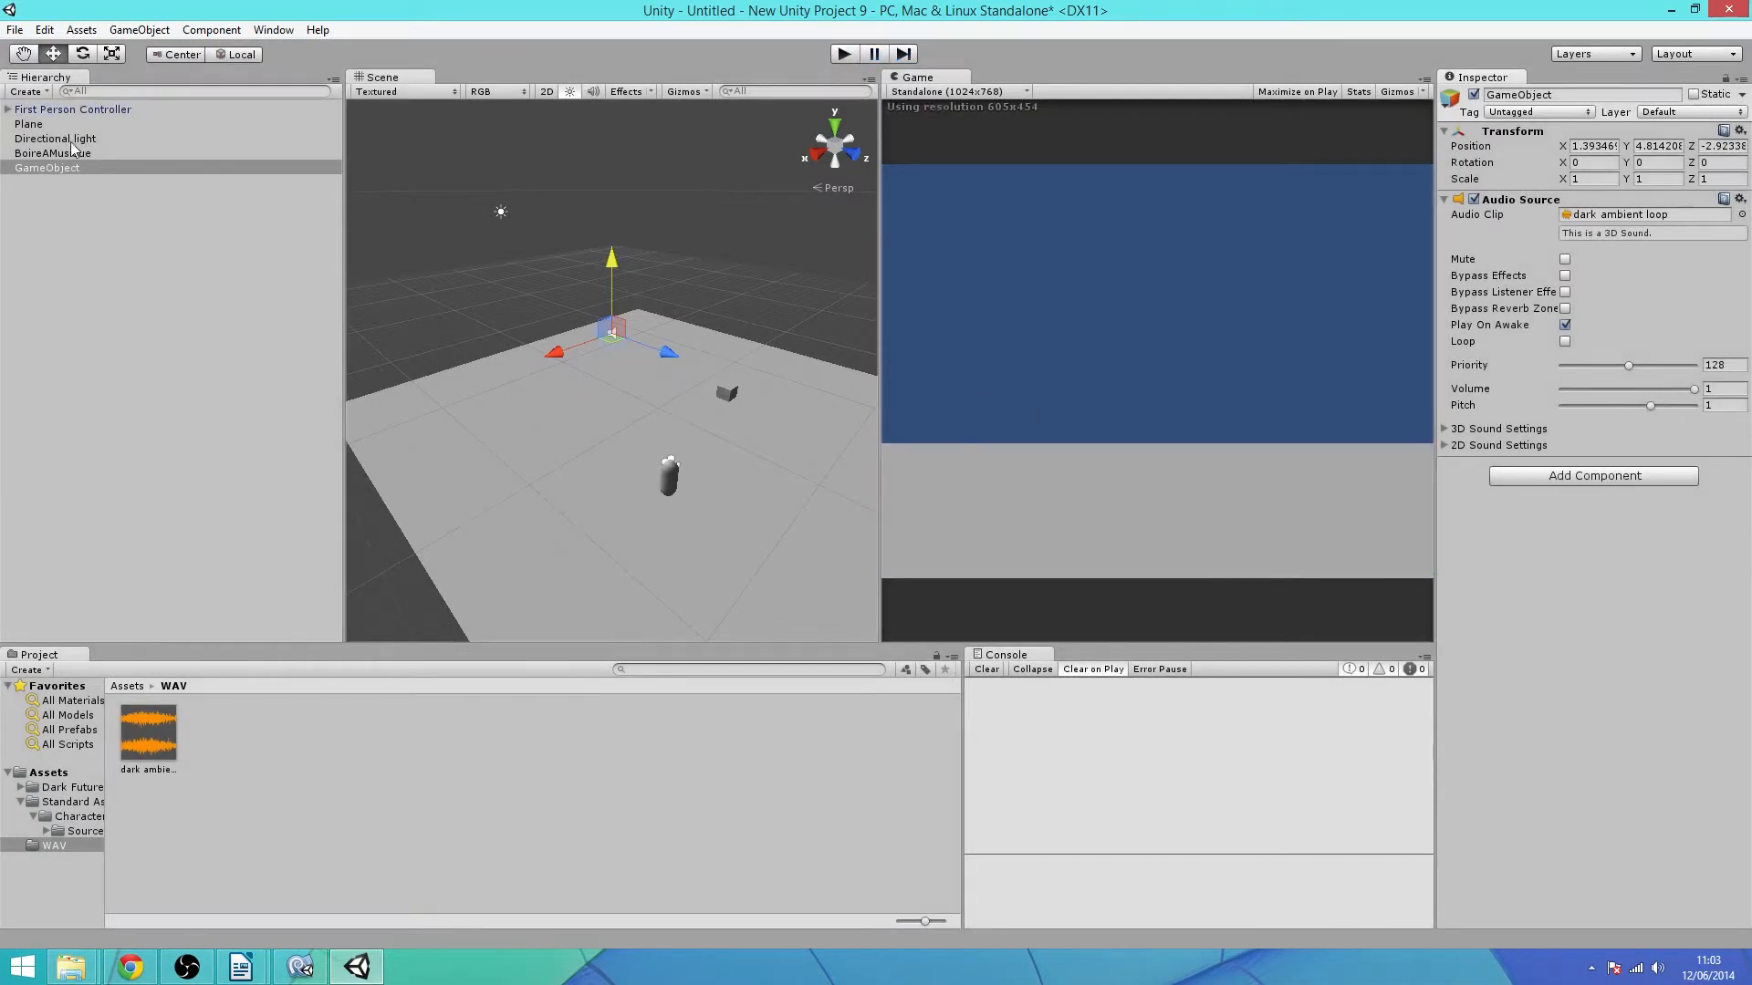
- Disable the BoireAMusique cube's Audio Source and run the scene, walking the player near and away from the empty sound object
{"action": "left_click", "coordinate": [52, 152]}
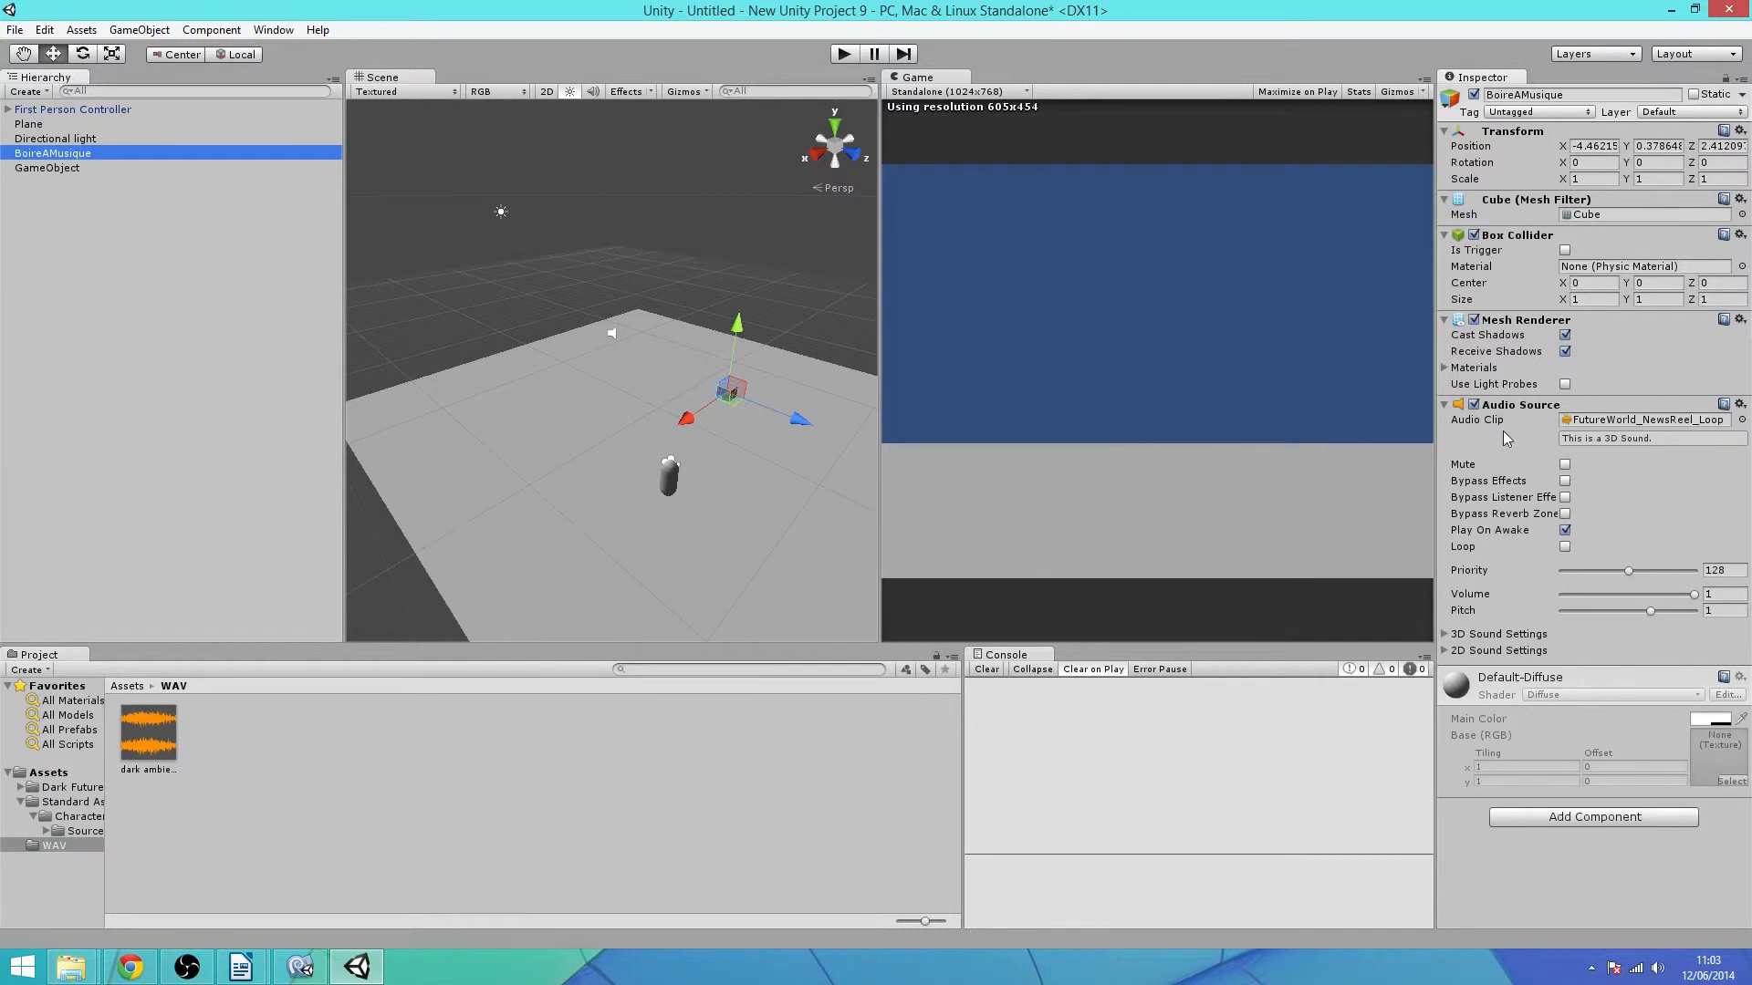
{"action": "left_click", "coordinate": [1474, 404]}
{"action": "left_click", "coordinate": [845, 57]}
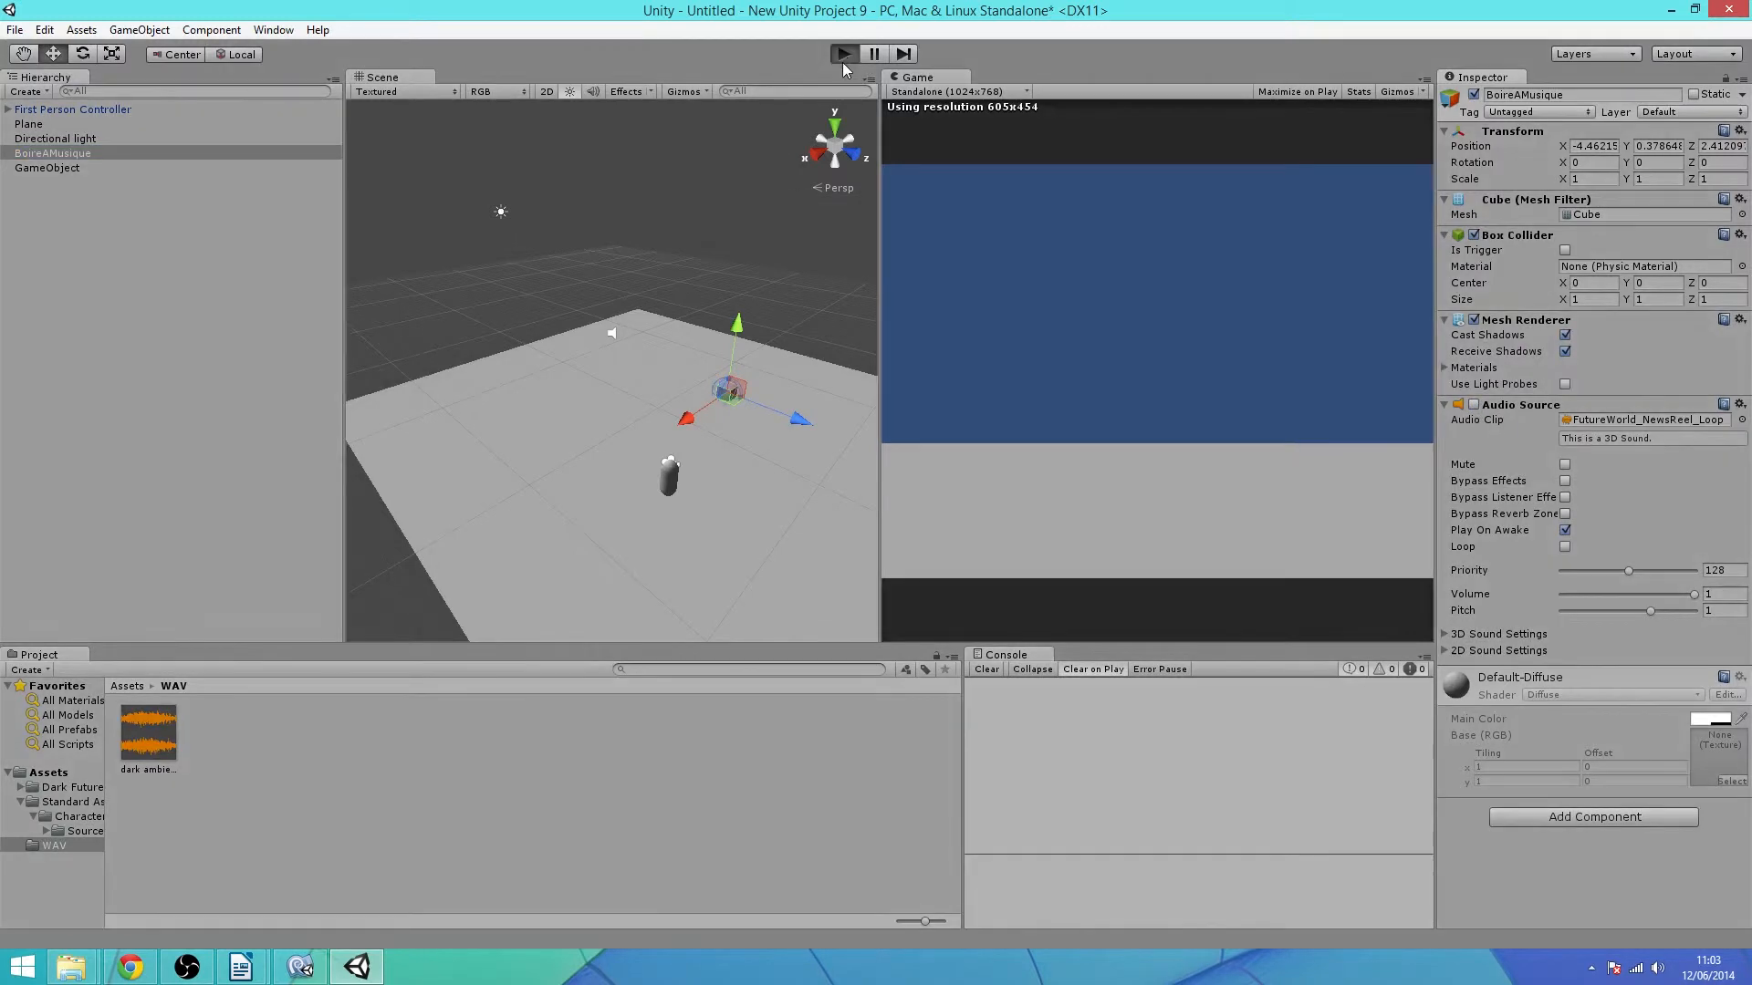
{"action": "key", "text": "w"}
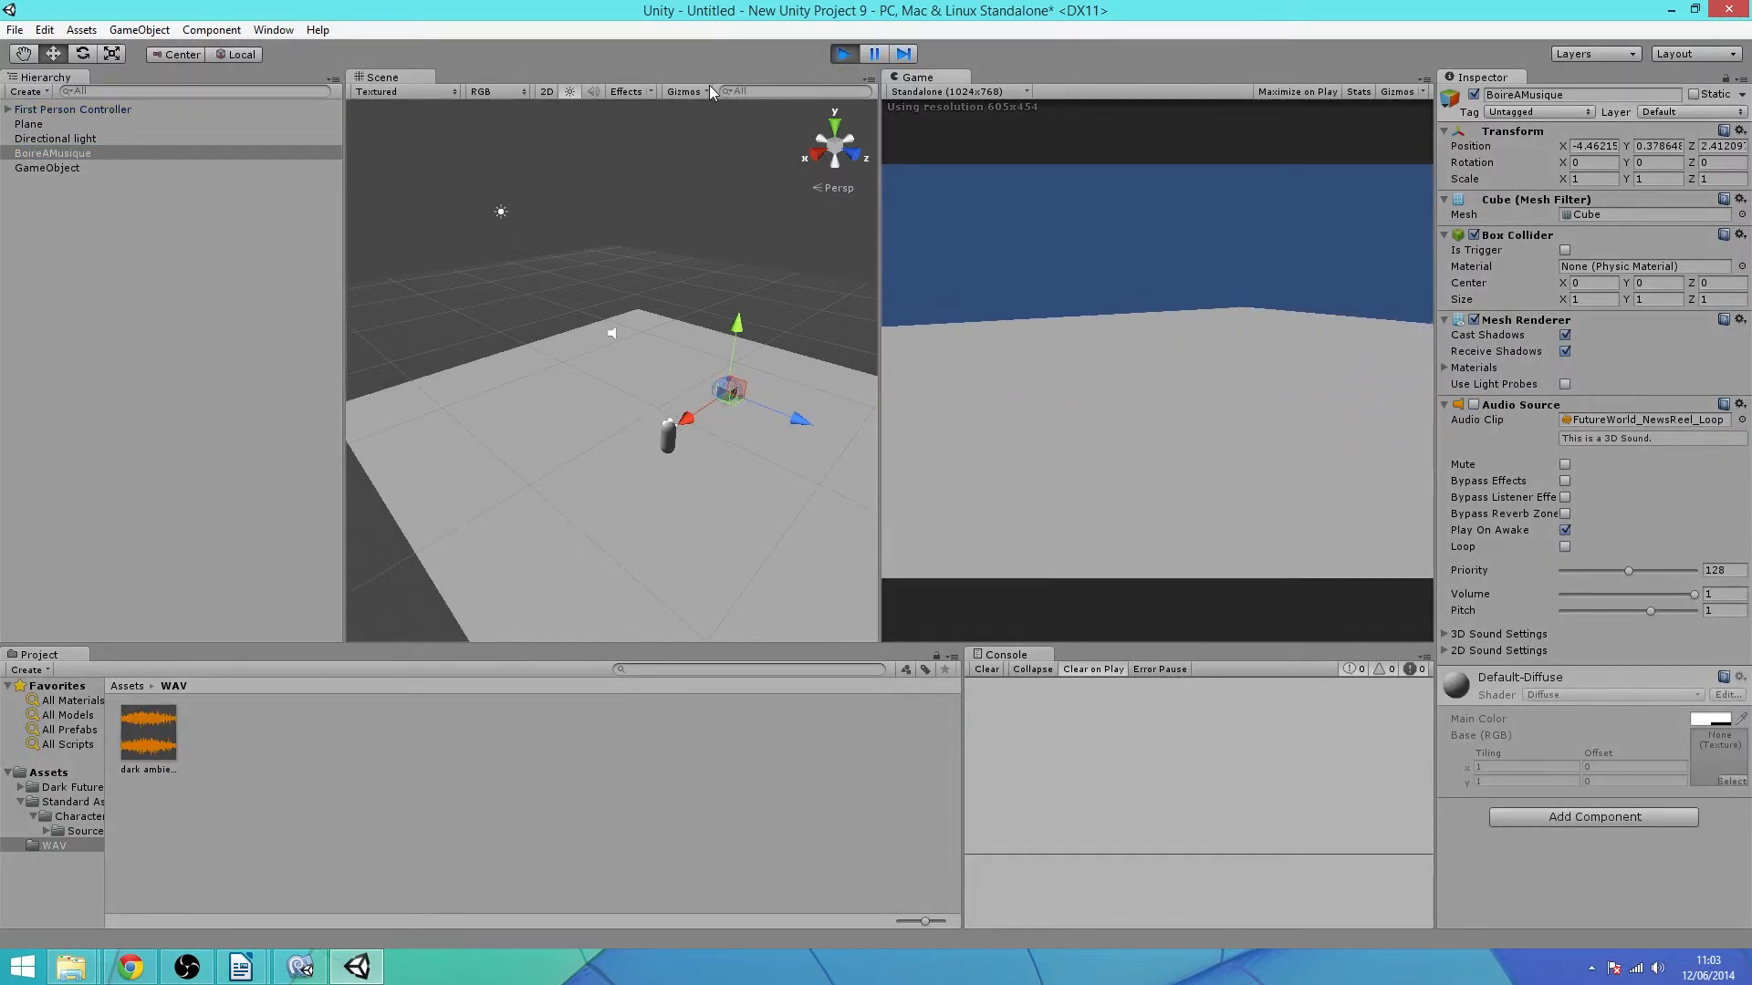
{"action": "key", "text": "w"}
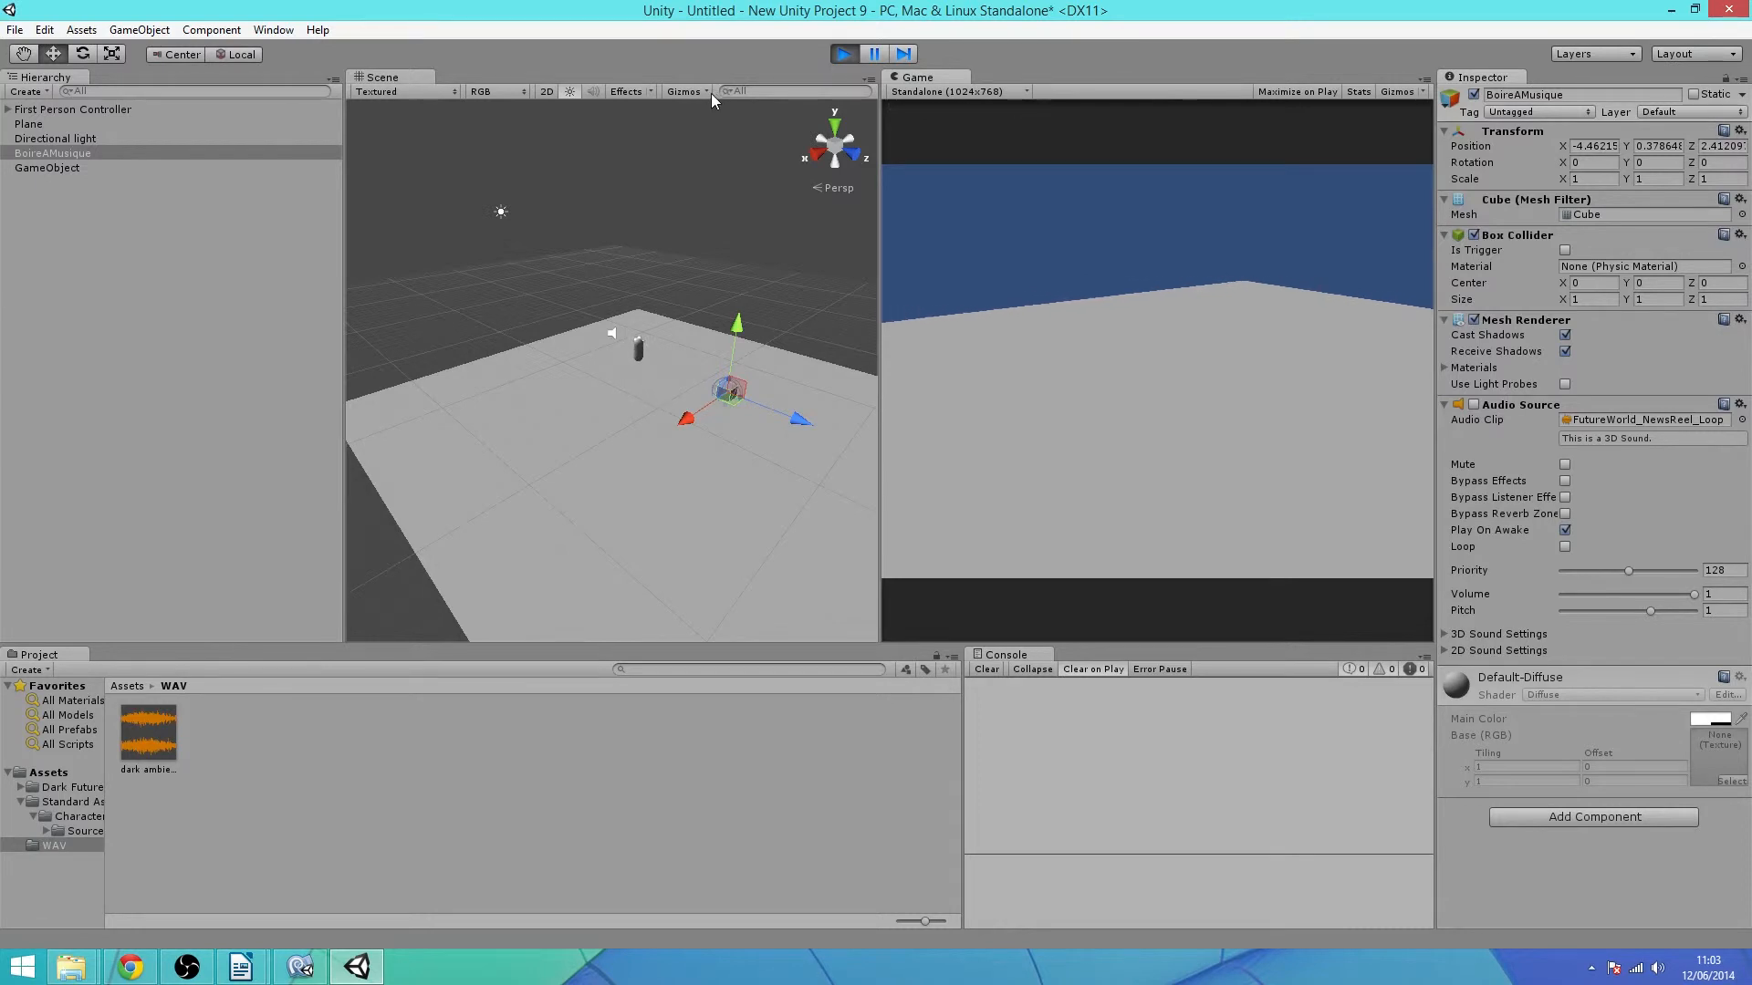
{"action": "key", "text": "s"}
{"action": "key", "text": "s"}
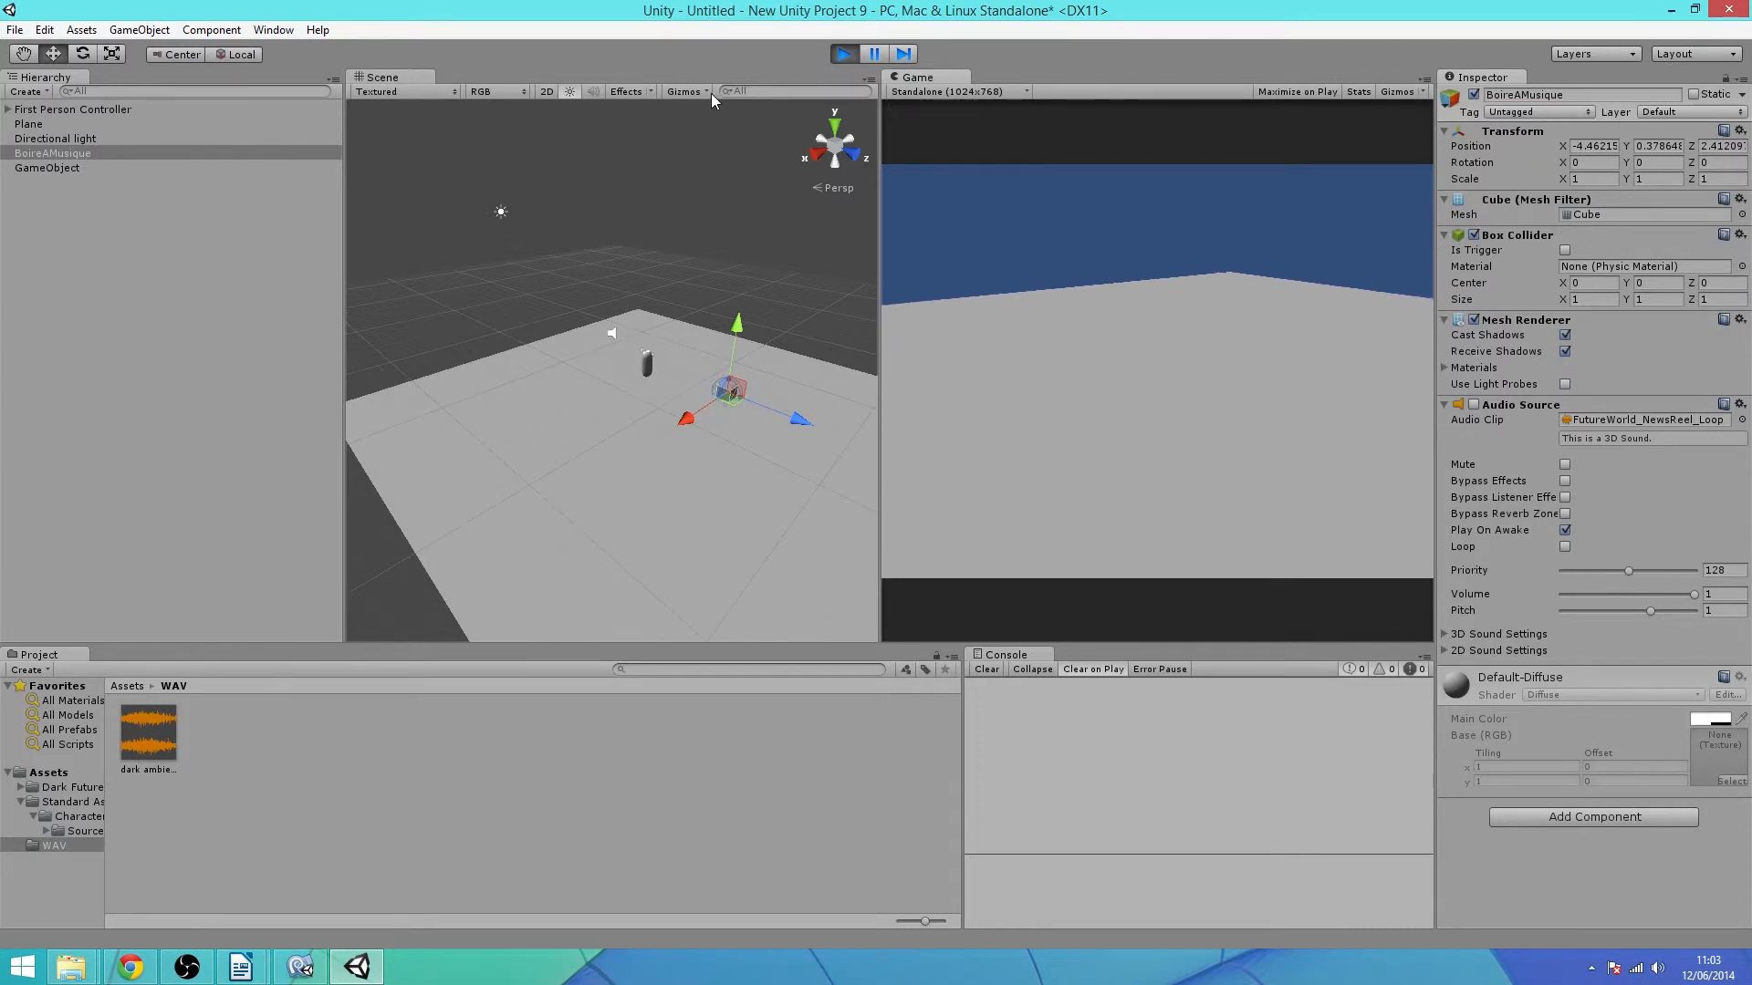
{"action": "key", "text": "s"}
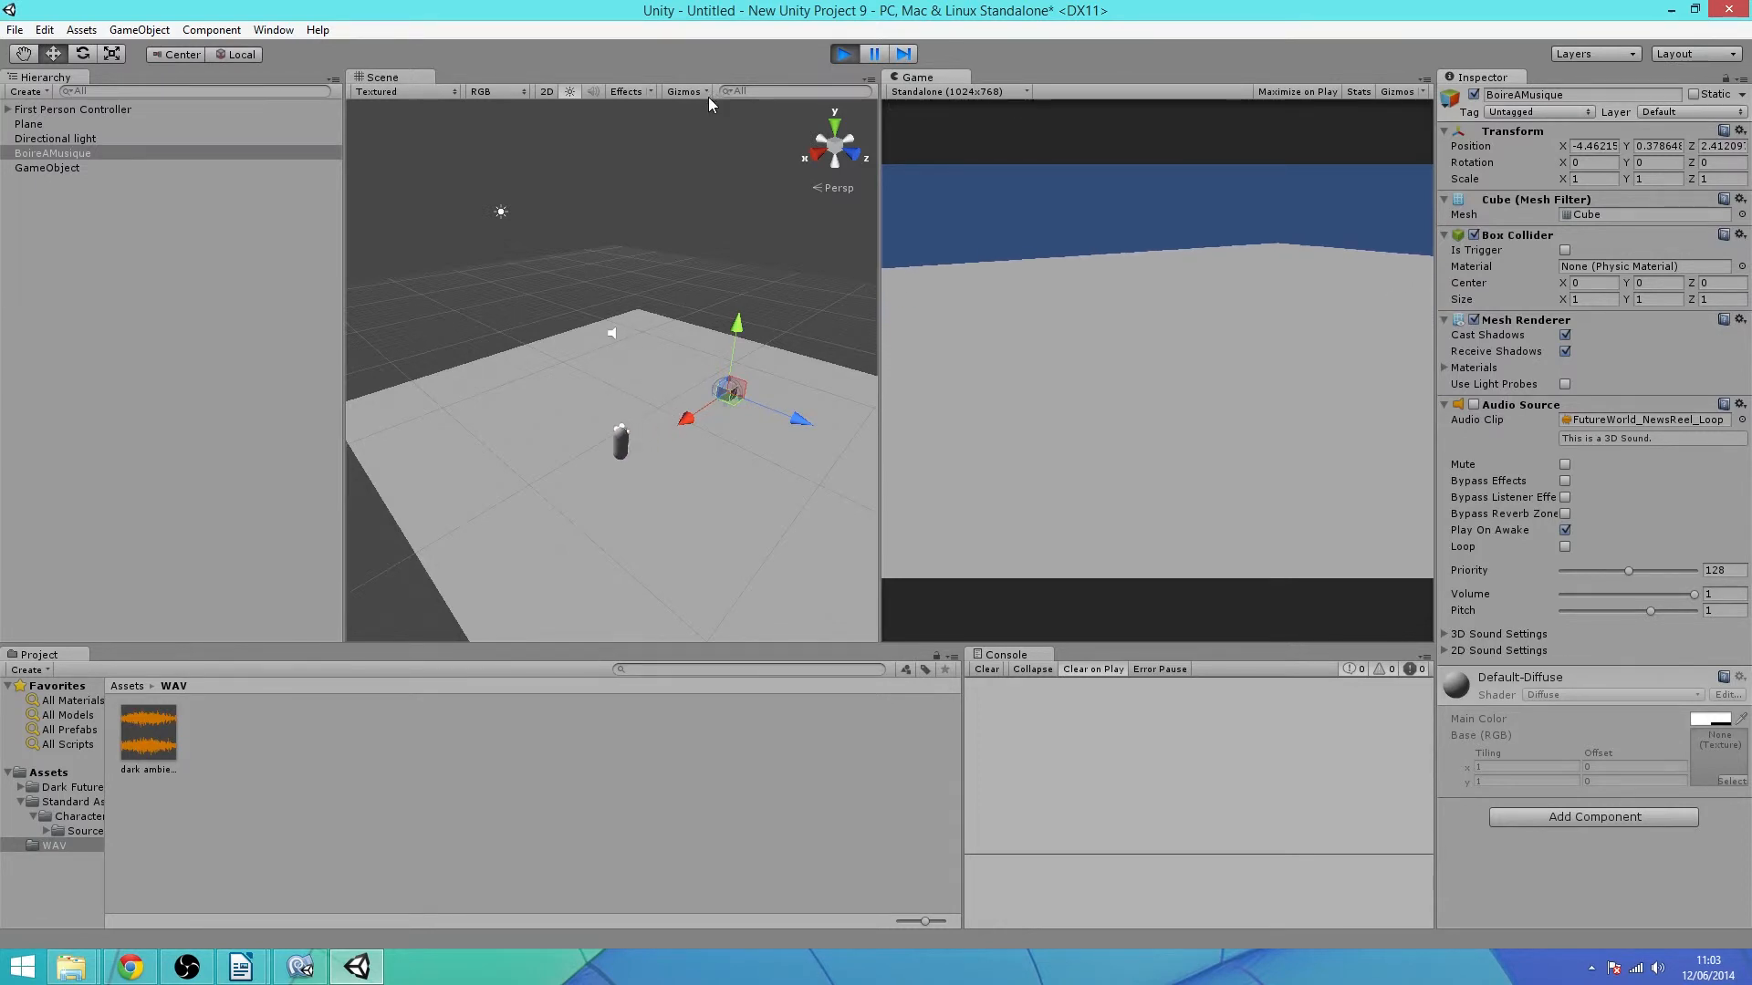
- Lower the empty sound object to about Y 0.78 while the scene is running
{"action": "left_click", "coordinate": [43, 139]}
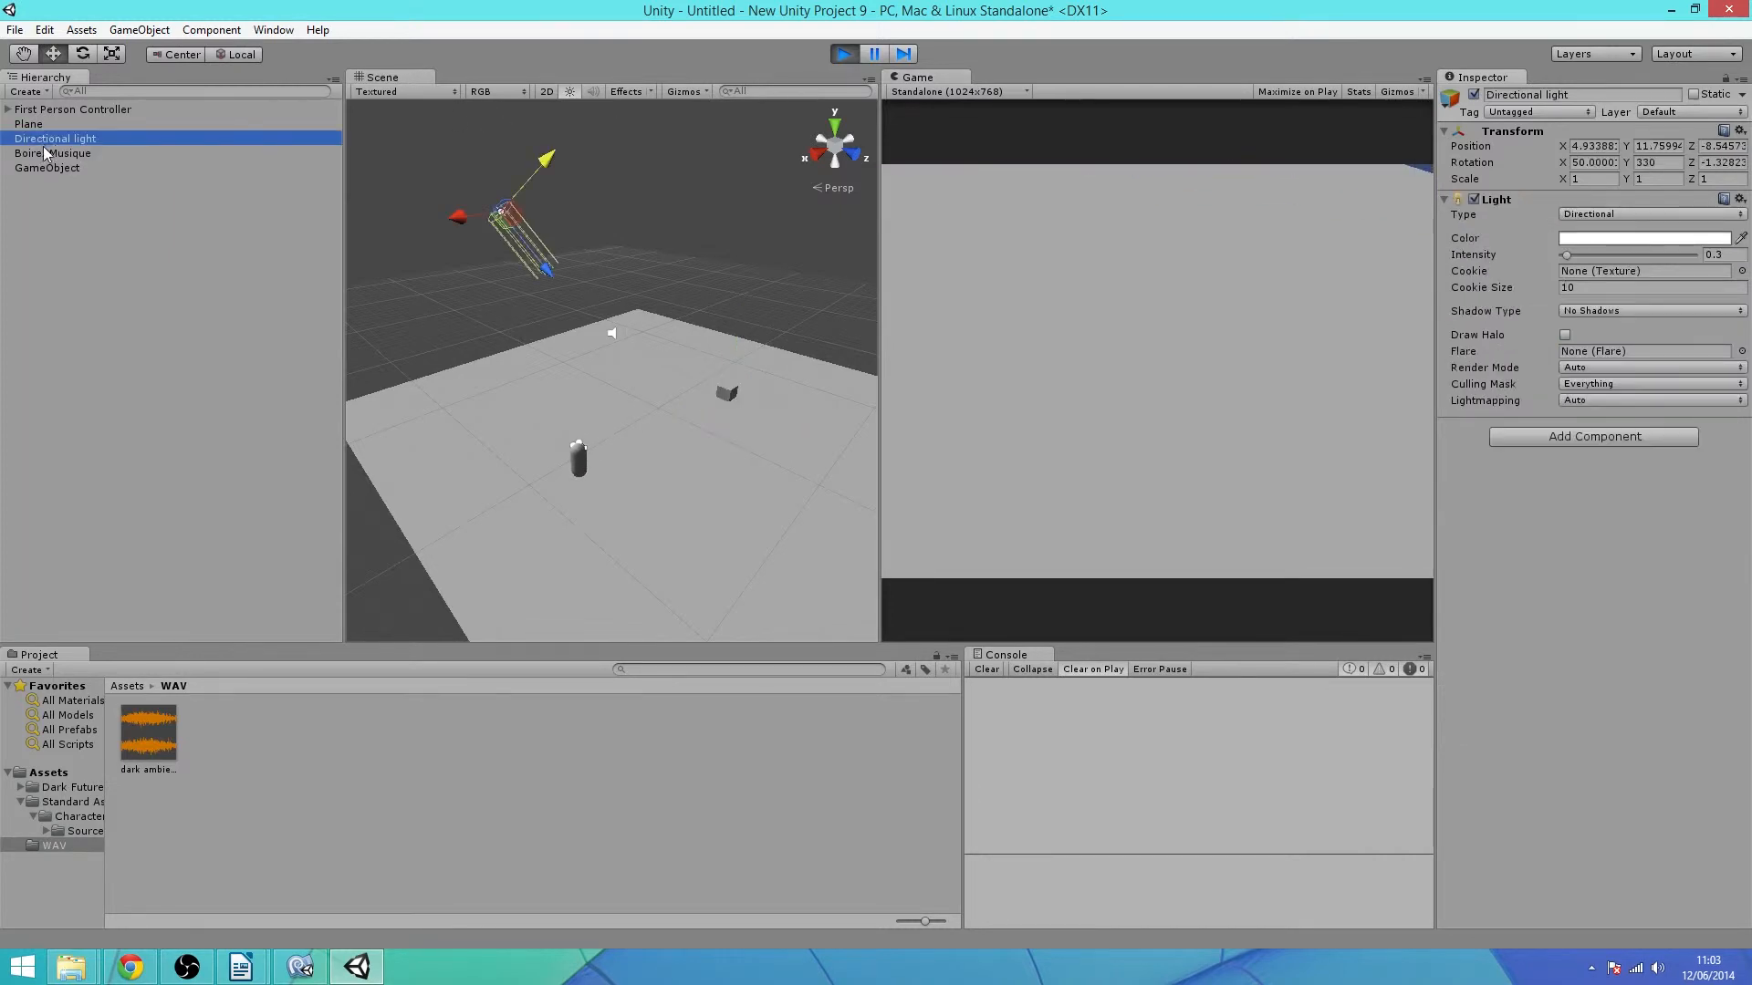
{"action": "key", "text": "Down"}
{"action": "key", "text": "Down"}
{"action": "left_click_drag", "start_coordinate": [616, 262], "coordinate": [612, 319]}
- Walk and turn the player around the lowered sound object to hear the ambient loop, and stop the play test
{"action": "left_click", "coordinate": [990, 176]}
{"action": "key", "text": "w"}
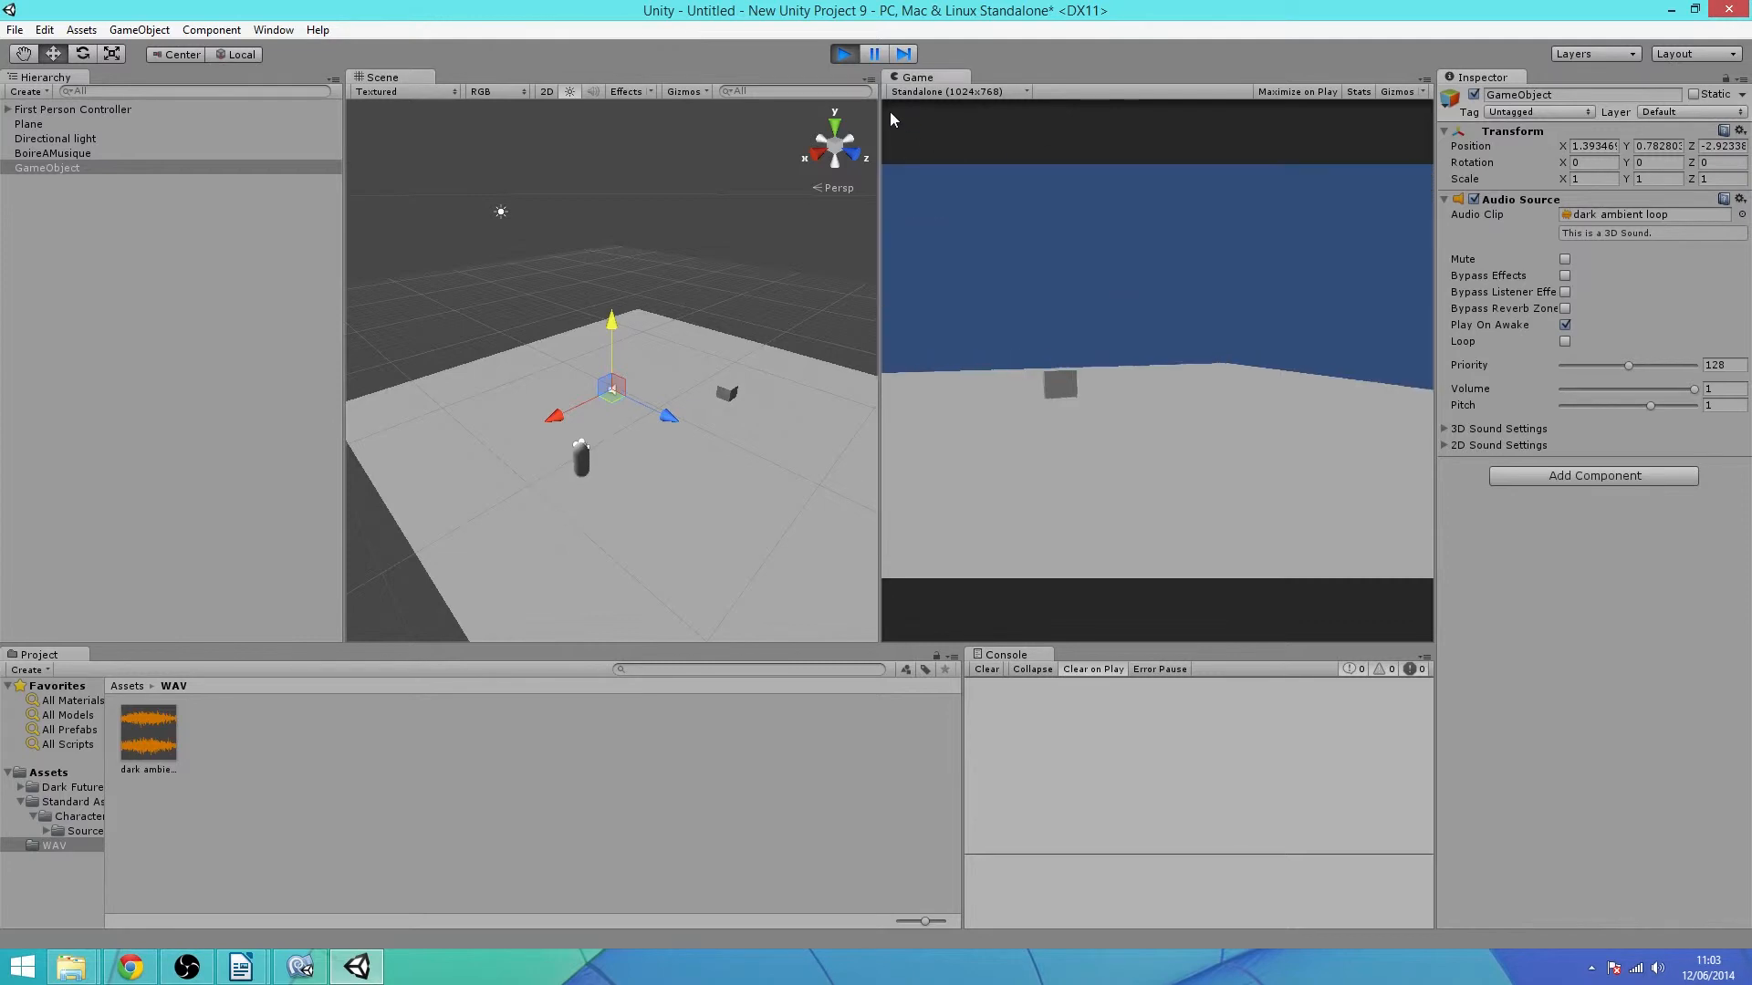
{"action": "key", "text": "s"}
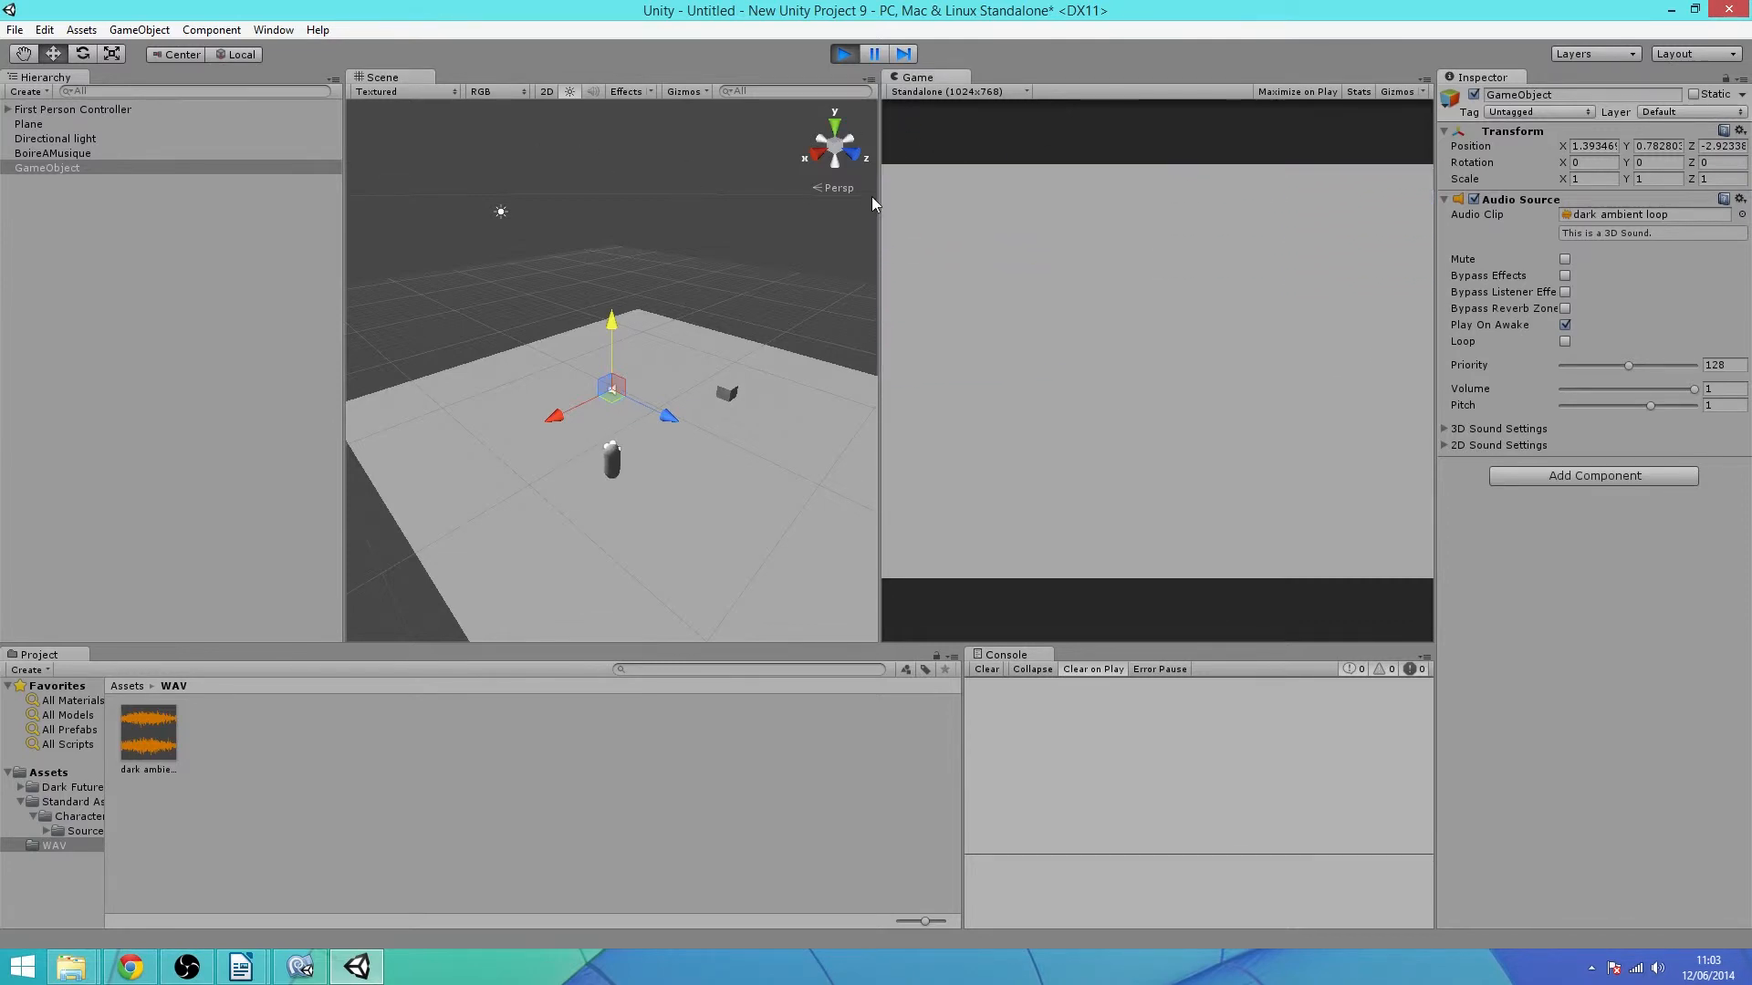
{"action": "key", "text": "d"}
{"action": "key", "text": "a"}
{"action": "key", "text": "w"}
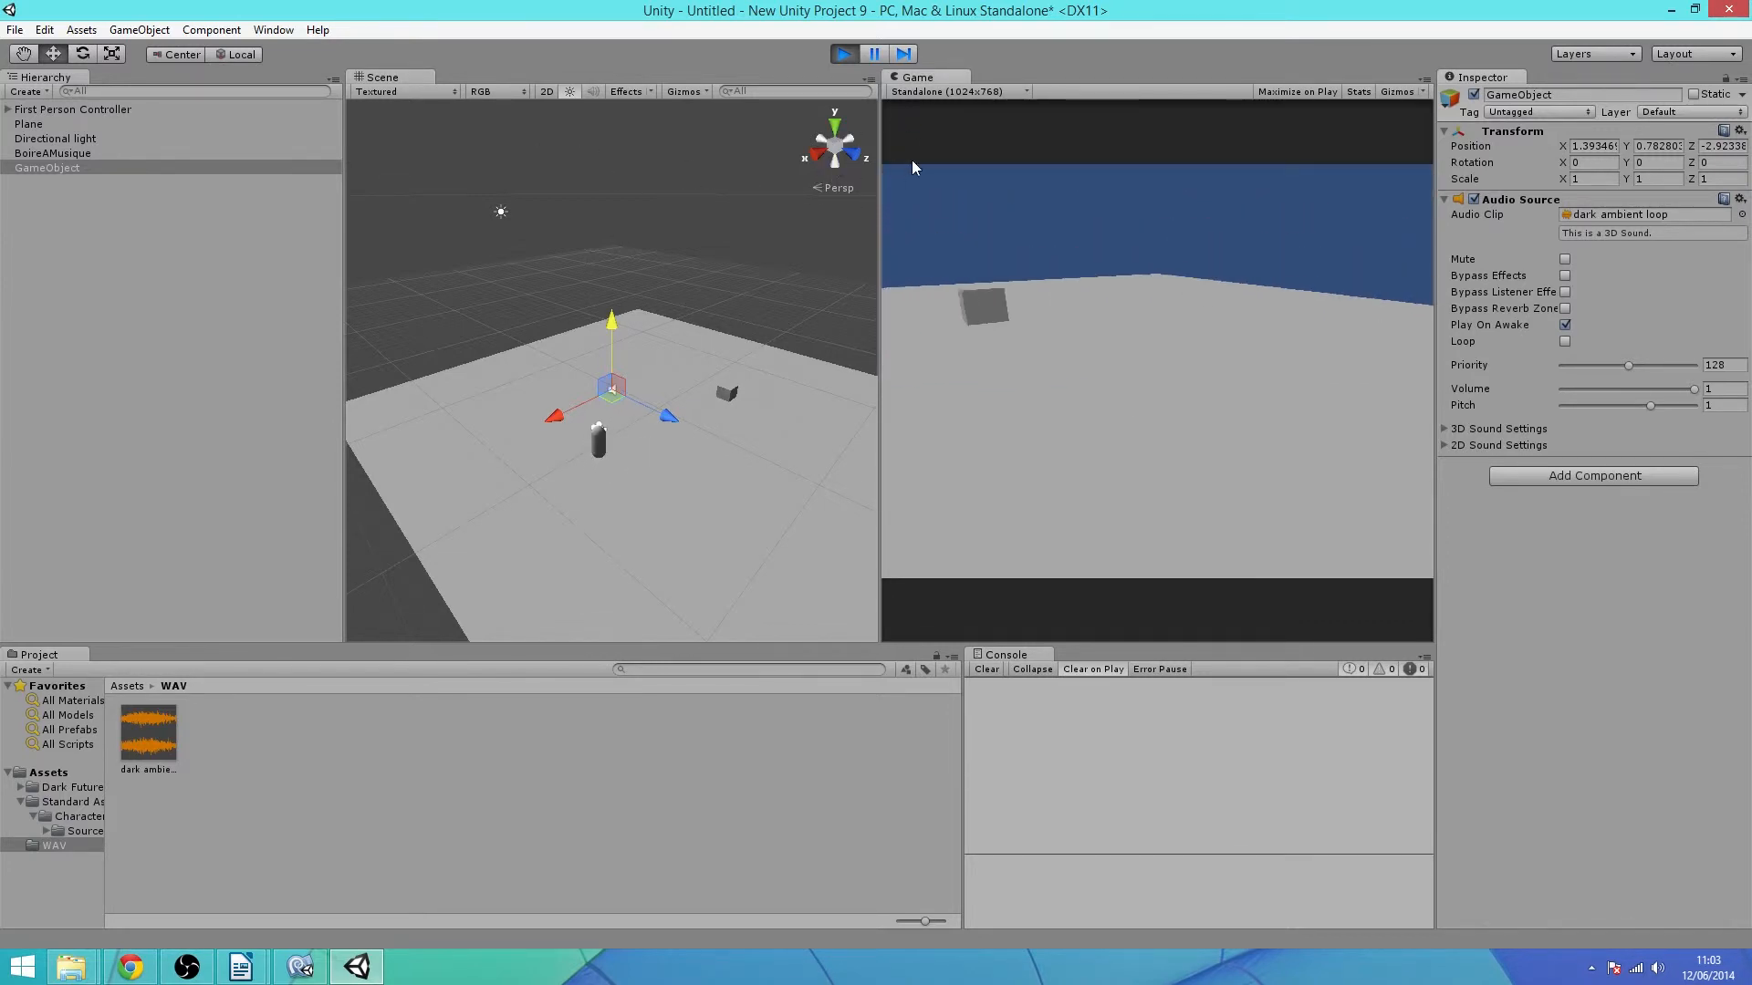
{"action": "key", "text": "s"}
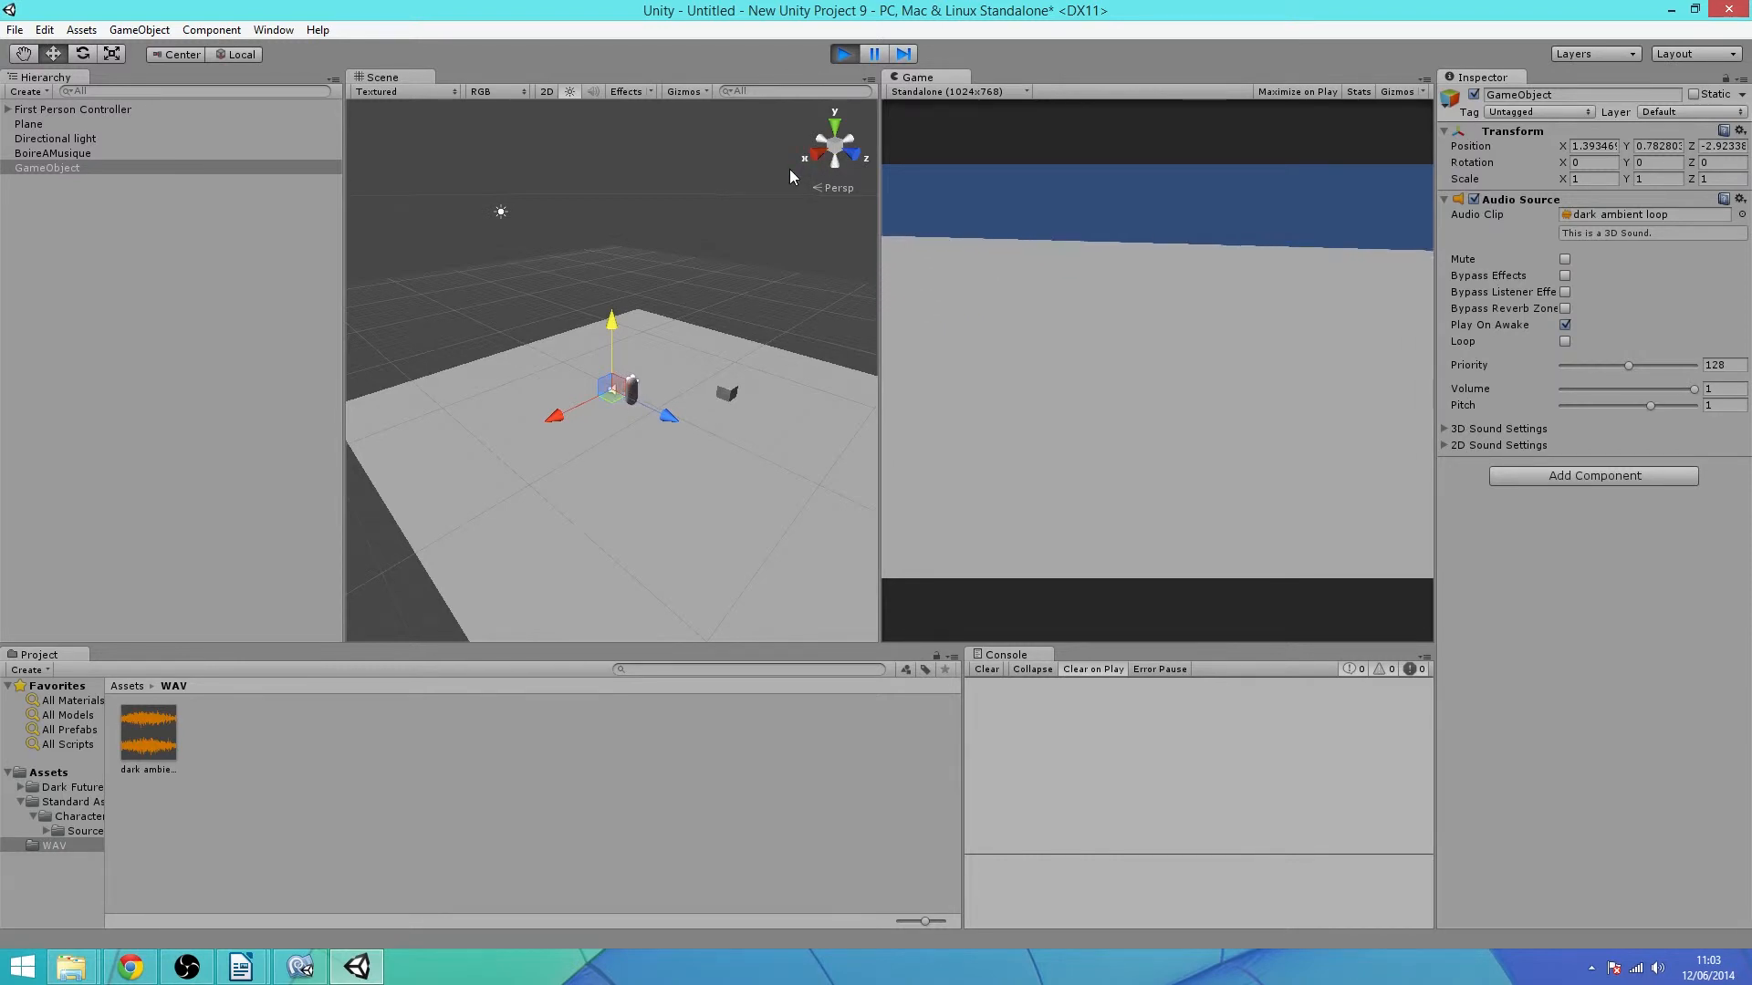
{"action": "left_click", "coordinate": [846, 56]}
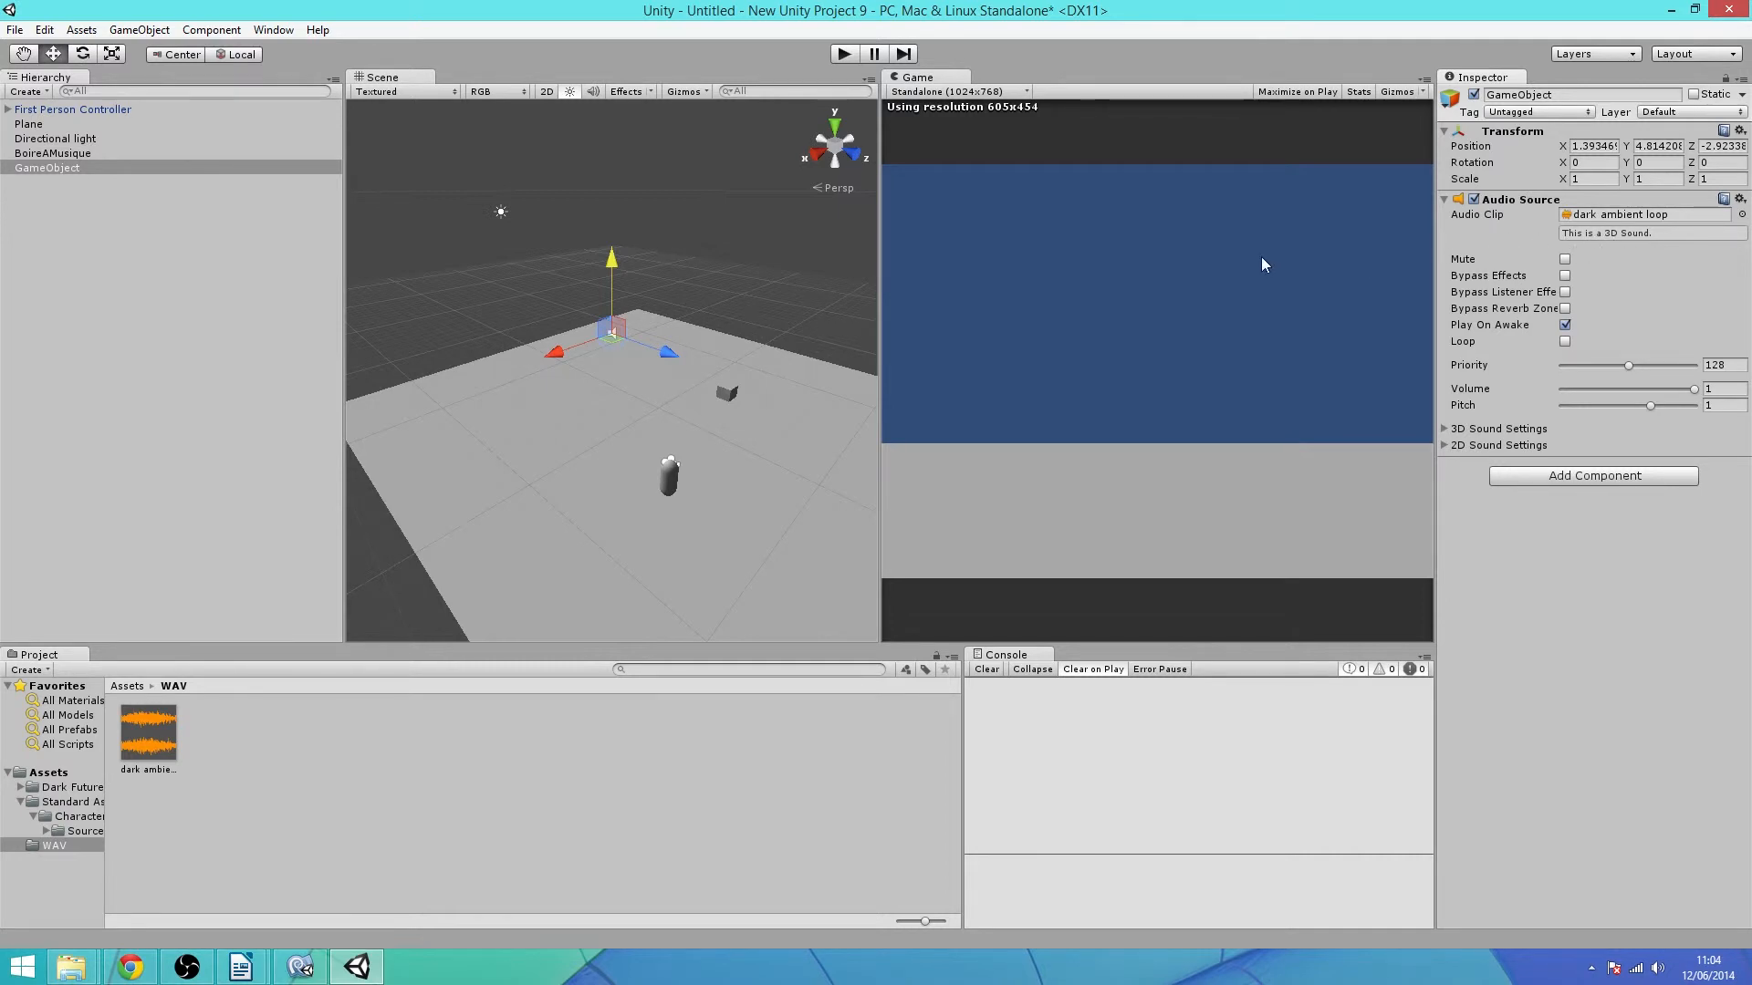
- Turn off 3D Sound for the dark ambient loop clip, apply the import settings, and check the empty object's Audio Source
{"action": "left_click", "coordinate": [139, 748]}
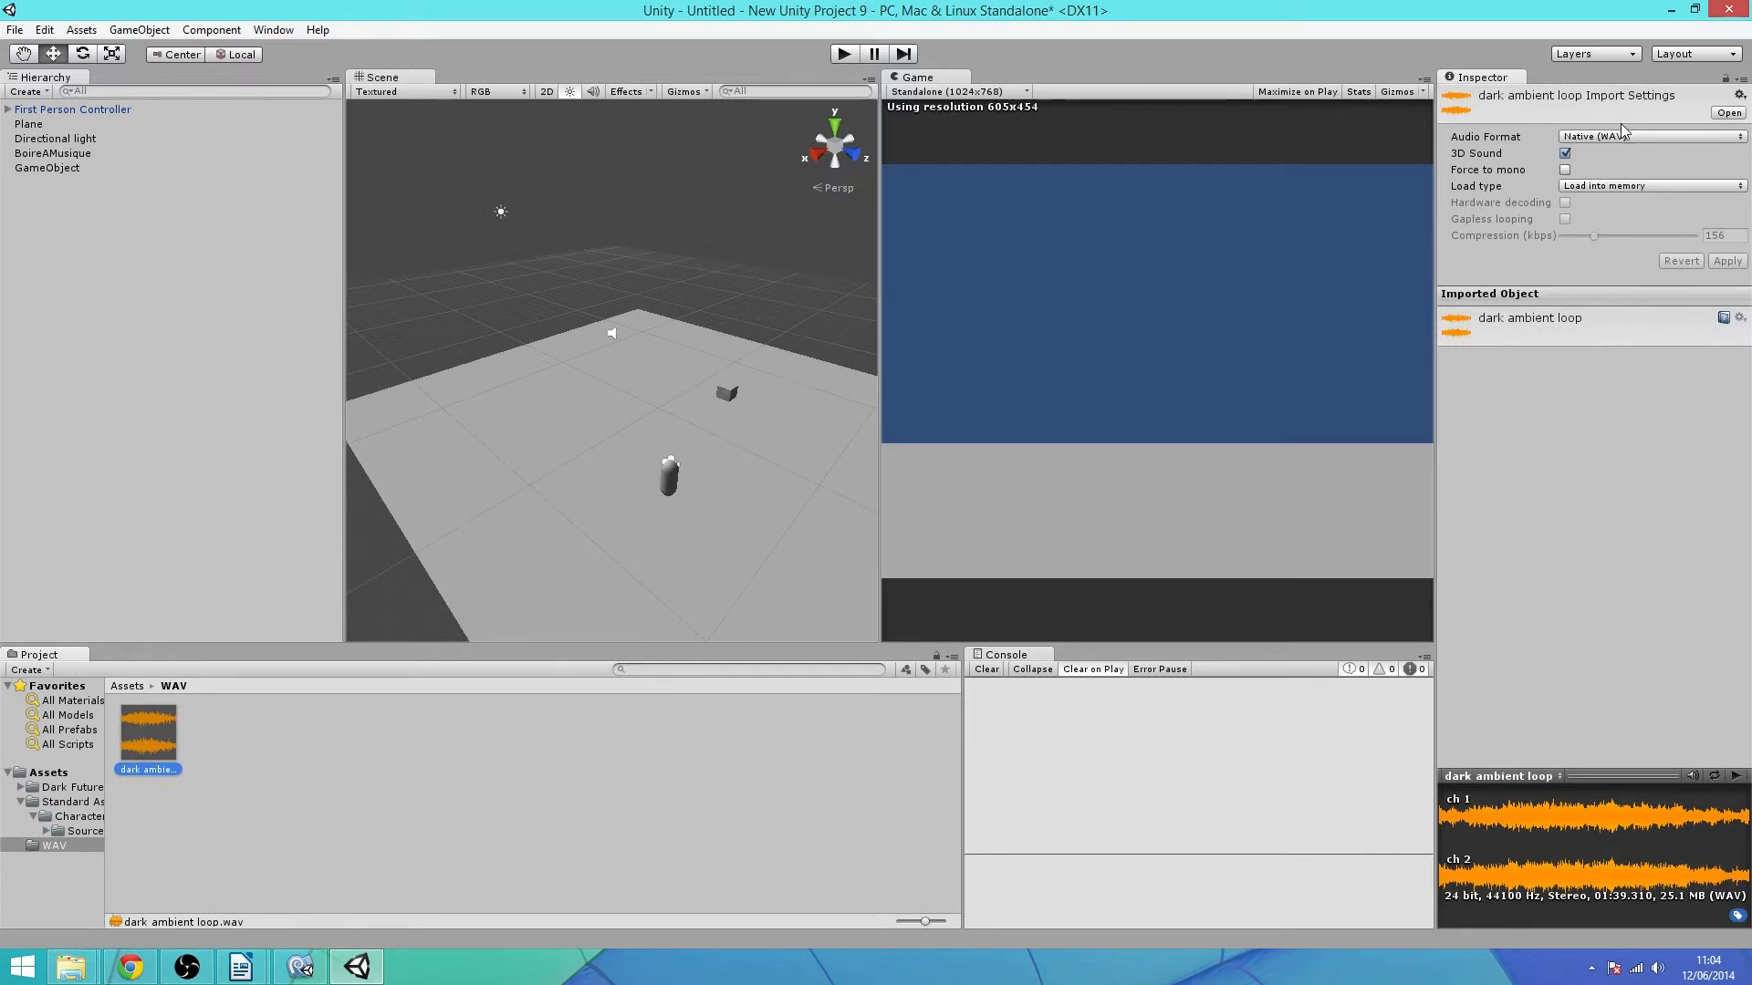
{"action": "left_click", "coordinate": [1564, 154]}
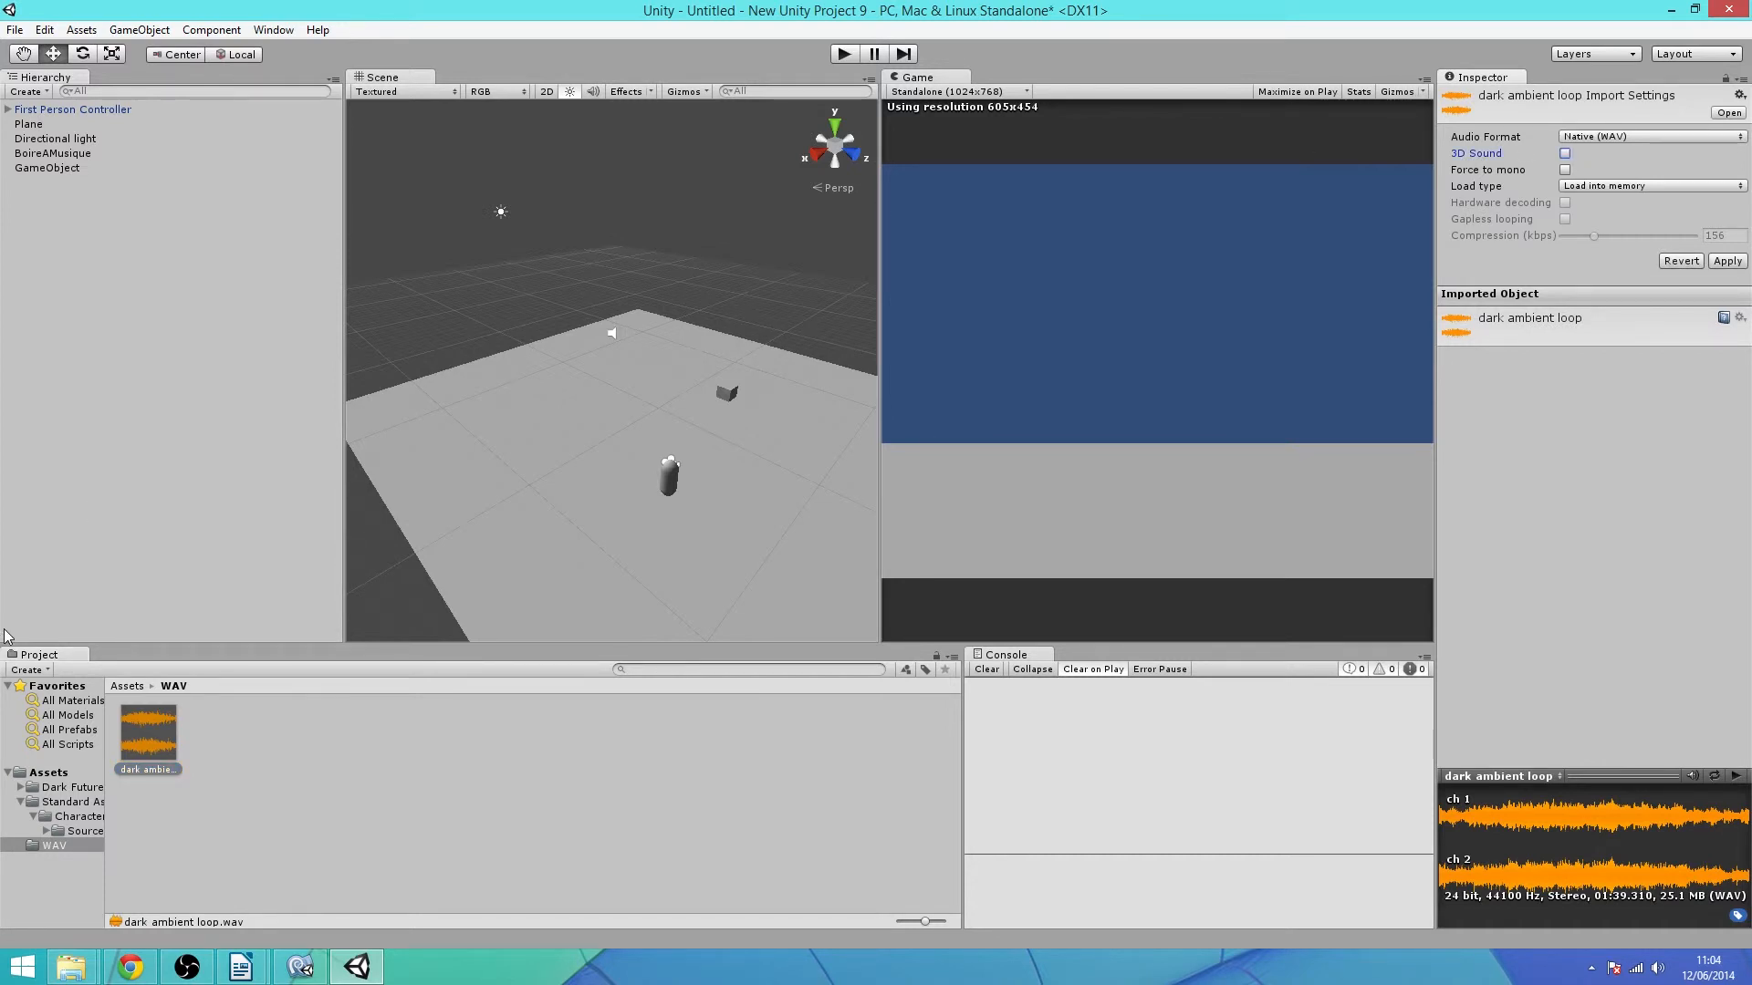
{"action": "left_click", "coordinate": [898, 232]}
{"action": "left_click", "coordinate": [617, 285]}
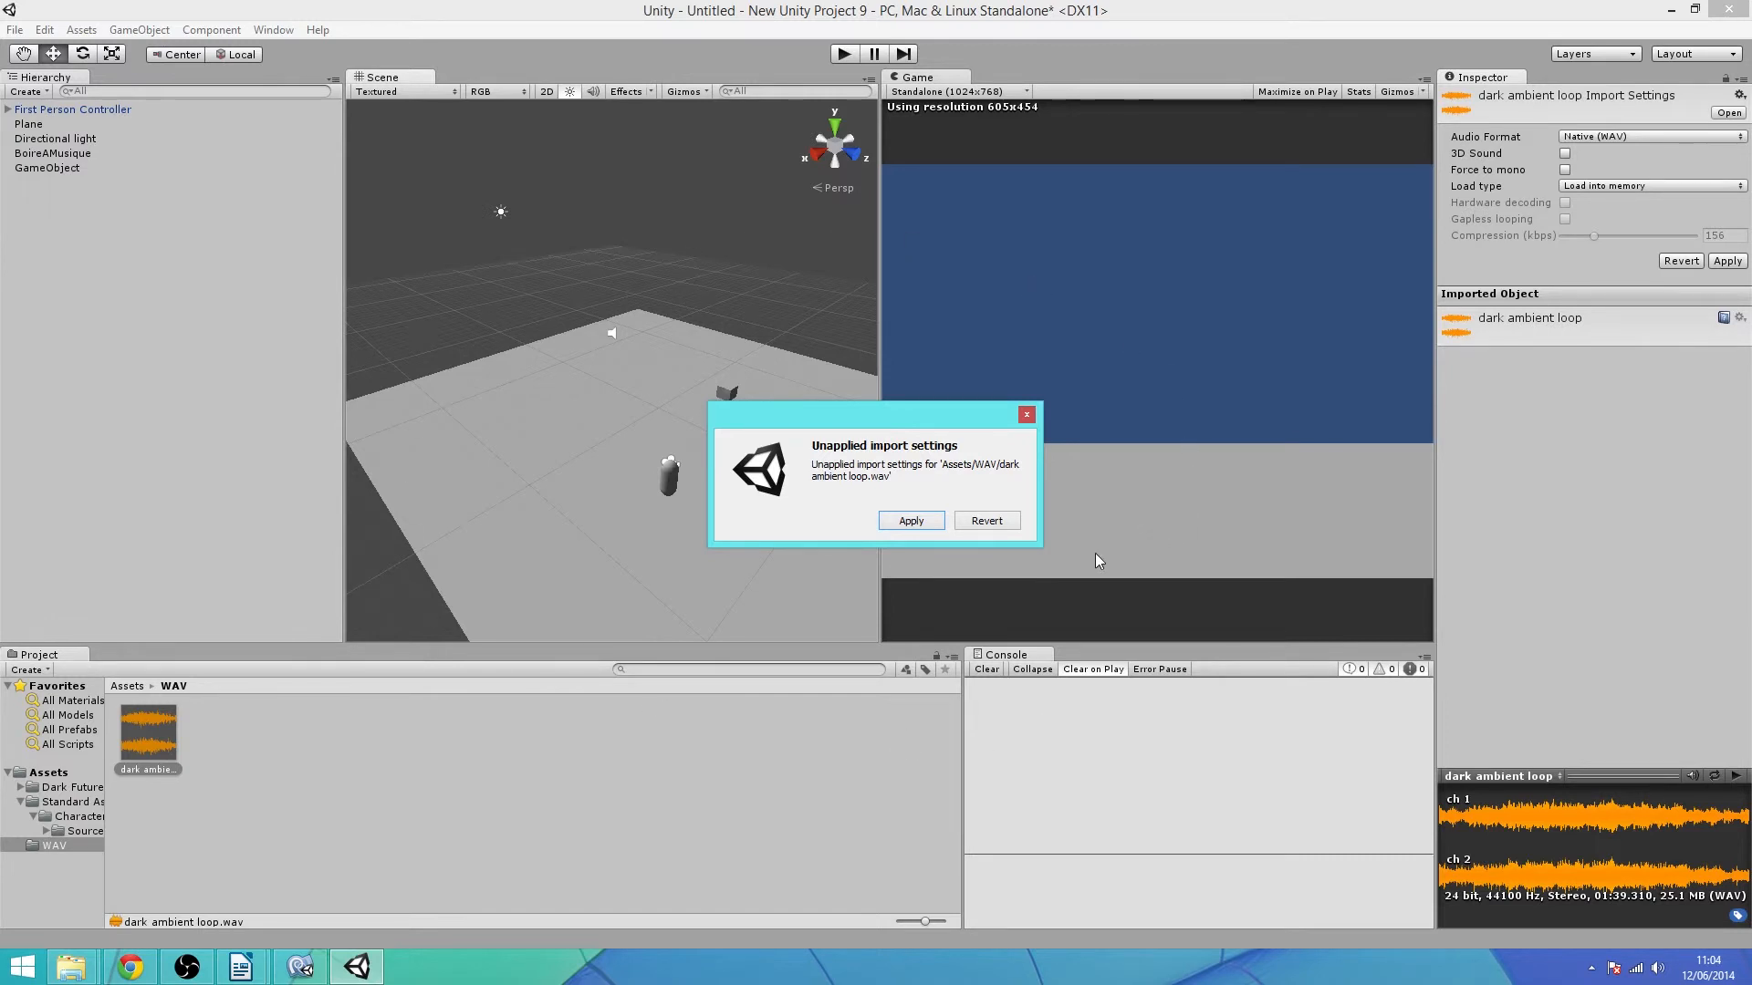
{"action": "left_click", "coordinate": [911, 520]}
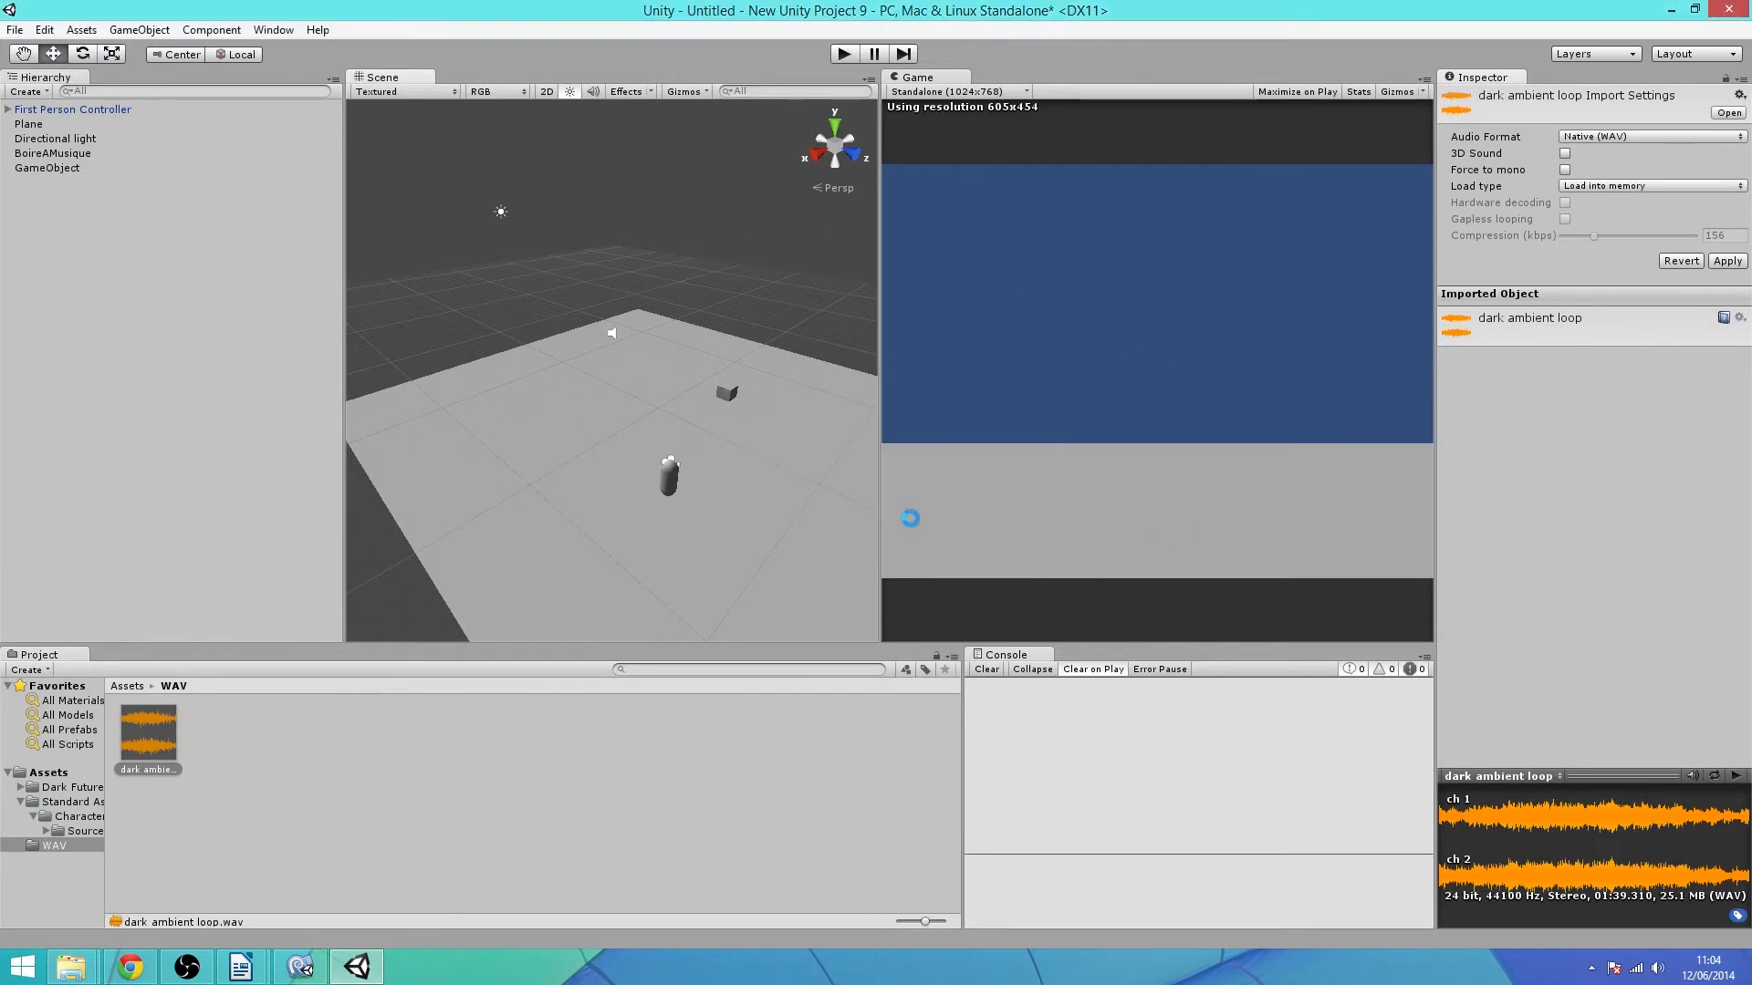
{"action": "left_click", "coordinate": [174, 187]}
{"action": "left_click", "coordinate": [45, 168]}
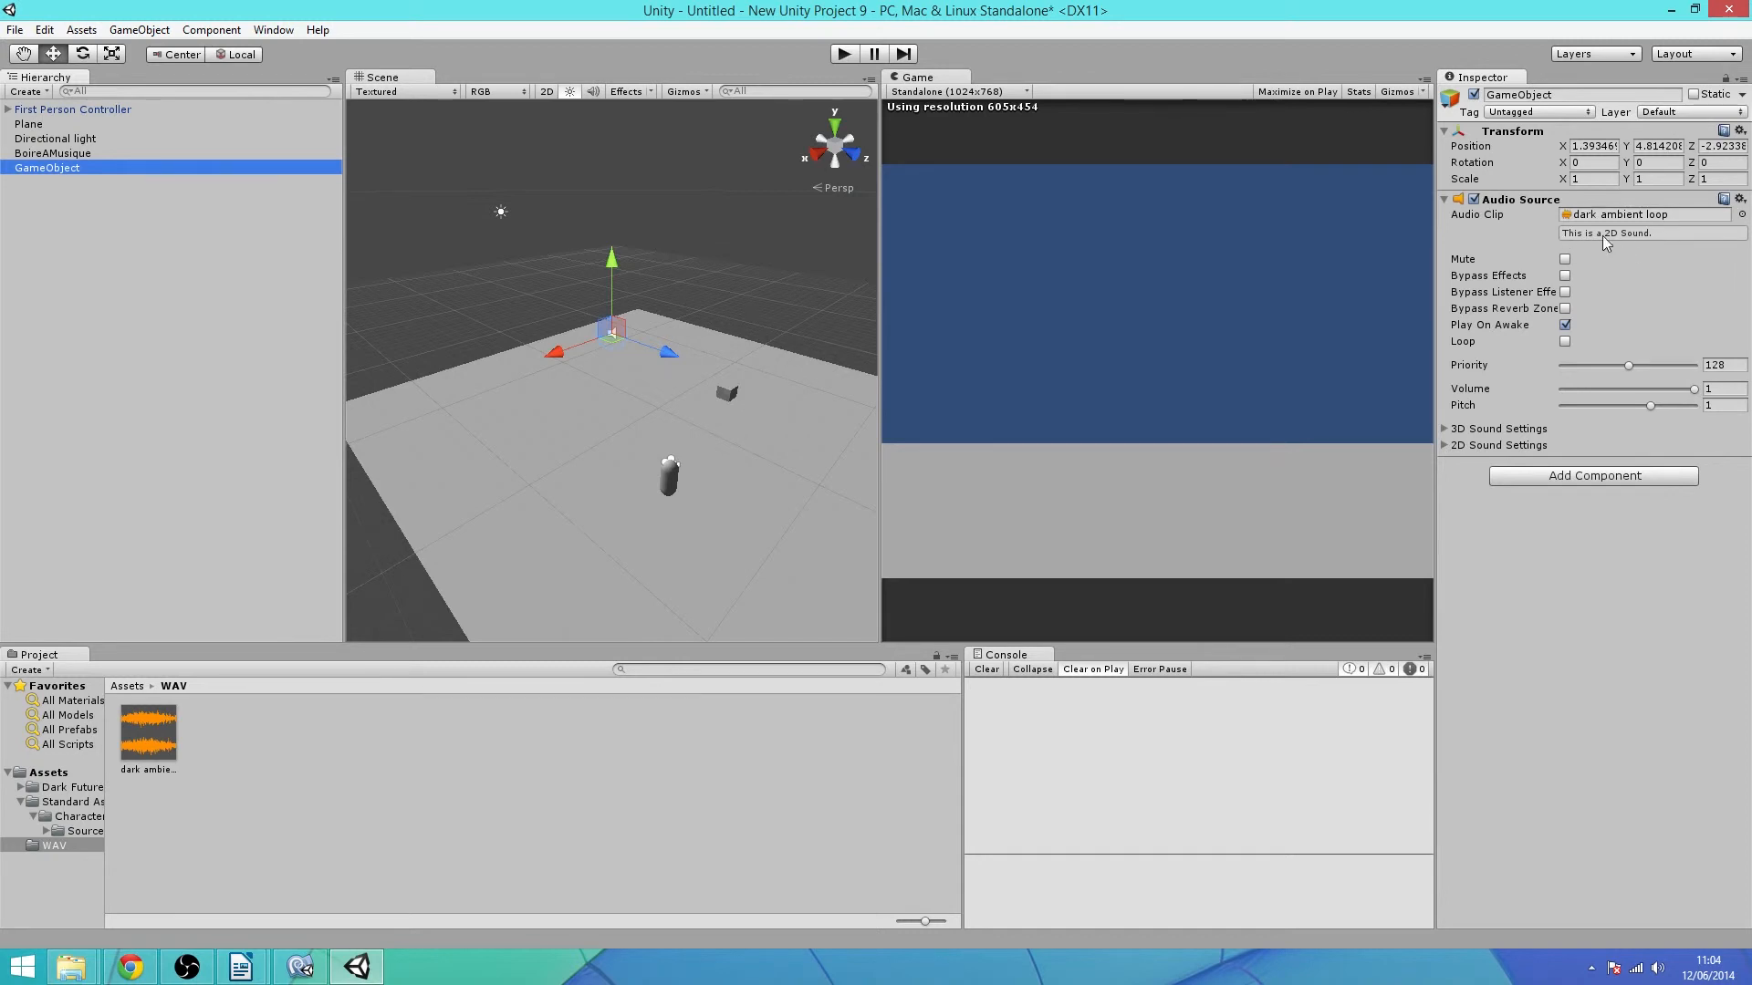
- Run the scene and walk the player near and away from the empty object to hear the 2D ambient loop, and stop the play test
{"action": "left_click", "coordinate": [845, 54]}
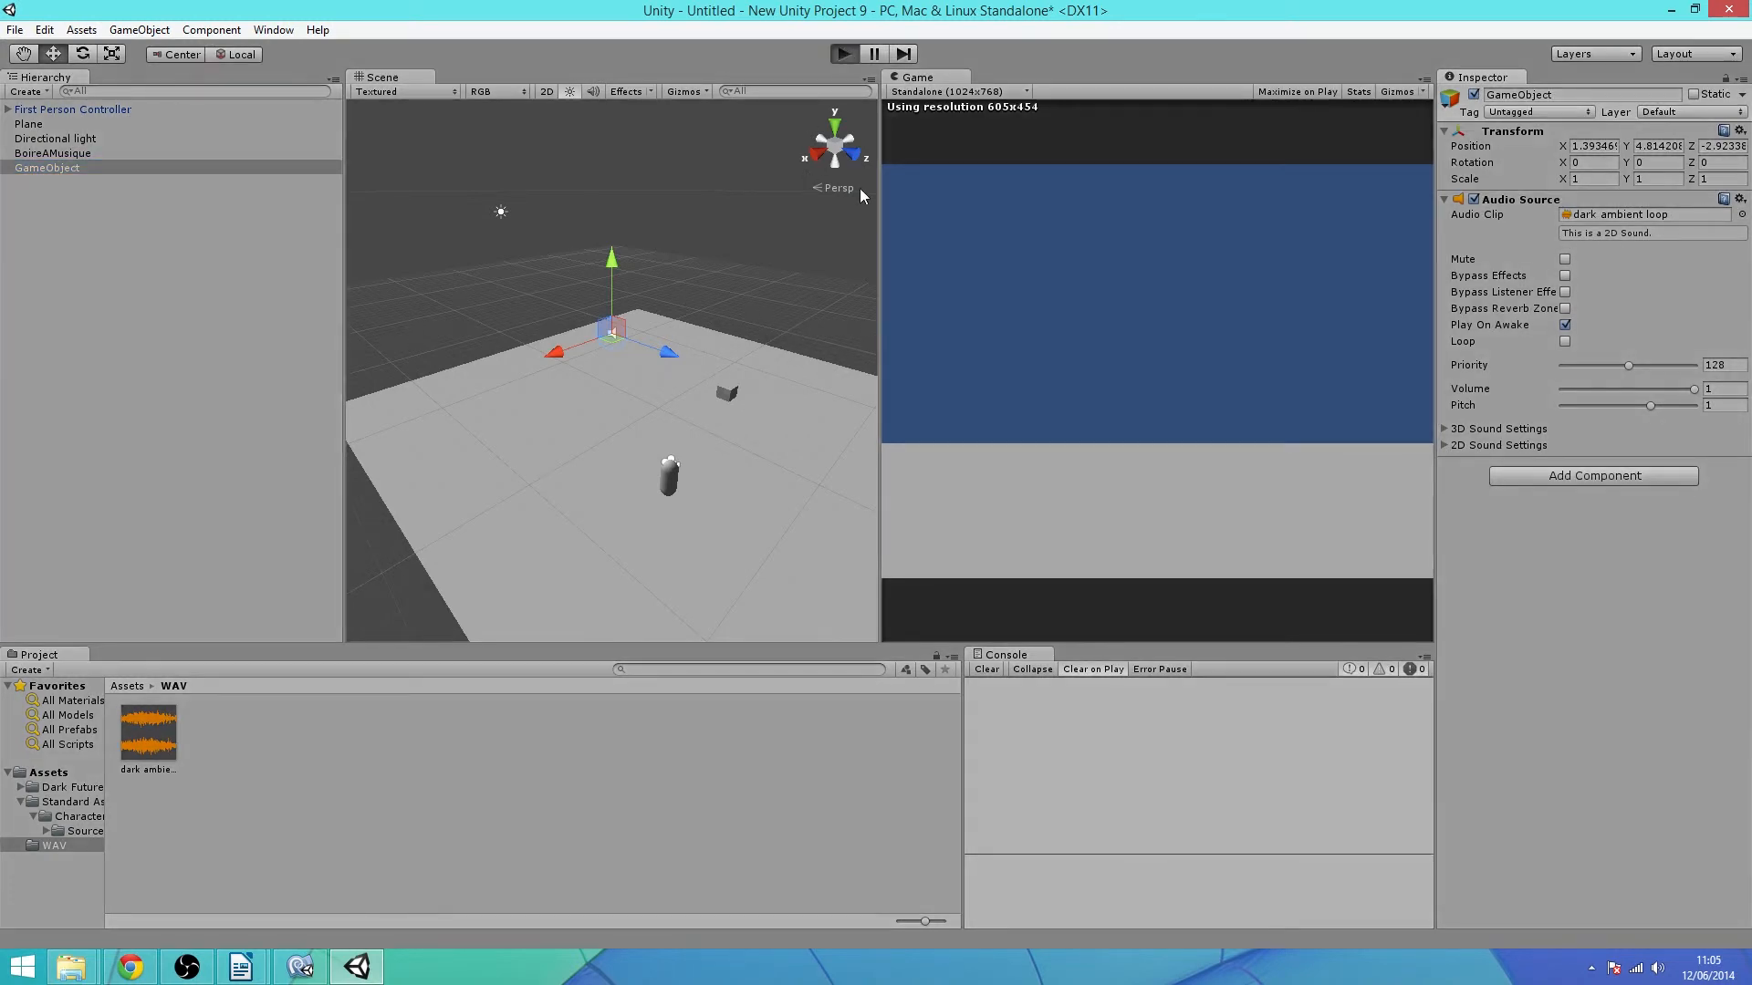
{"action": "key", "text": "w"}
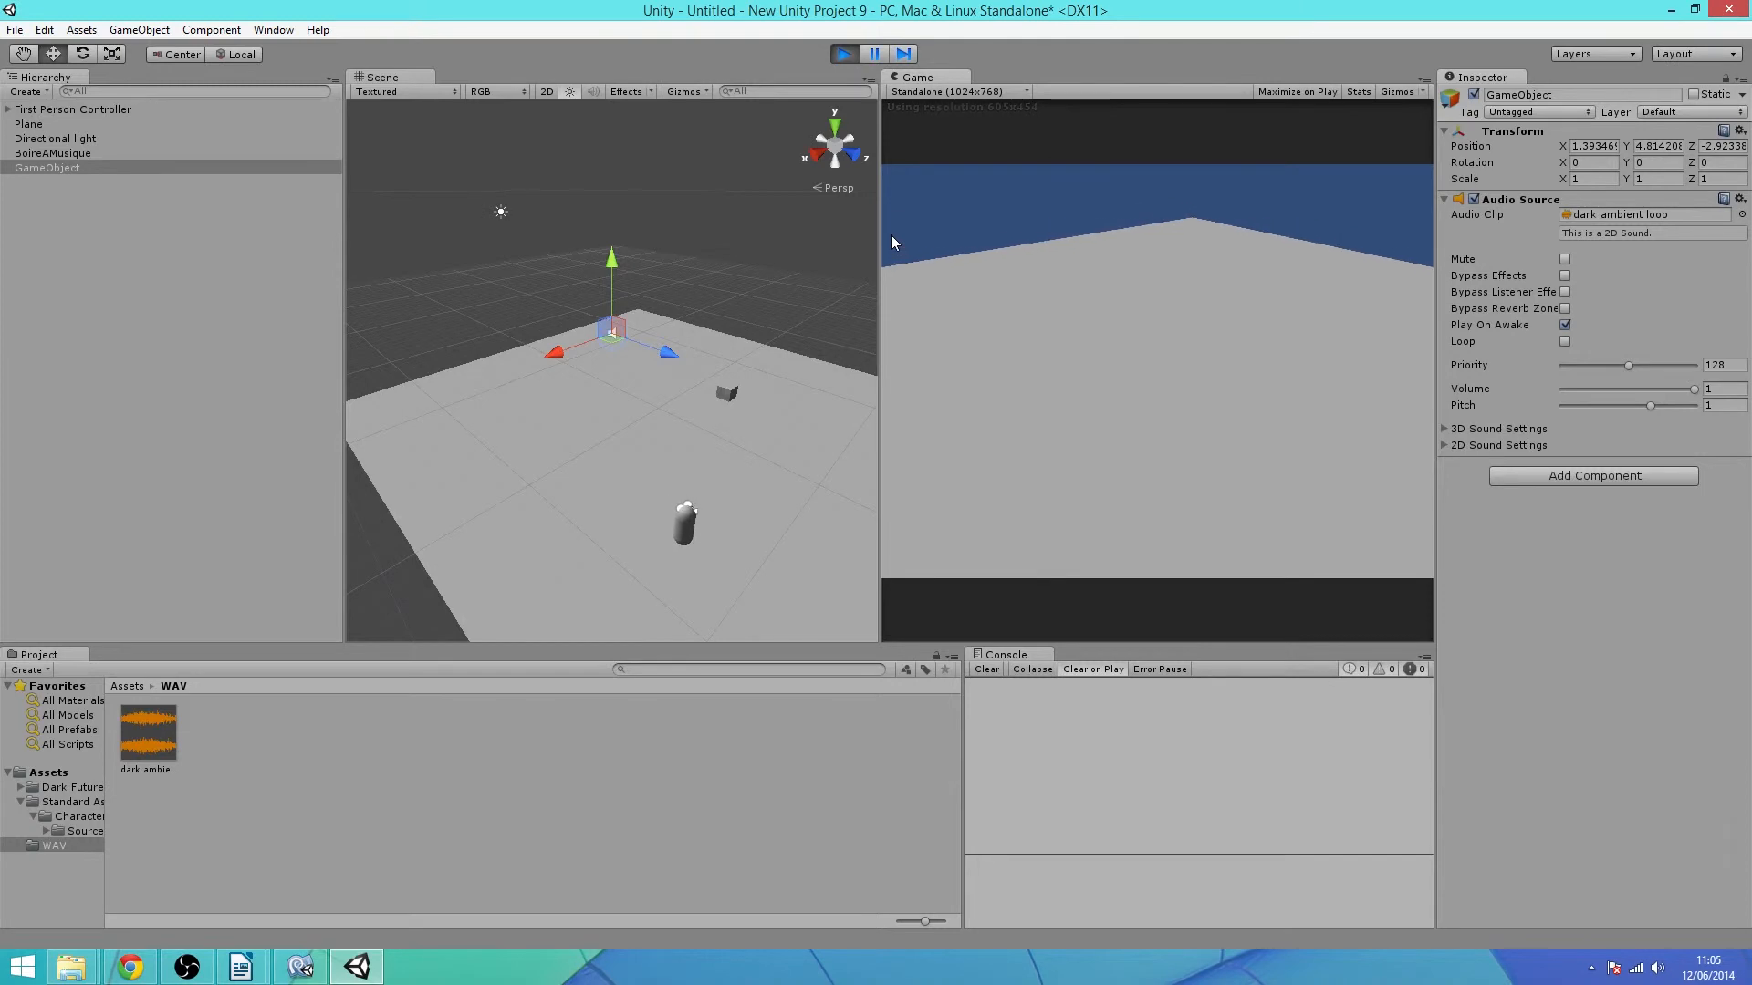
{"action": "key", "text": "w"}
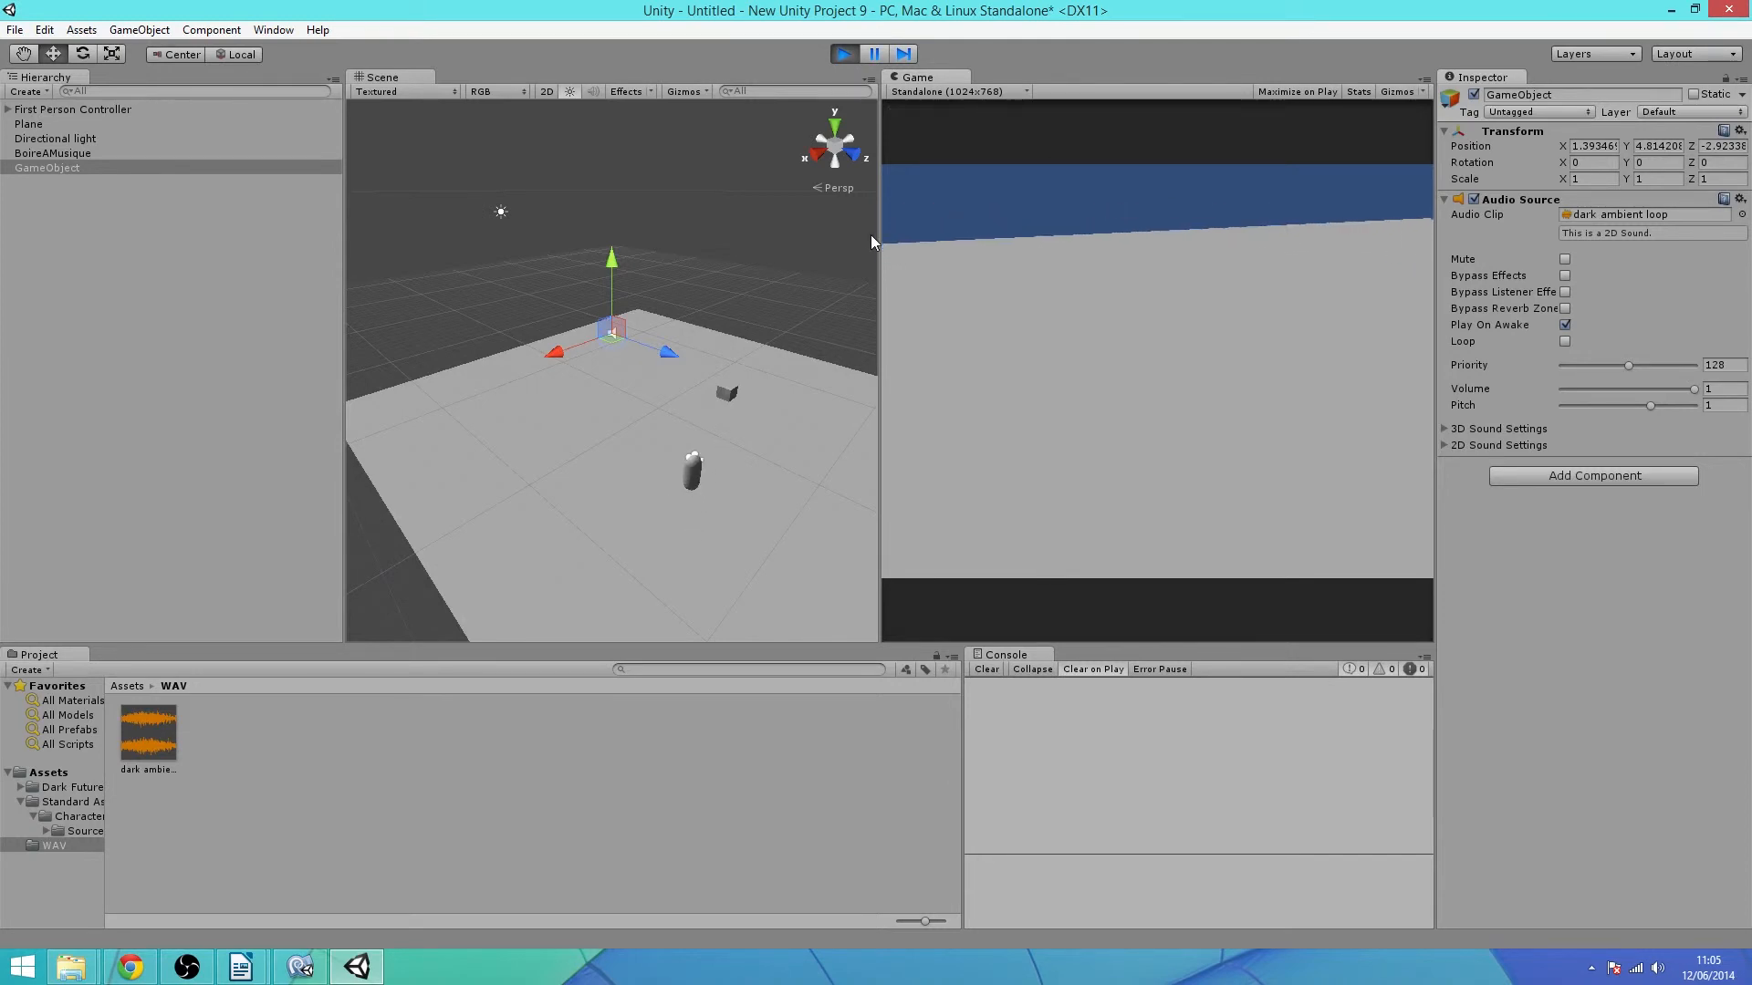
{"action": "key", "text": "w"}
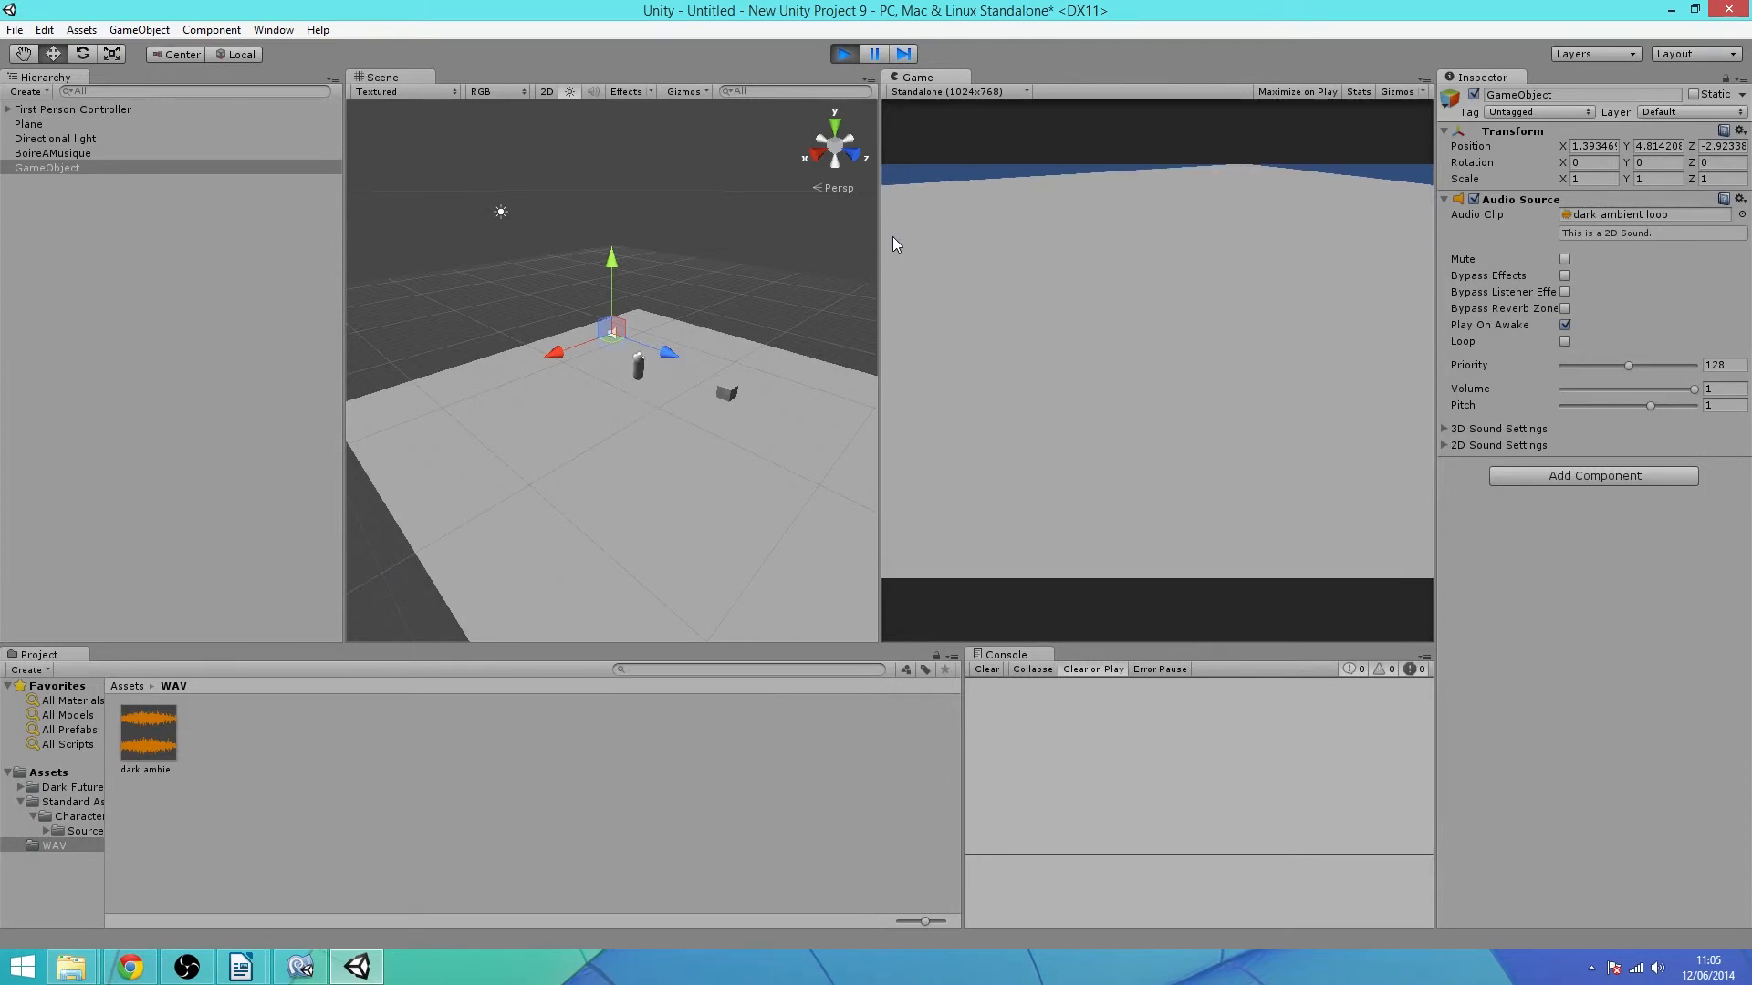
{"action": "key", "text": "w"}
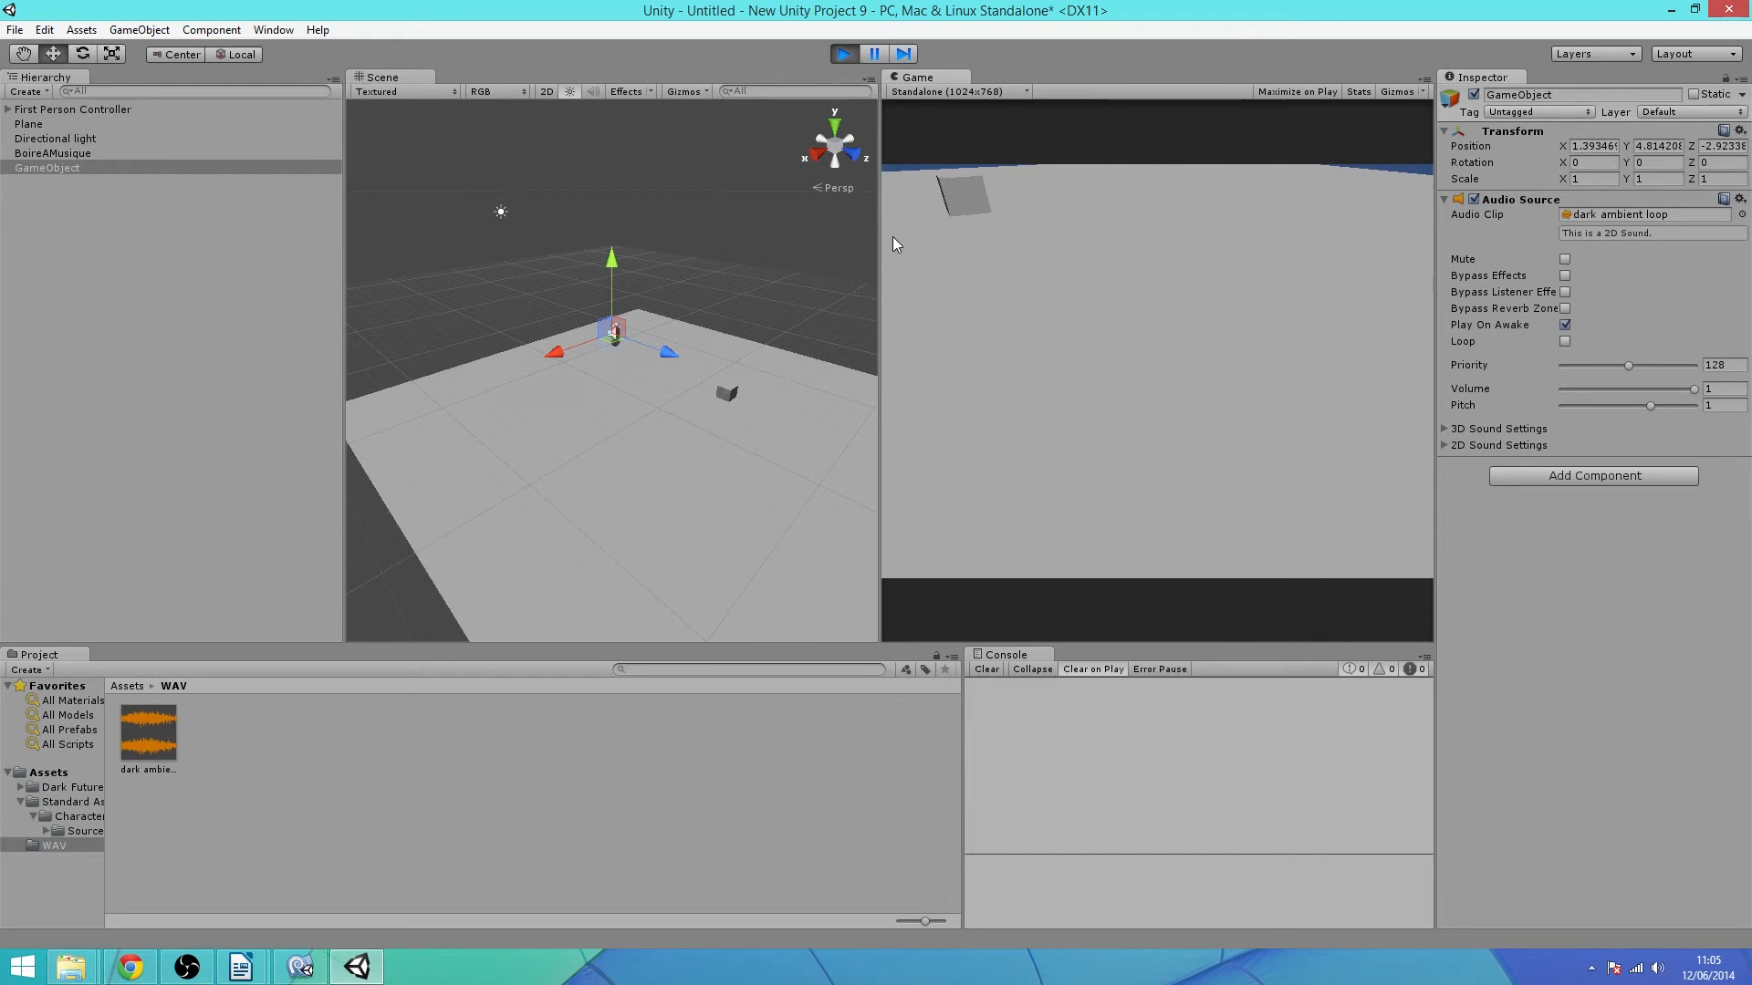
{"action": "key", "text": "w"}
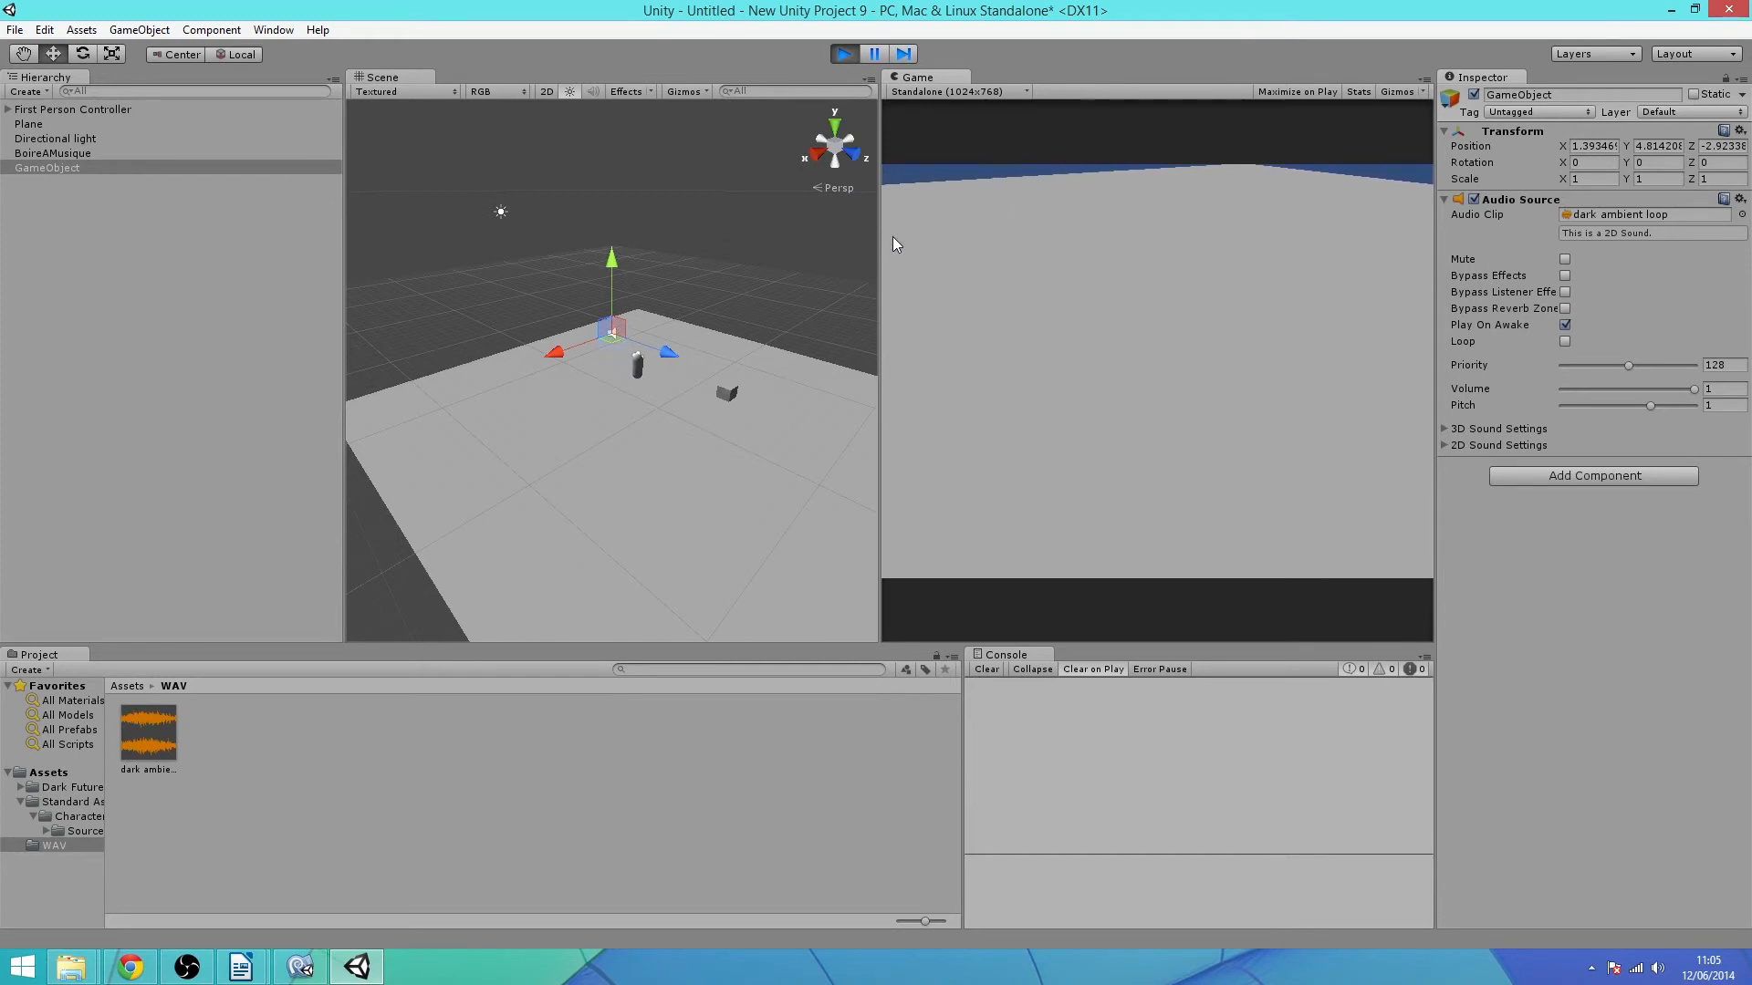
{"action": "key", "text": "w"}
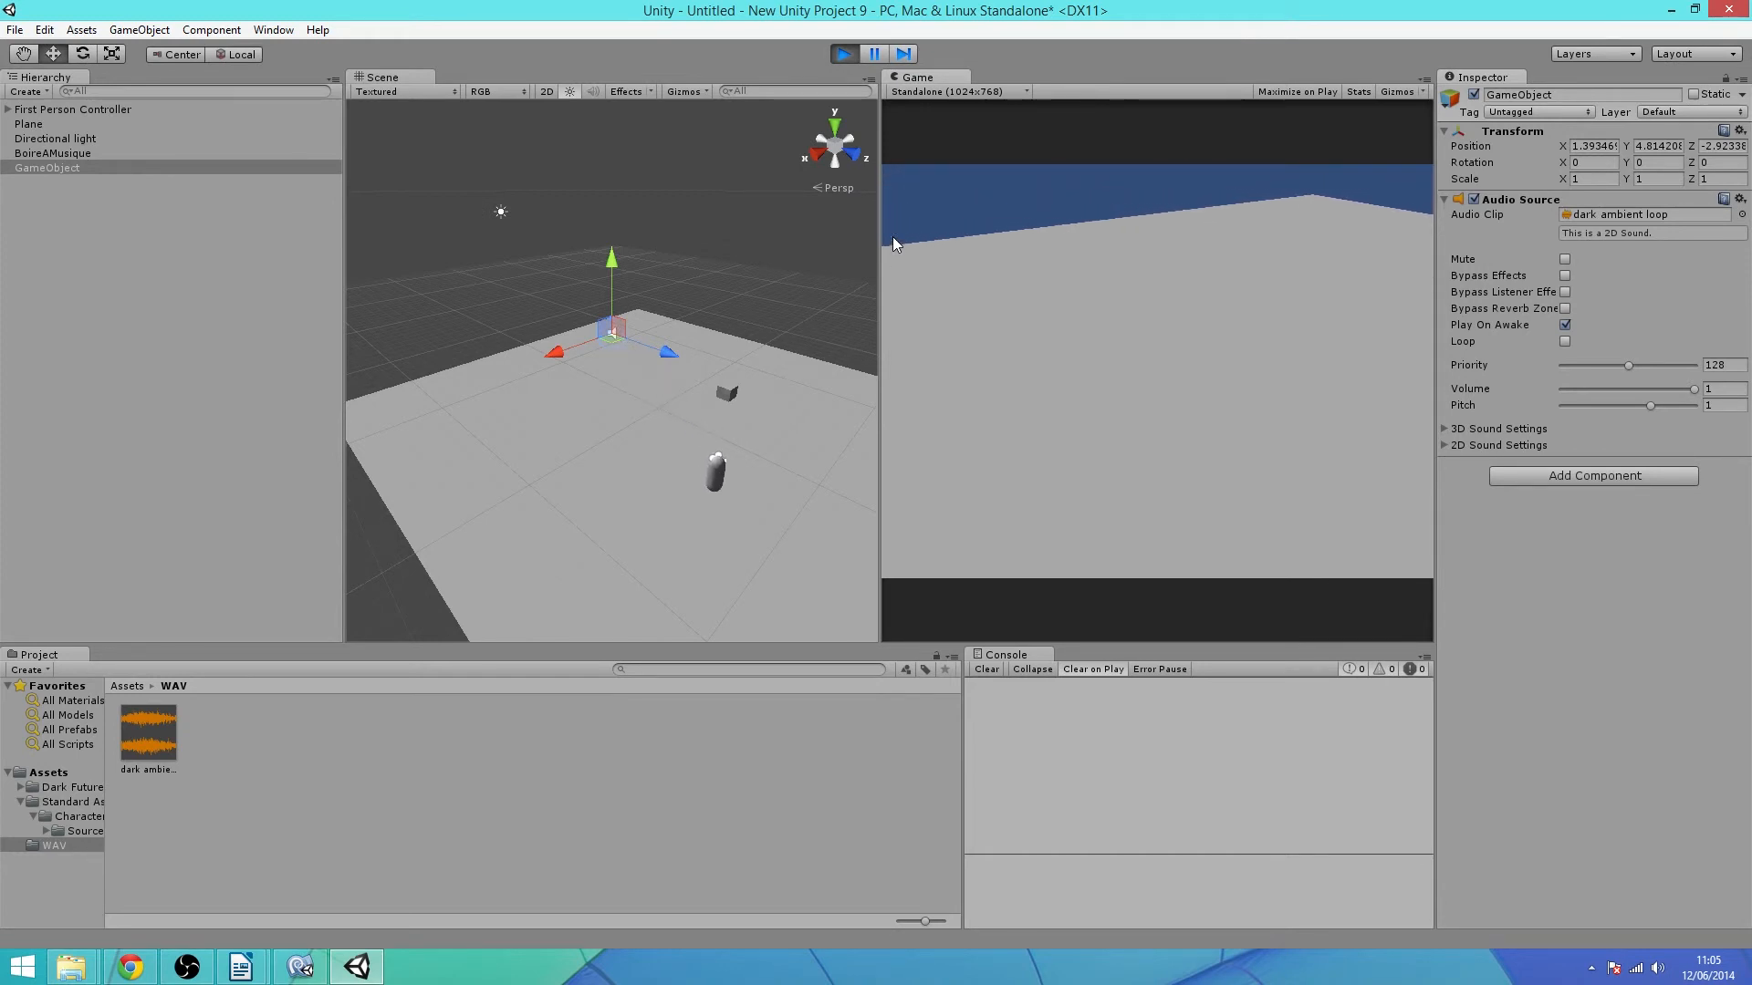
{"action": "key", "text": "w"}
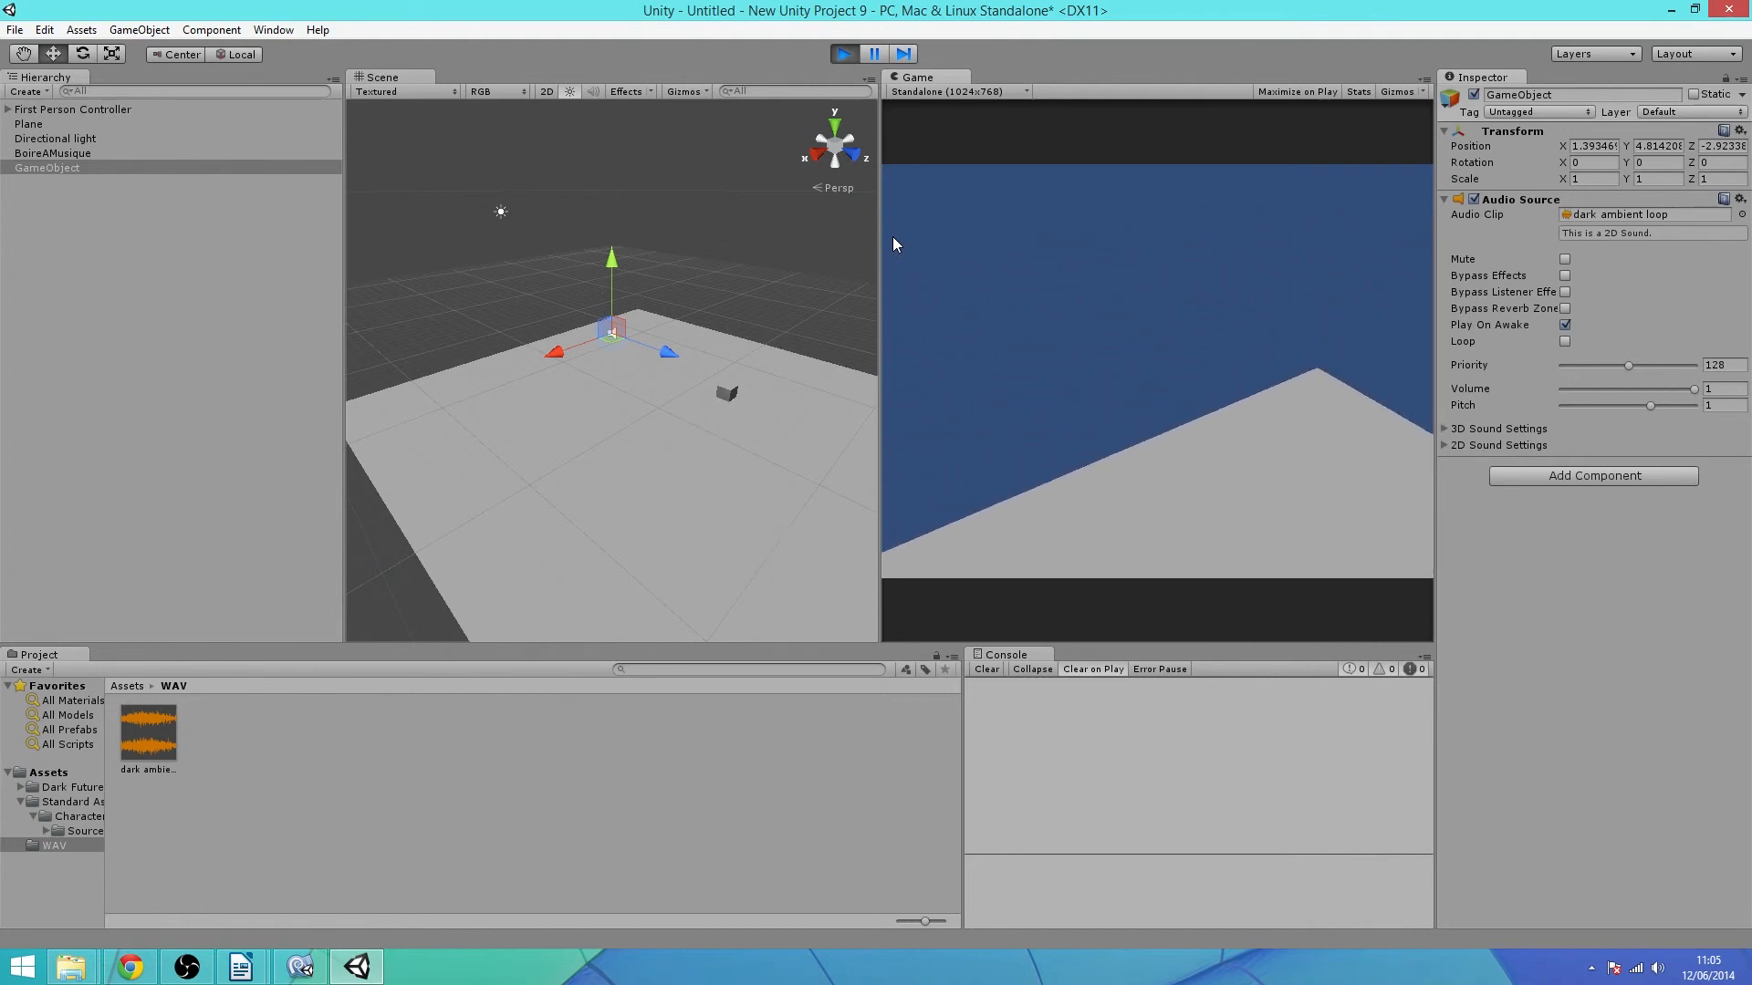
{"action": "key", "text": "w"}
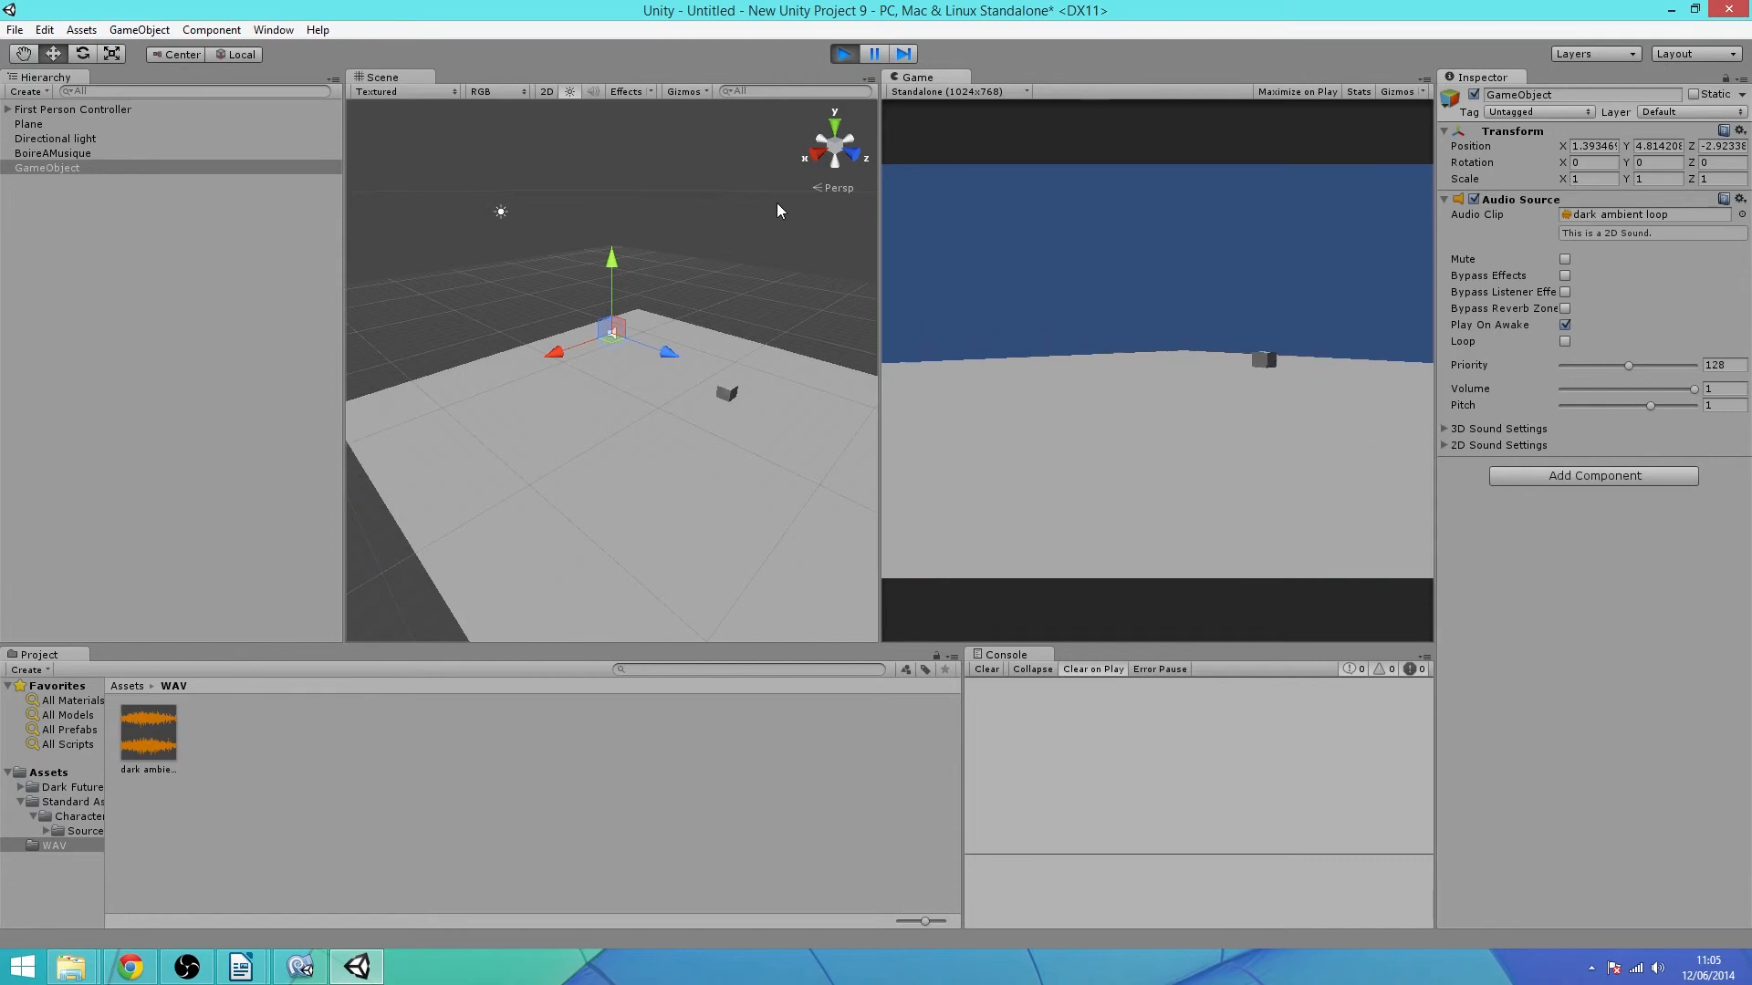
{"action": "left_click", "coordinate": [843, 54]}
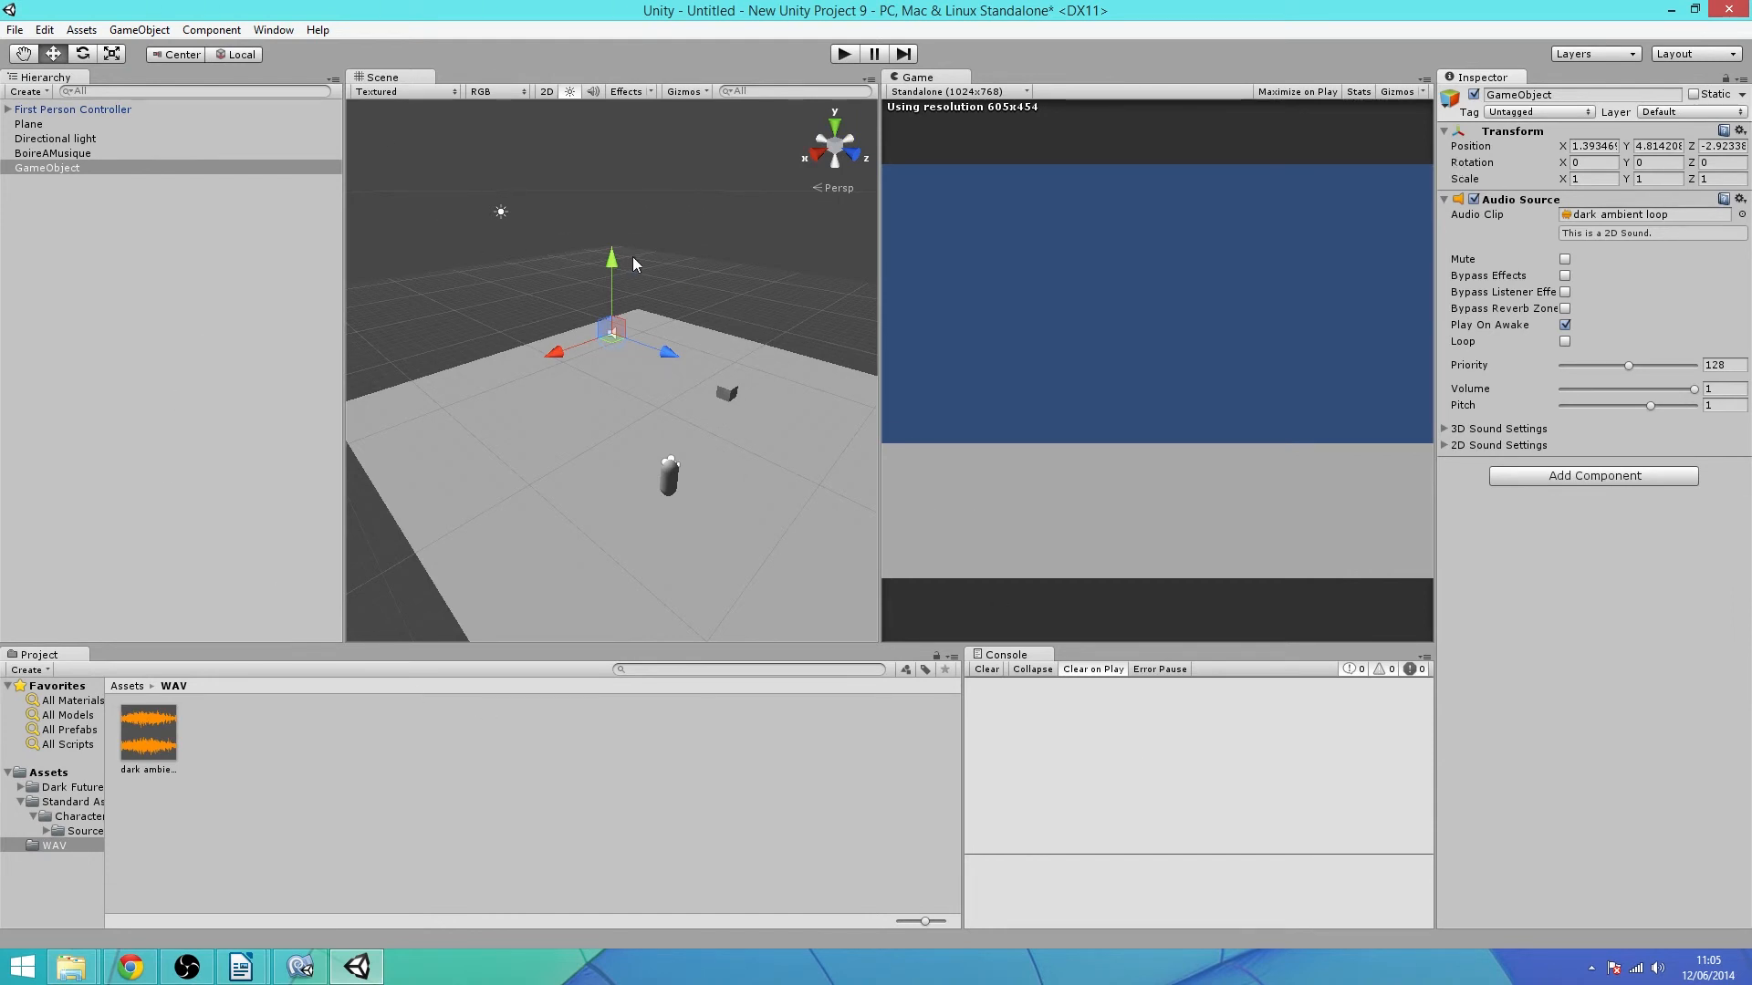
- Move the empty sound object to about Y 5.81 and Z -1.96, and shift the BoireAMusique cube closer to the player
{"action": "left_click_drag", "start_coordinate": [610, 267], "coordinate": [611, 253]}
{"action": "left_click_drag", "start_coordinate": [669, 336], "coordinate": [684, 342]}
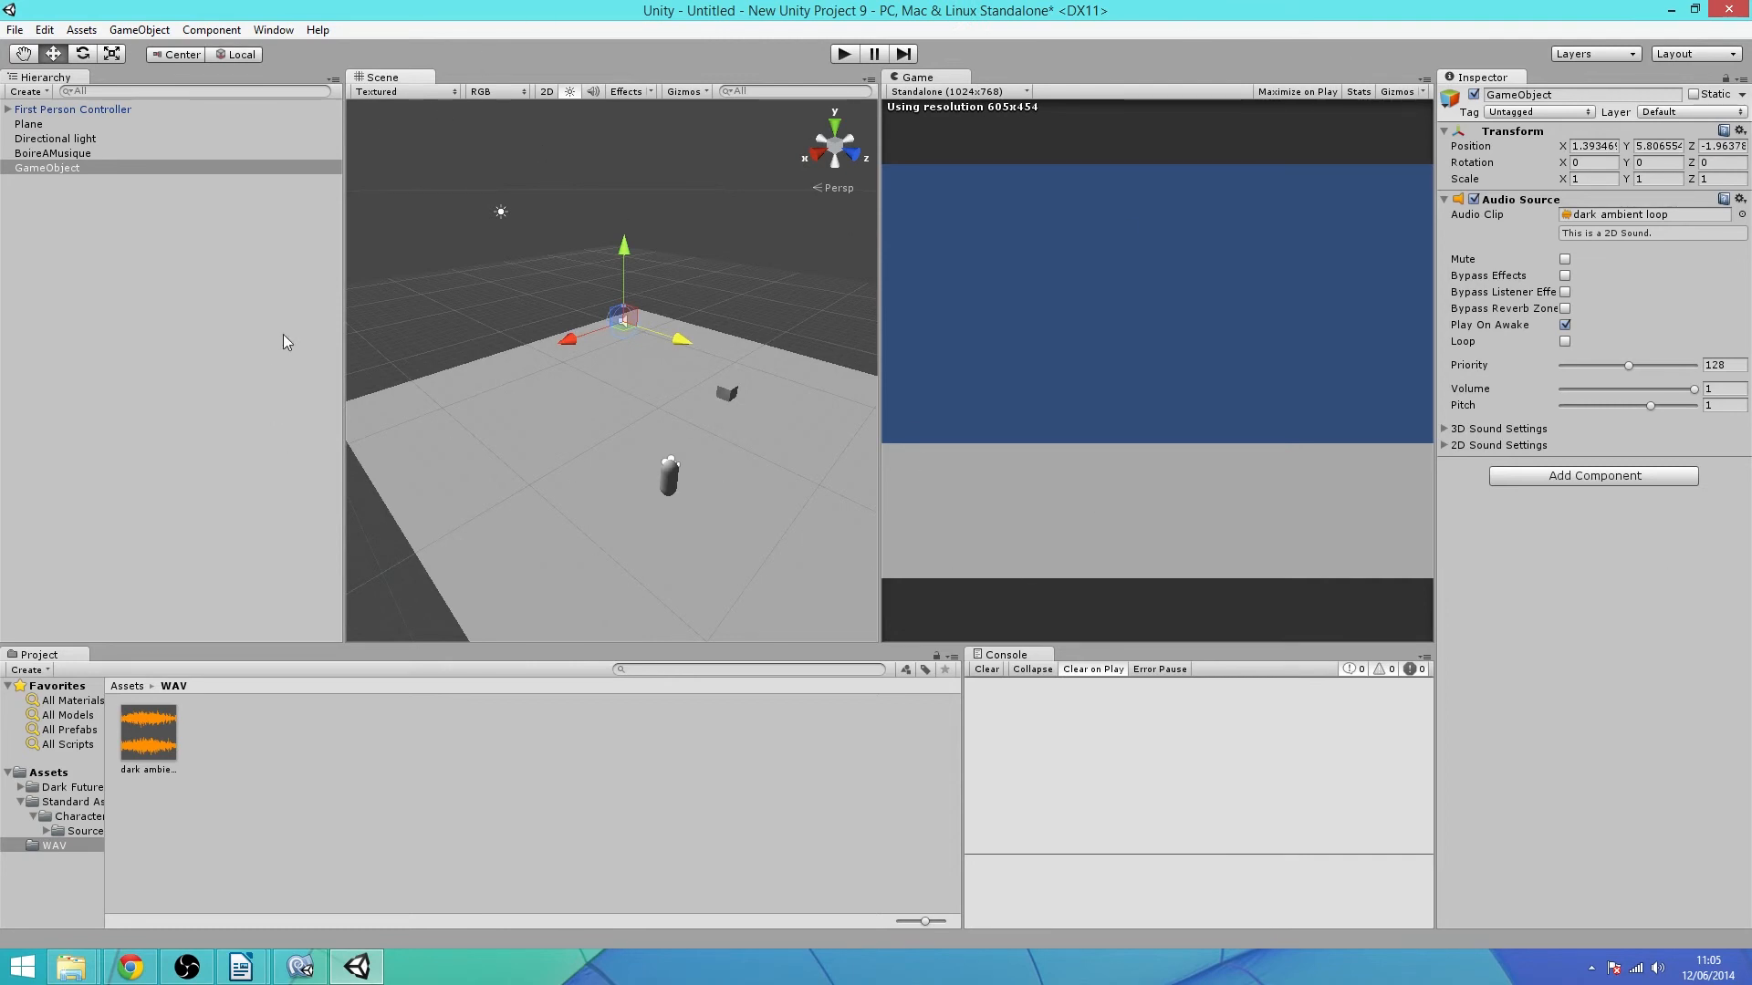
{"action": "left_click", "coordinate": [778, 374]}
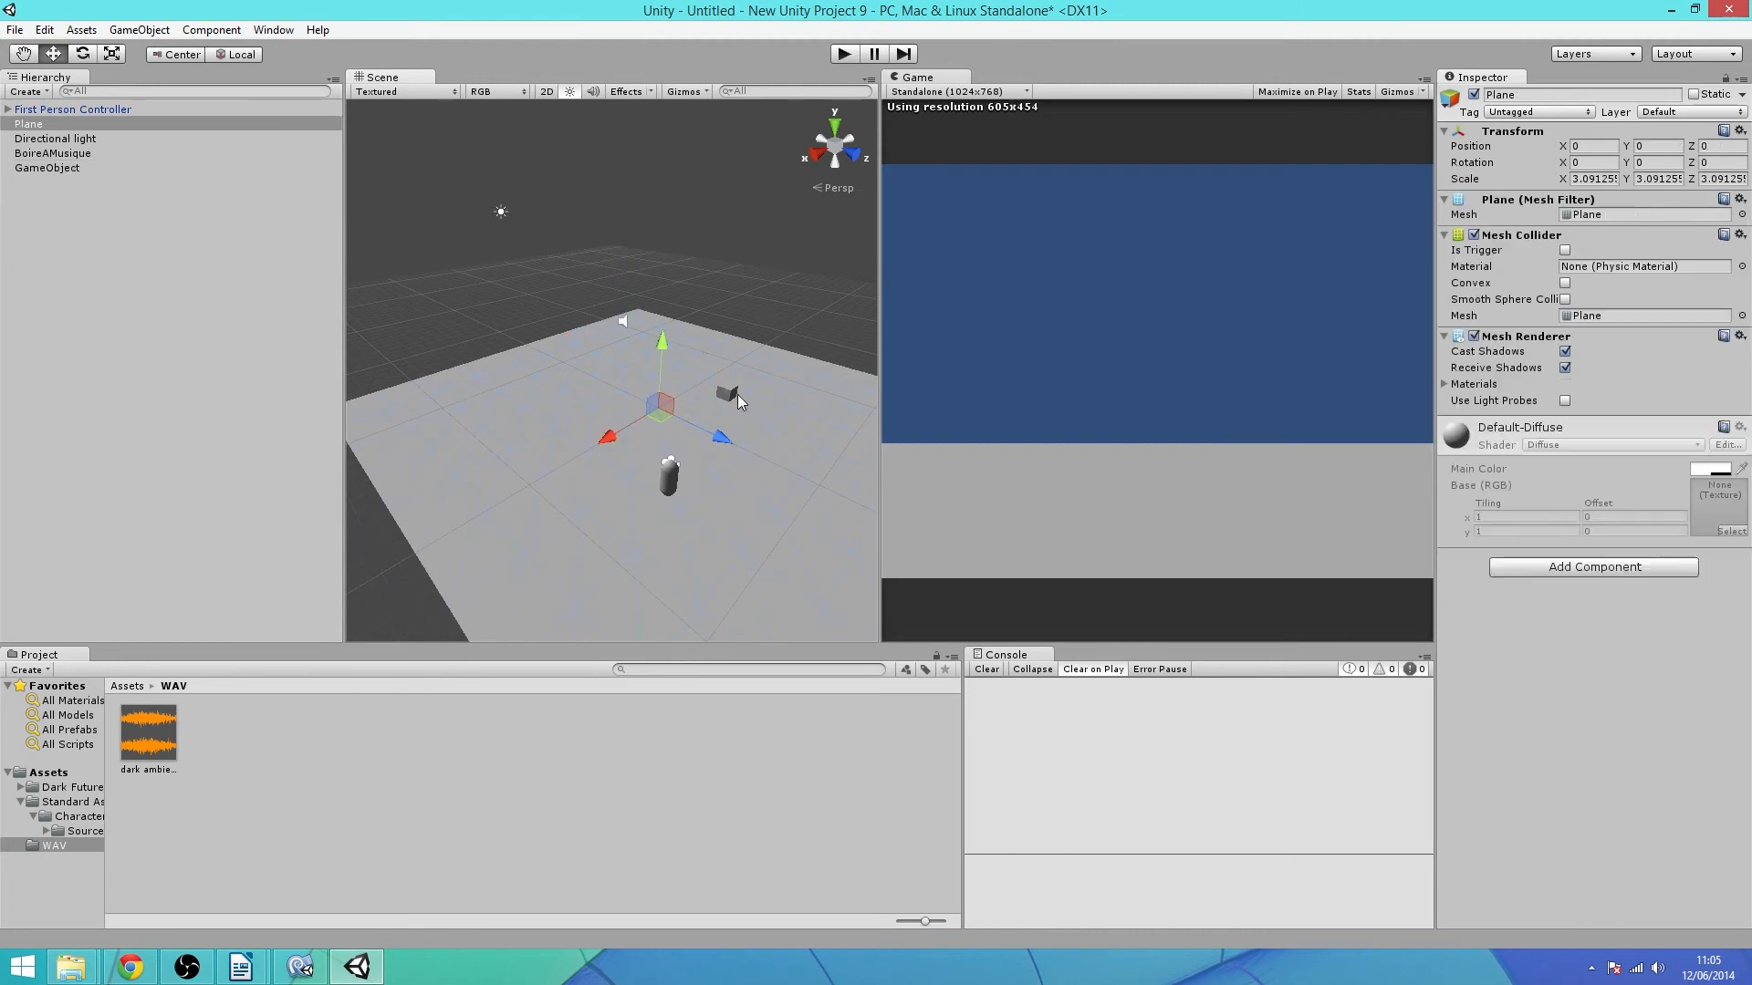
{"action": "left_click", "coordinate": [728, 392]}
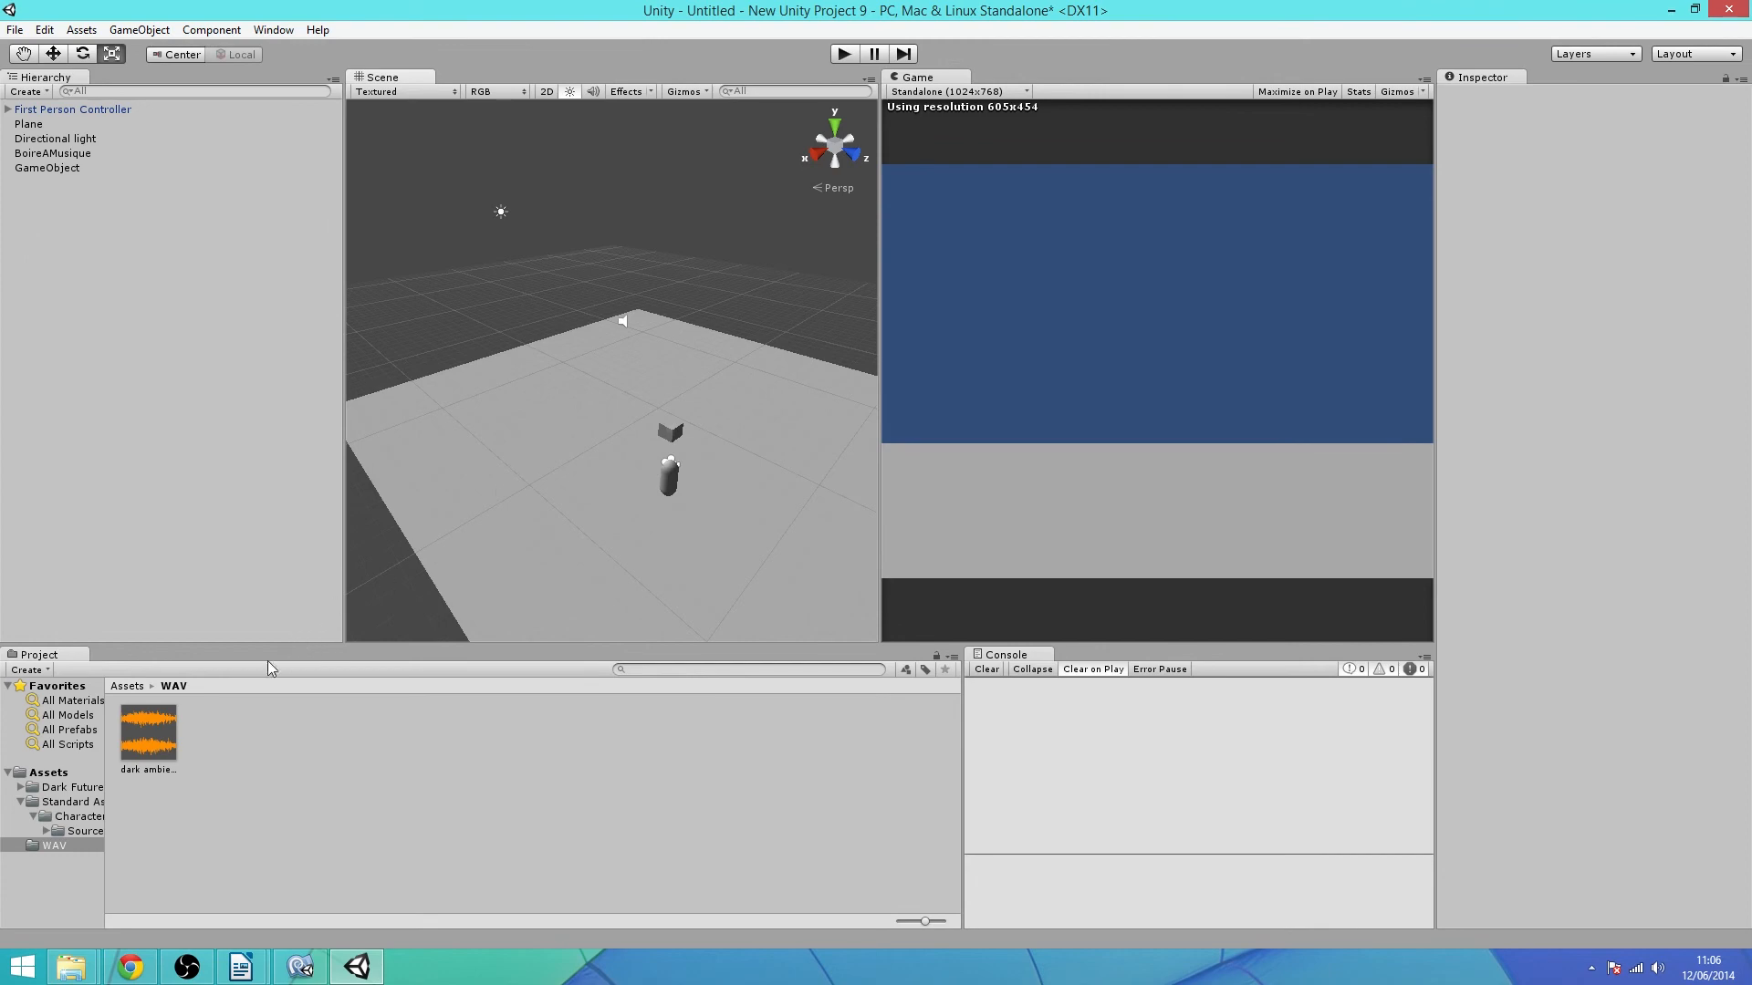
- Switch to the détail d'idée.odt document in LibreOffice Writer, review the tutorial outline around Partie 13 Le son, and return to Unity
{"action": "mouse_move", "coordinate": [232, 951]}
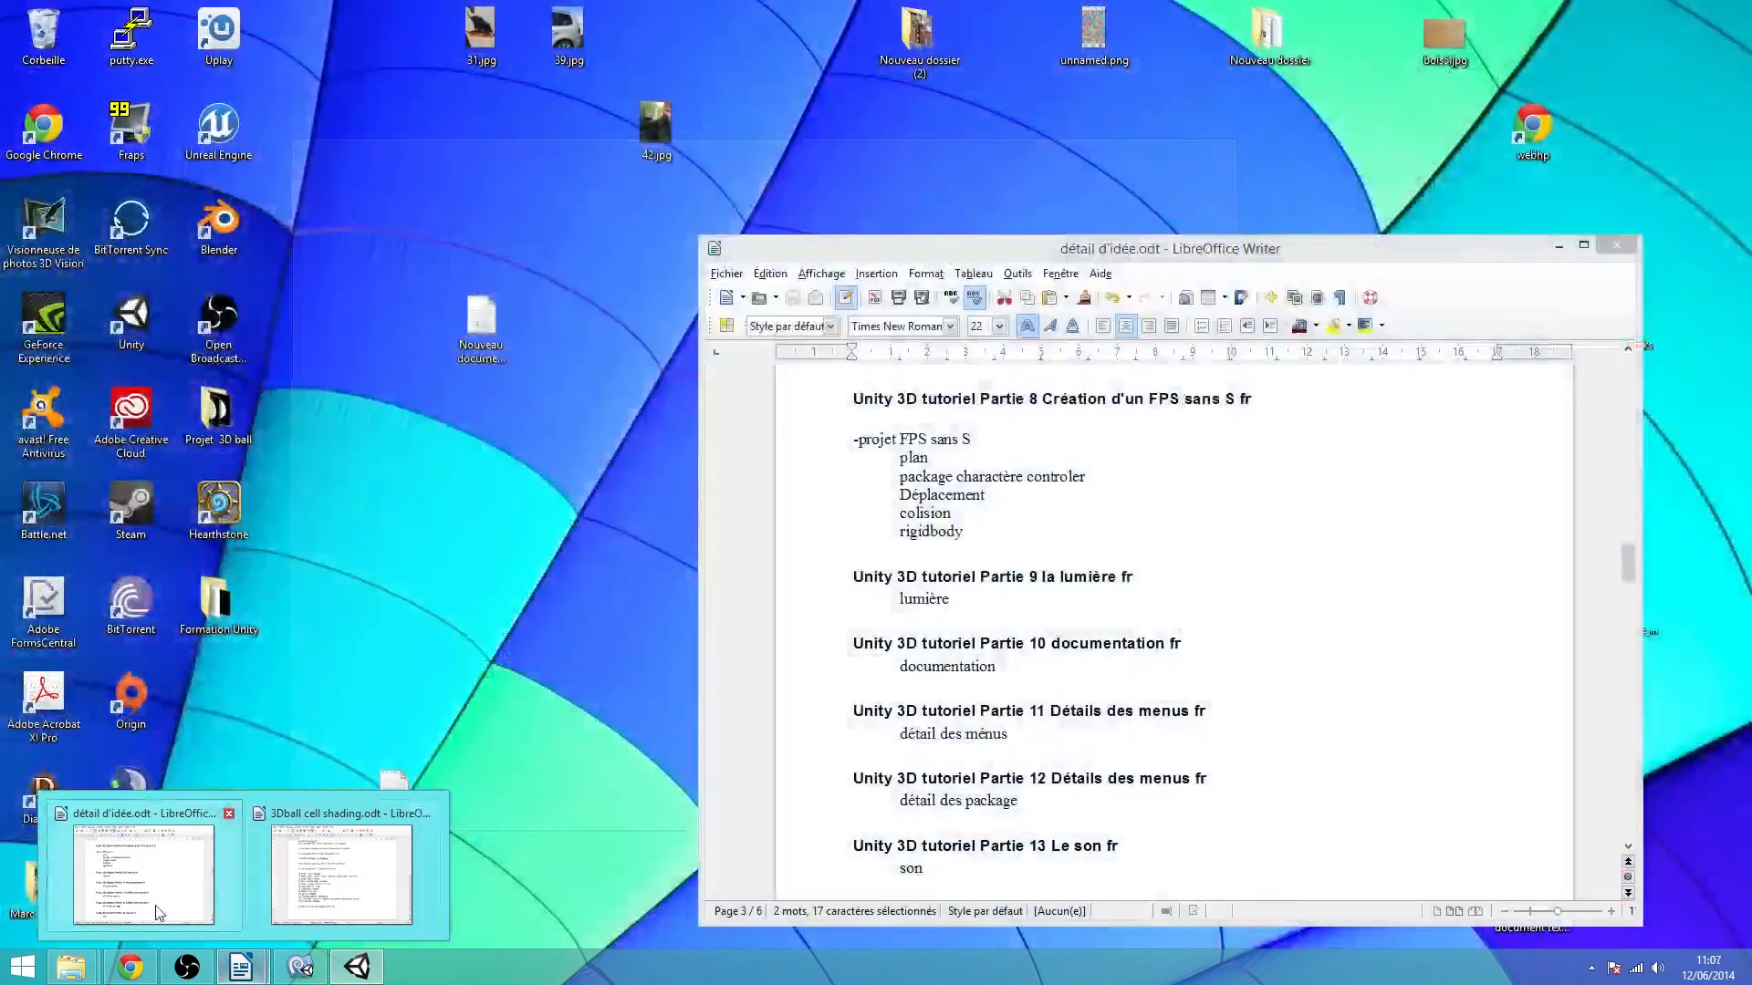
{"action": "left_click", "coordinate": [144, 874]}
{"action": "scroll", "coordinate": [944, 602], "scroll_direction": "down", "scroll_amount": 2}
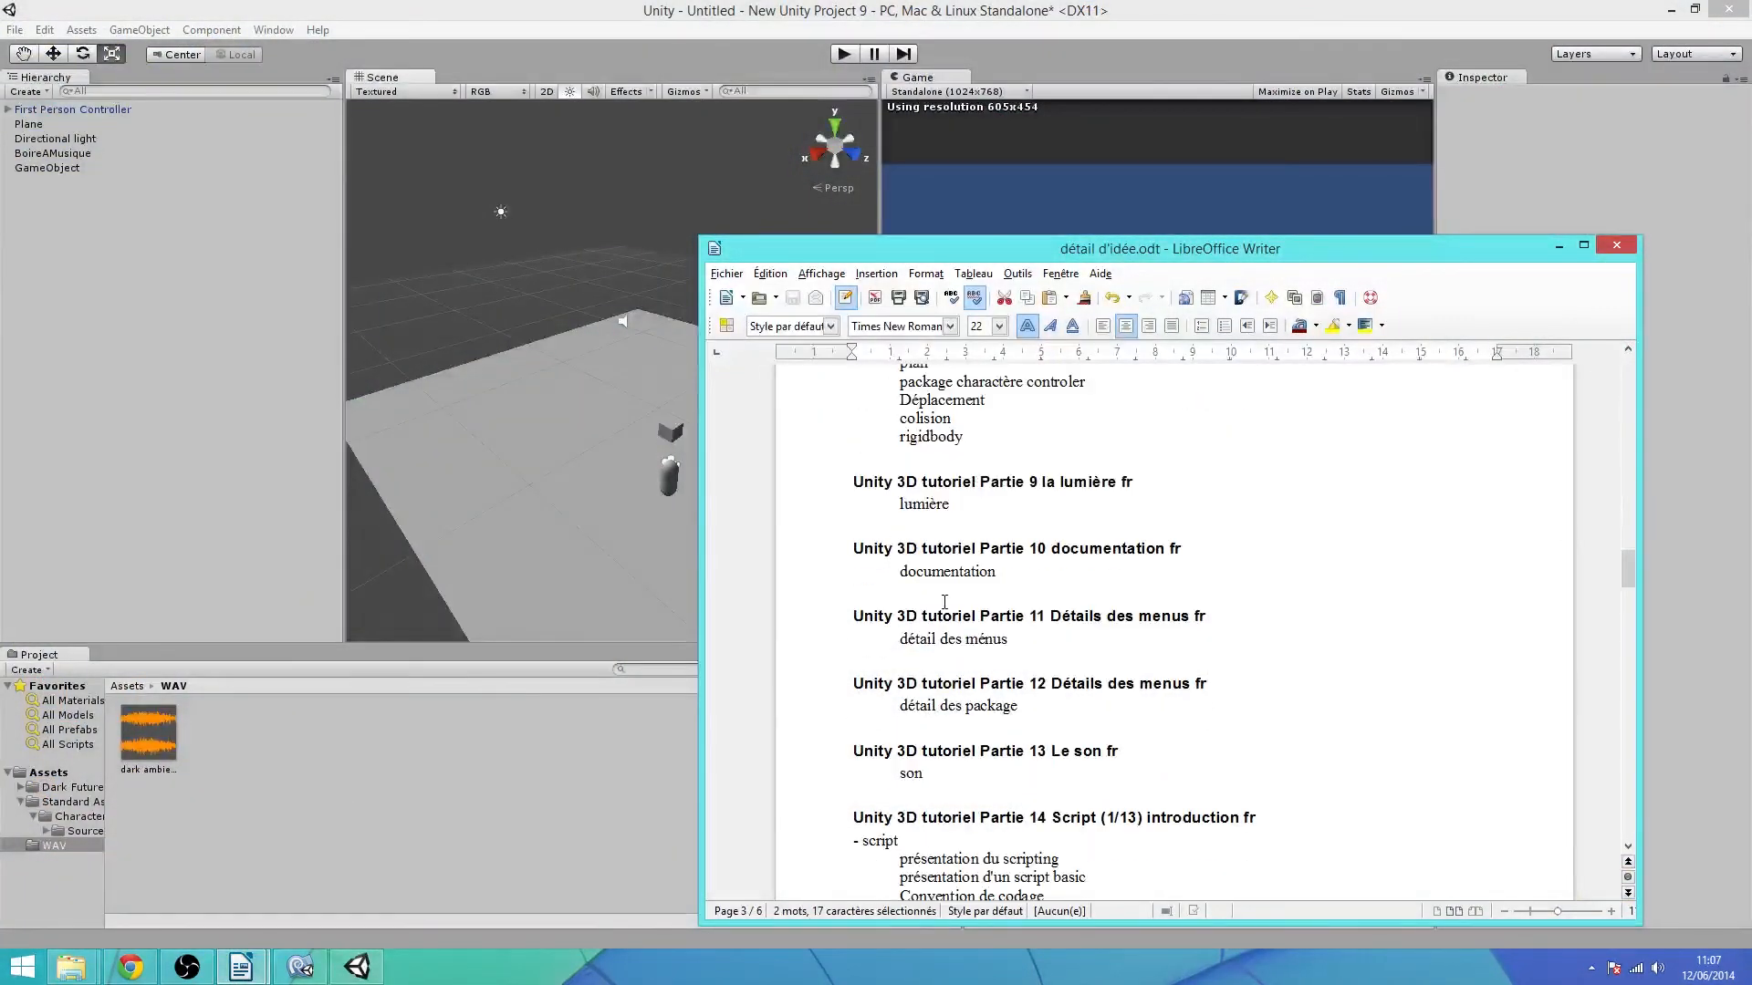
{"action": "left_click", "coordinate": [536, 474]}
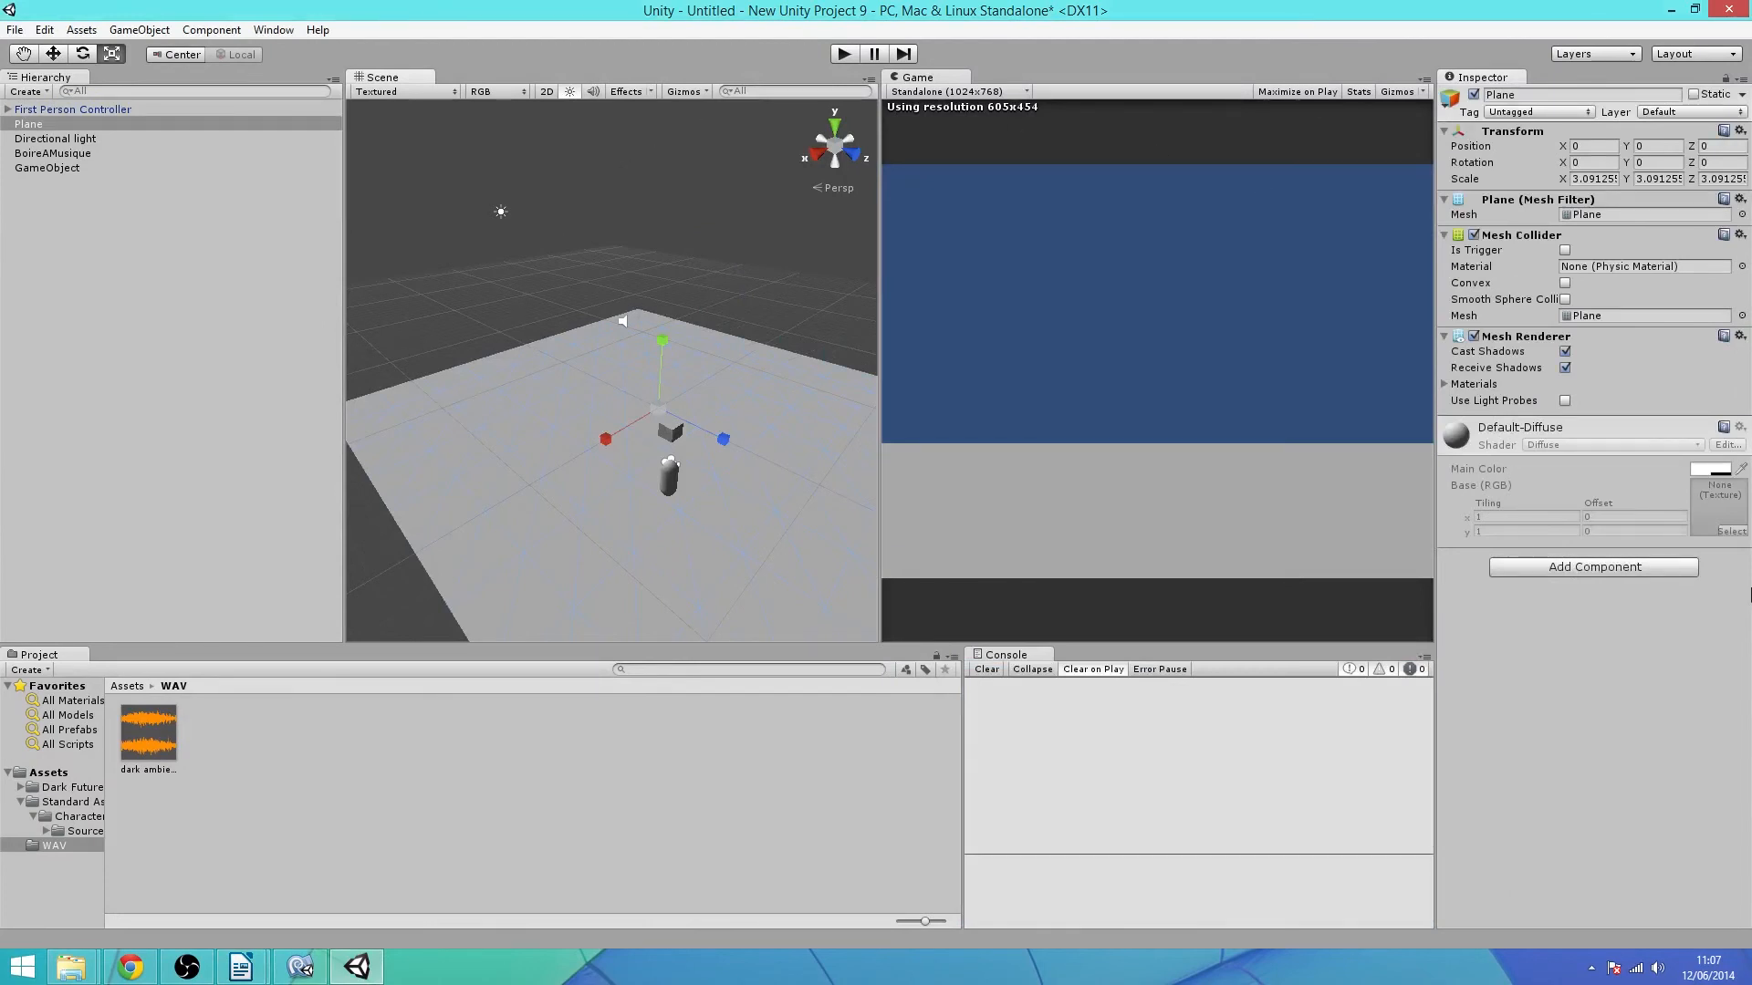